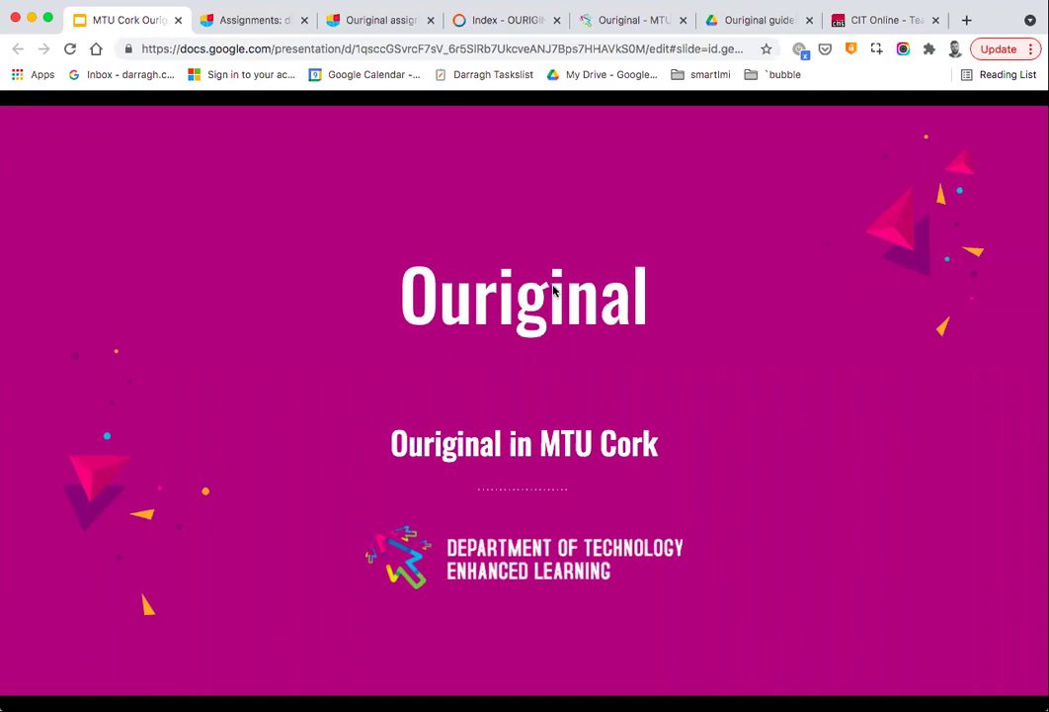
Advance the Ouriginal presentation past the overview slides to the Demonstration slide on creating an Ouriginal assignment.
click(553, 289)
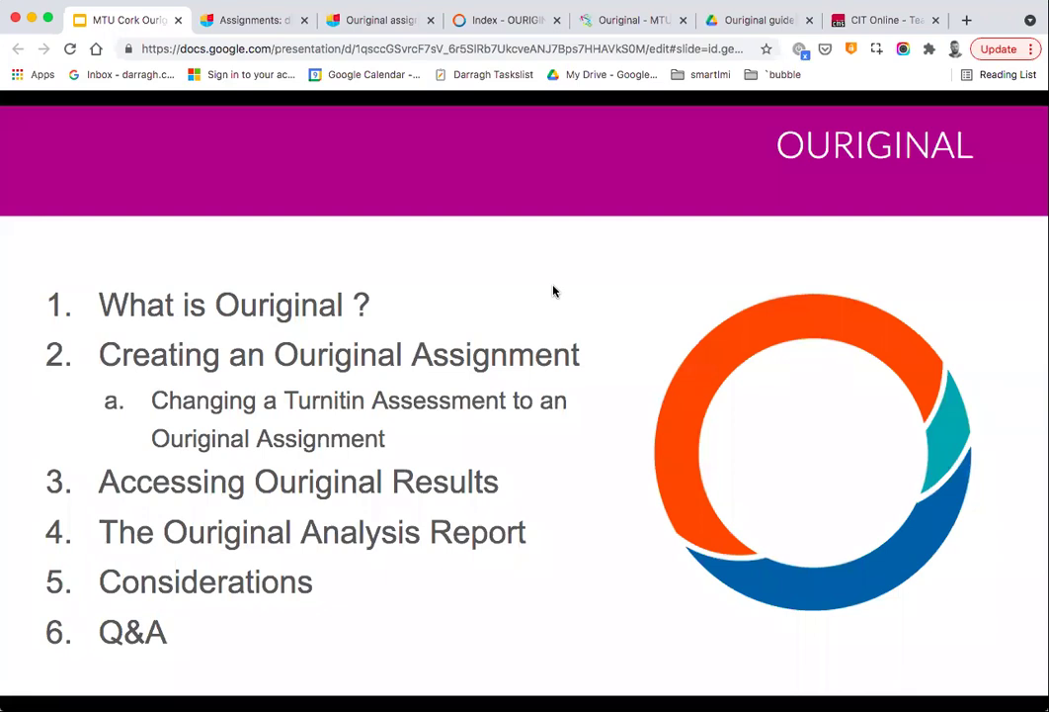
click(554, 289)
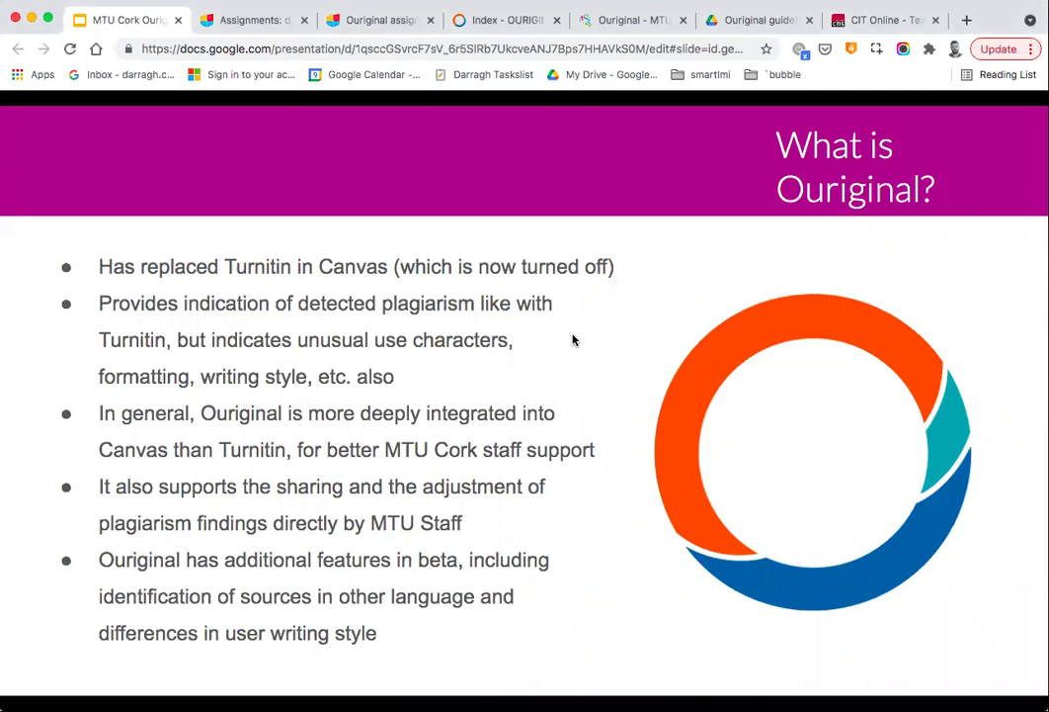
key(Right)
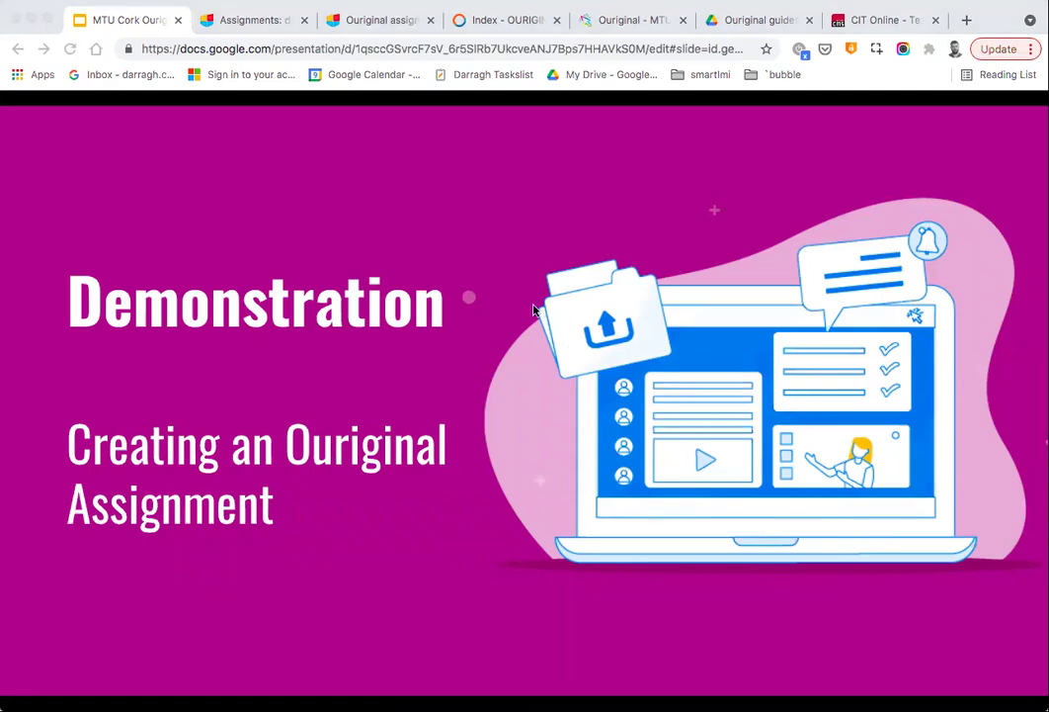
Switch to the Canvas course assignments and create a new assignment named "Test Ouriginal Assignment Spet".
key(ctrl+Tab)
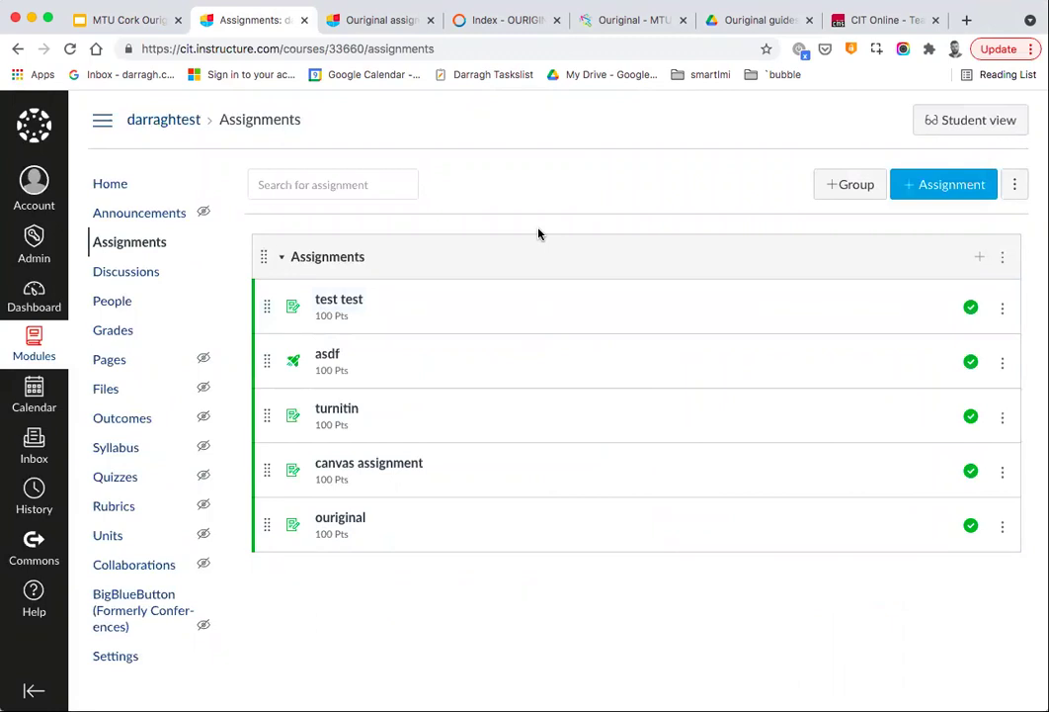
click(946, 186)
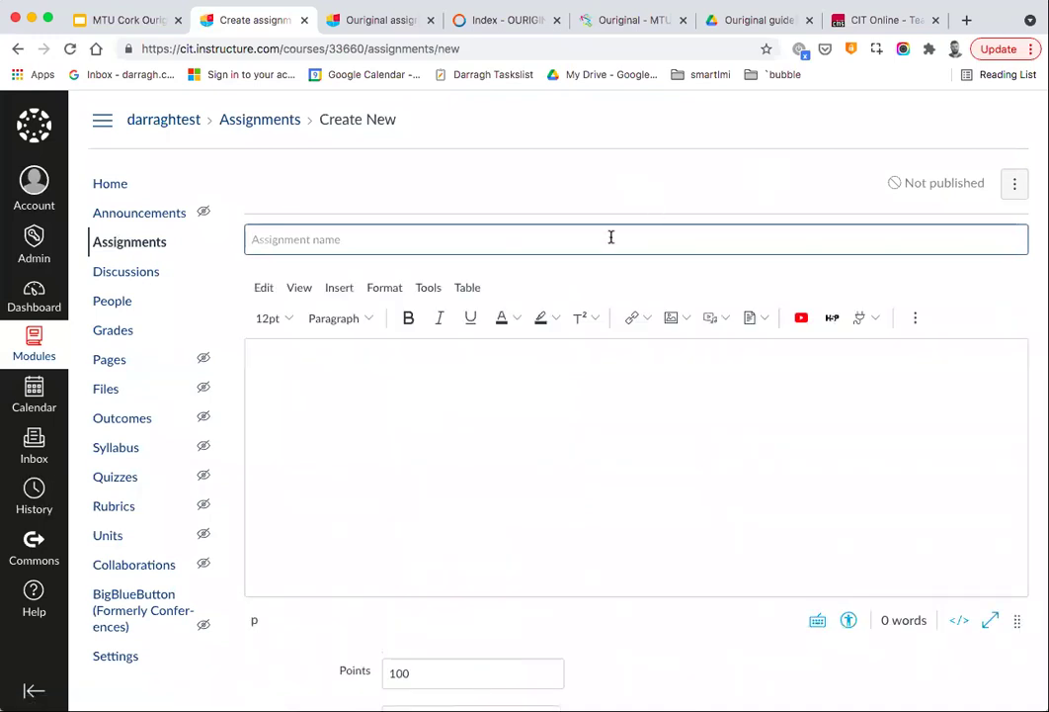
click(610, 238)
text(Test Ouriginal Assign)
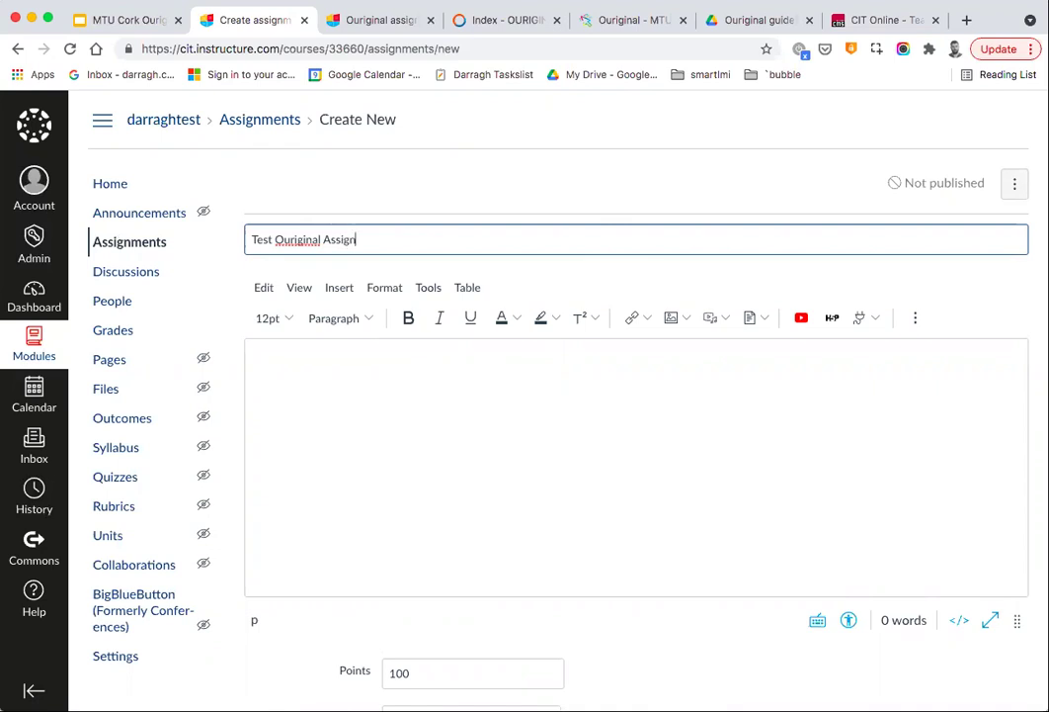
text(ment Spet)
Copy the assignment name into the assignment's description.
key(super+a)
key(super+c)
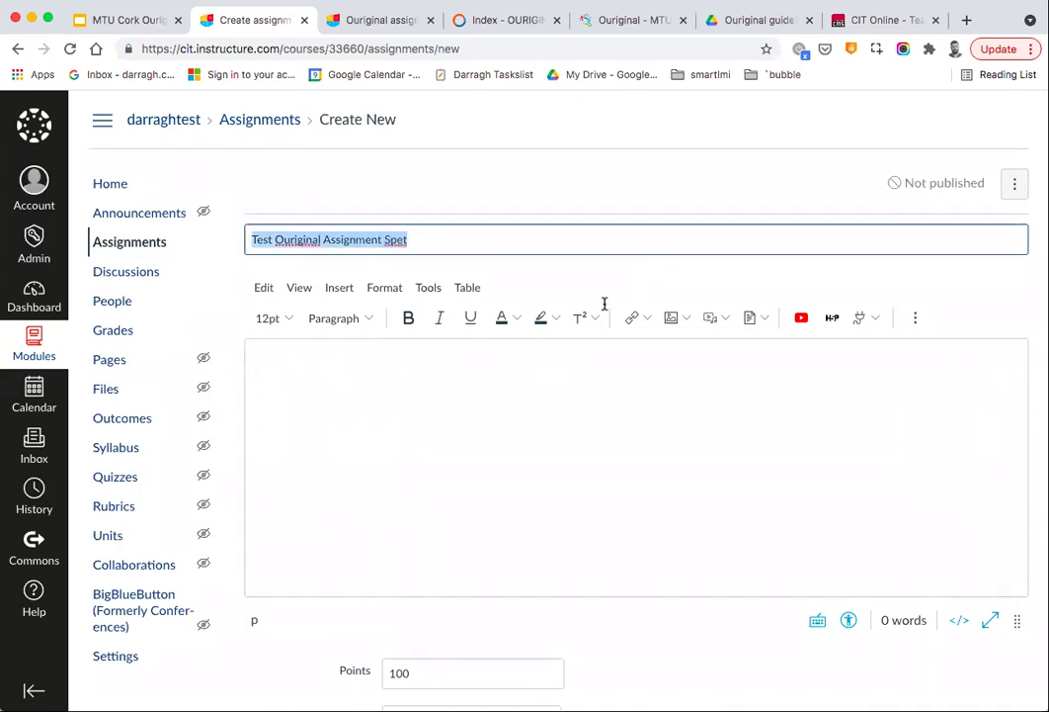
click(551, 416)
scroll(550, 416, down, 5)
key(super+v)
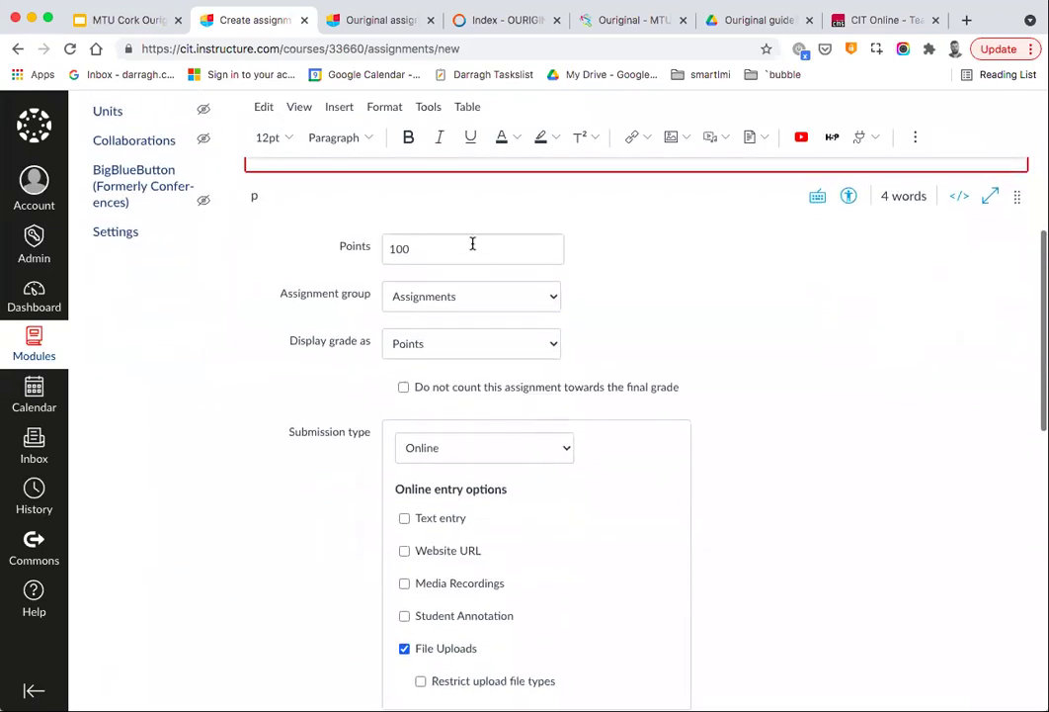
Inspect the submission type choices and toggle the Text entry option on and back off.
scroll(471, 241, down, 3)
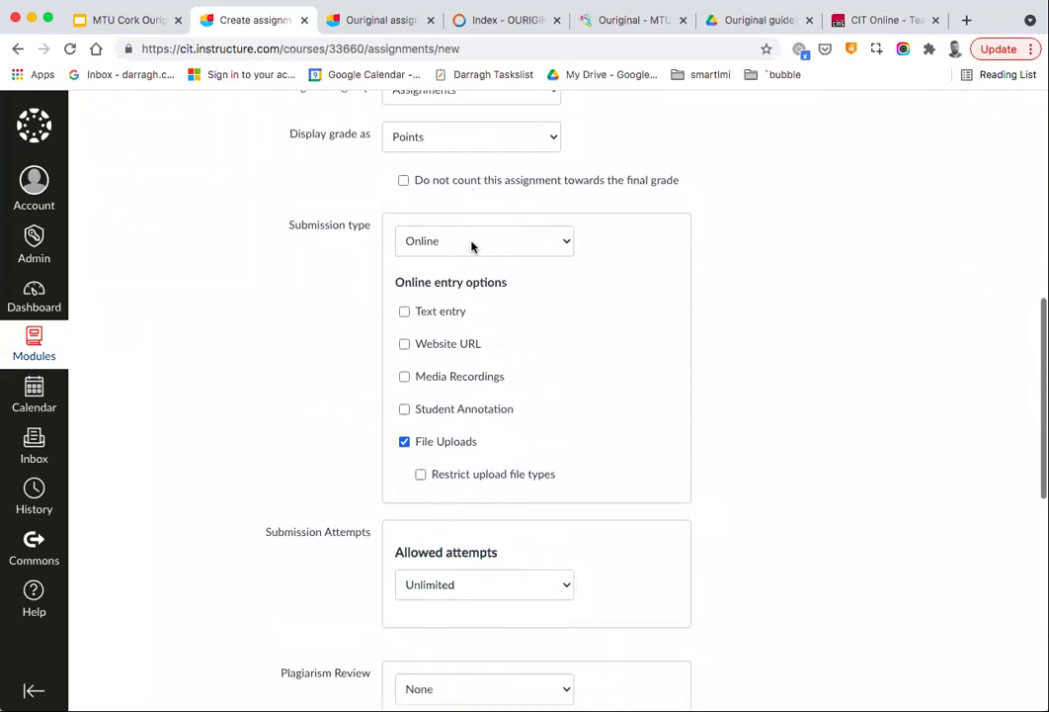
click(472, 246)
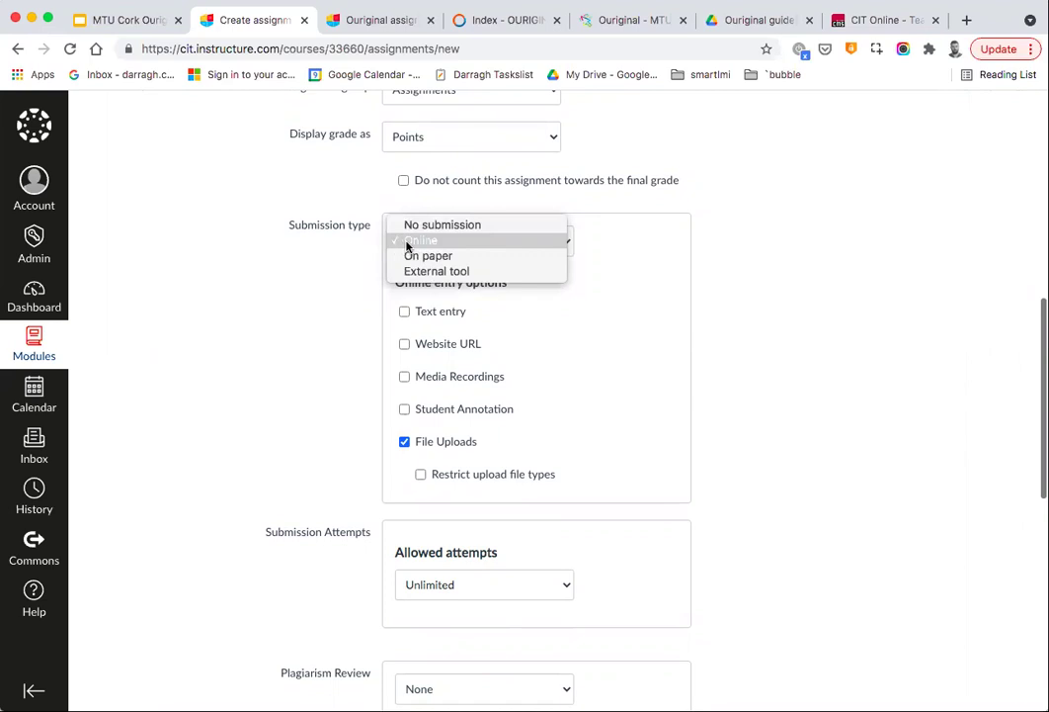
click(403, 333)
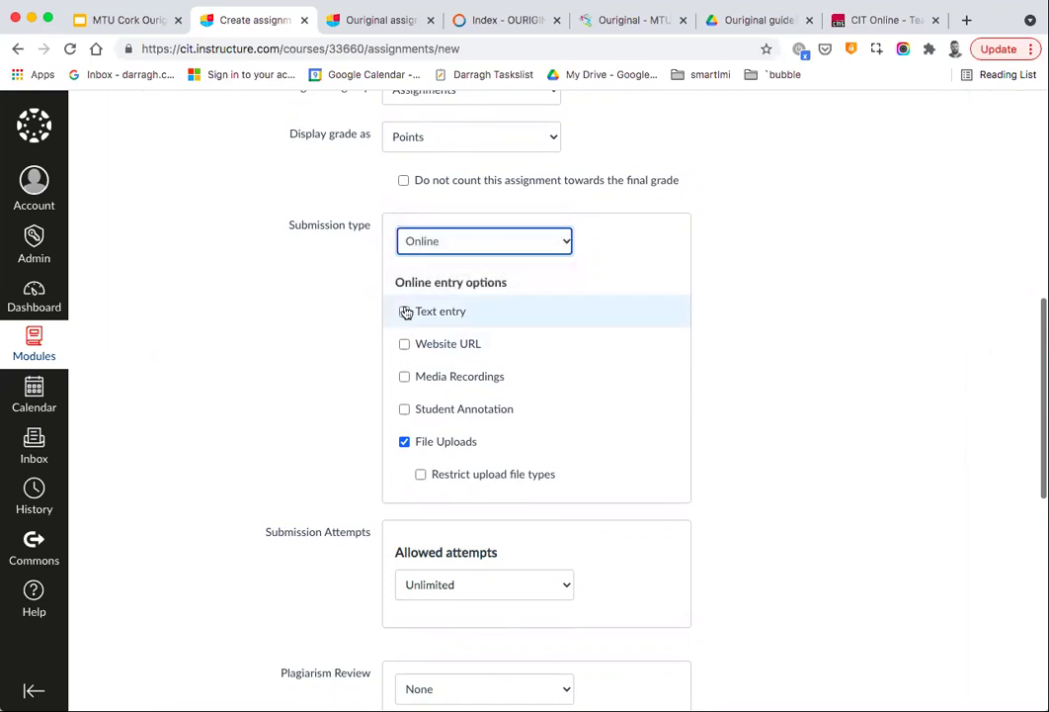
click(405, 312)
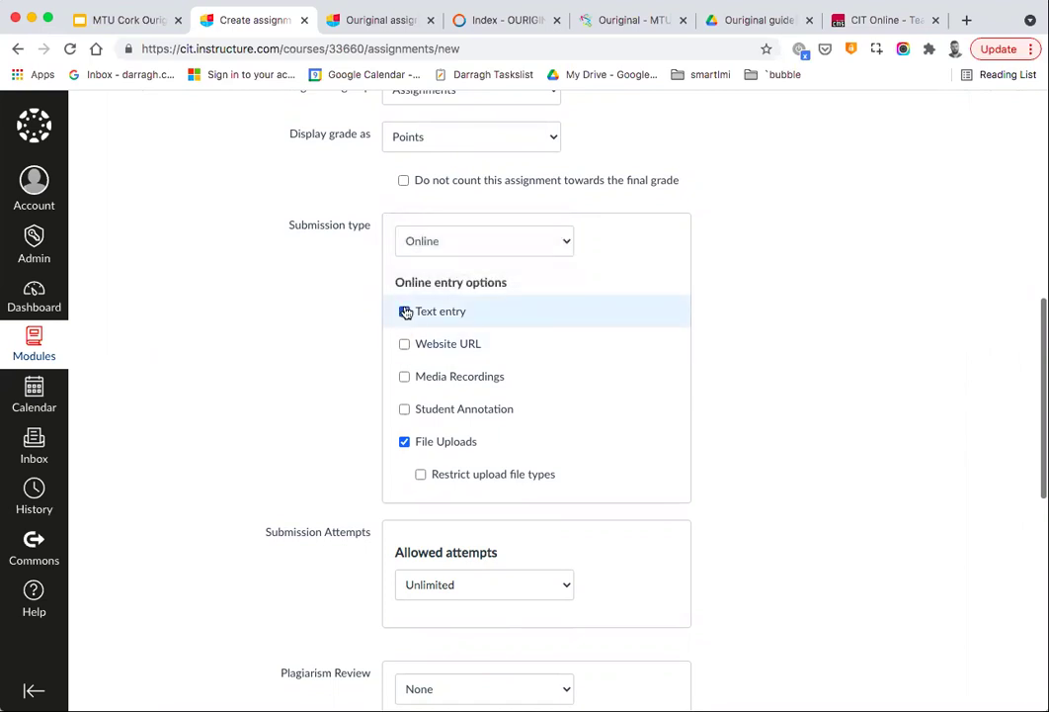
click(405, 312)
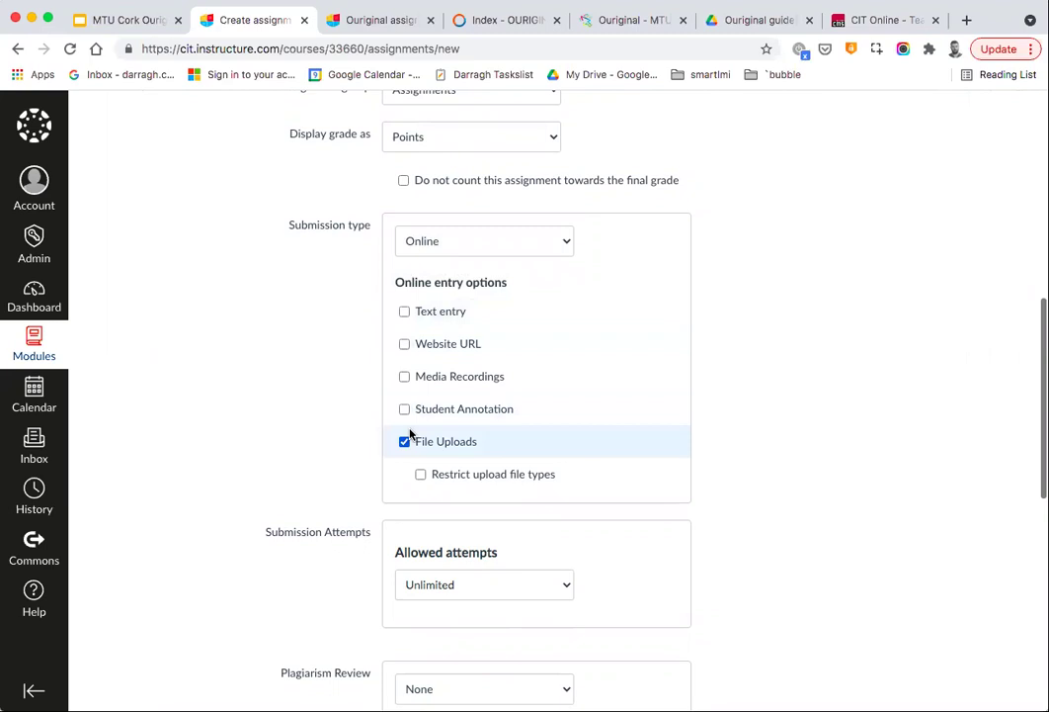
click(456, 246)
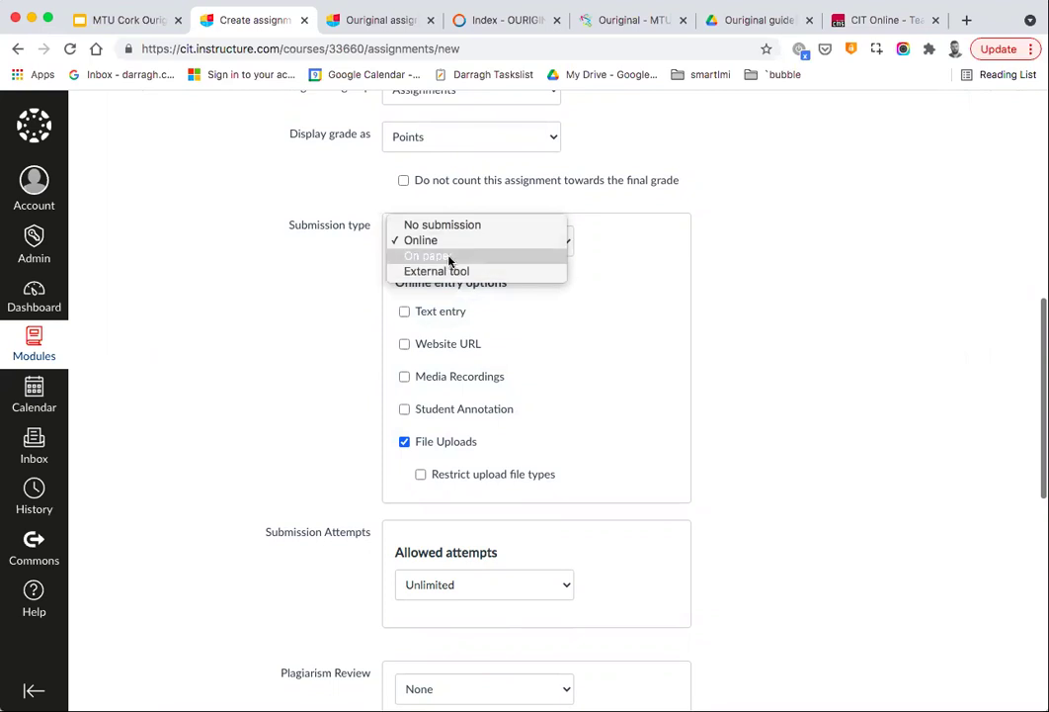
click(306, 333)
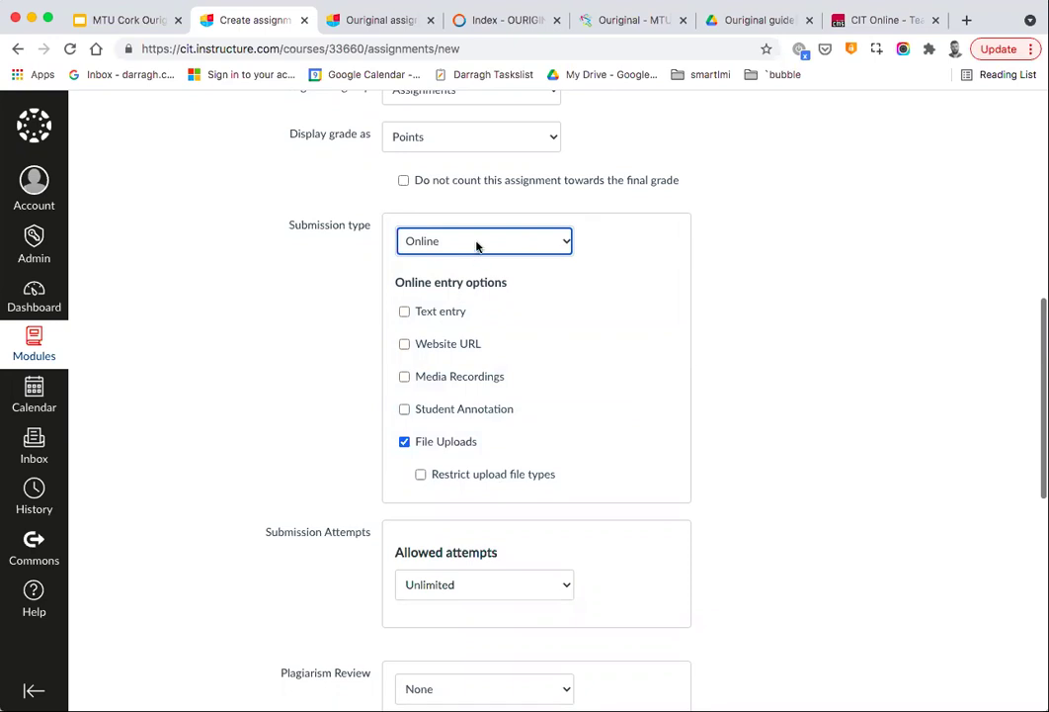
Set the assignment's Plagiarism Review to Ouriginal.
scroll(835, 460, down, 4)
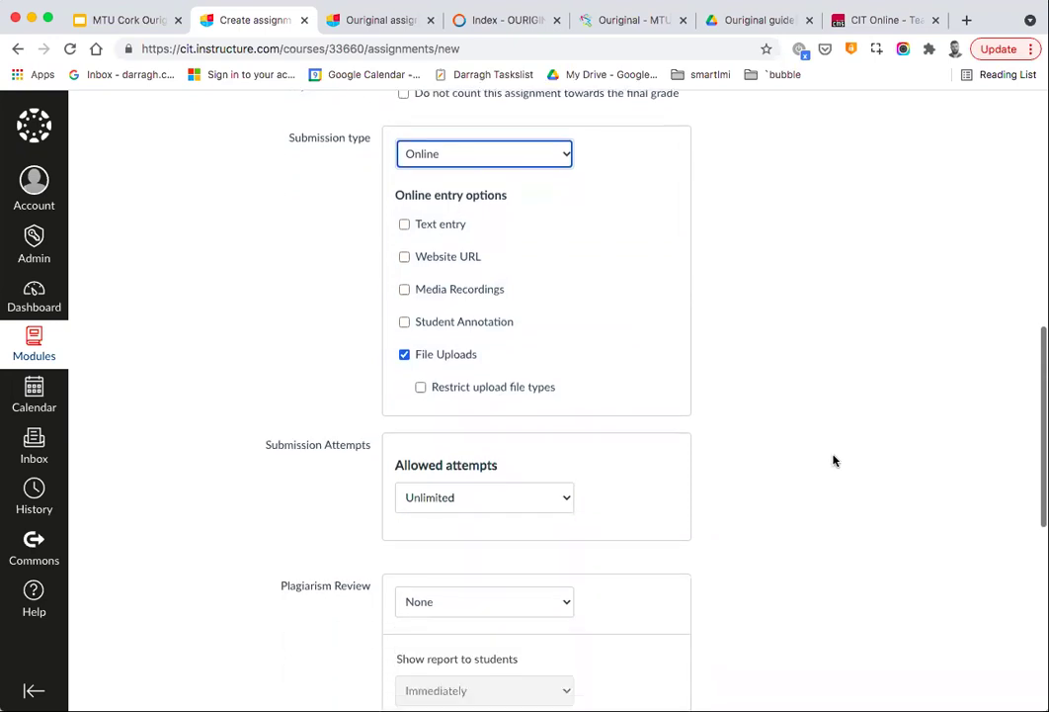
scroll(834, 460, down, 5)
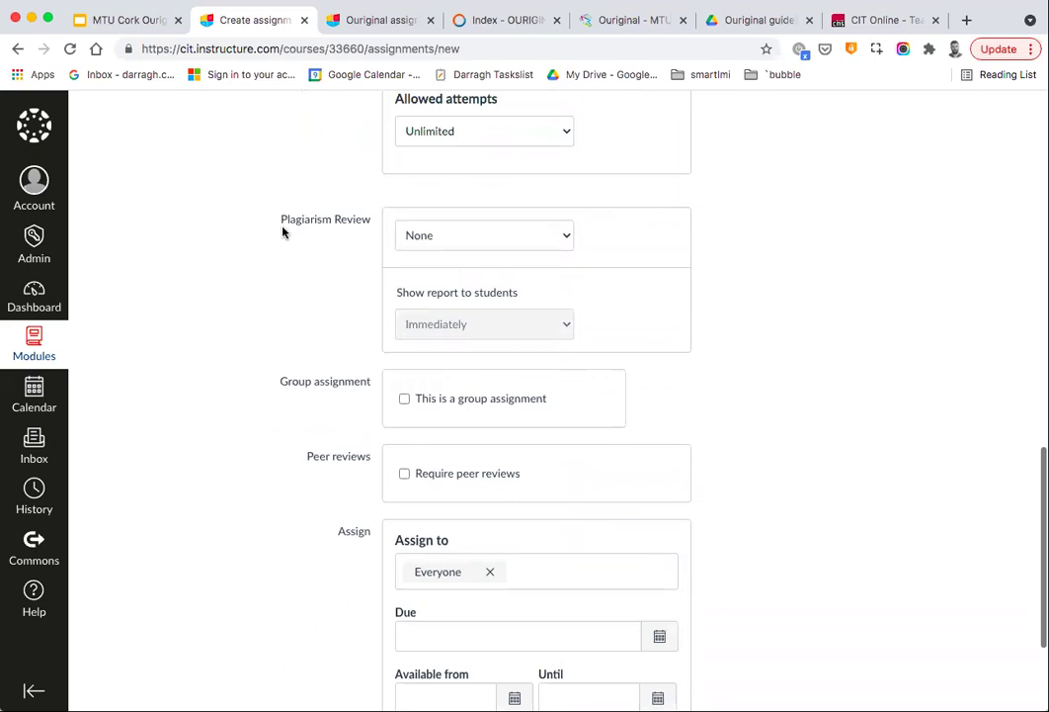
click(443, 237)
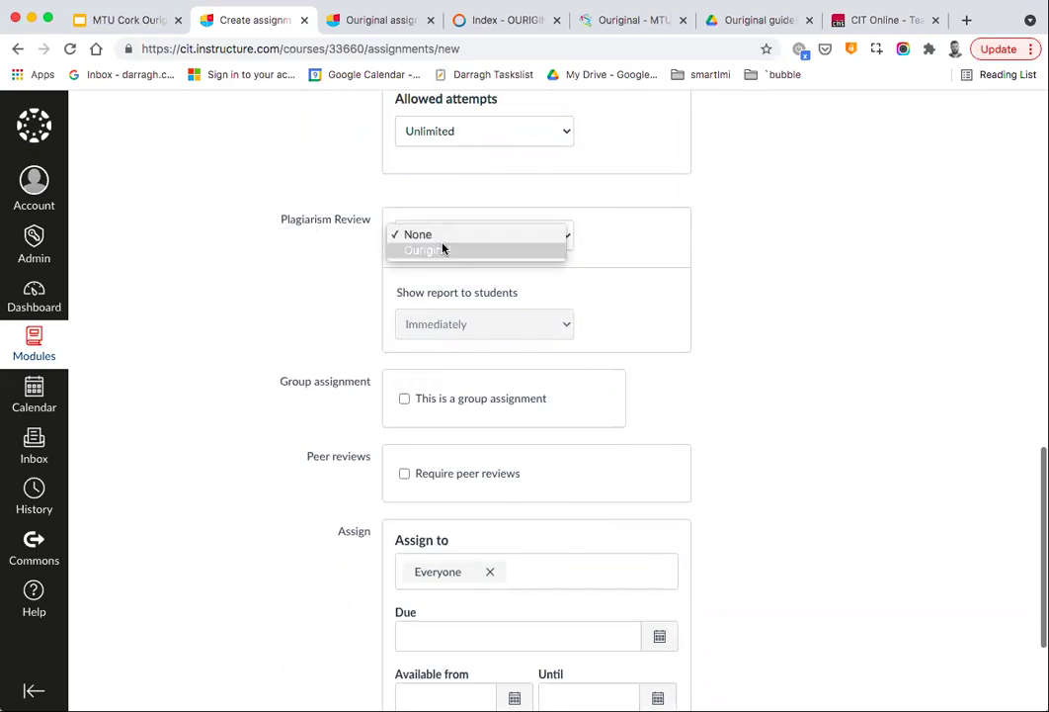
click(443, 249)
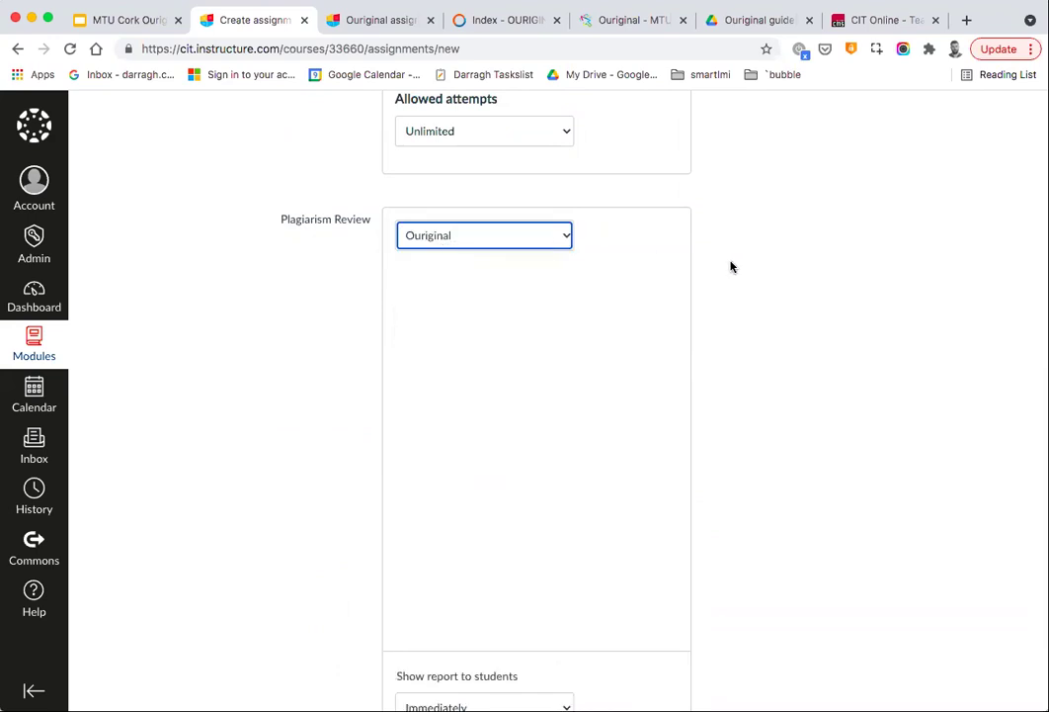
Highlight the Anonymous and "Do not save documents submitted to this assignment in Urkund" labels in the plagiarism settings.
scroll(730, 278, down, 2)
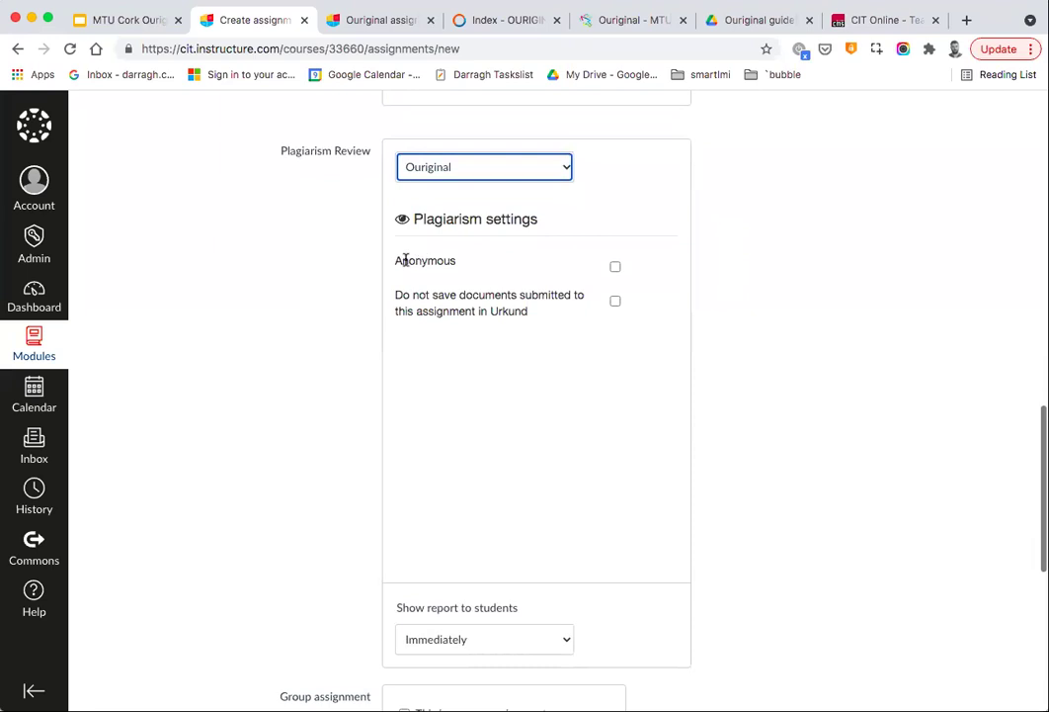
drag(400, 260, 446, 259)
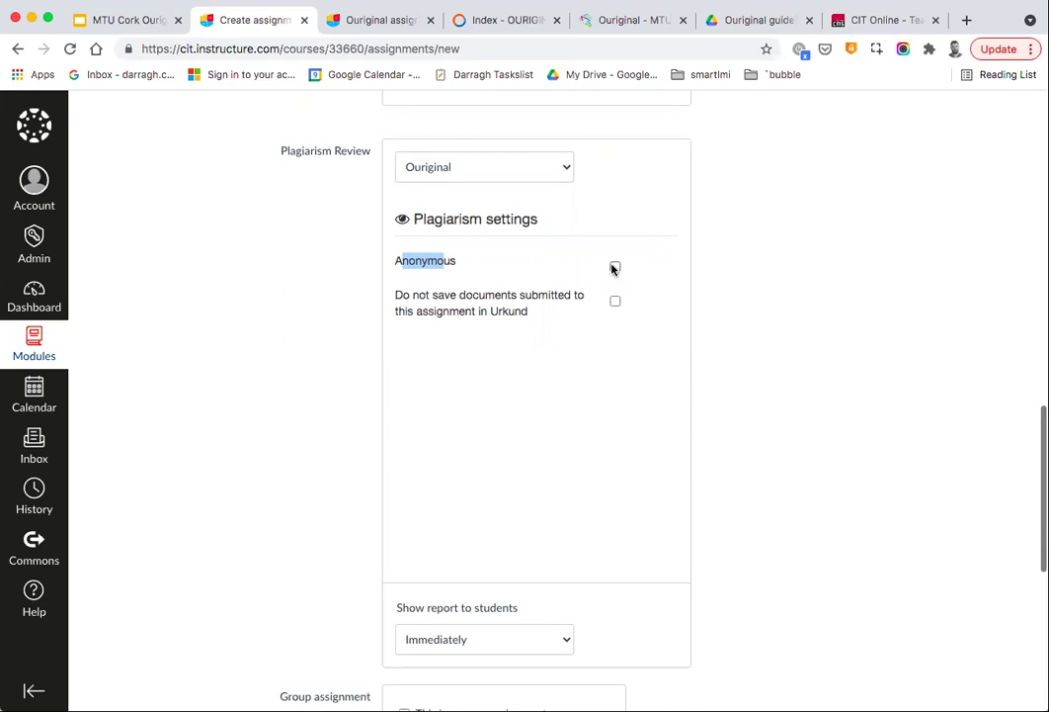
drag(397, 293, 534, 311)
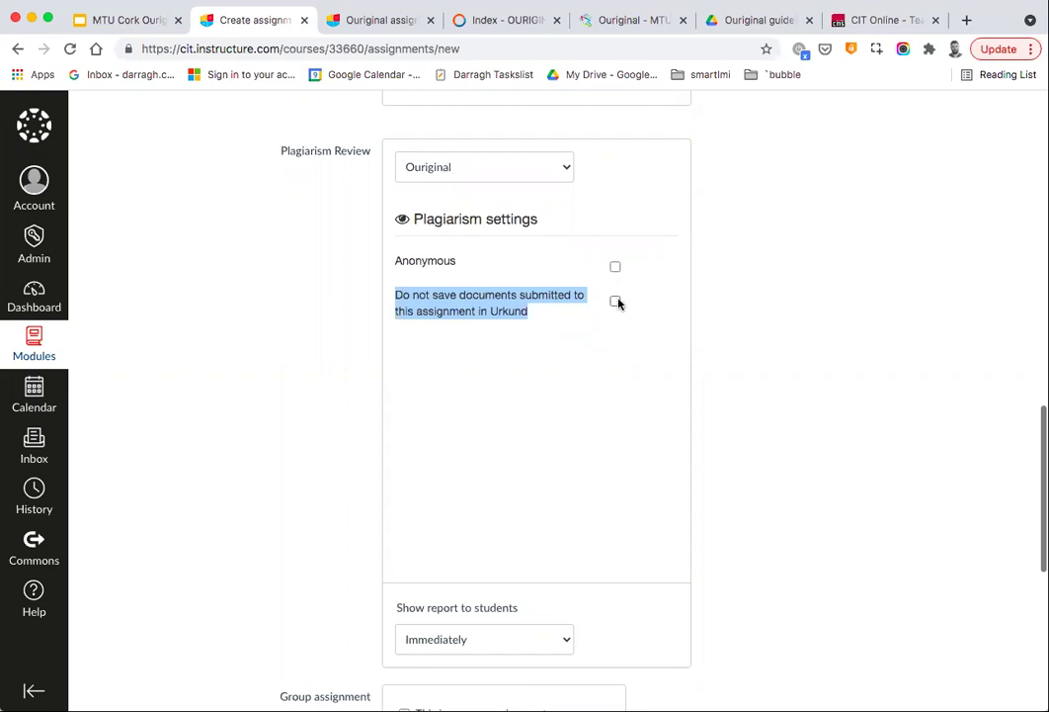
Try the "After the assignment is graded" and "After the due date" options for showing the report to students.
scroll(736, 382, down, 3)
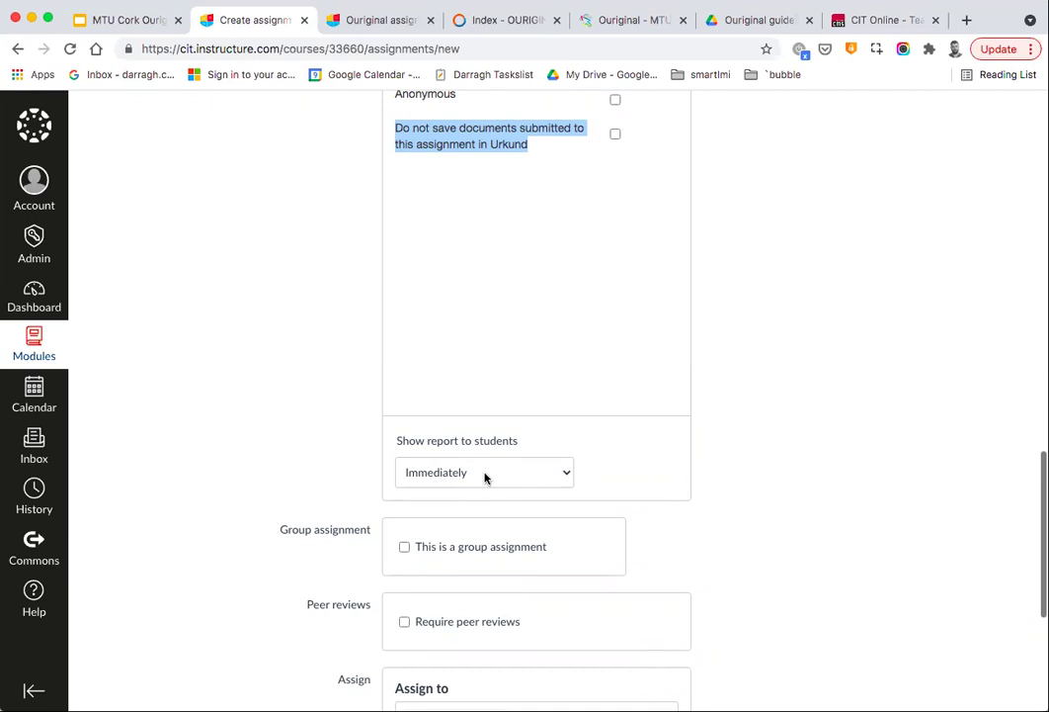
click(485, 473)
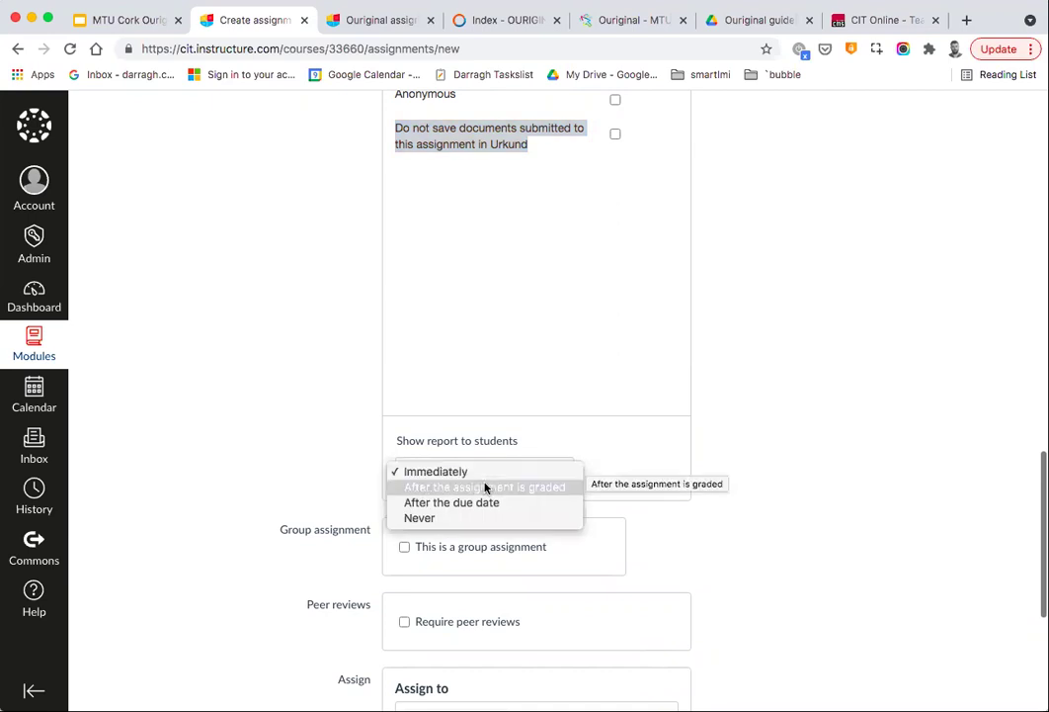
click(485, 487)
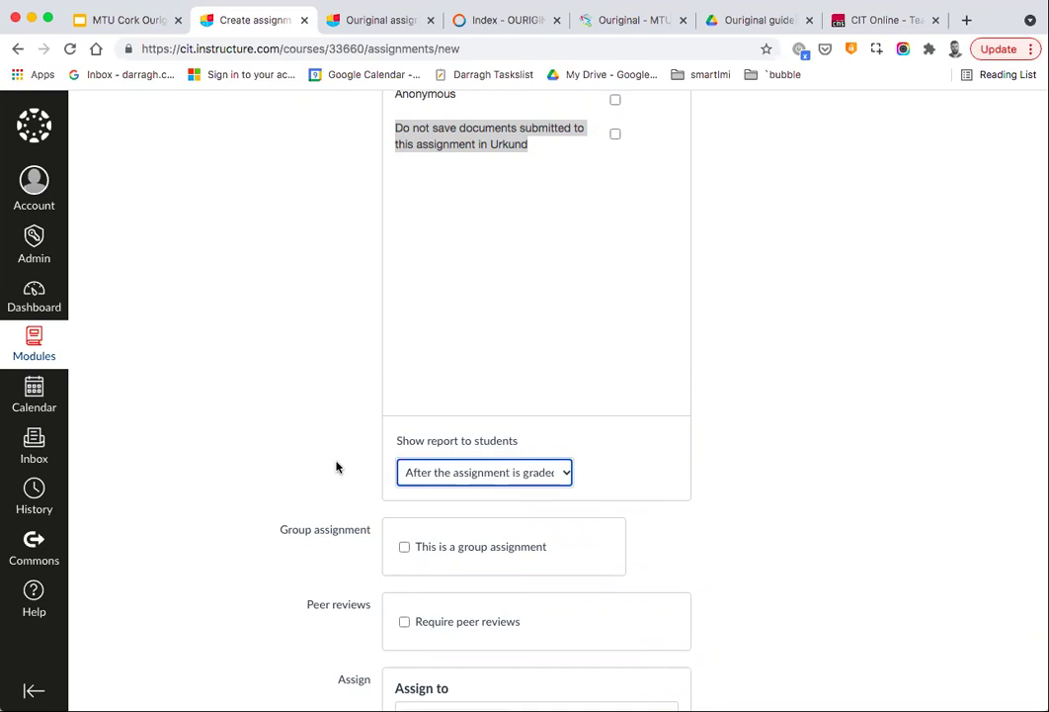
click(423, 479)
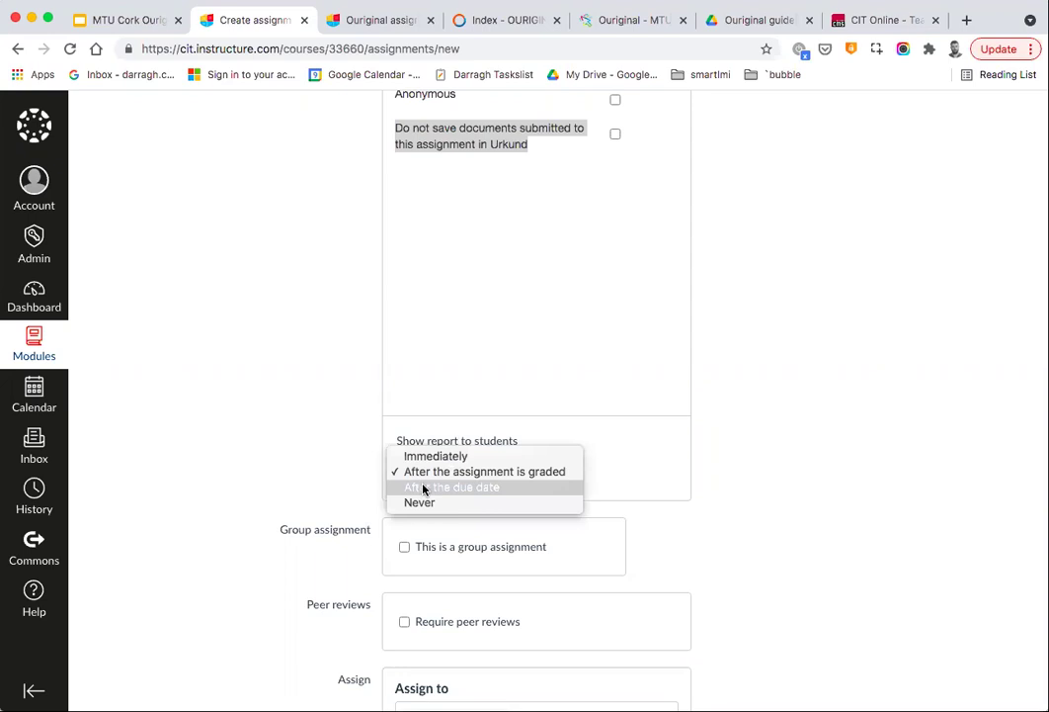
click(419, 487)
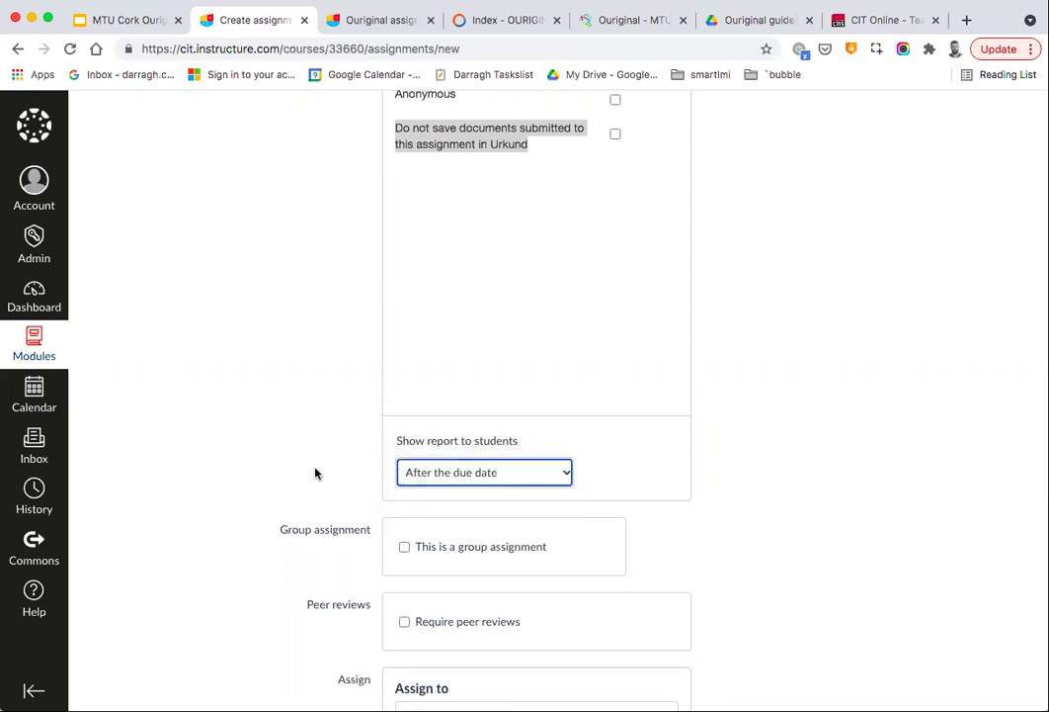
Set the plagiarism report's visibility to students to Never.
scroll(315, 474, down, 5)
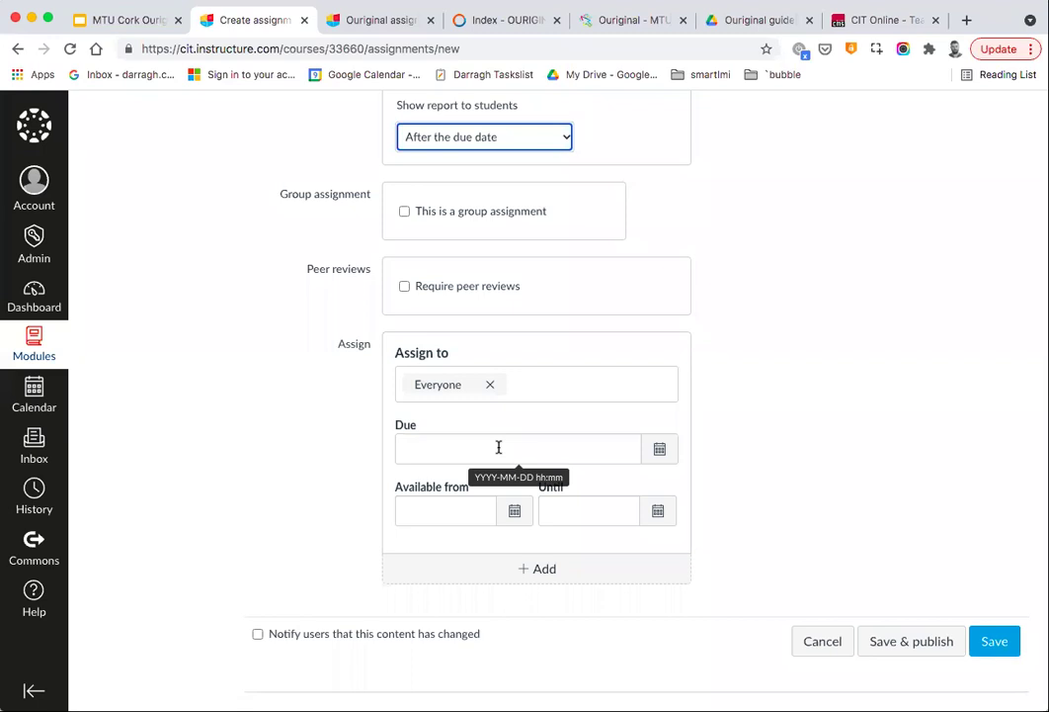
scroll(499, 447, up, 3)
click(486, 299)
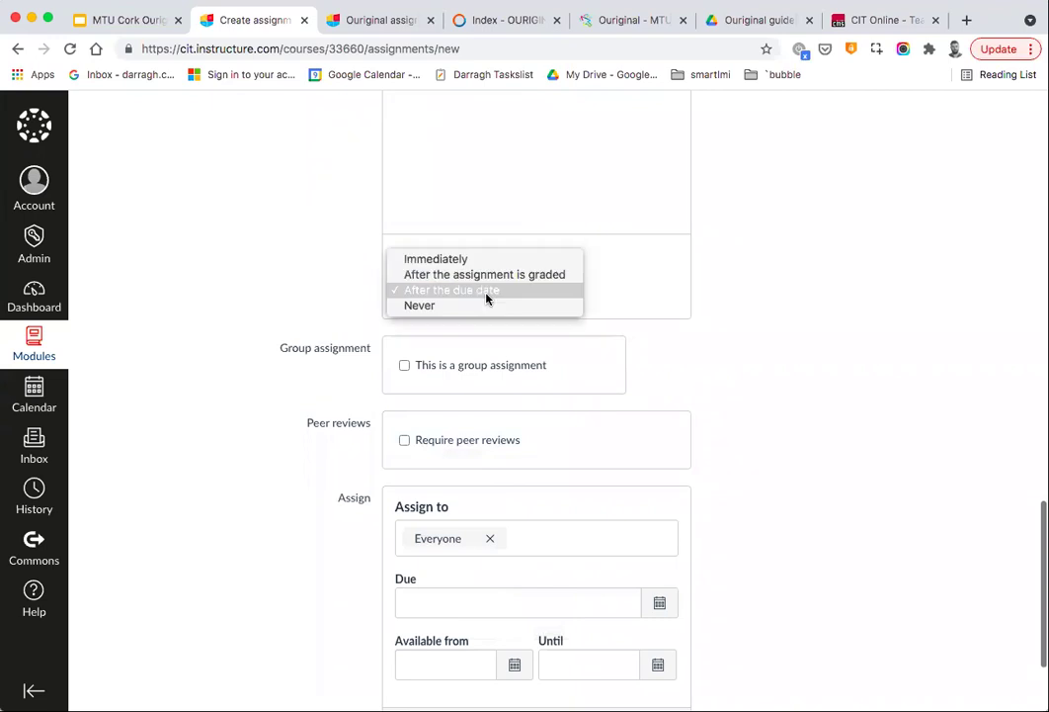
click(484, 306)
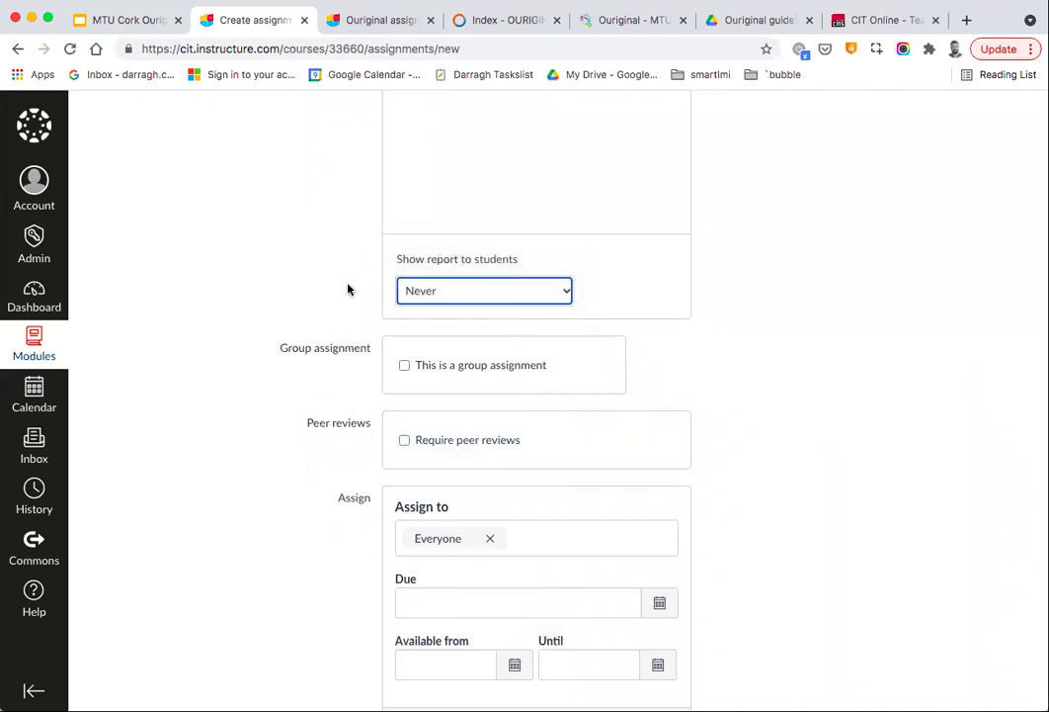
click(418, 293)
click(417, 292)
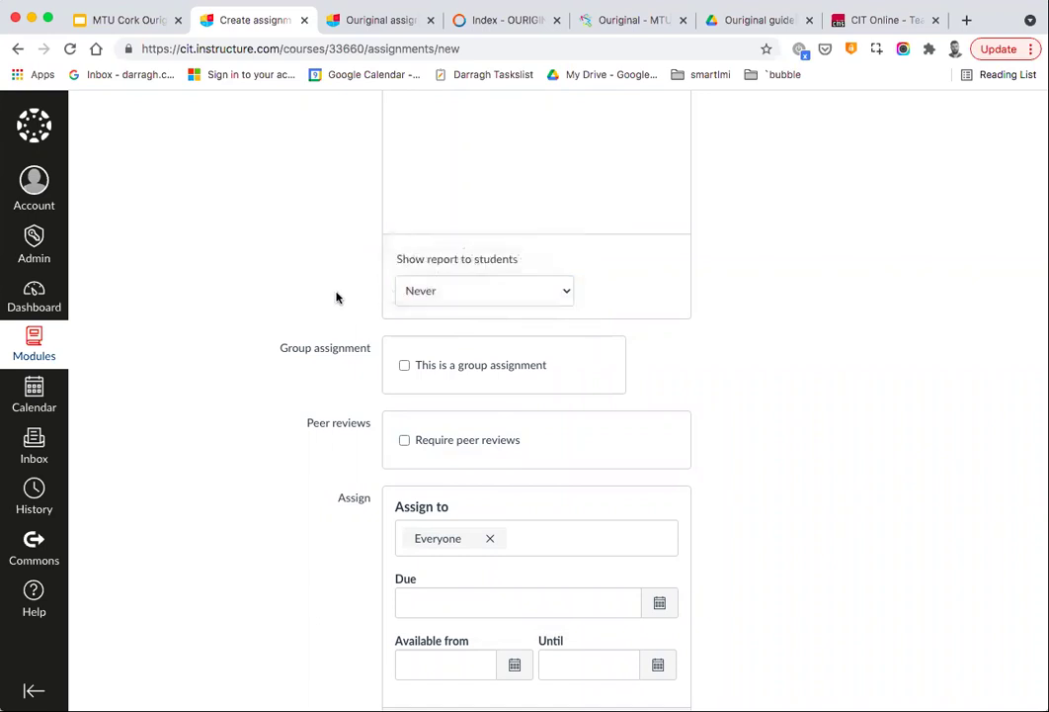
scroll(336, 297, down, 3)
scroll(336, 298, up, 20)
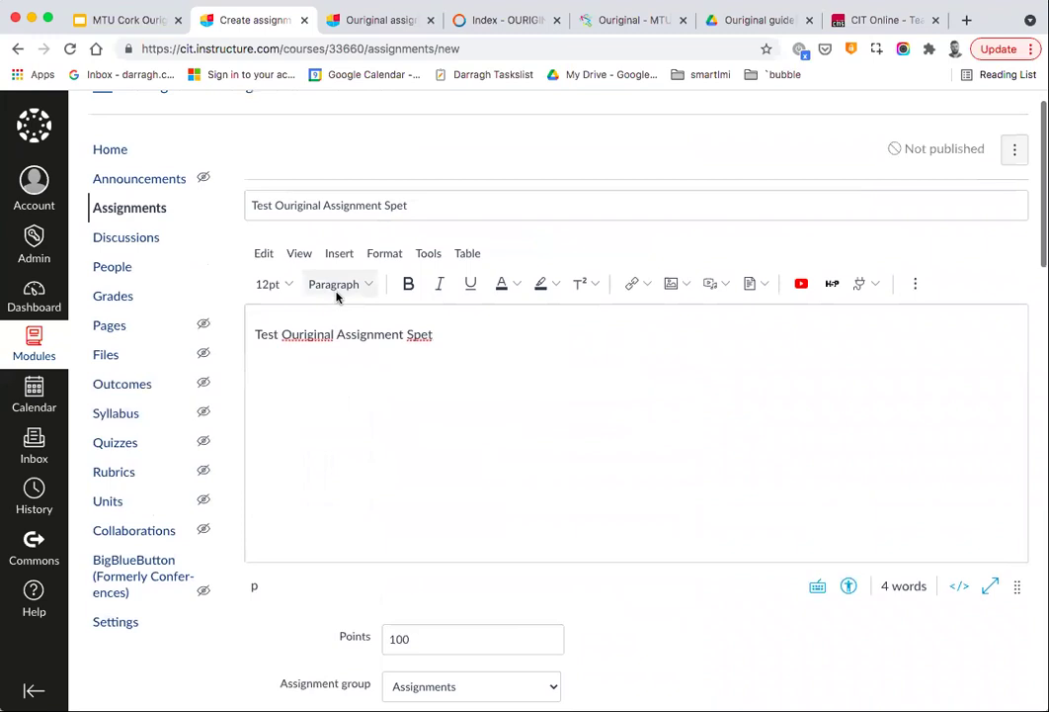
scroll(336, 294, down, 11)
scroll(336, 297, up, 3)
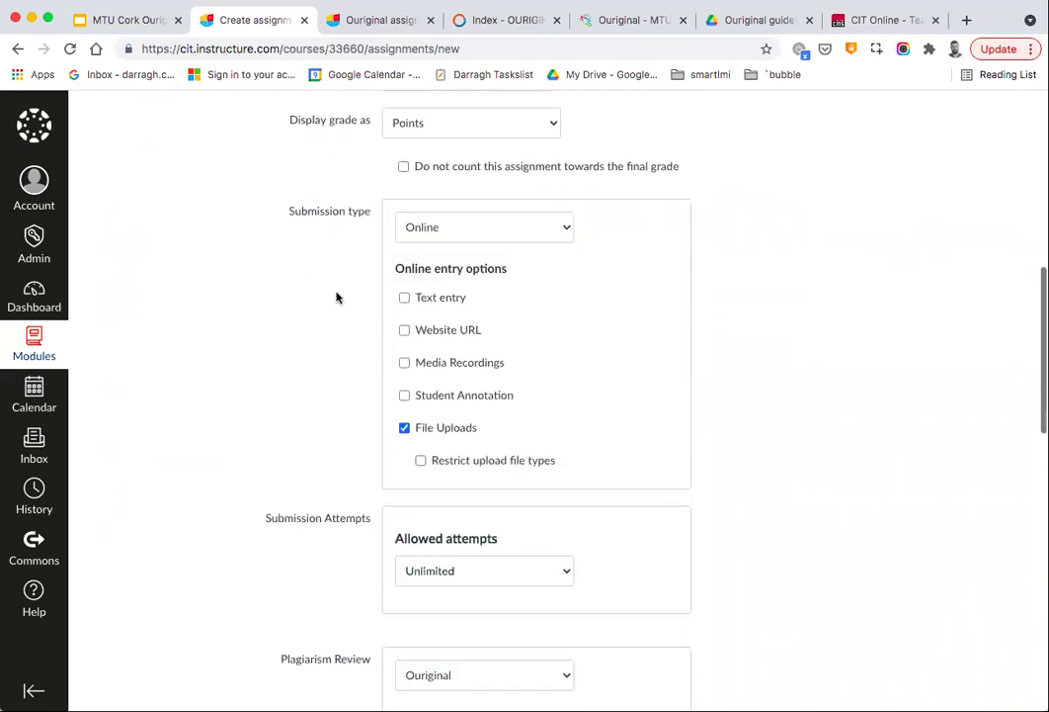
scroll(336, 298, up, 1)
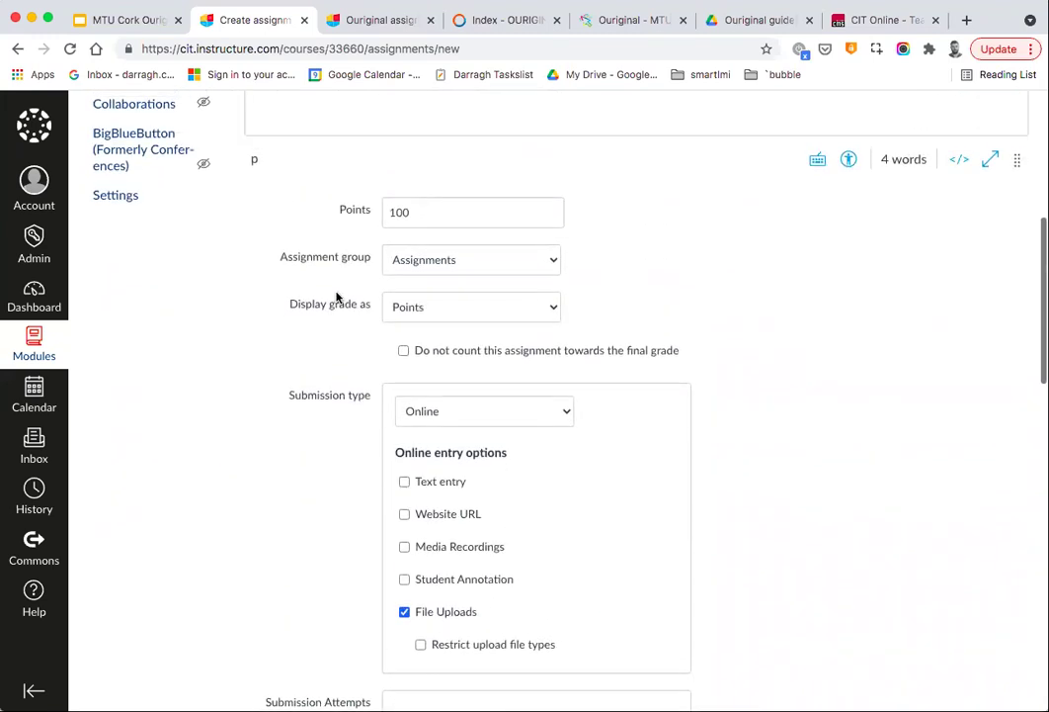
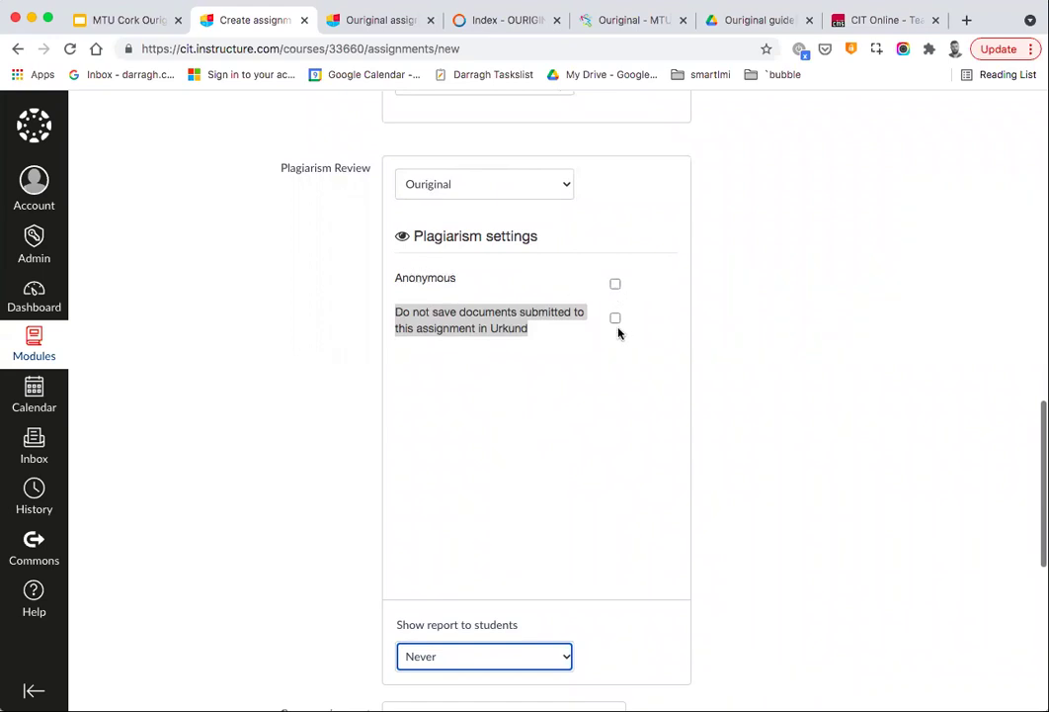
Set the plagiarism report to be shown to students Immediately, and save and publish the assignment.
scroll(615, 336, down, 3)
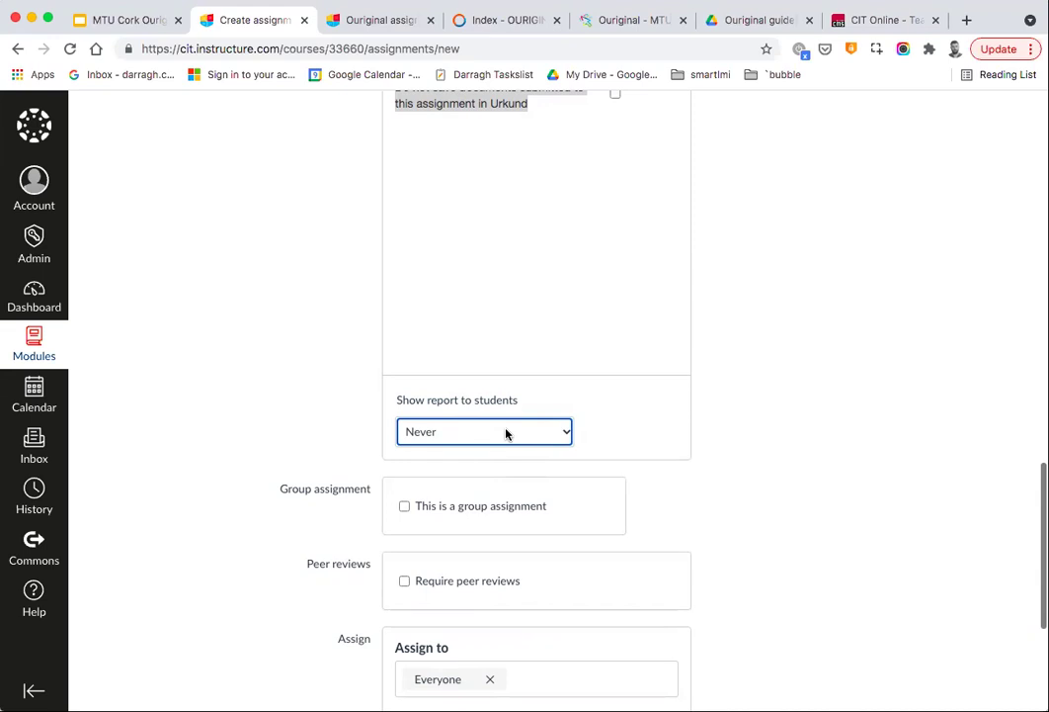
click(506, 433)
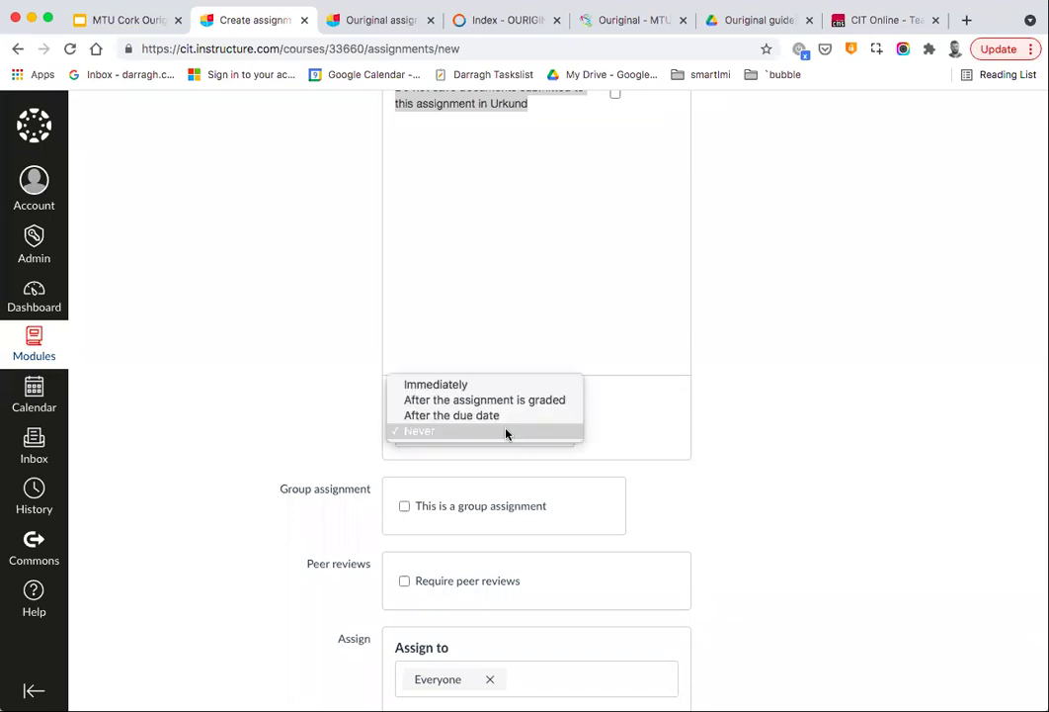
key(Escape)
click(514, 395)
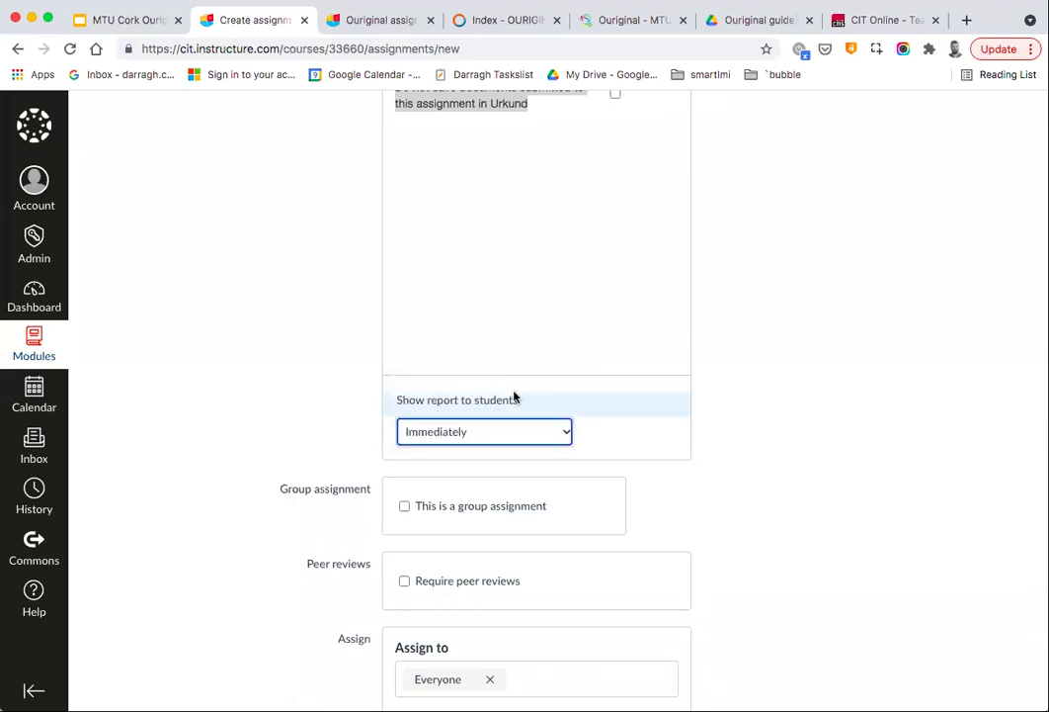
click(502, 440)
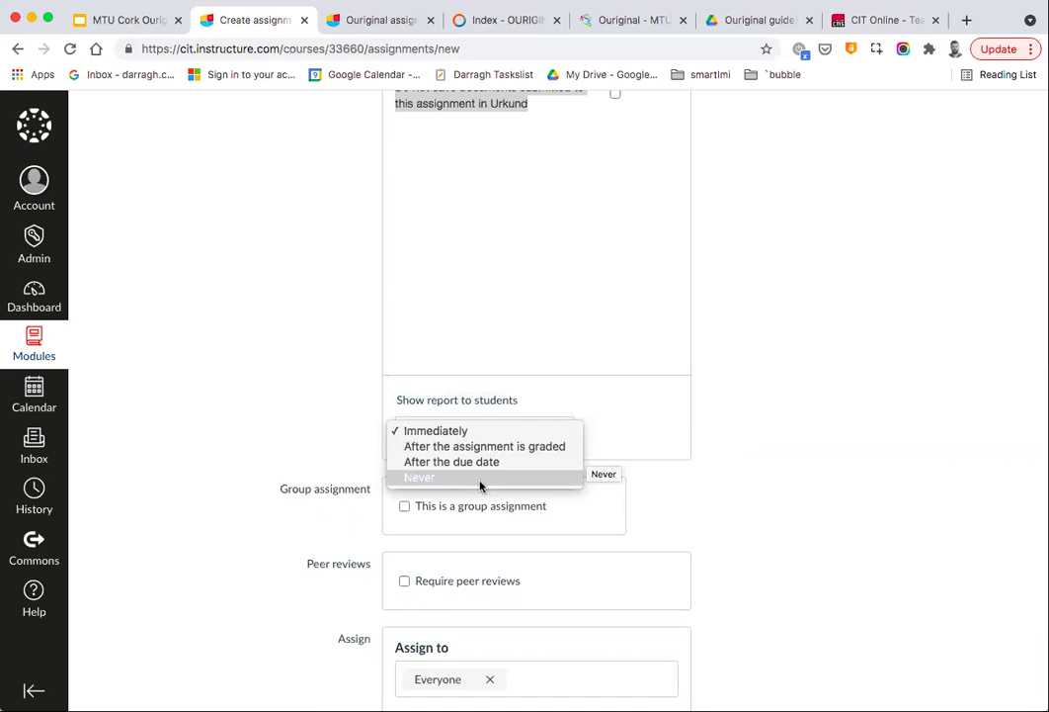
click(838, 461)
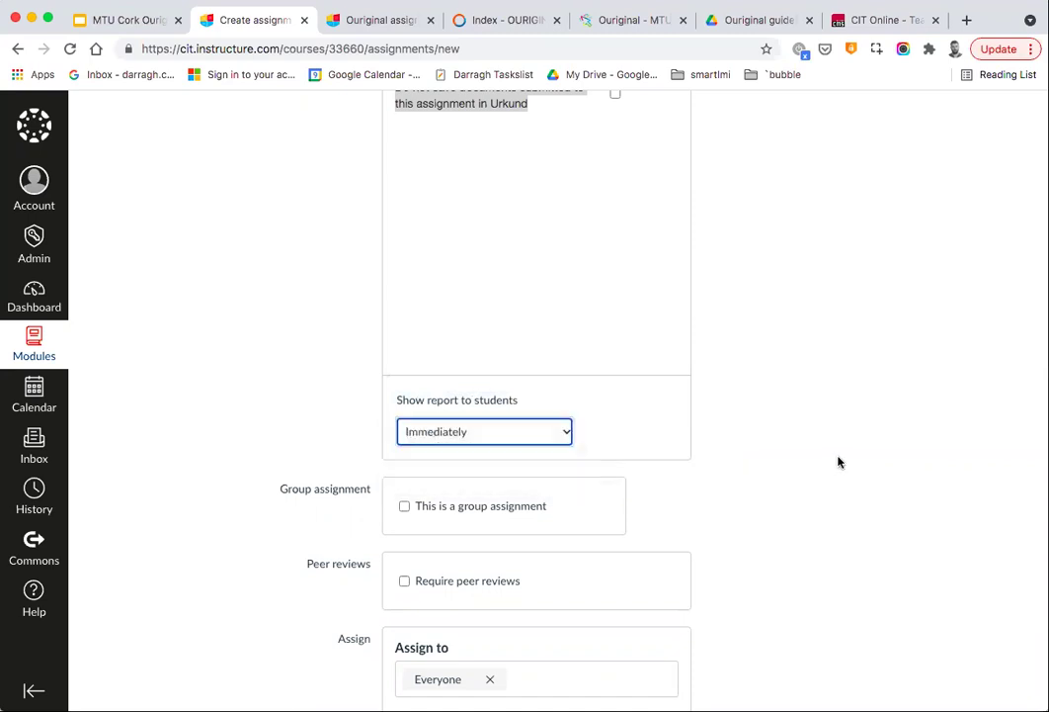
scroll(838, 461, down, 5)
click(911, 638)
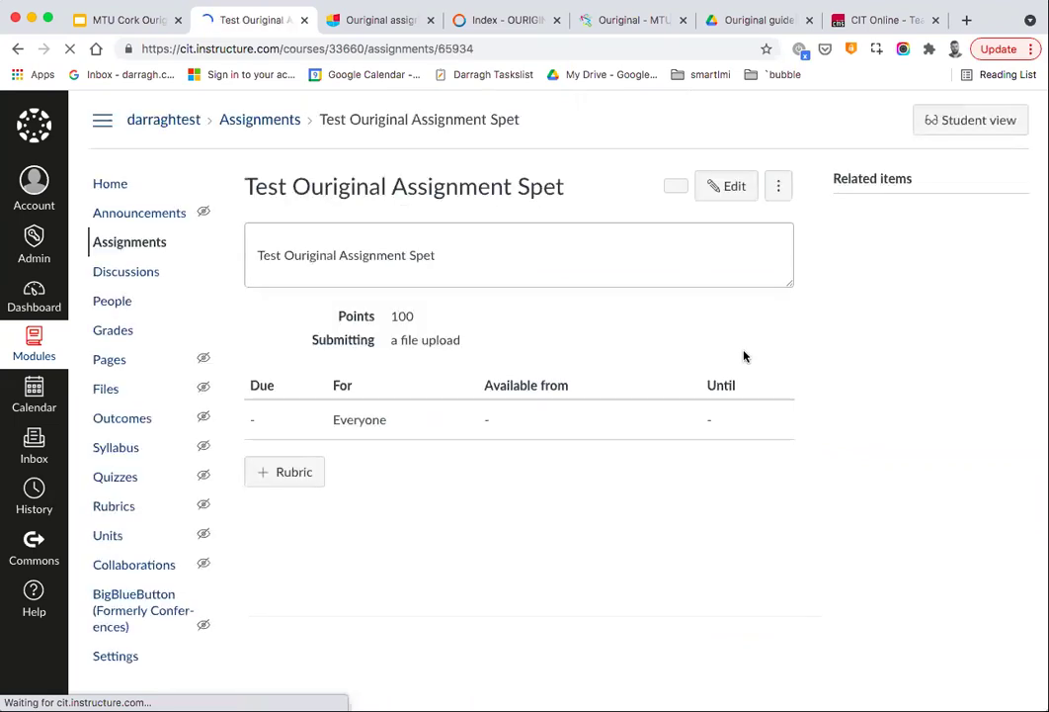
Preview the assignment in student view, start it to display the file upload form, and leave student view.
click(943, 118)
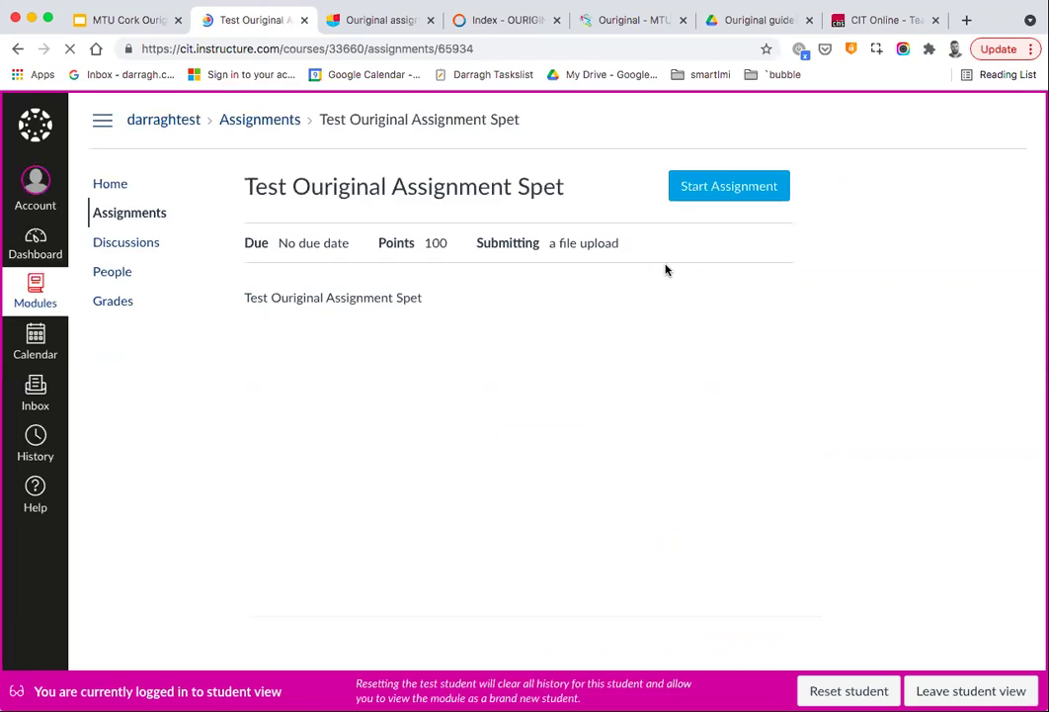
click(713, 194)
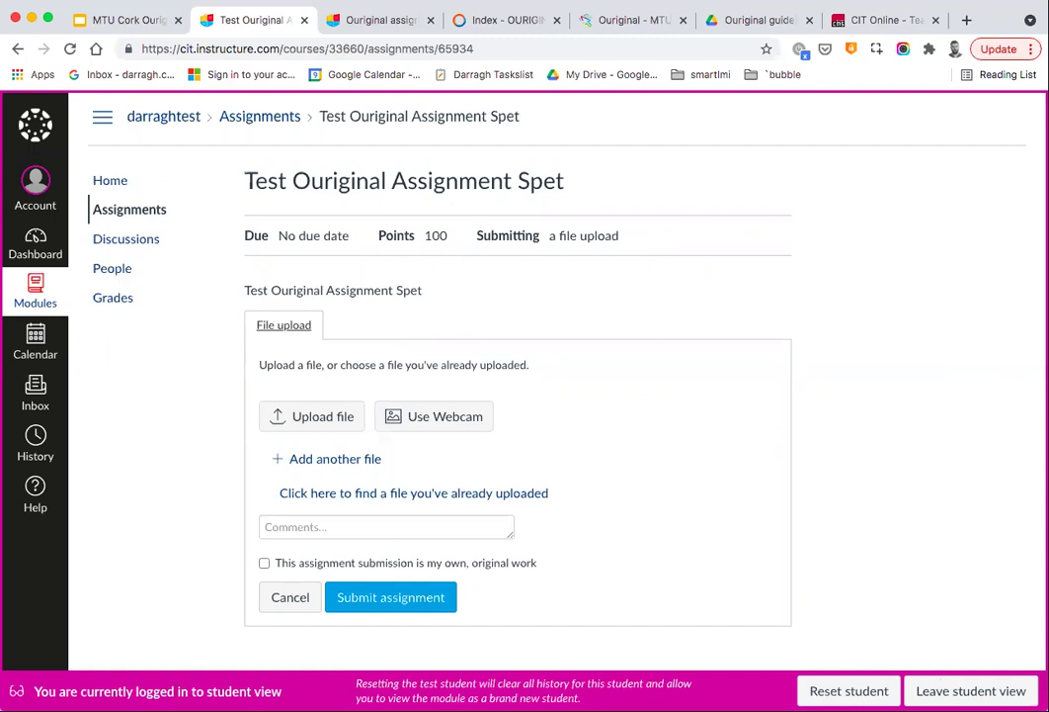
click(970, 691)
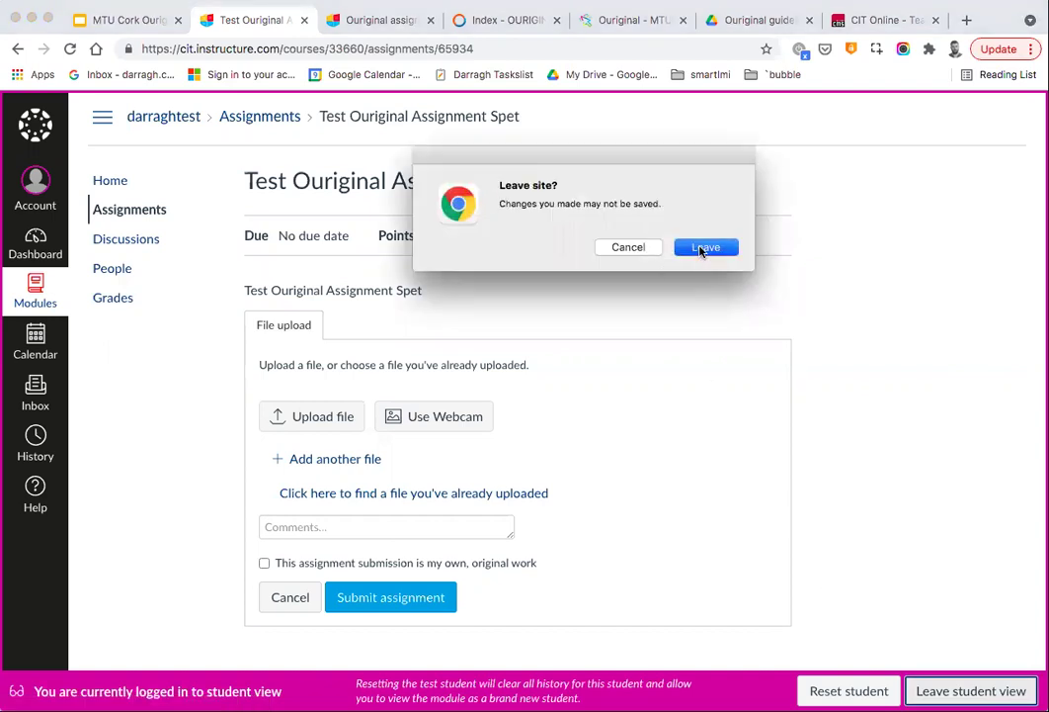
click(703, 247)
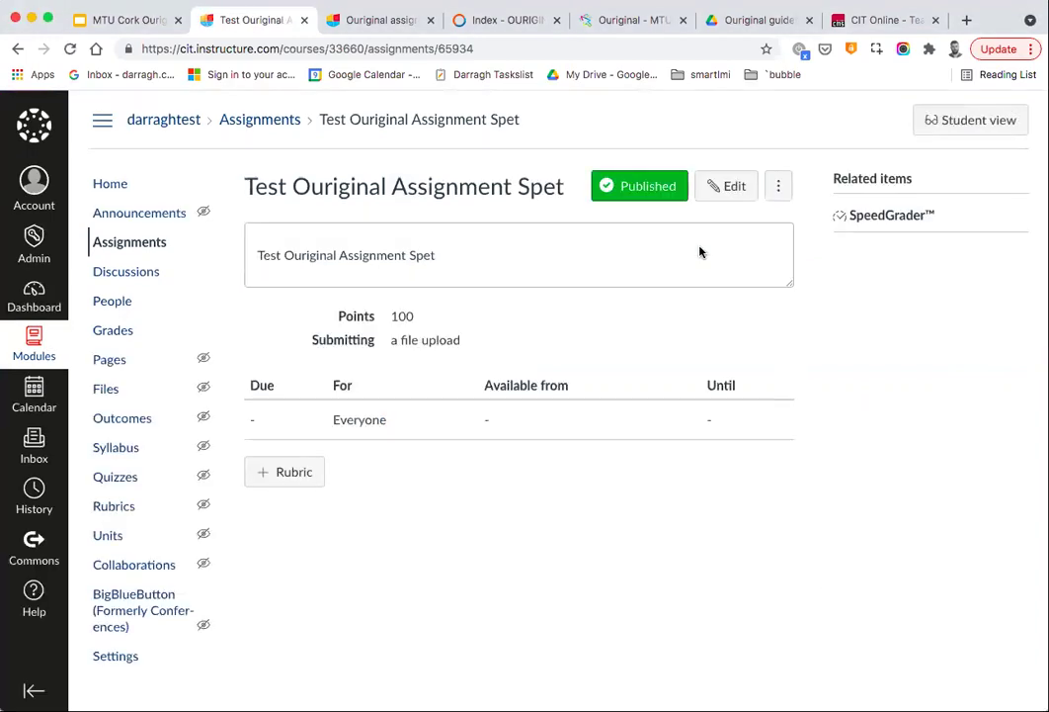
Edit the published assignment and try limiting its allowed submission attempts to 2.
click(723, 190)
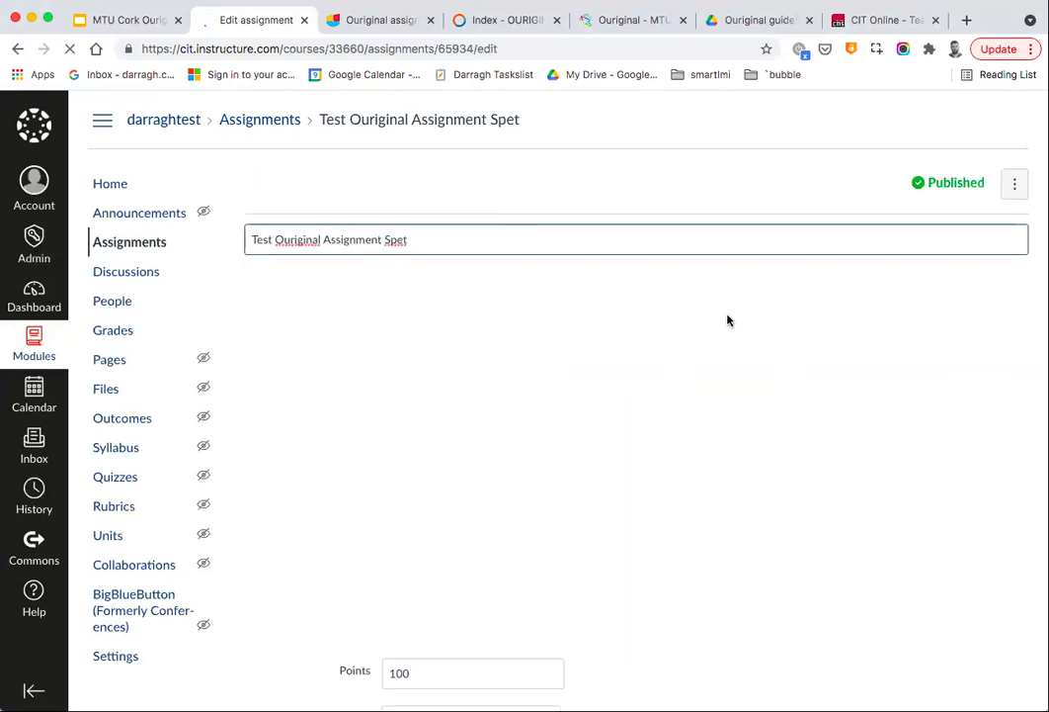
scroll(718, 267, down, 10)
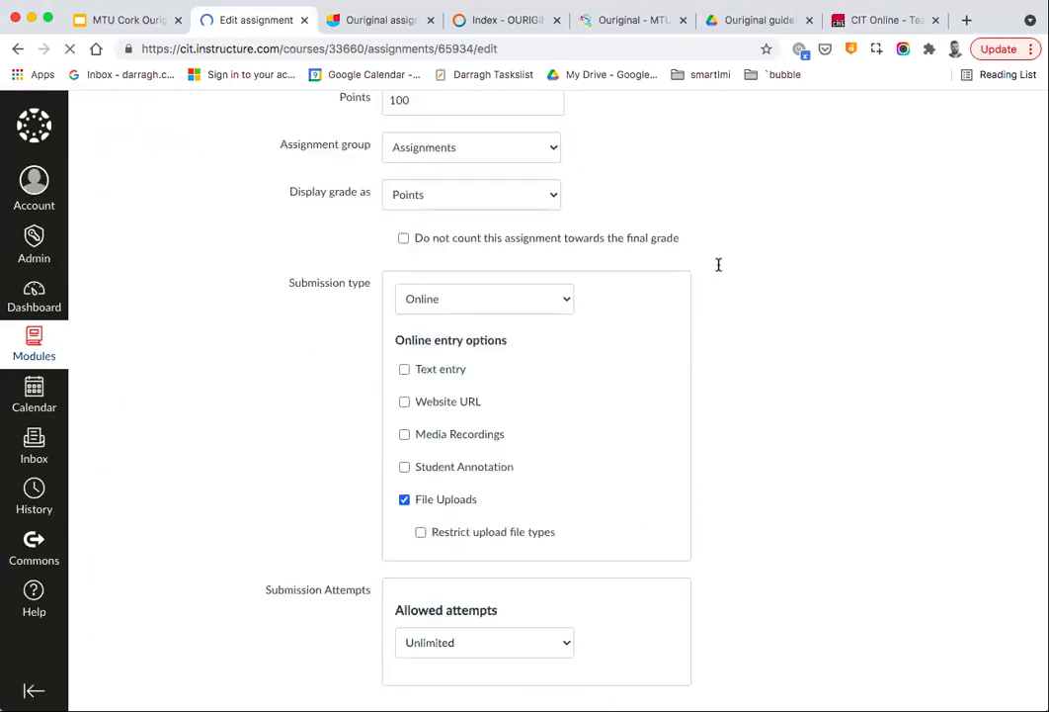
scroll(717, 269, down, 5)
click(556, 403)
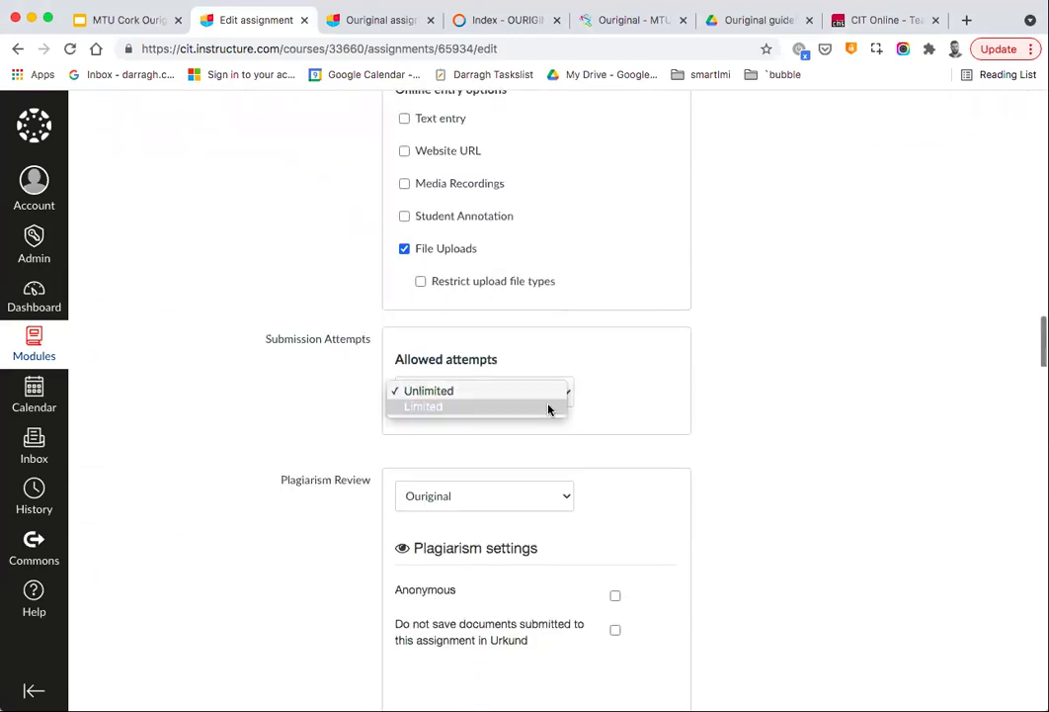
click(548, 408)
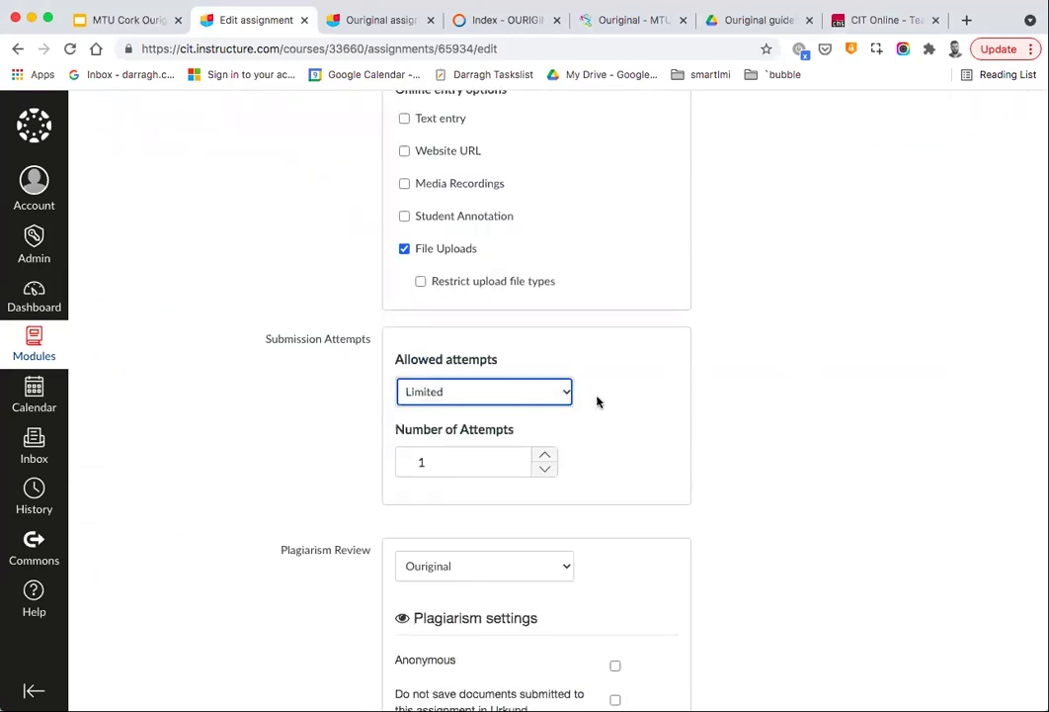
click(546, 456)
click(345, 459)
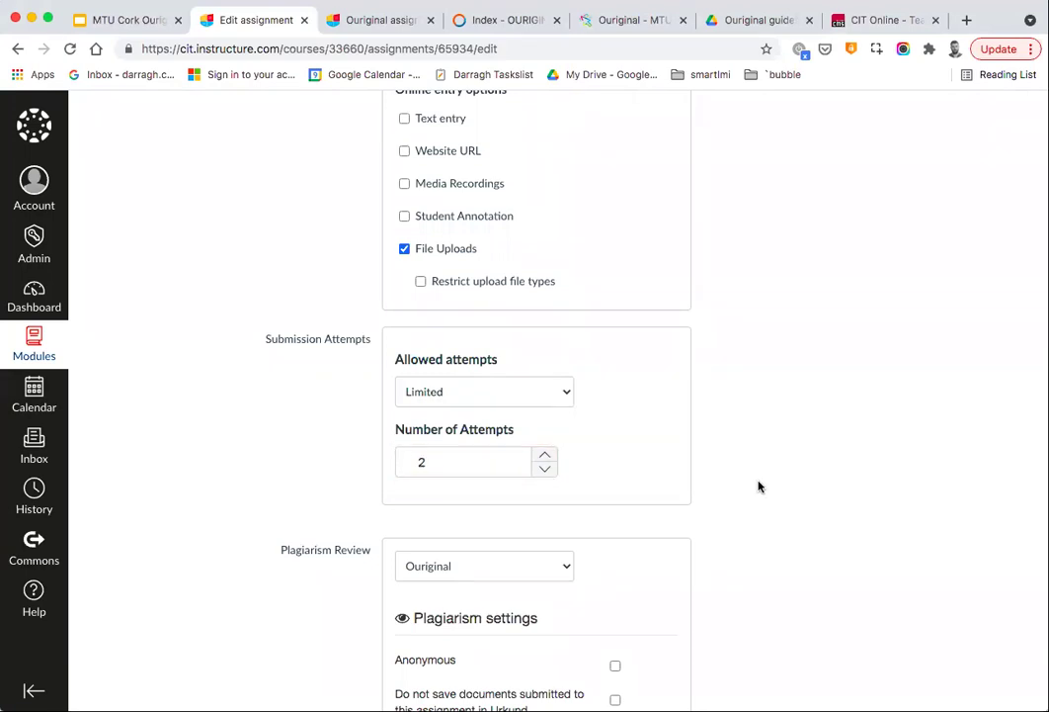
Review the assignment's description, grading and submission settings, and return to the course's assignments list without saving.
scroll(758, 486, up, 1)
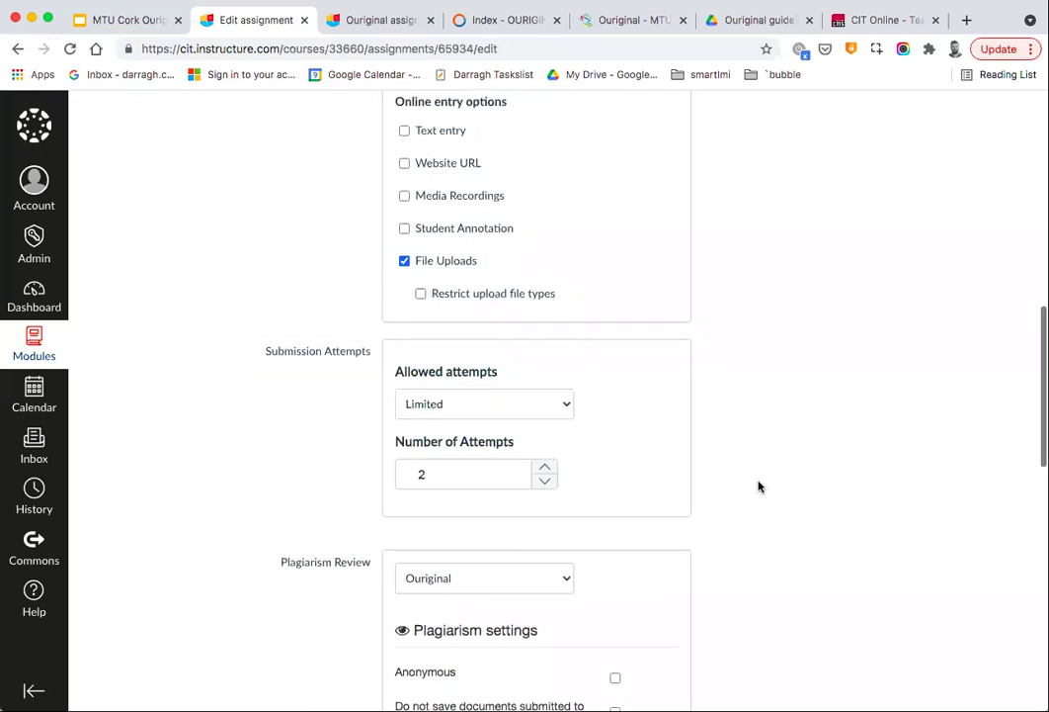
scroll(740, 400, up, 4)
scroll(739, 398, up, 5)
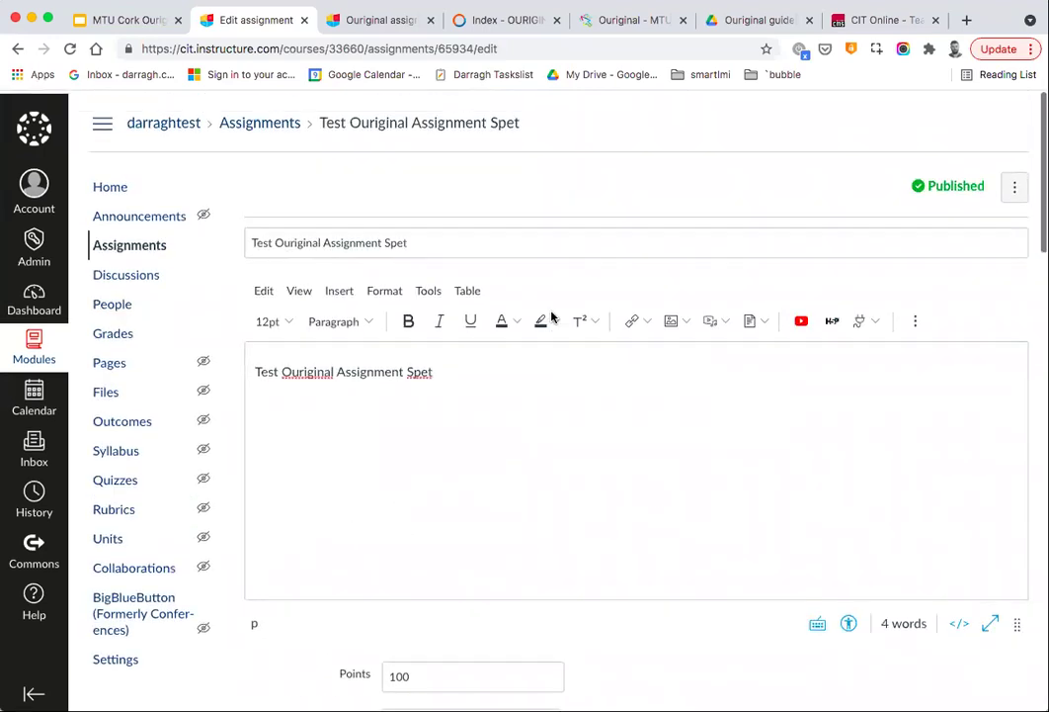
scroll(550, 311, down, 6)
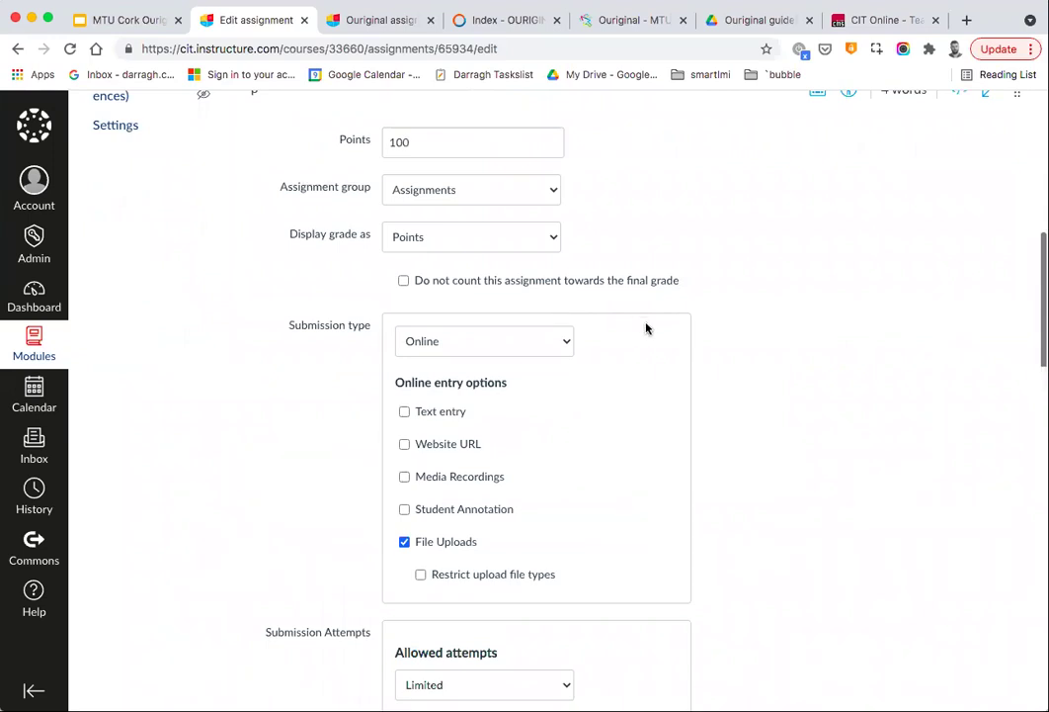
scroll(646, 328, up, 1)
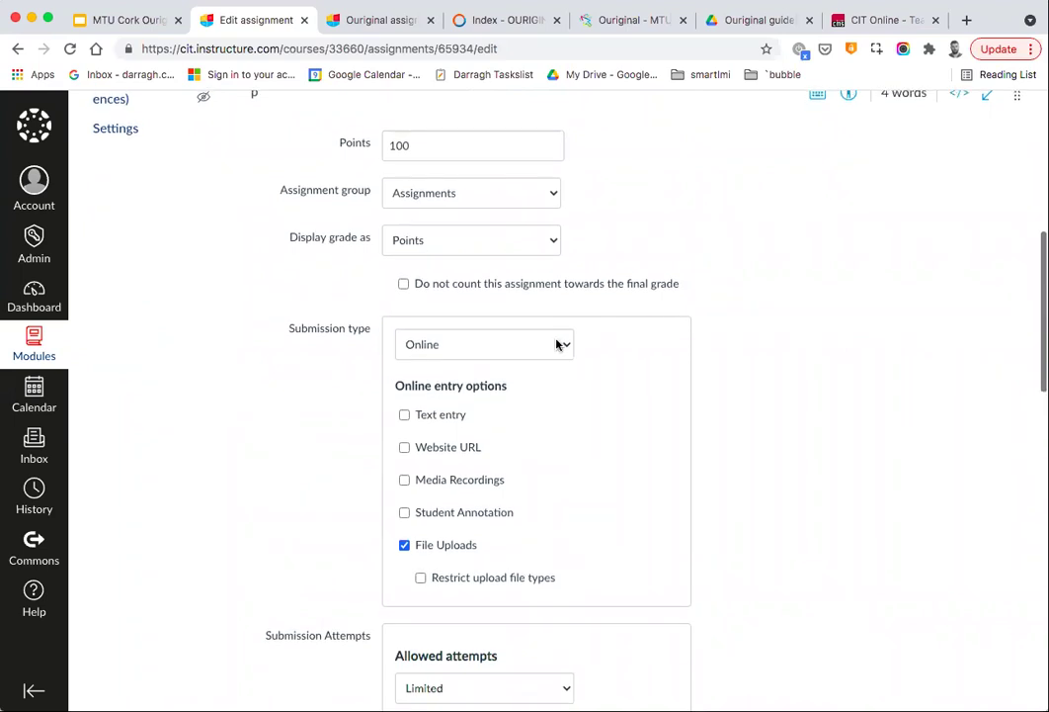
scroll(469, 359, up, 10)
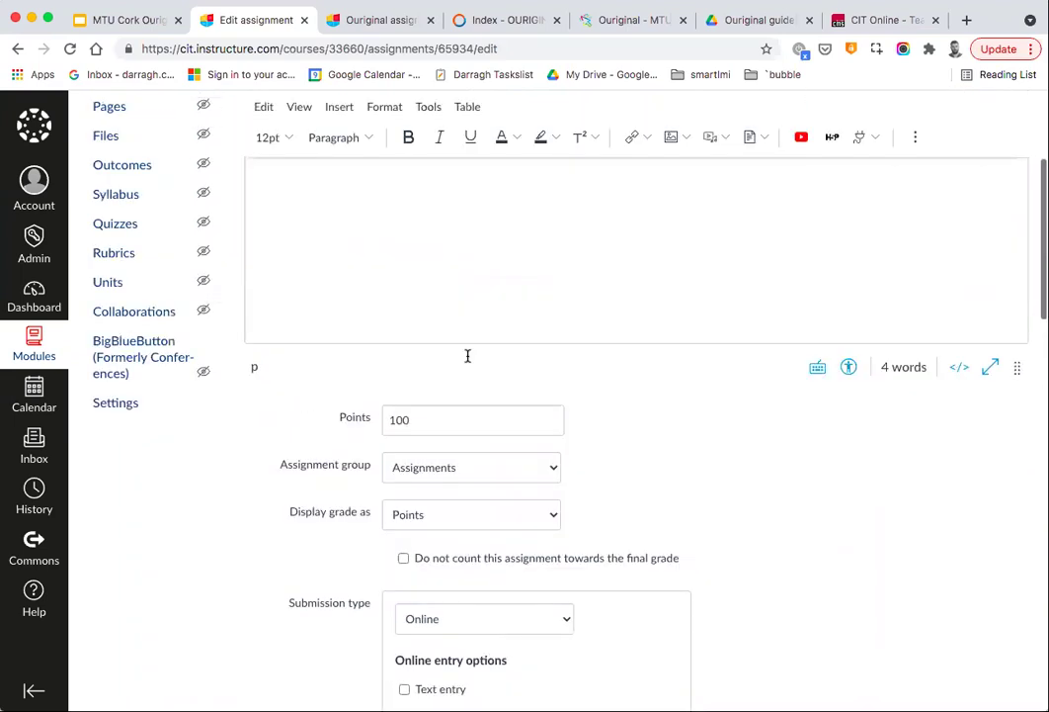
click(280, 124)
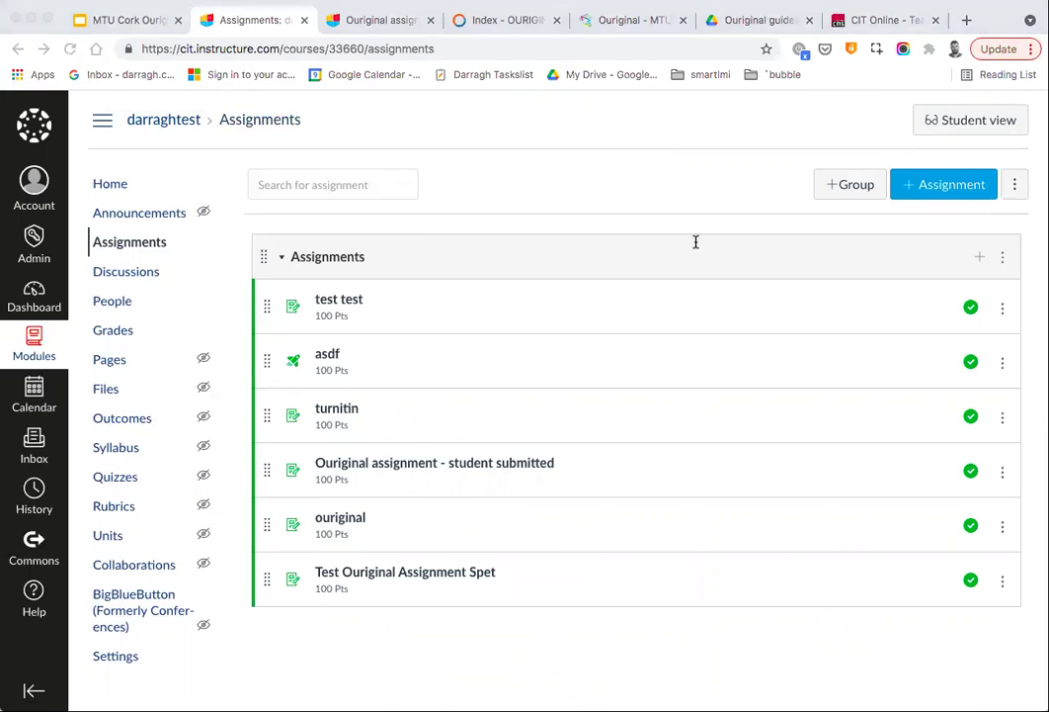
click(539, 230)
scroll(538, 240, down, 1)
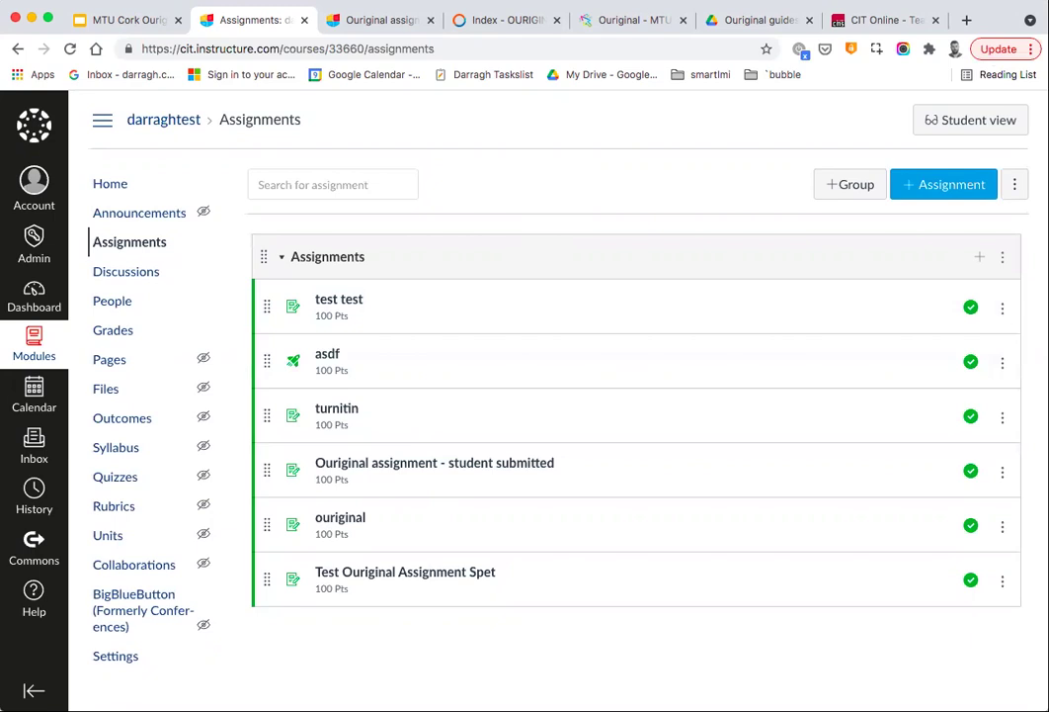
Open the turnitin assignment with its full editing options and clear its external tool URL.
click(1002, 417)
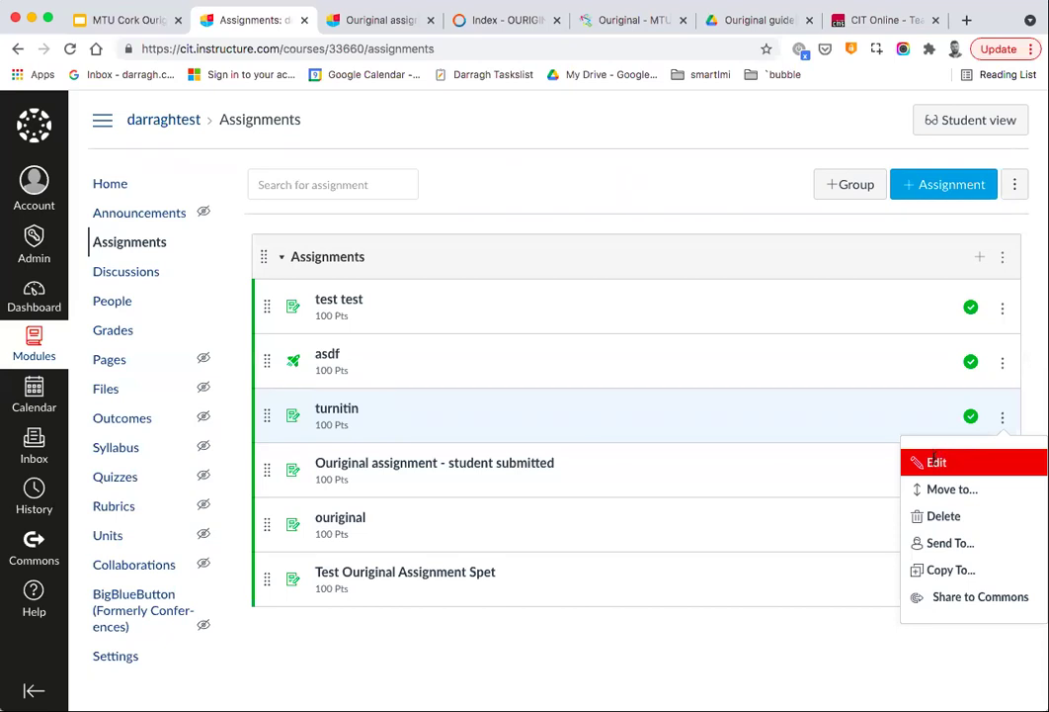
click(934, 459)
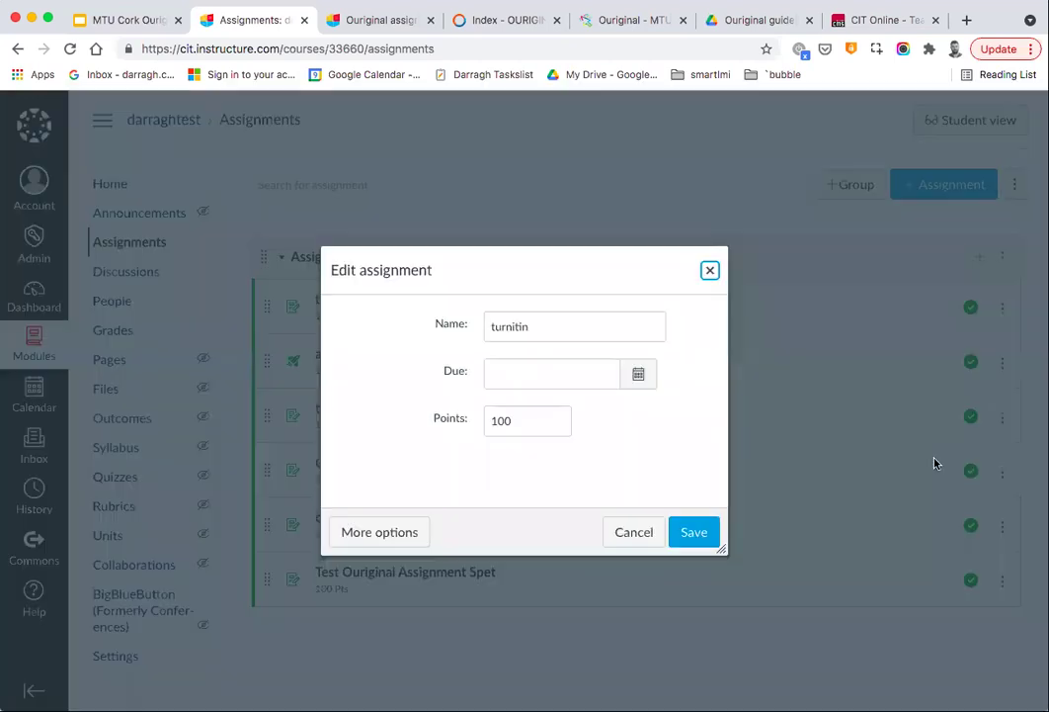
click(380, 533)
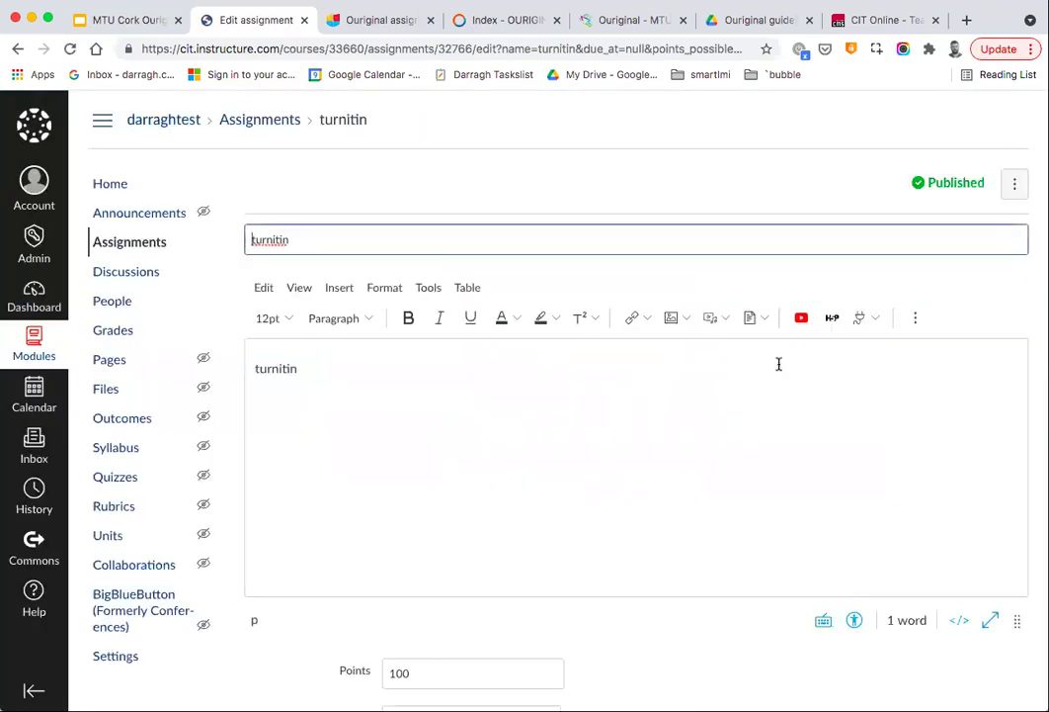
scroll(779, 364, down, 2)
scroll(778, 364, down, 3)
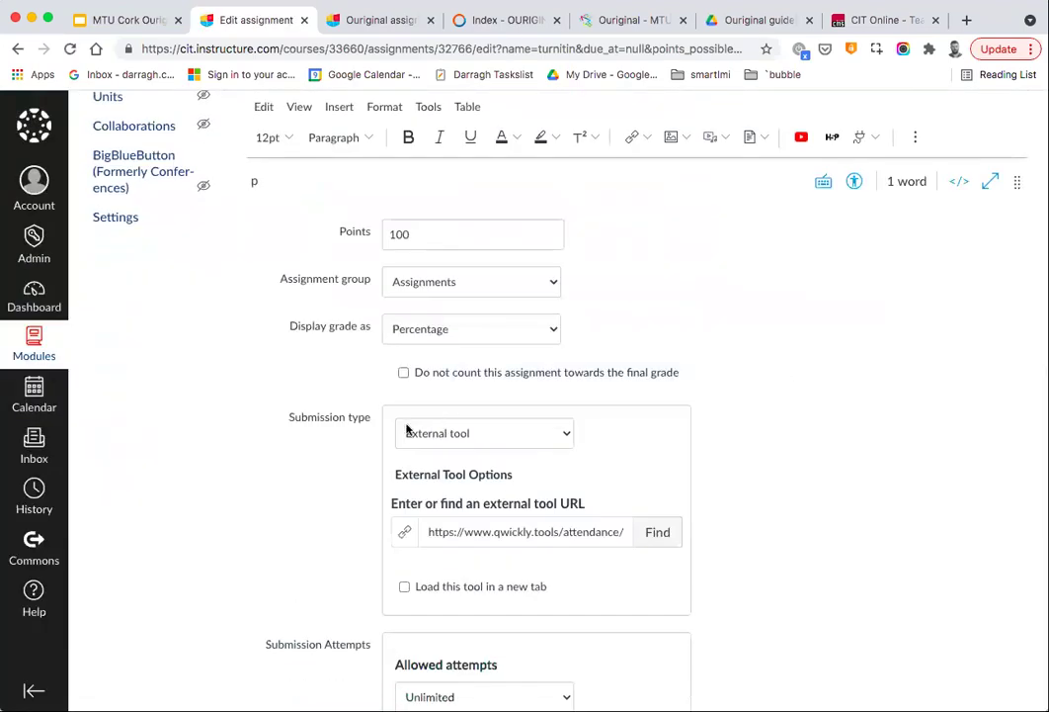
click(492, 528)
key(super+a)
key(BackSpace)
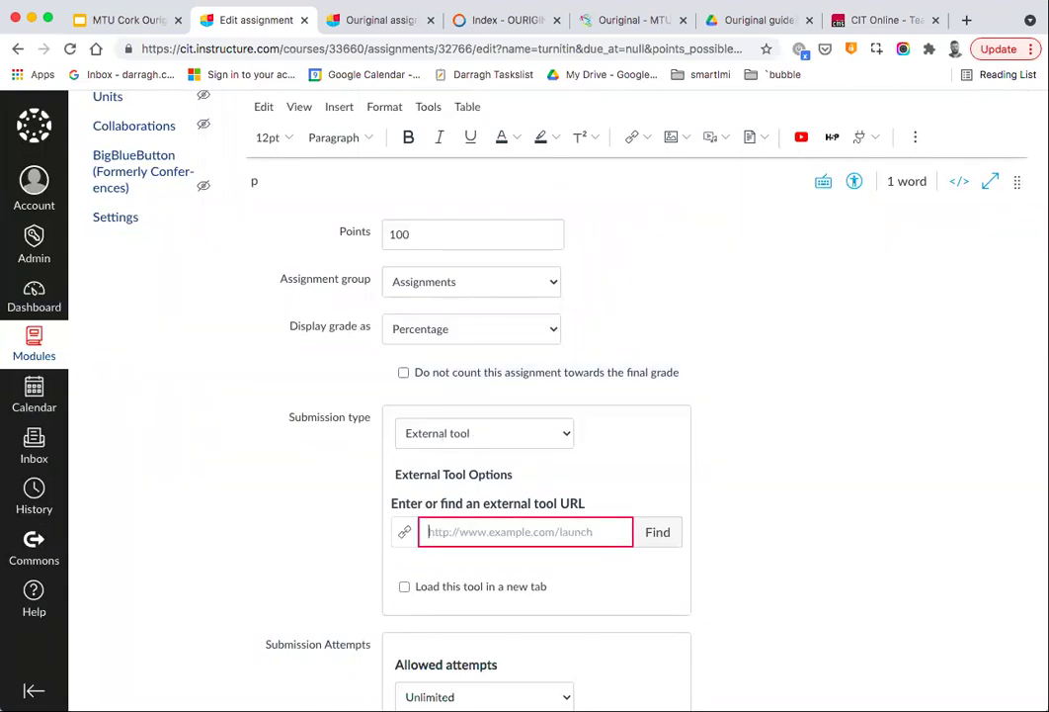
Try changing the turnitin assignment's submission type to Online with File Uploads and its Plagiarism Review to Ouriginal.
click(493, 435)
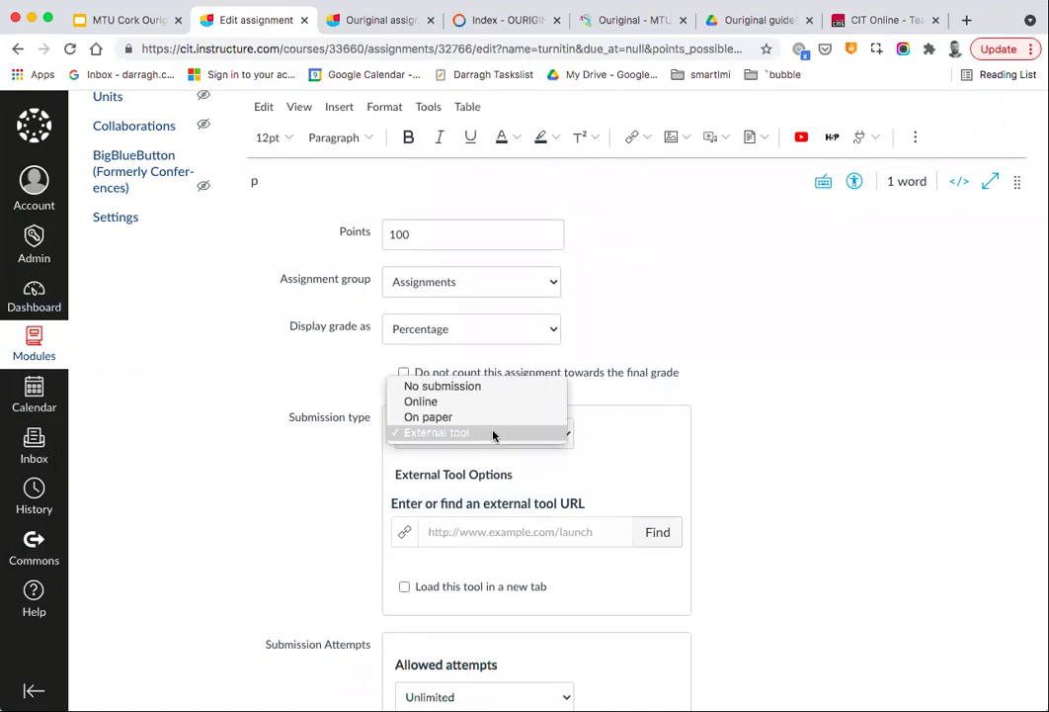
click(493, 402)
scroll(384, 516, down, 3)
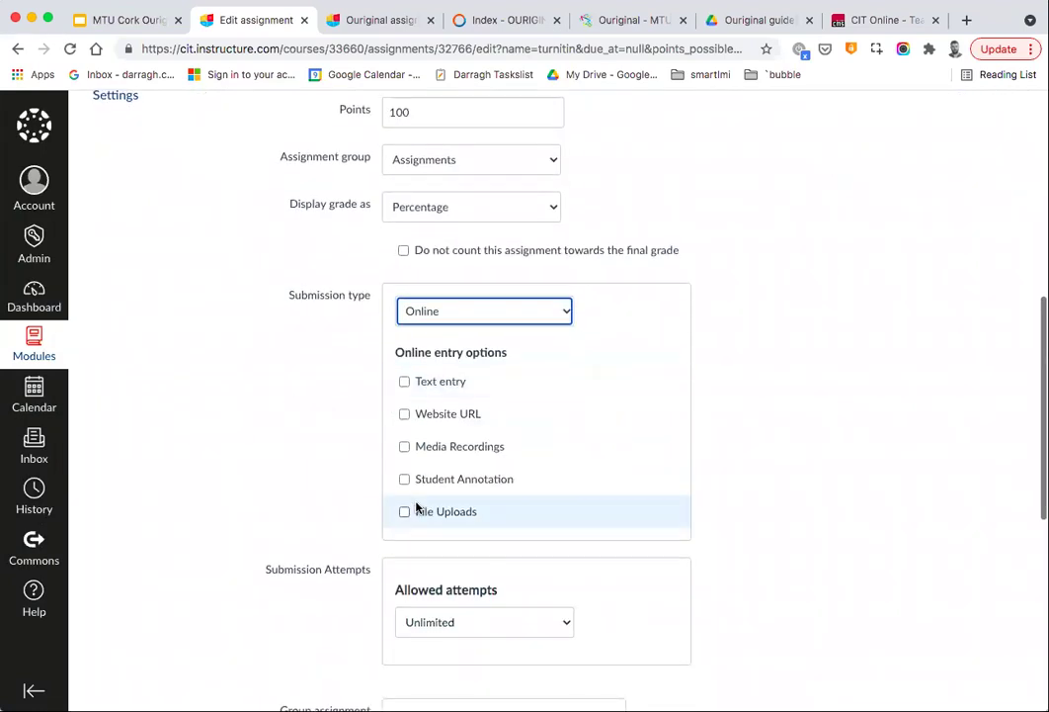
click(404, 511)
scroll(368, 397, down, 8)
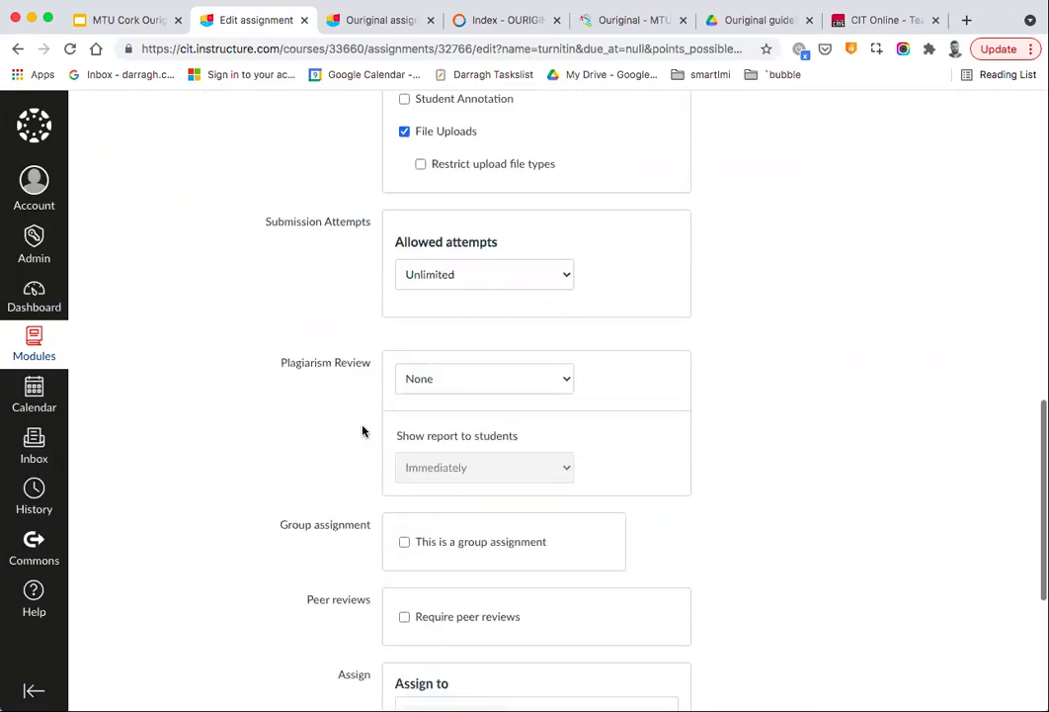
click(463, 375)
click(462, 394)
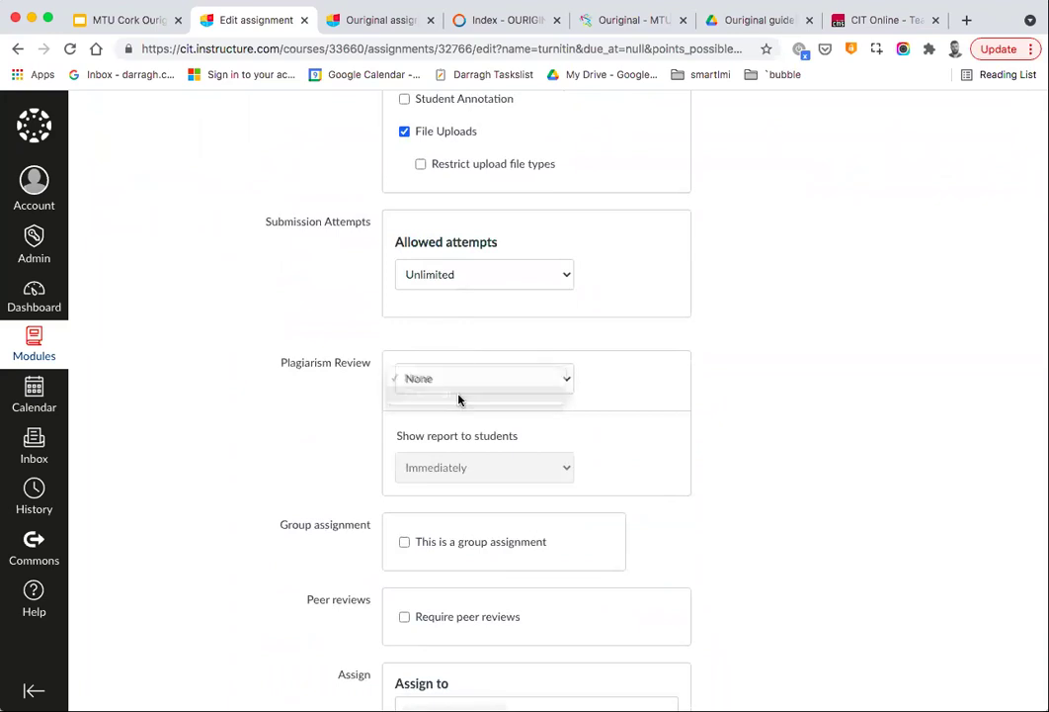
Look over the turnitin assignment's settings and go back to the assignments list, discarding the edits.
scroll(719, 473, down, 10)
scroll(720, 472, up, 15)
scroll(597, 297, down, 10)
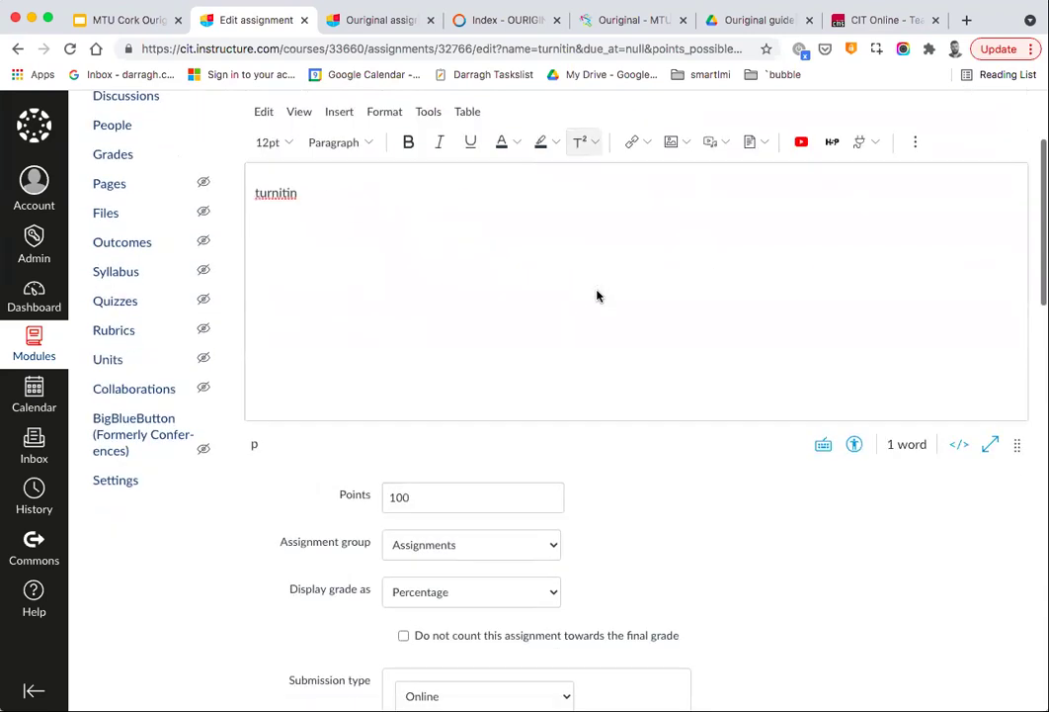
scroll(530, 281, up, 11)
click(159, 243)
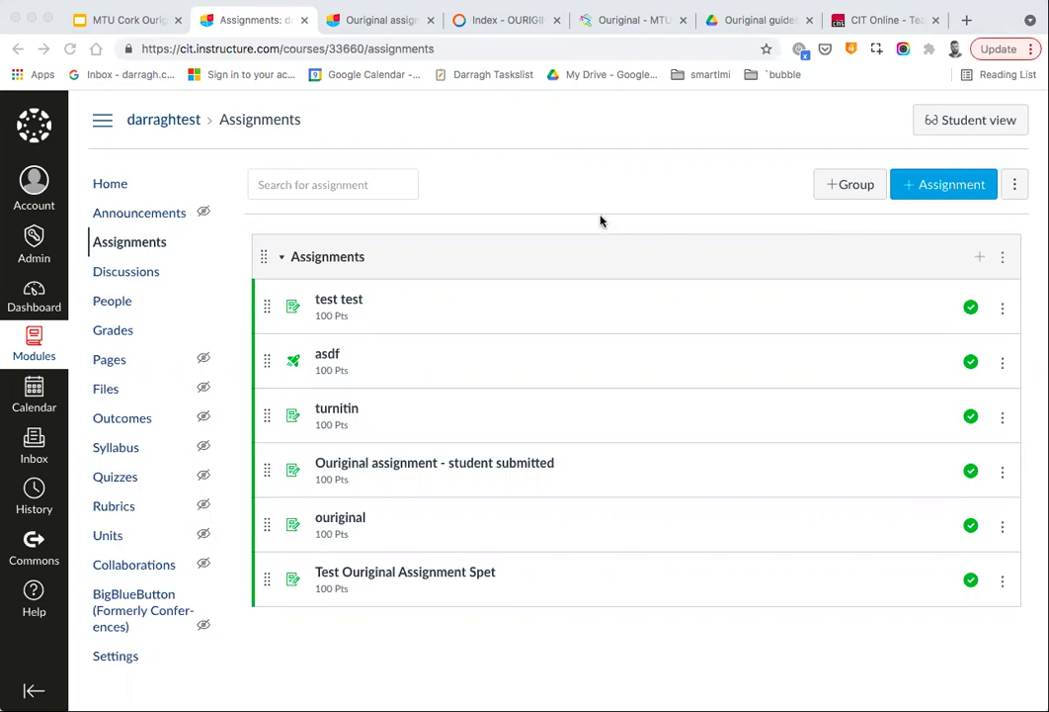
Switch to the "Ouriginal assignment - student submitted" page and open its submissions in SpeedGrader.
click(365, 19)
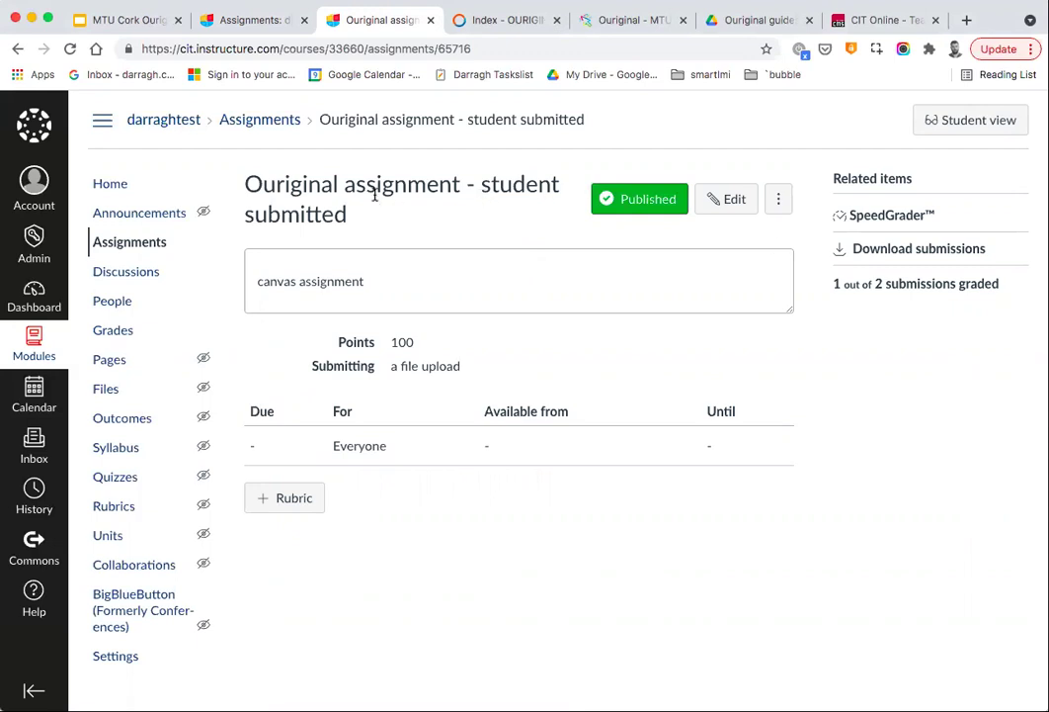
click(879, 215)
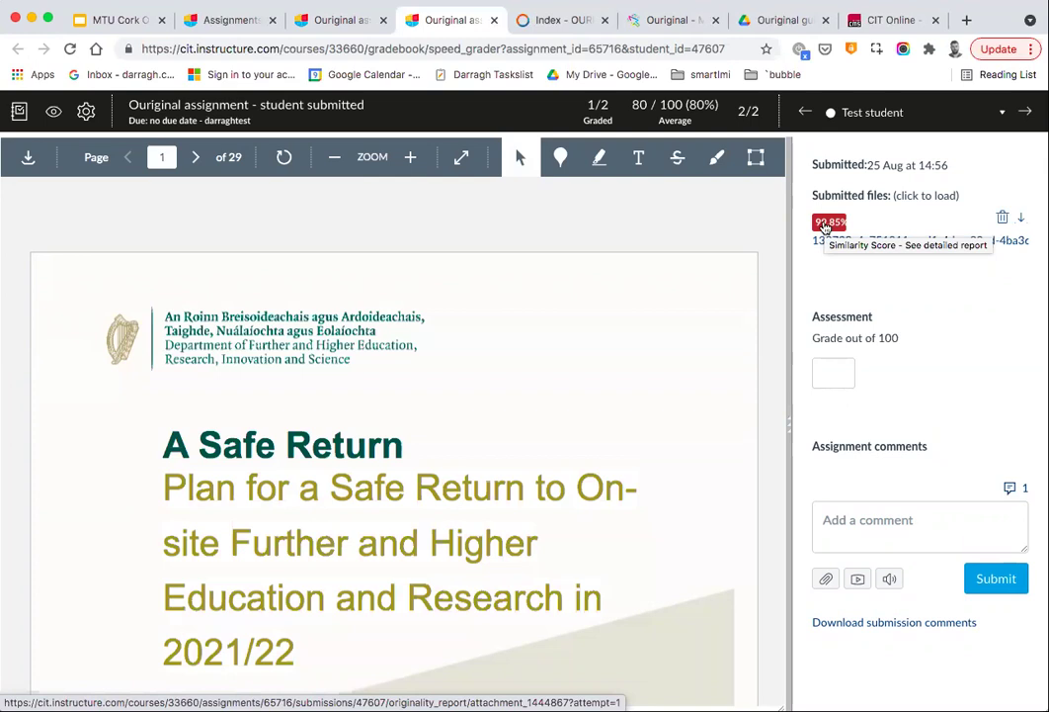
Look through the first pages of Test student's submitted document and check the assignment's details page.
scroll(720, 282, down, 8)
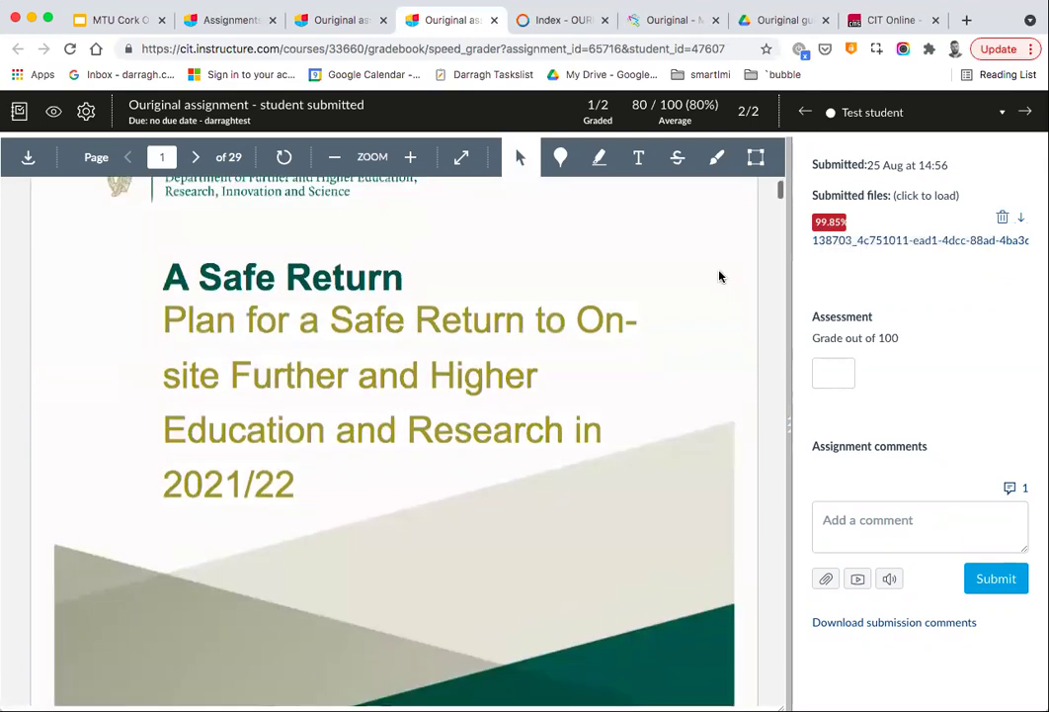
scroll(720, 299, down, 6)
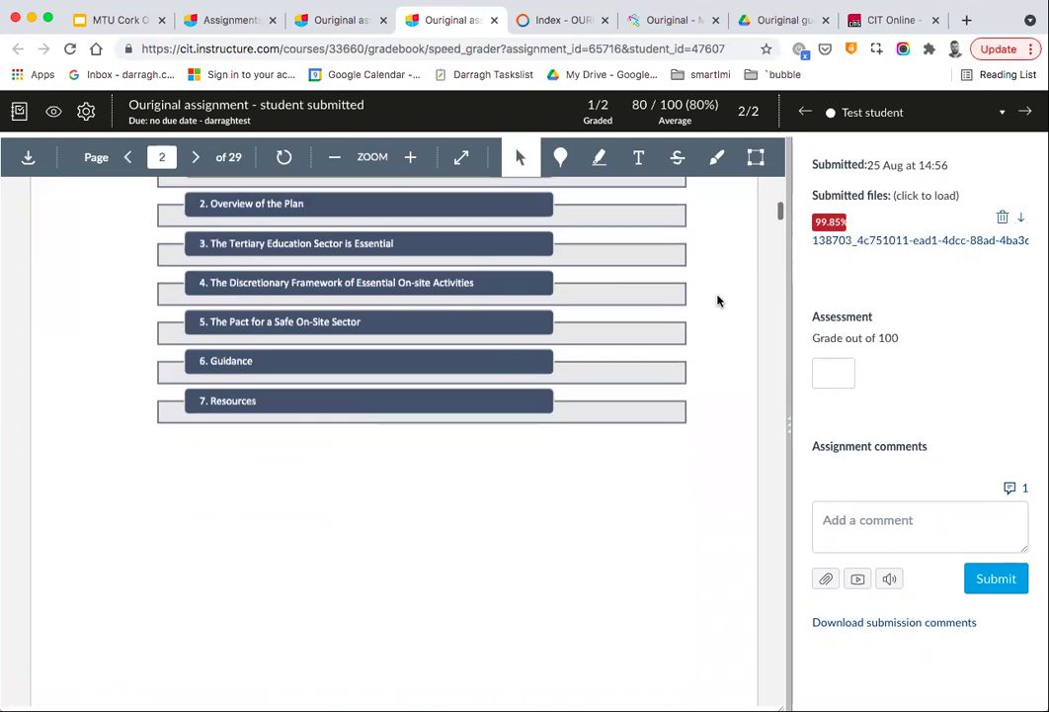
scroll(398, 292, up, 8)
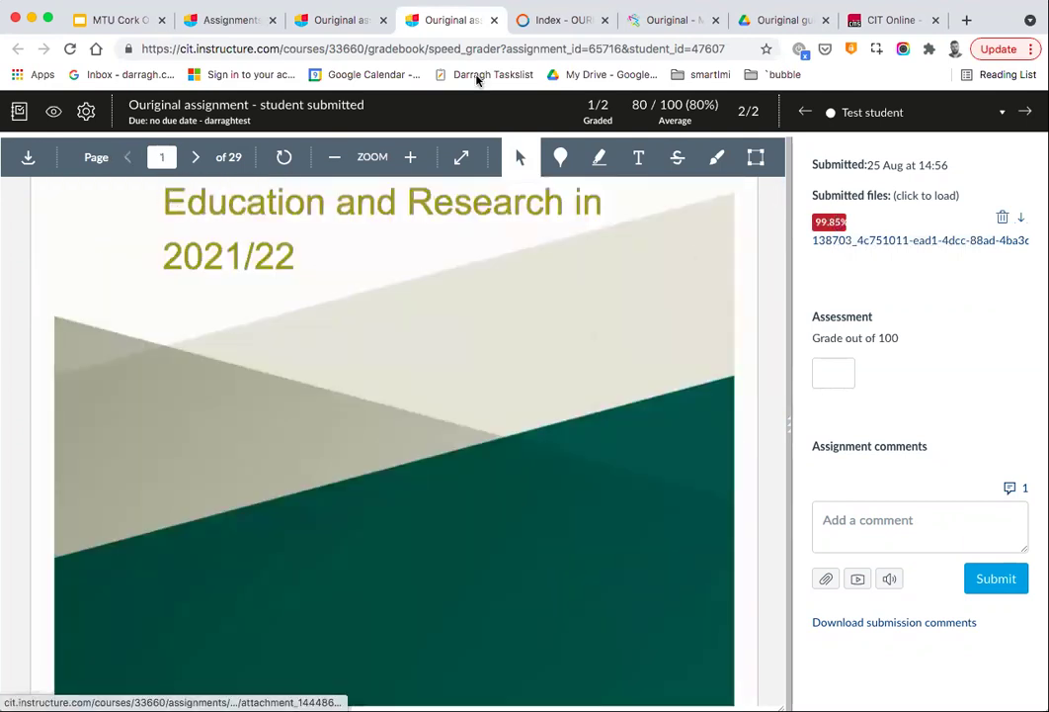
click(324, 23)
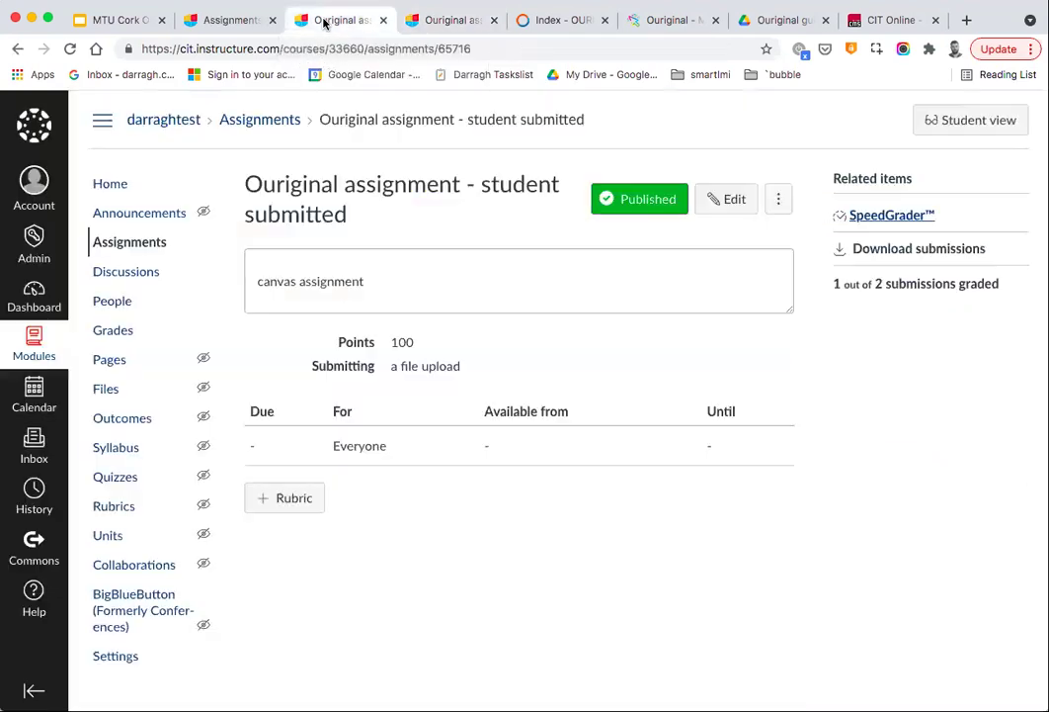
key(ctrl+Tab)
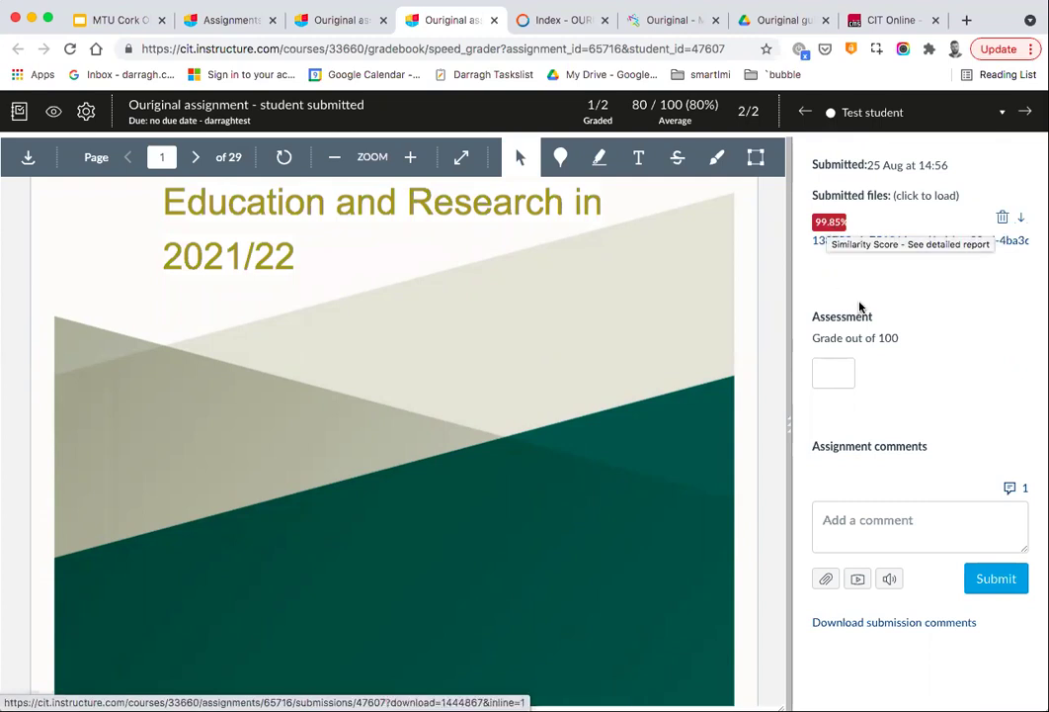
Open Test student's detailed similarity report and review its analysis overview from the page findings to the submission details.
click(826, 225)
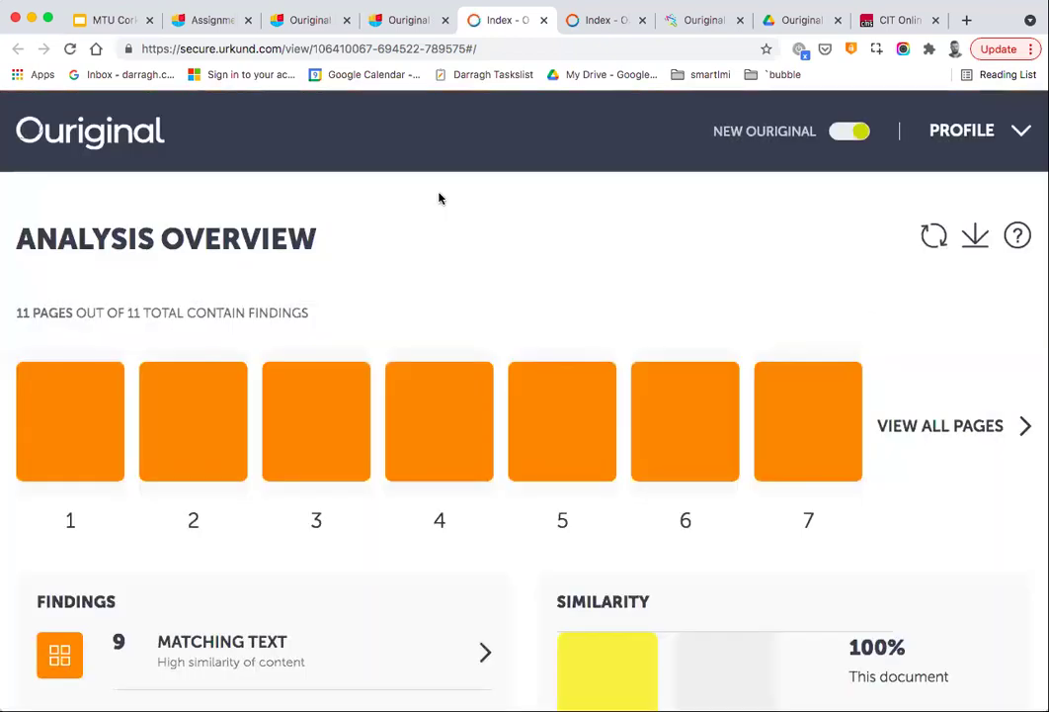
scroll(439, 199, down, 5)
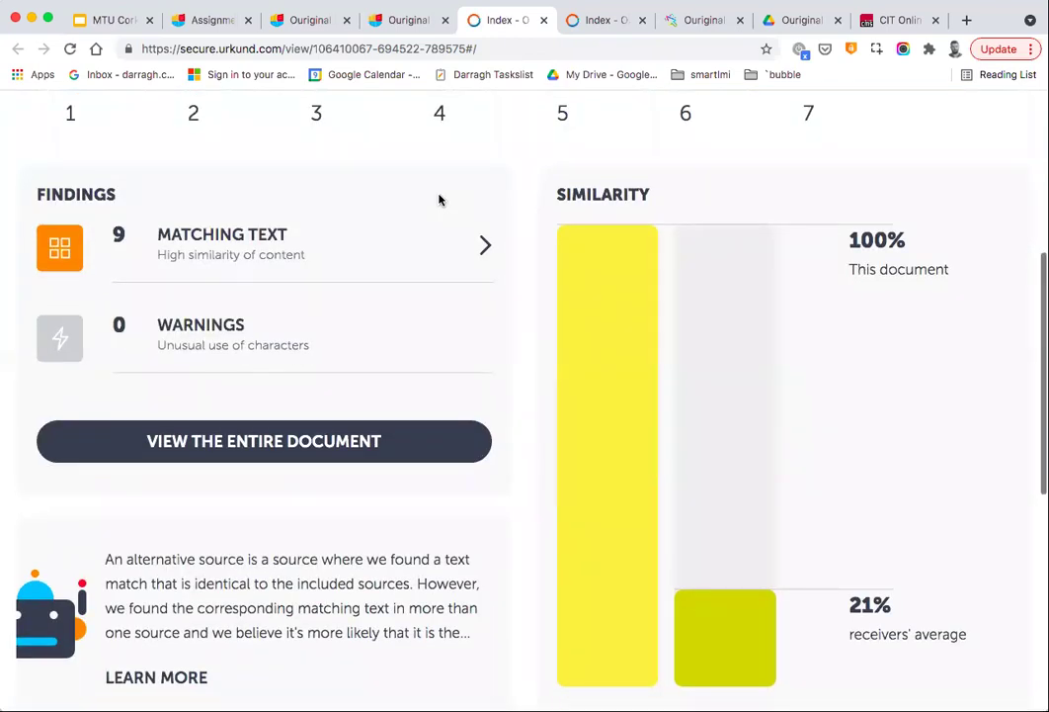
scroll(547, 266, down, 2)
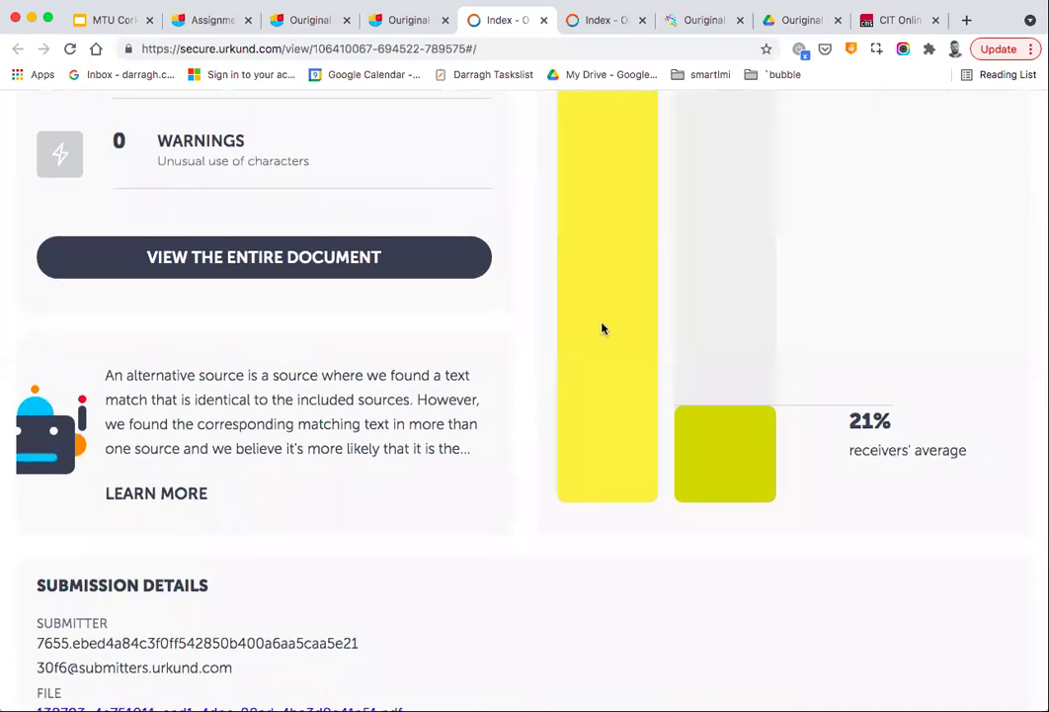
scroll(603, 328, down, 3)
scroll(603, 328, up, 10)
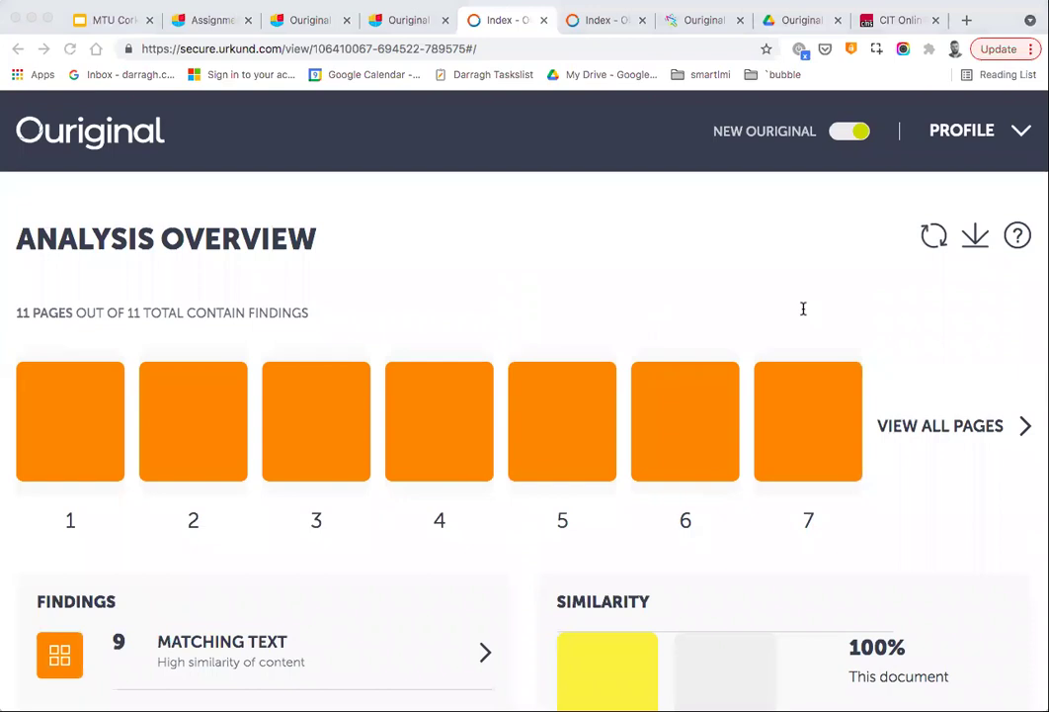
click(579, 226)
scroll(579, 226, down, 6)
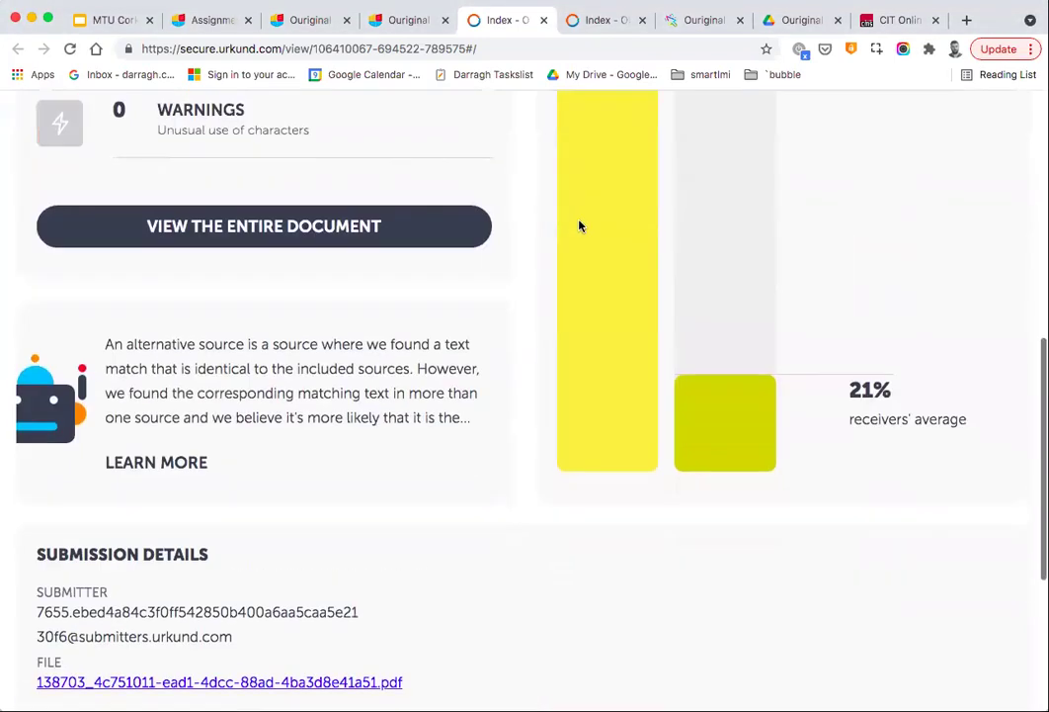
scroll(579, 226, up, 6)
Switch SpeedGrader to the other student's submission and resubmit Education+reform+-+Wikipedia.pdf to Ouriginal.
click(408, 20)
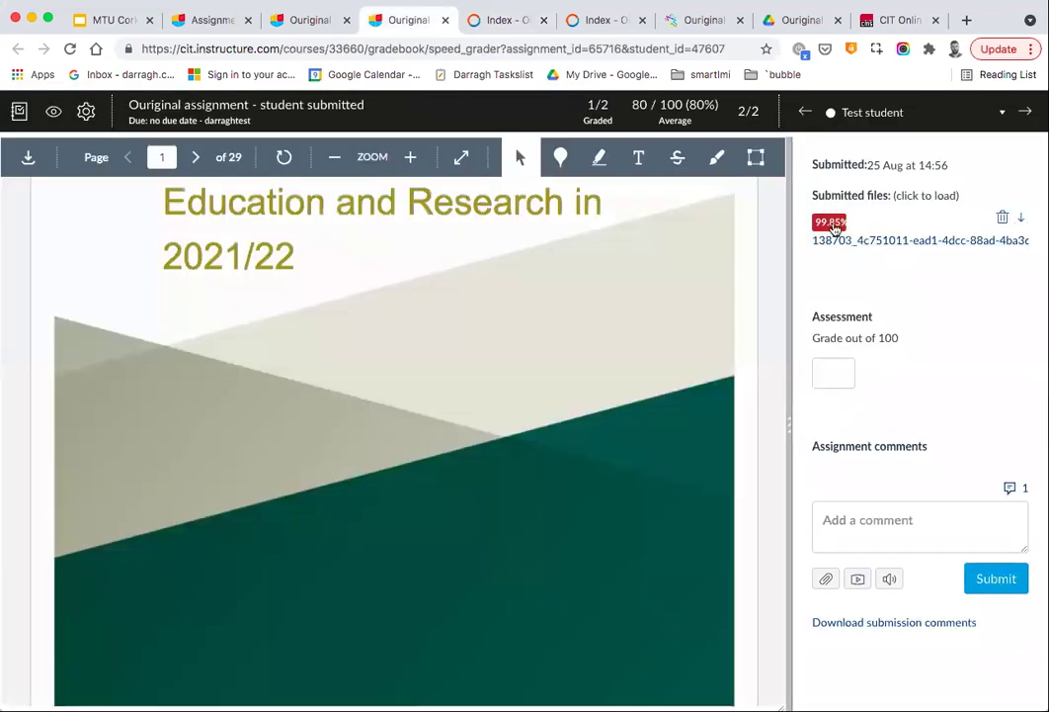
click(882, 113)
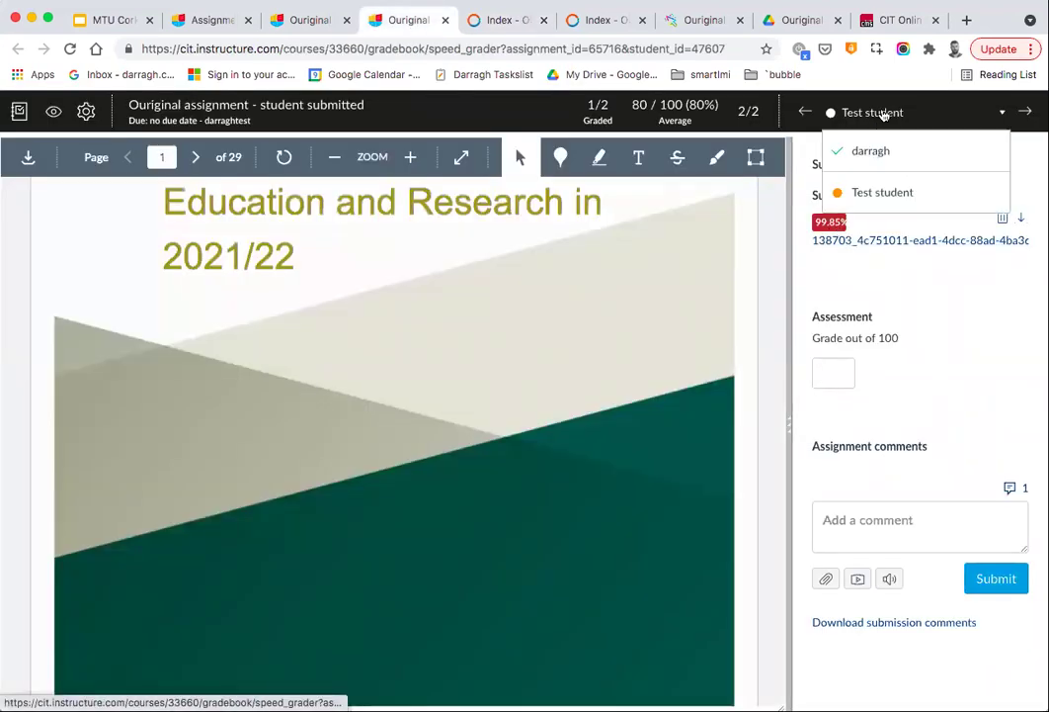
click(874, 151)
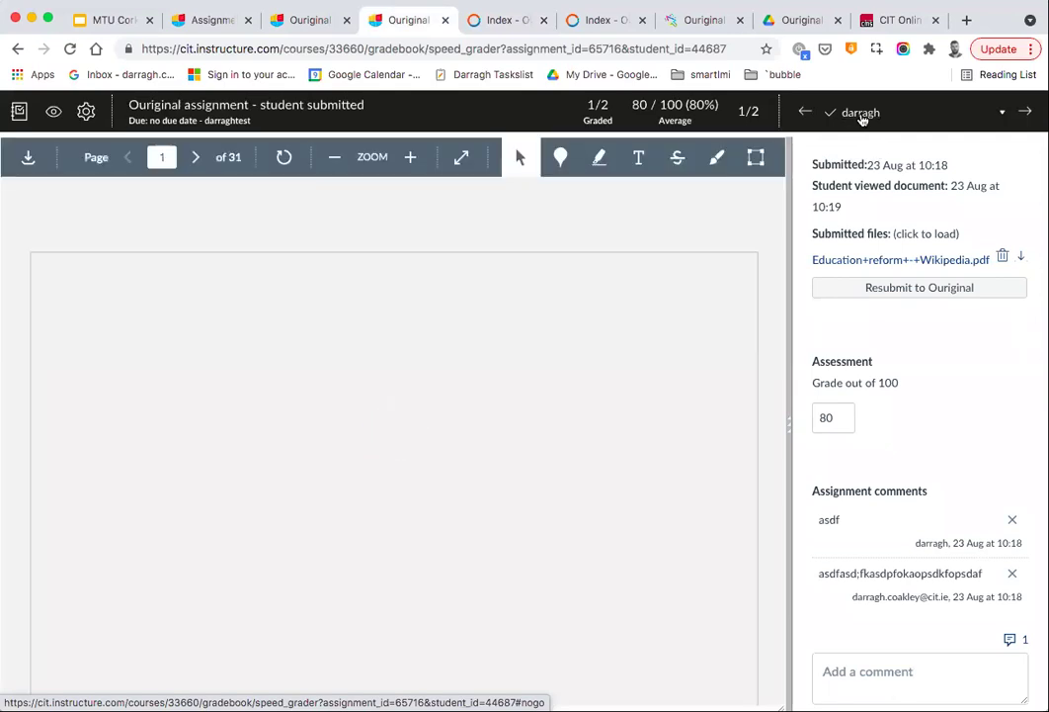
click(870, 113)
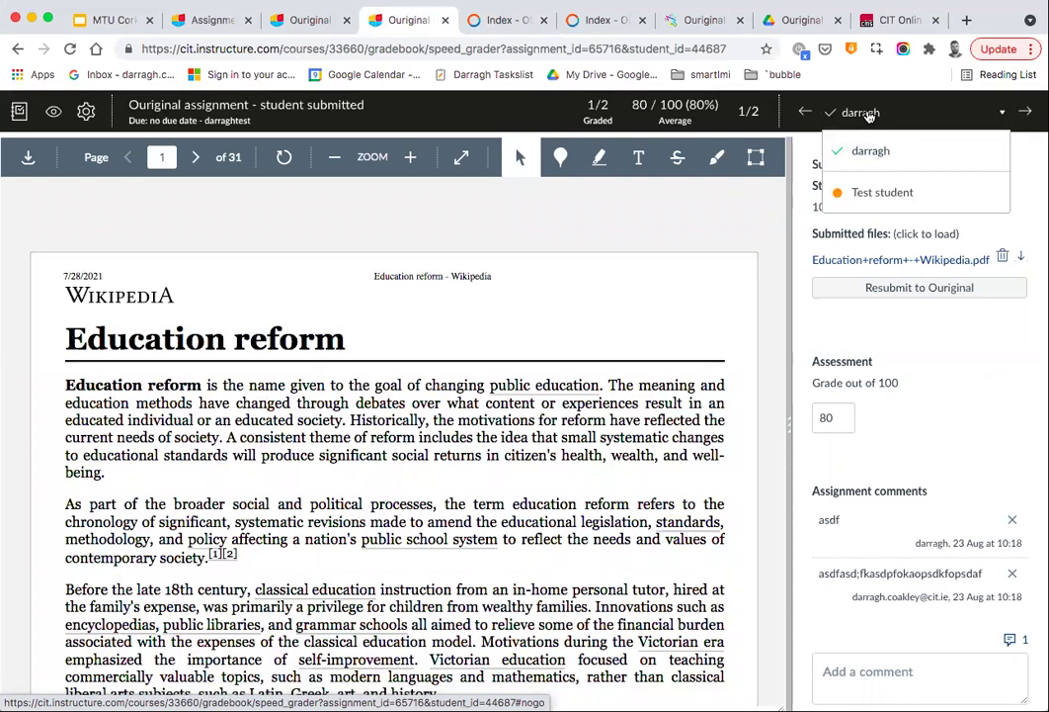
click(925, 309)
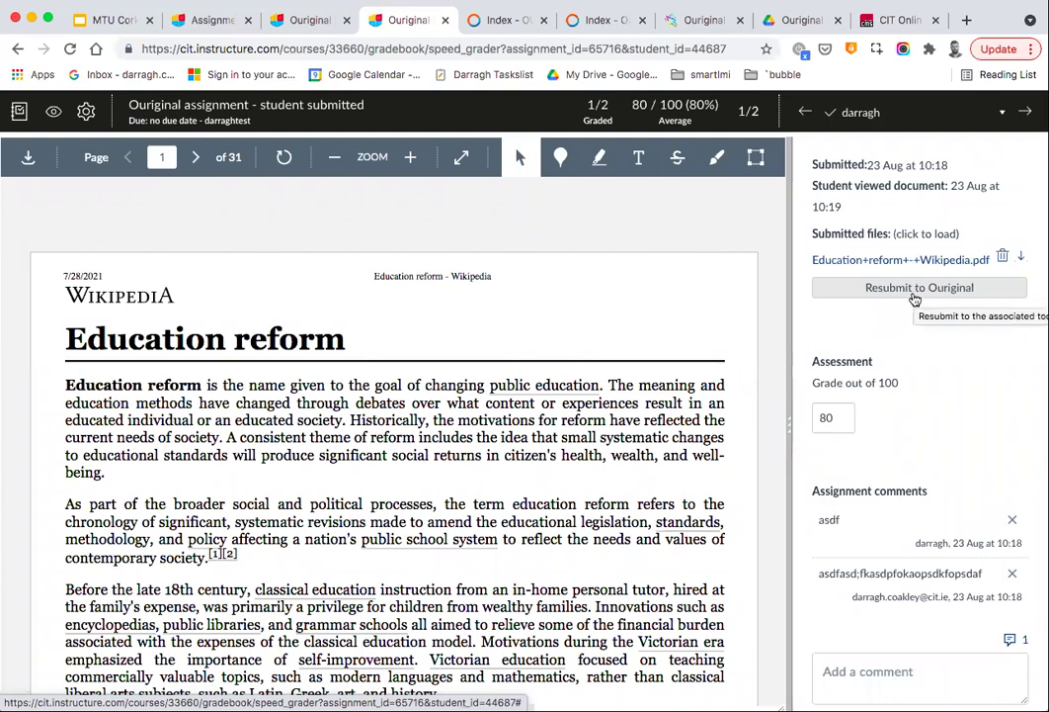
click(916, 295)
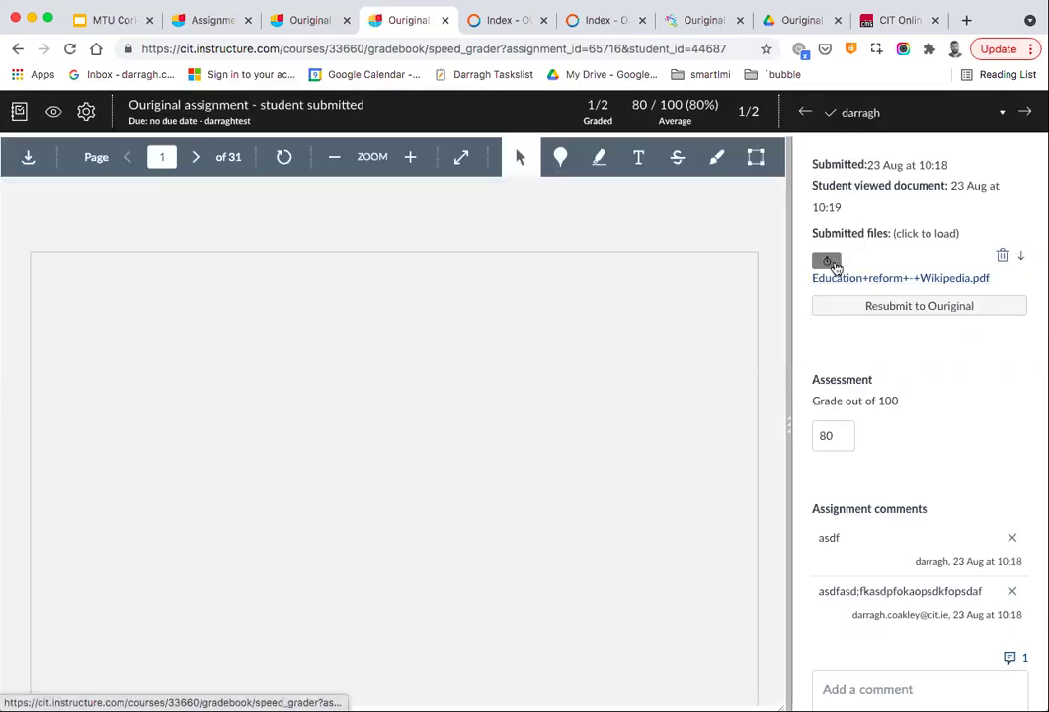
mouse_move(833, 265)
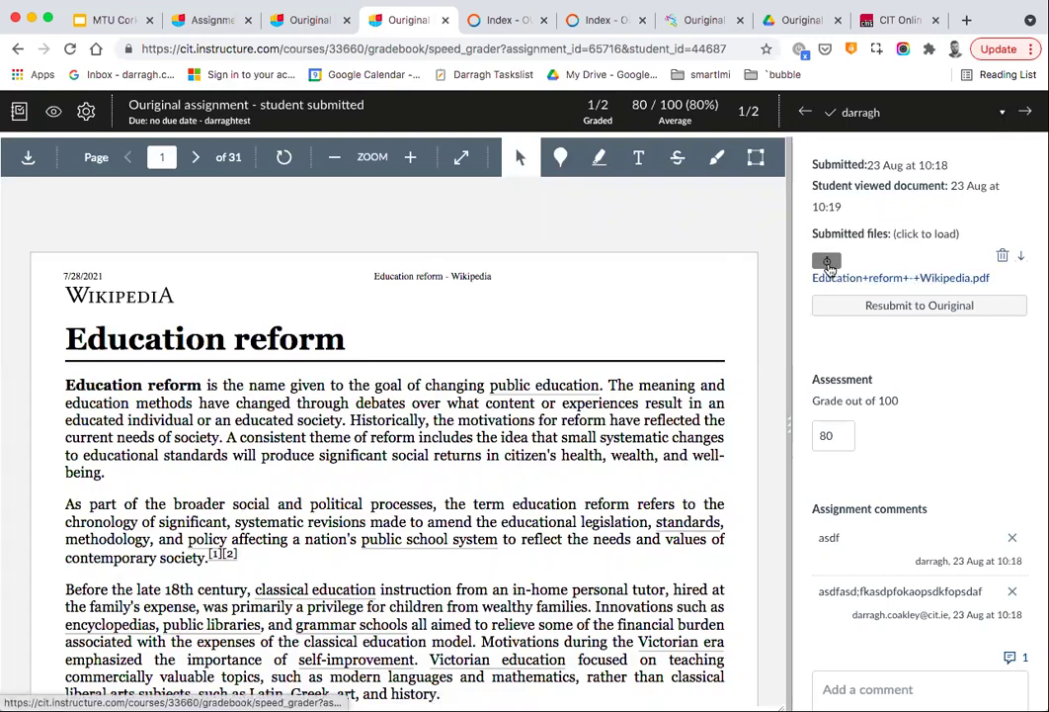
Return SpeedGrader to Test student's submission and open its detailed similarity report again.
click(497, 22)
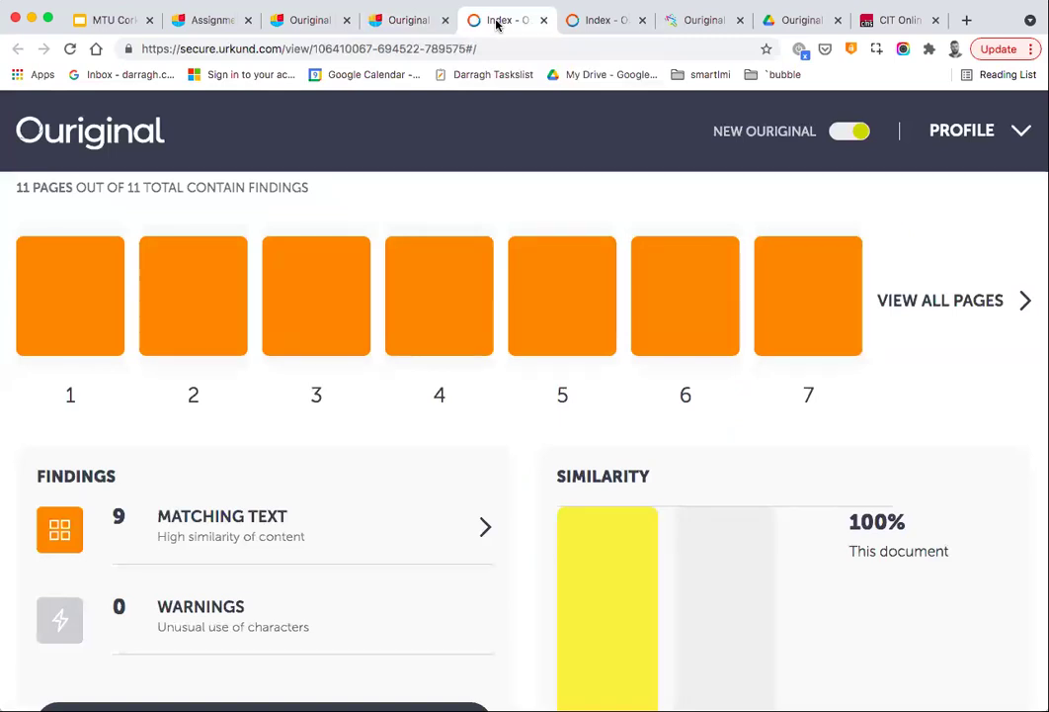
click(413, 20)
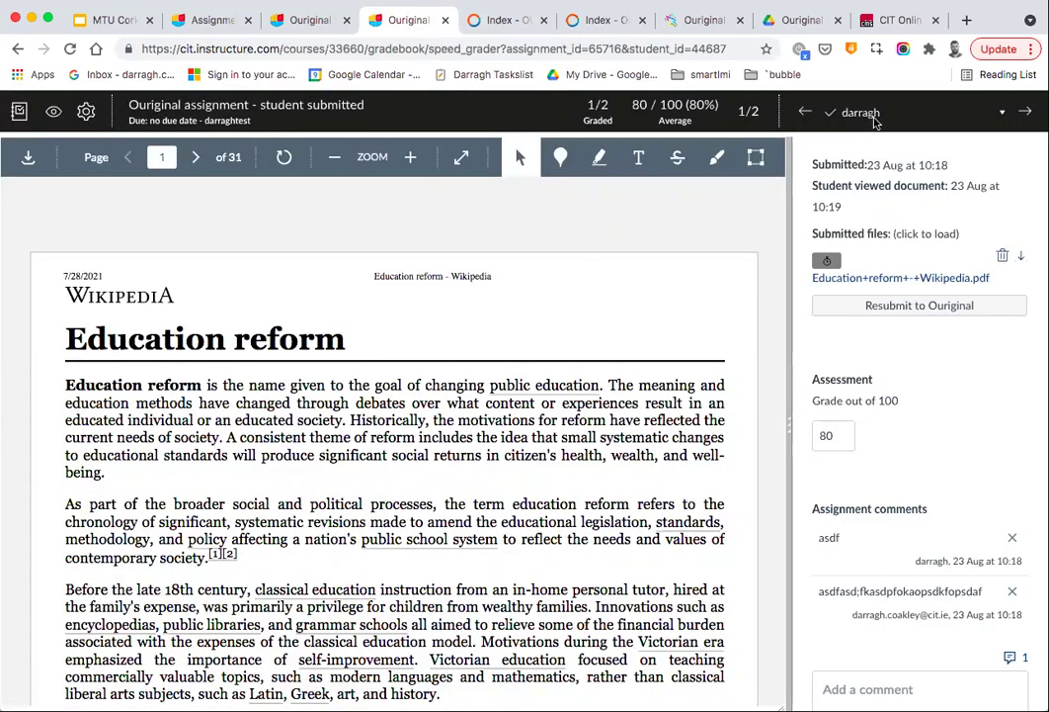
click(840, 112)
click(820, 164)
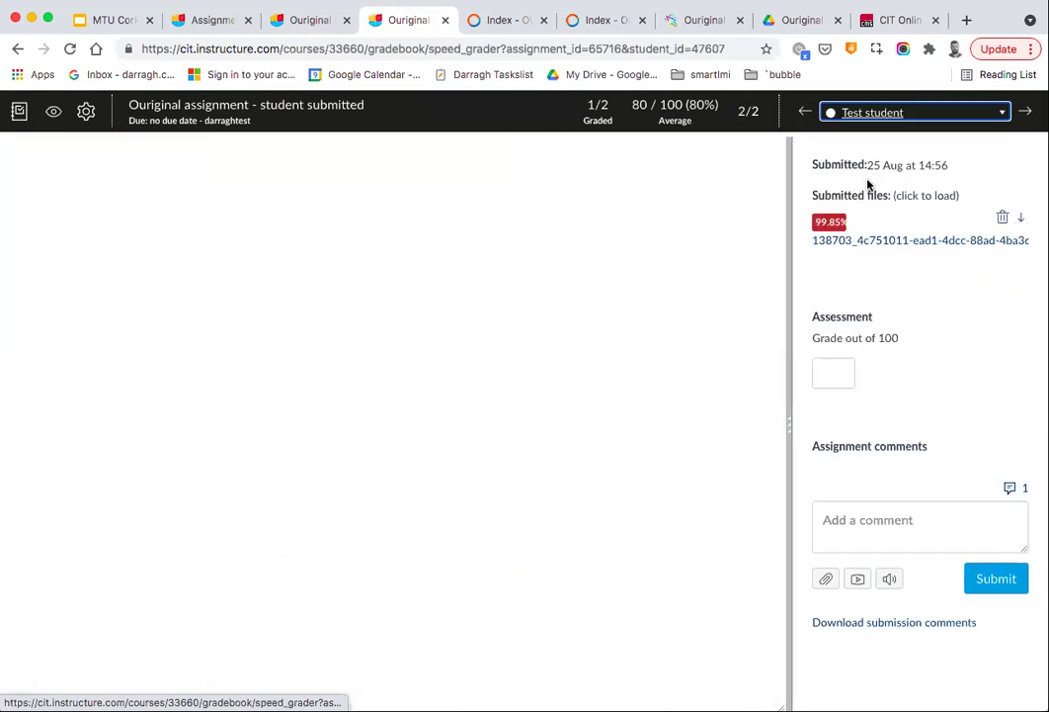
click(838, 222)
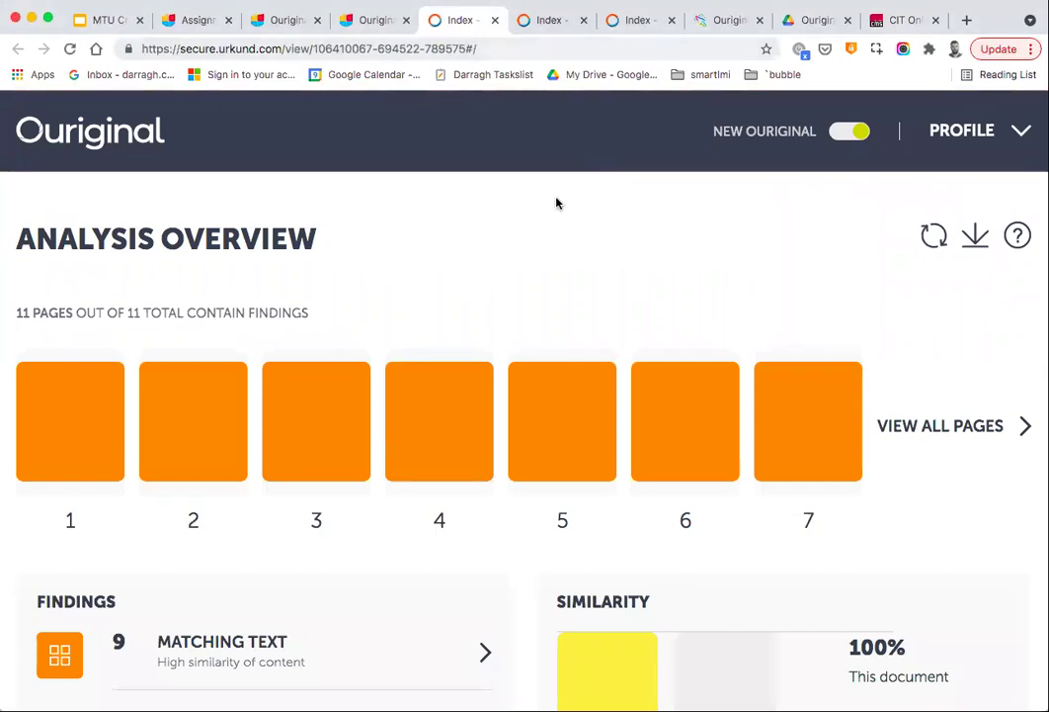
Glance over the report's analysis overview and close both open copies of Test student's similarity report.
scroll(534, 252, down, 4)
scroll(534, 252, up, 4)
click(496, 20)
click(500, 21)
key(super+w)
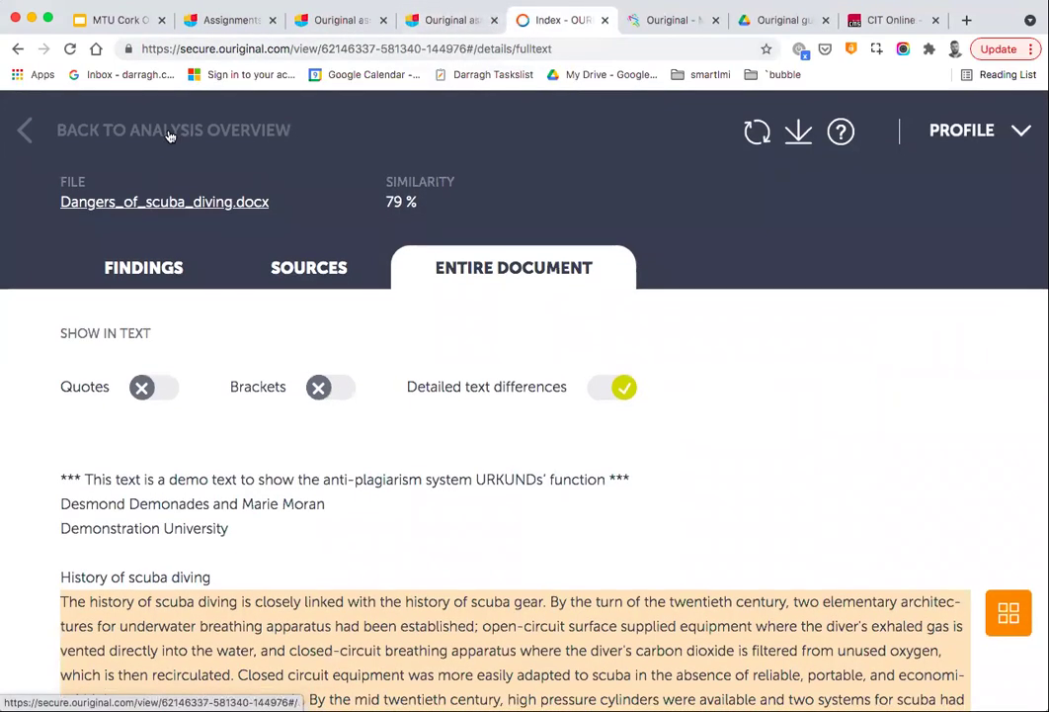
Return the Dangers_of_scuba_diving.docx report to its analysis overview and reopen Test student's similarity report from SpeedGrader.
click(160, 141)
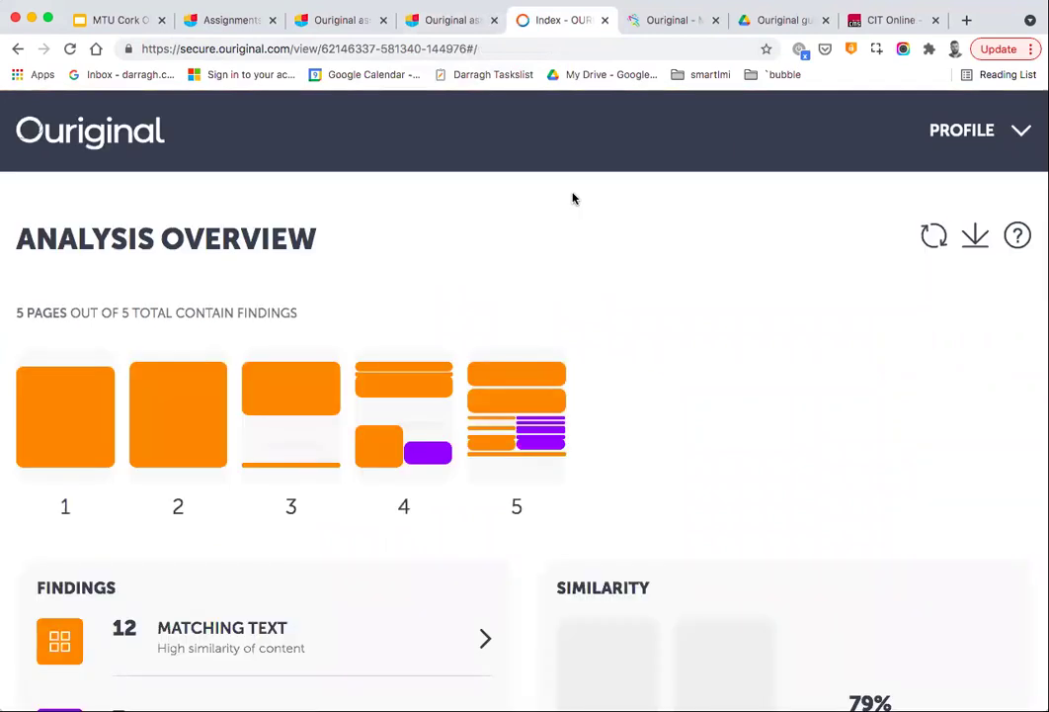
scroll(577, 193, down, 2)
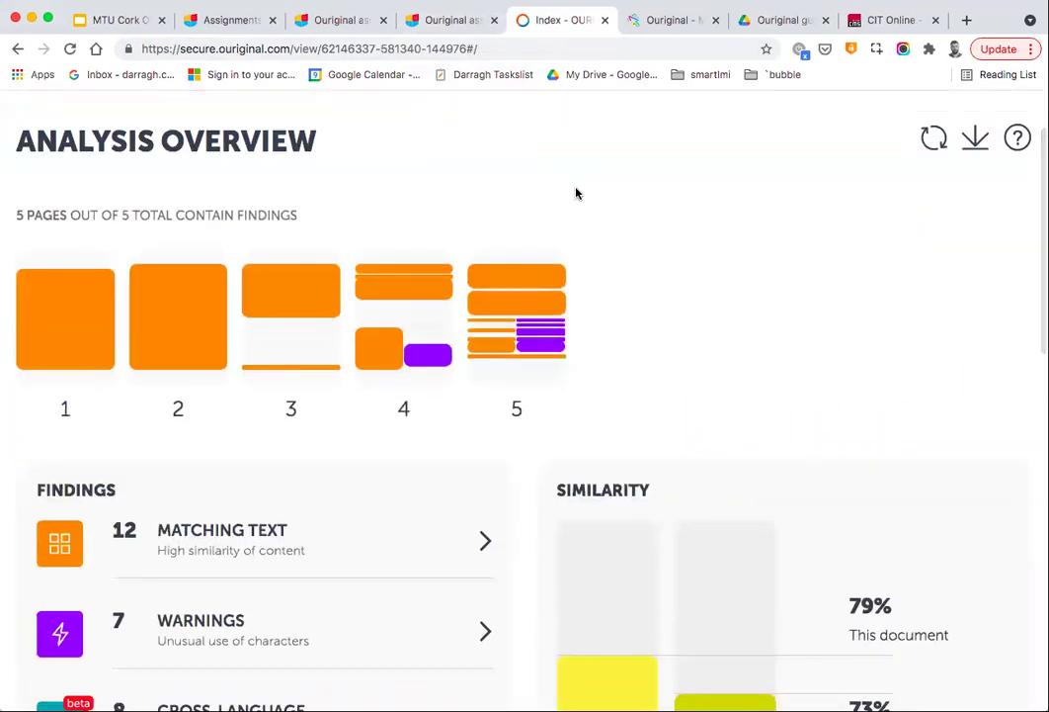
key(ctrl+shift+Tab)
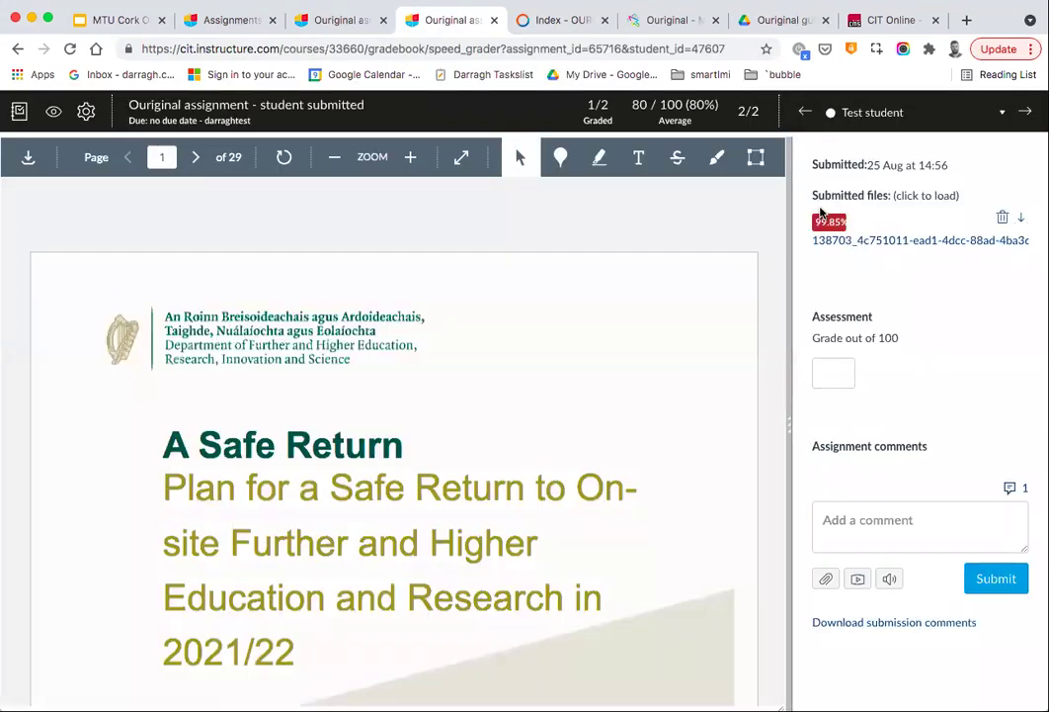
click(824, 220)
Switch to the scuba diving report and examine the page-by-page findings in its analysis overview.
click(605, 24)
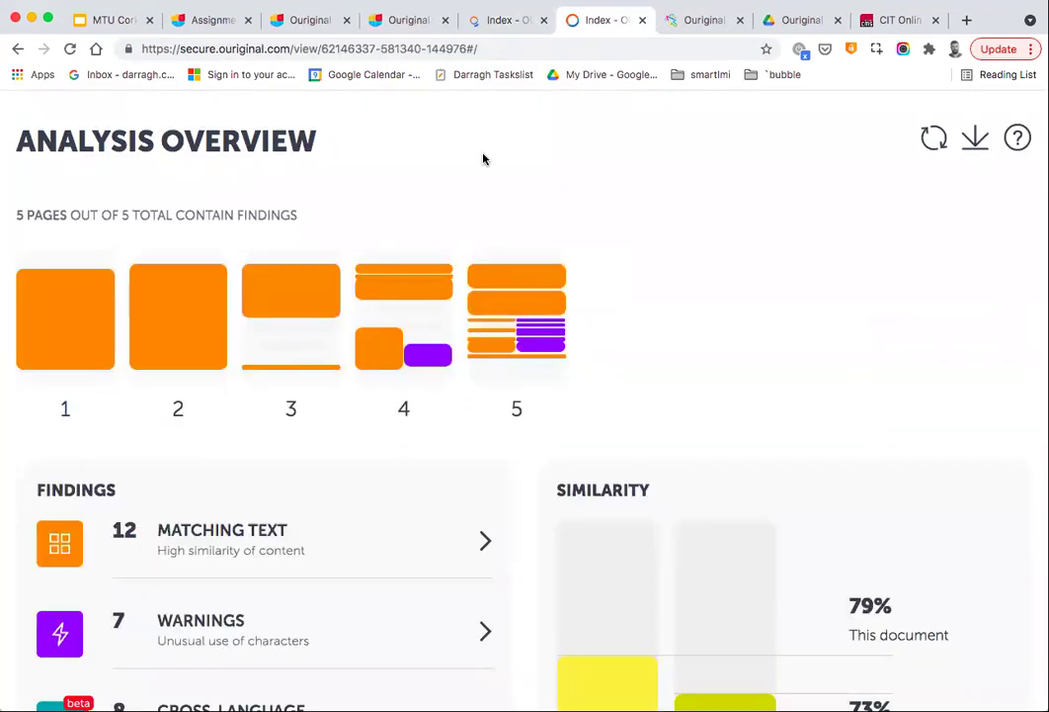
scroll(482, 159, up, 2)
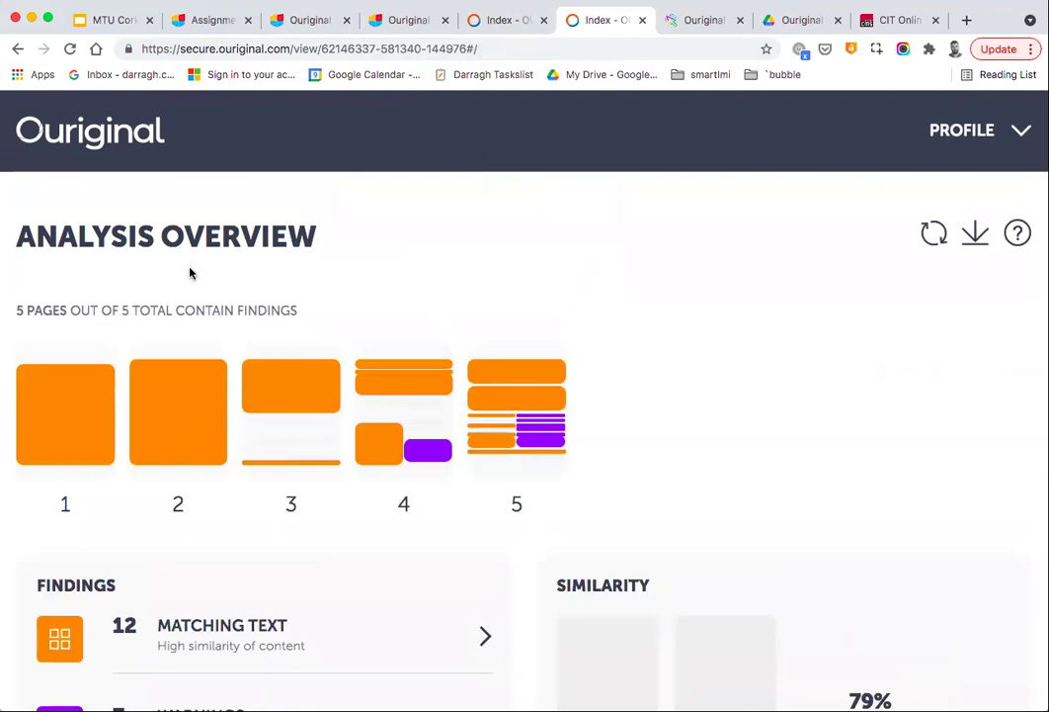
scroll(191, 271, down, 2)
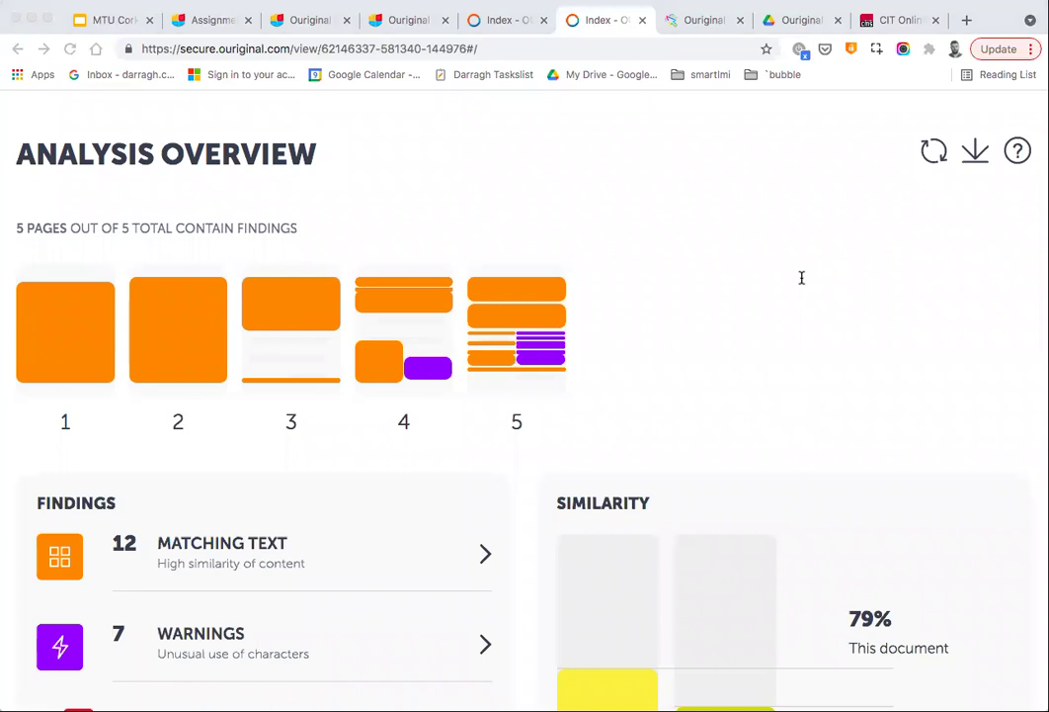
click(548, 229)
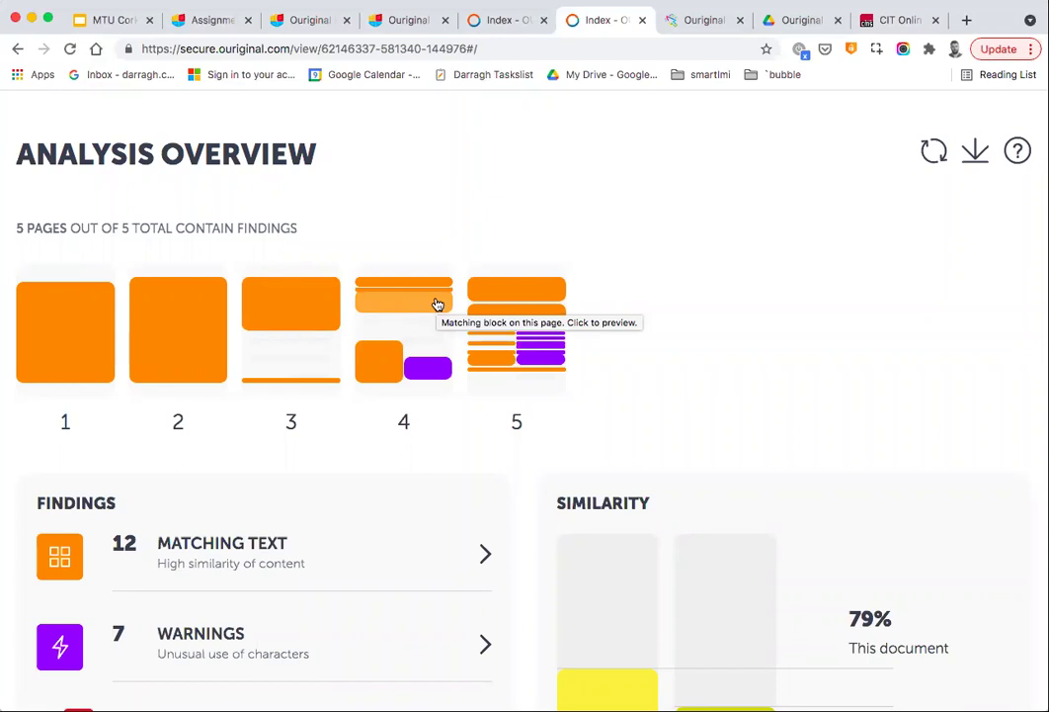
View all pages of Test student's report in the quick document overview, and return to the scuba diving report.
click(499, 20)
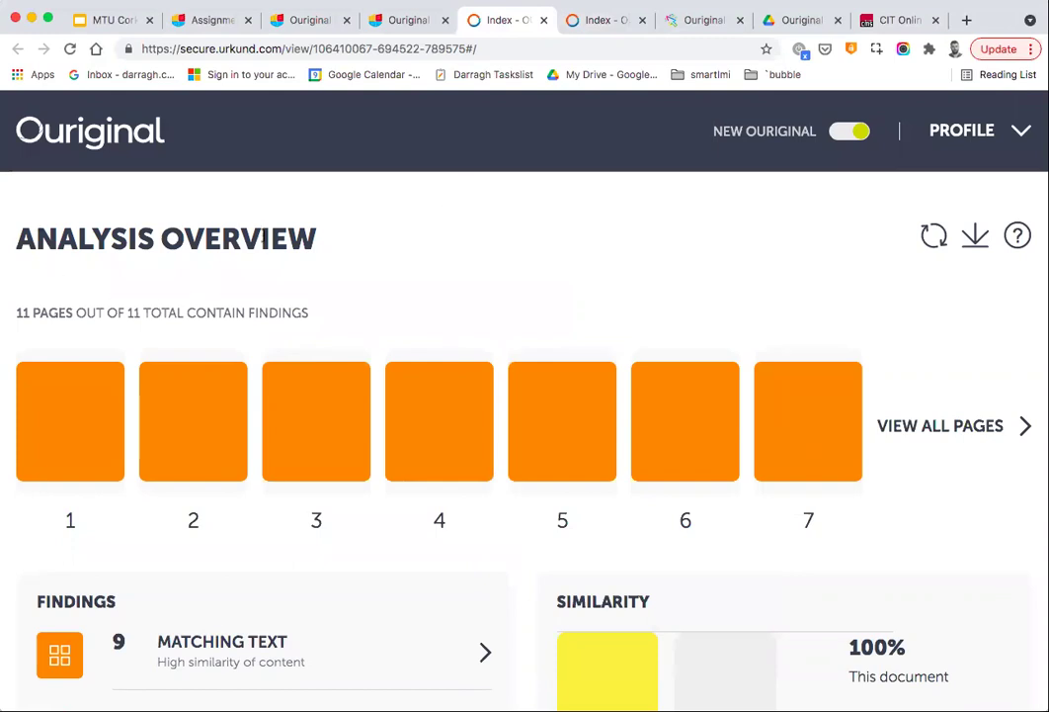
click(931, 426)
scroll(491, 276, down, 2)
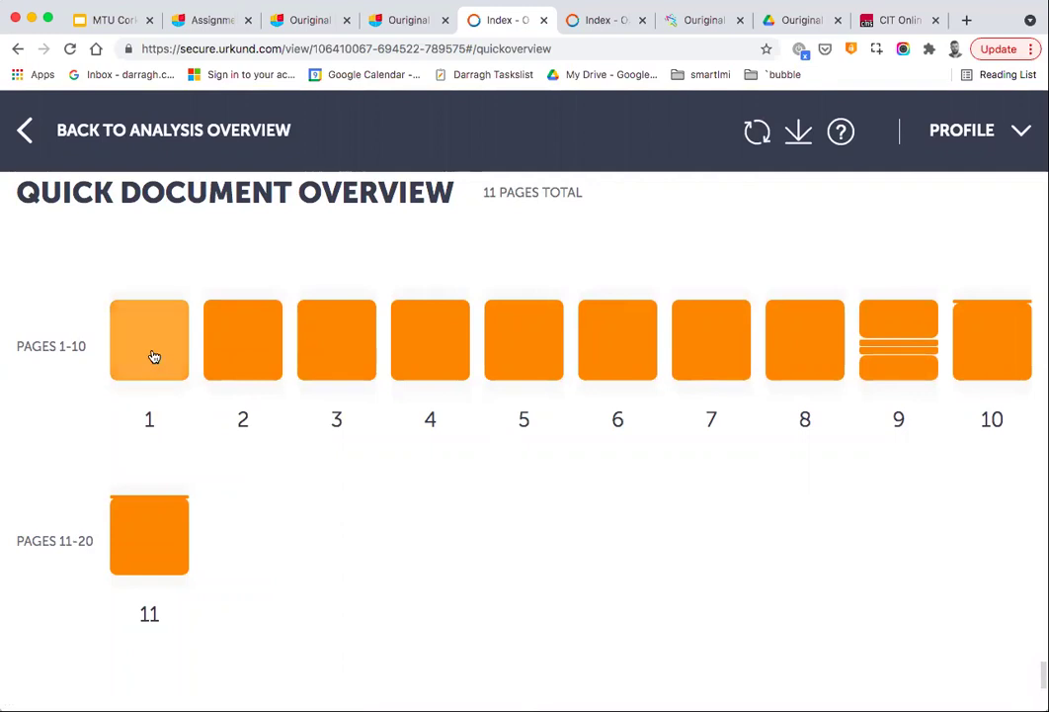
click(136, 146)
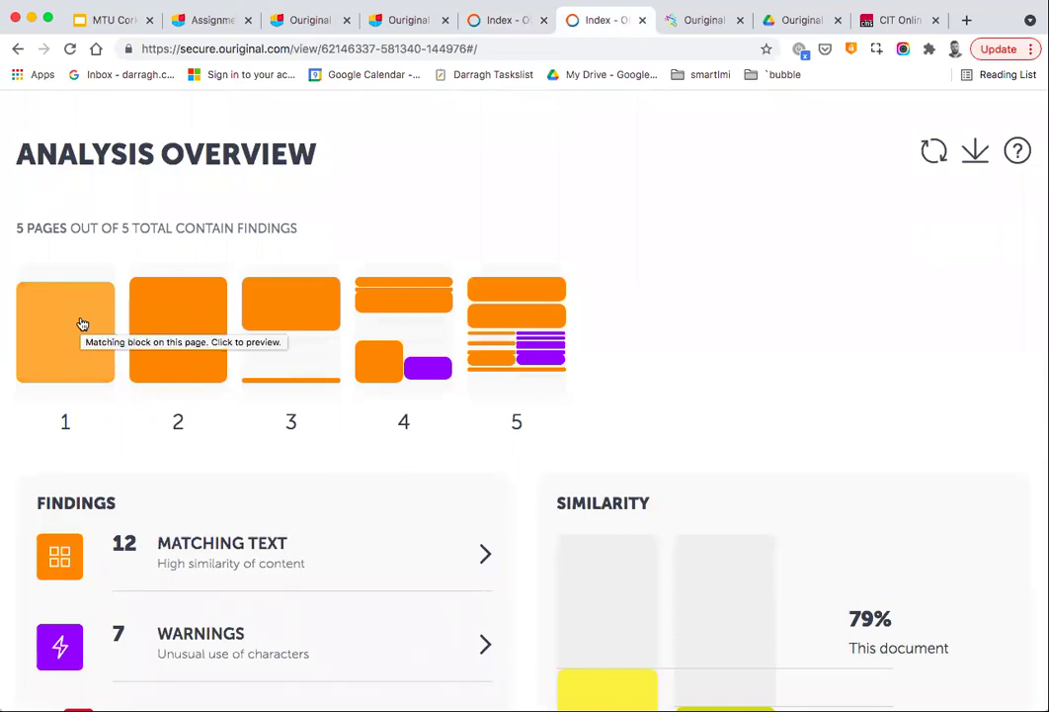
Preview the matching block on page 1 of the scuba diving report and read its matched text and source.
click(83, 324)
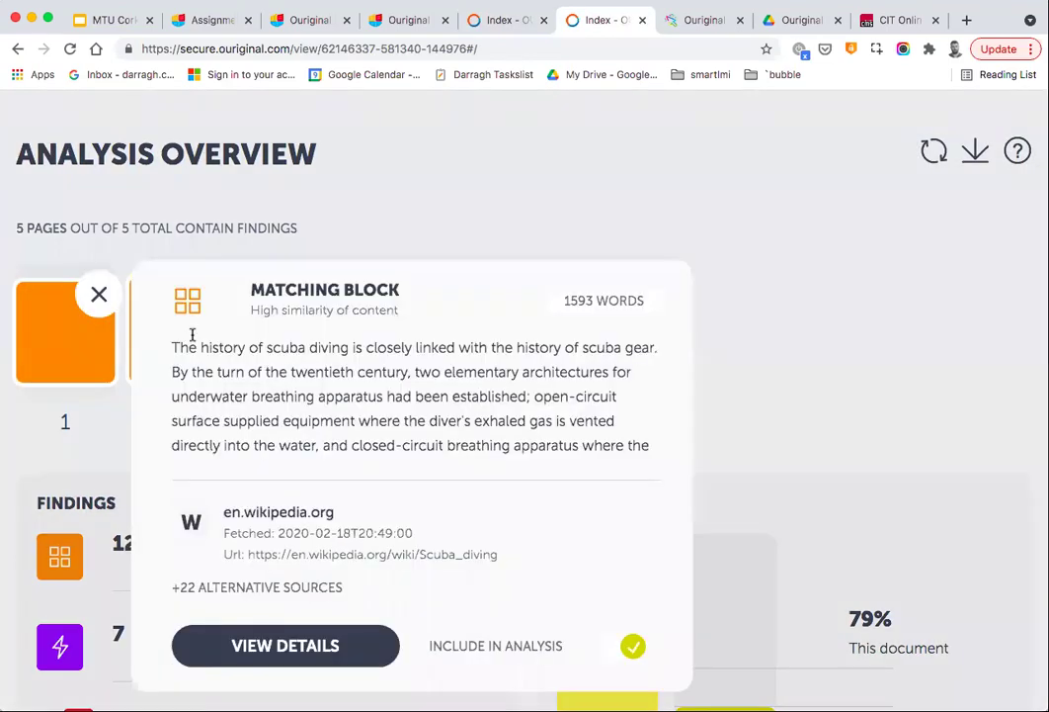
scroll(315, 349, down, 1)
scroll(315, 349, down, 1)
scroll(314, 349, up, 2)
scroll(183, 375, down, 1)
scroll(267, 309, up, 2)
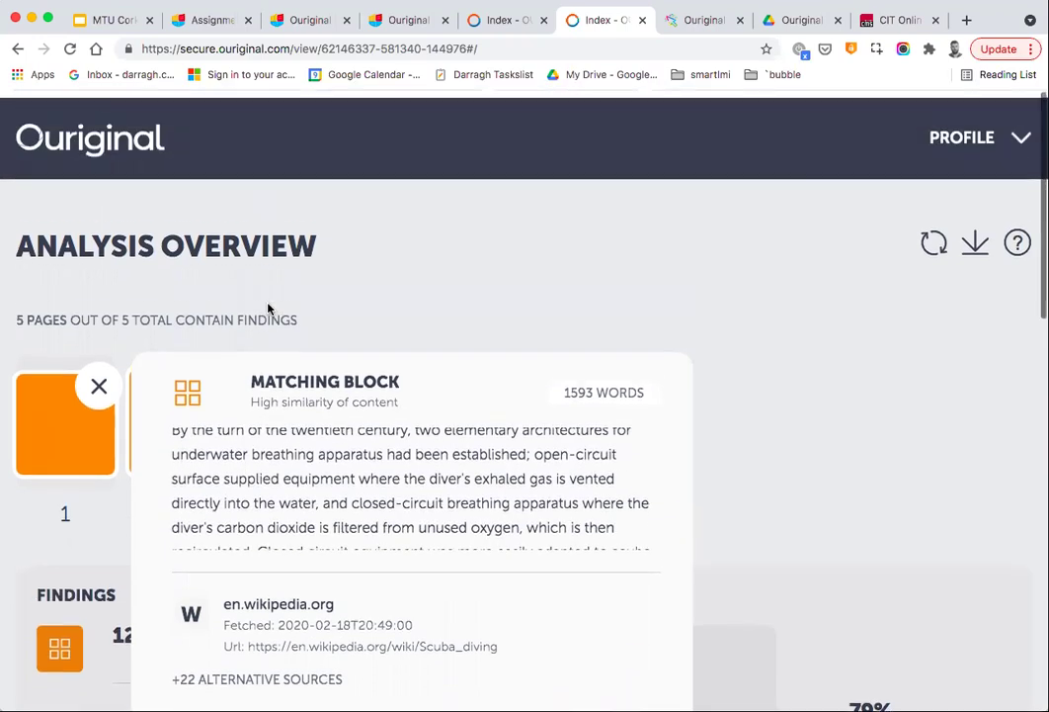
scroll(267, 309, down, 1)
scroll(246, 445, up, 1)
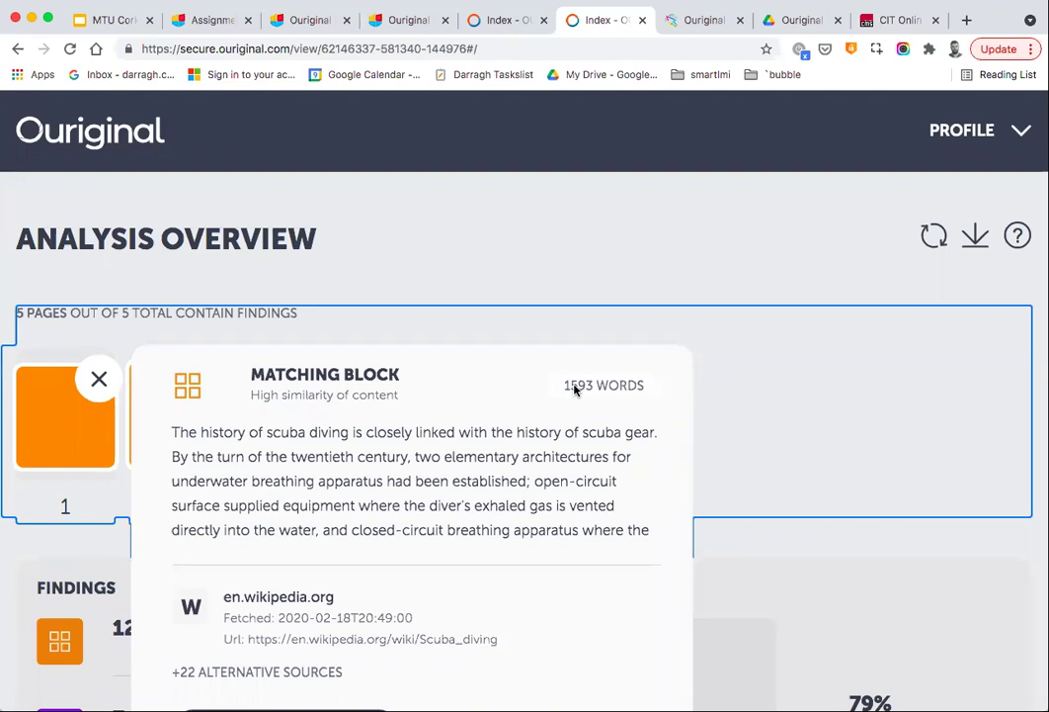
Read further into the matched text of the page 1 matching block and close its preview.
click(121, 350)
click(197, 399)
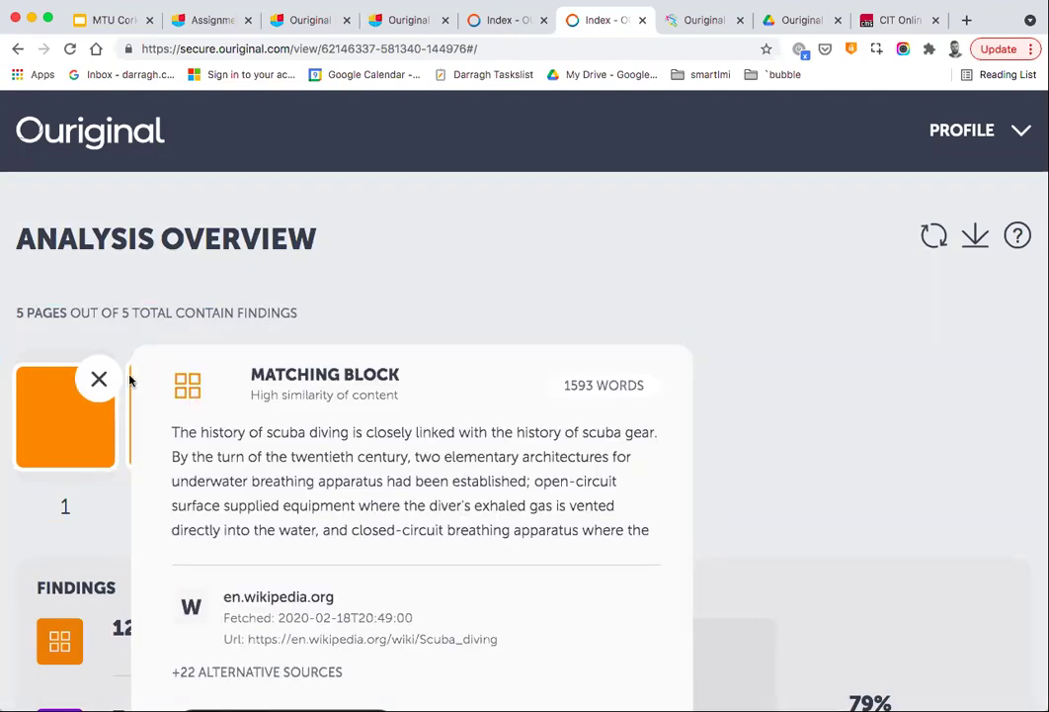
key(ctrl+shift+c)
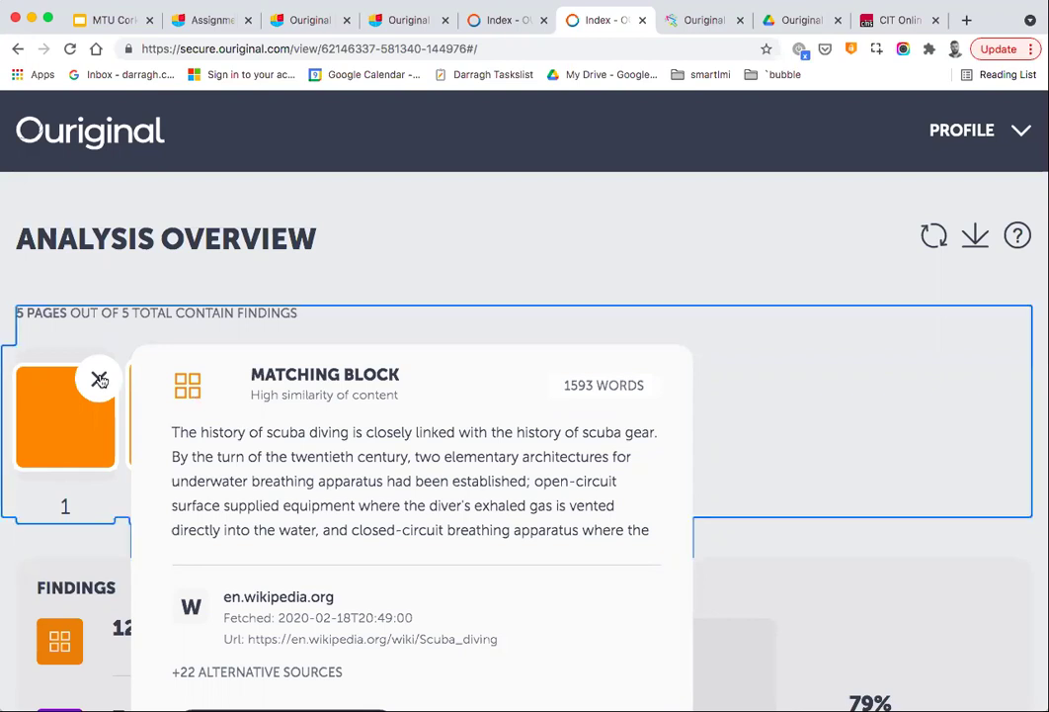
click(99, 379)
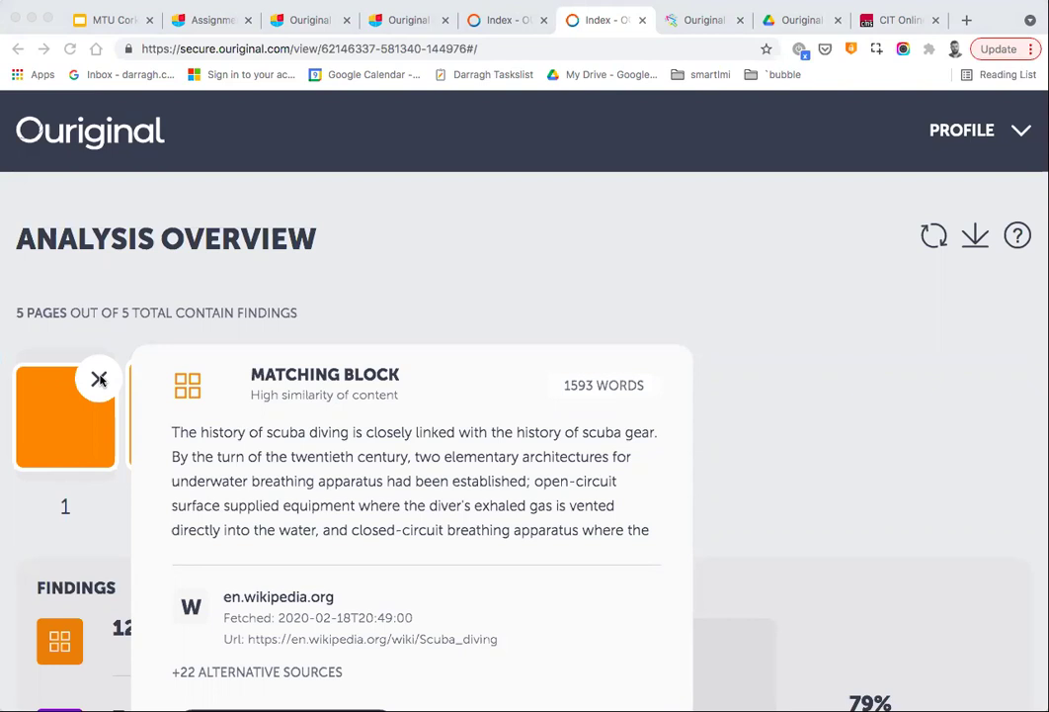
scroll(229, 436, down, 3)
key(ctrl+shift+c)
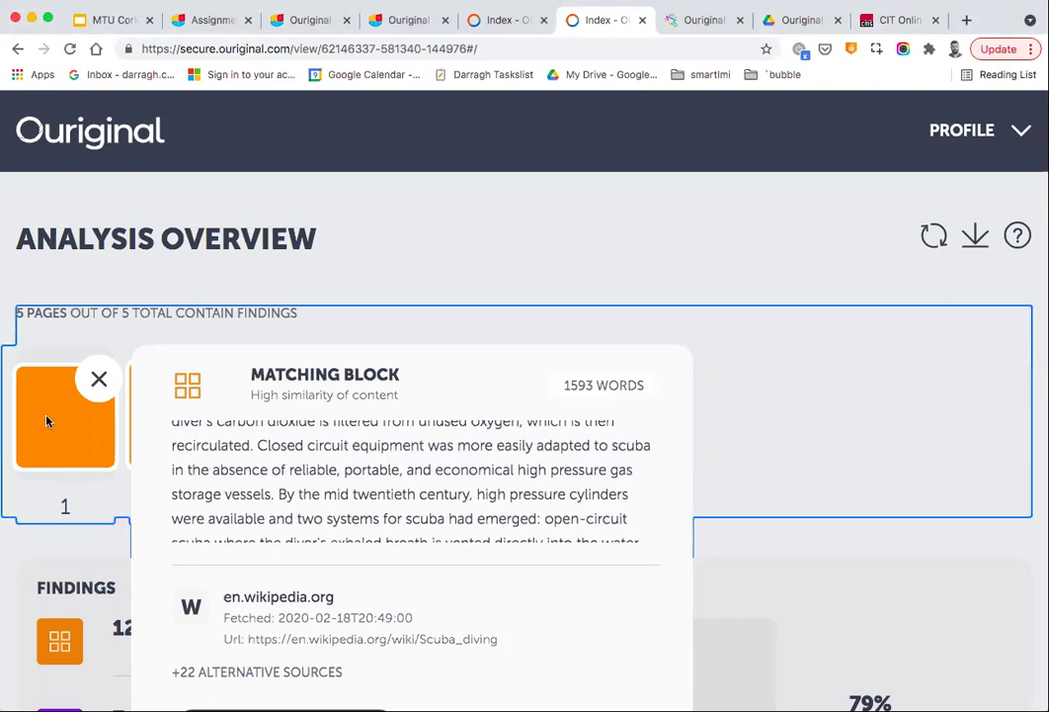
click(99, 377)
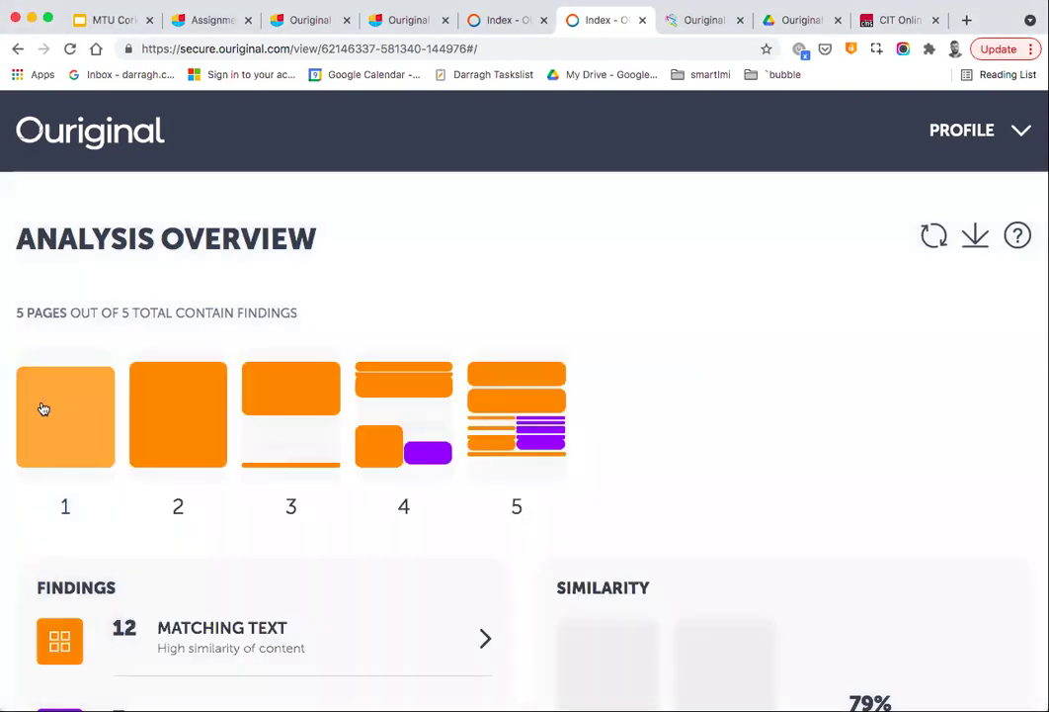
Preview the small matching block at the end of page 3 and open its detailed findings.
click(262, 466)
scroll(469, 425, down, 4)
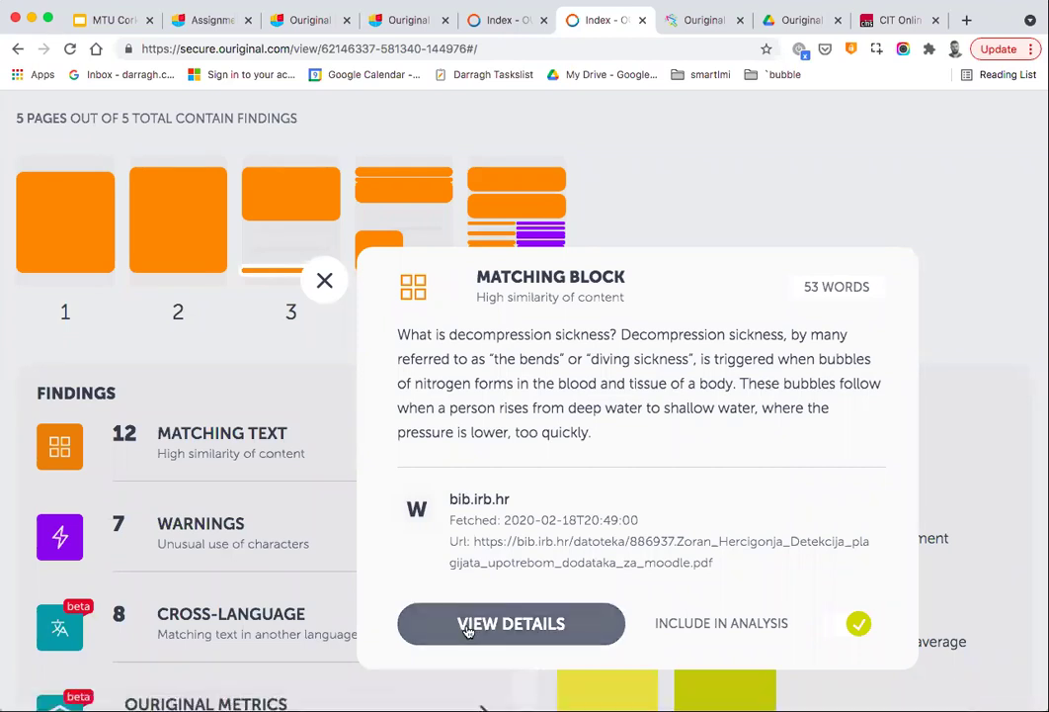
click(633, 188)
click(251, 270)
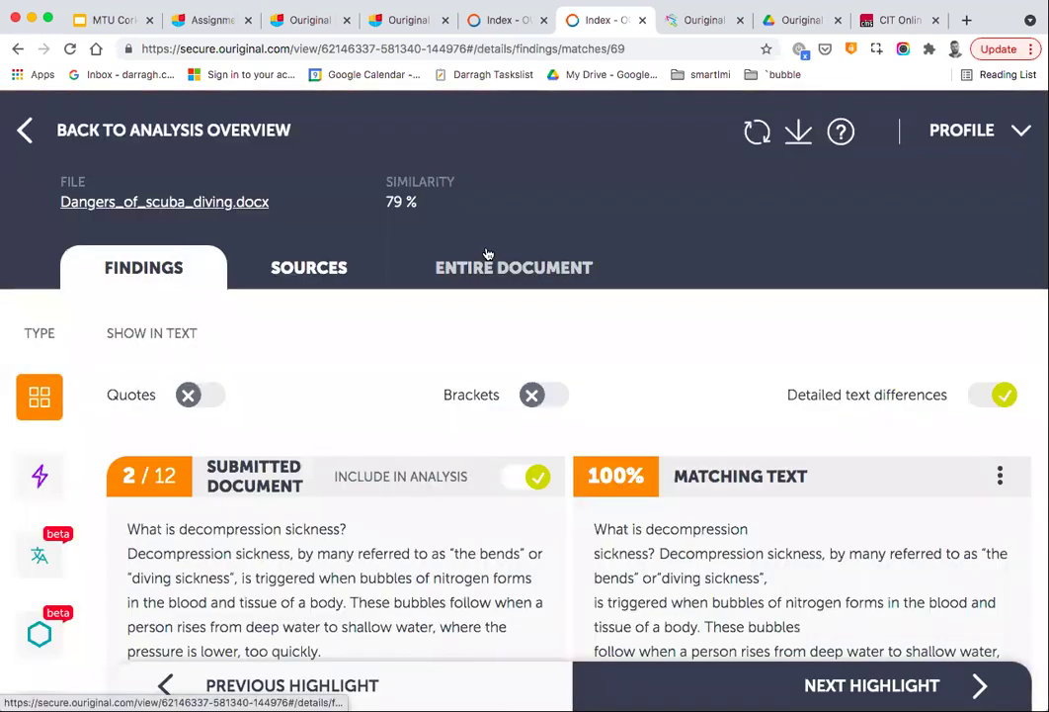
Compare the submitted decompression sickness passage with its matching text, highlighting both versions, and check the source listed below.
scroll(712, 388, down, 3)
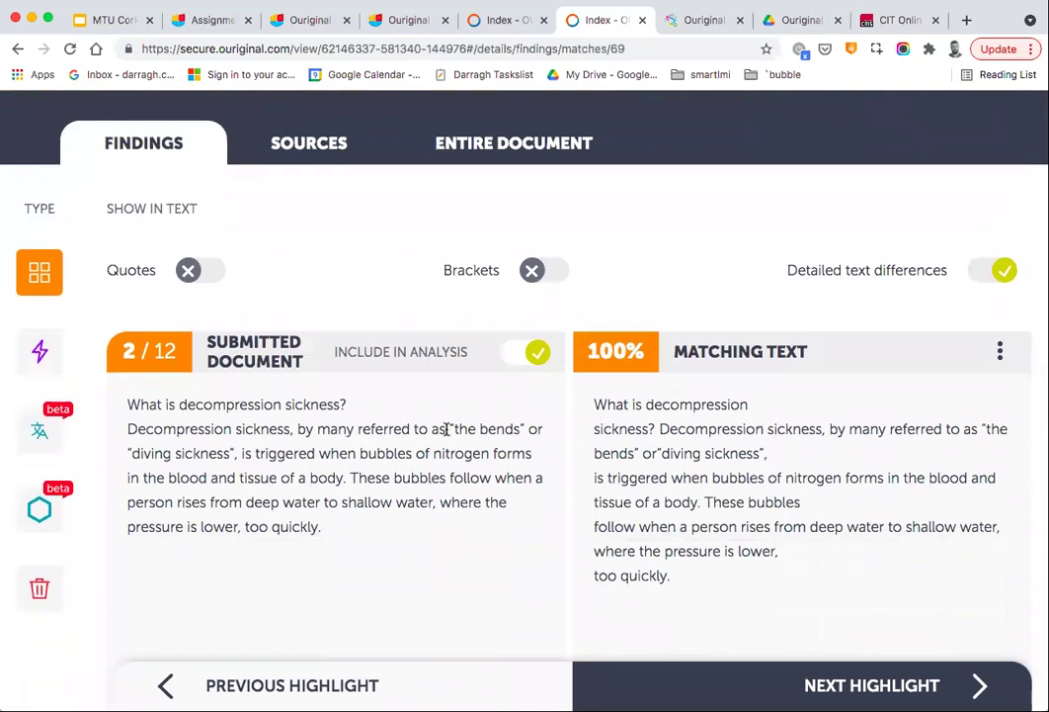
triple_click(192, 428)
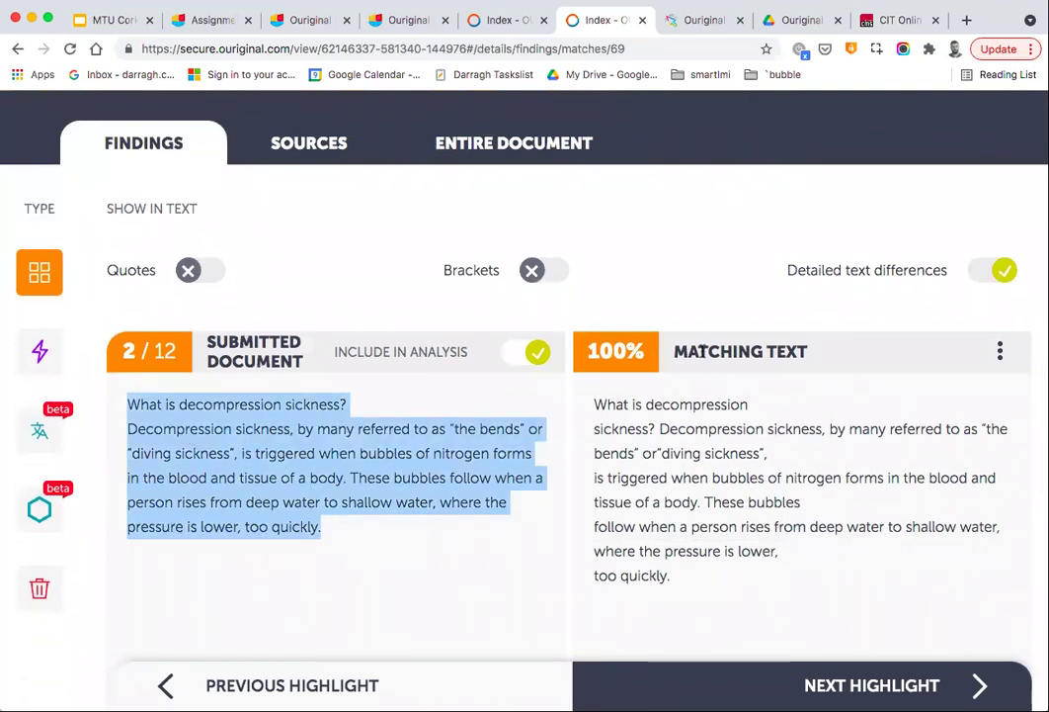
scroll(635, 291, down, 3)
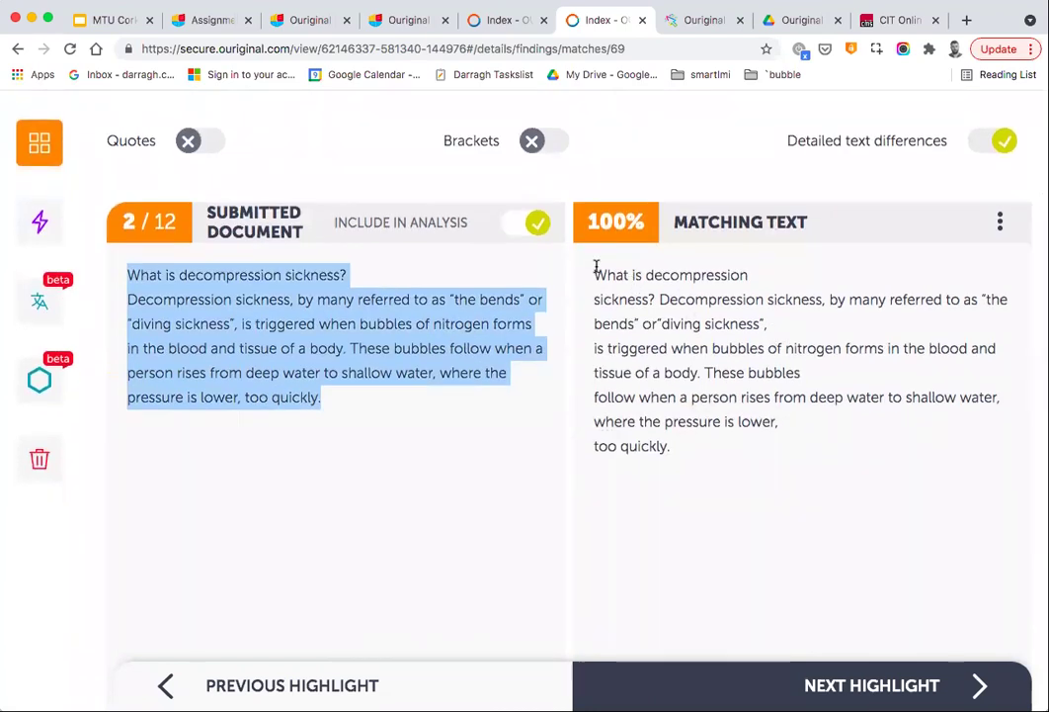
drag(597, 272, 693, 422)
scroll(689, 415, down, 5)
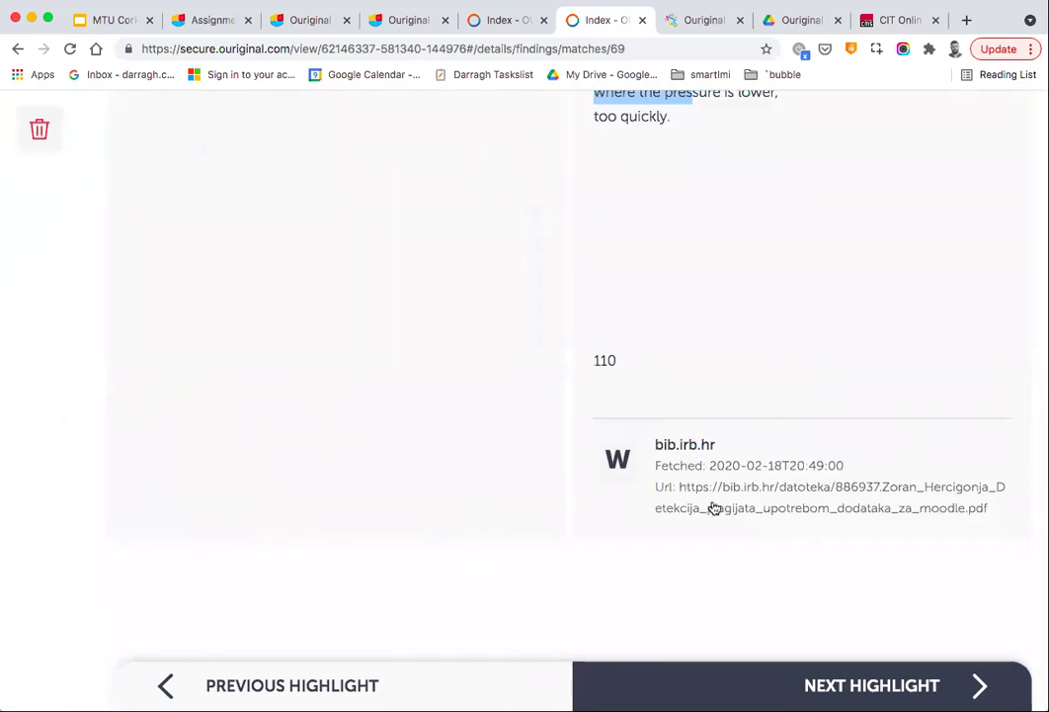
scroll(714, 507, up, 8)
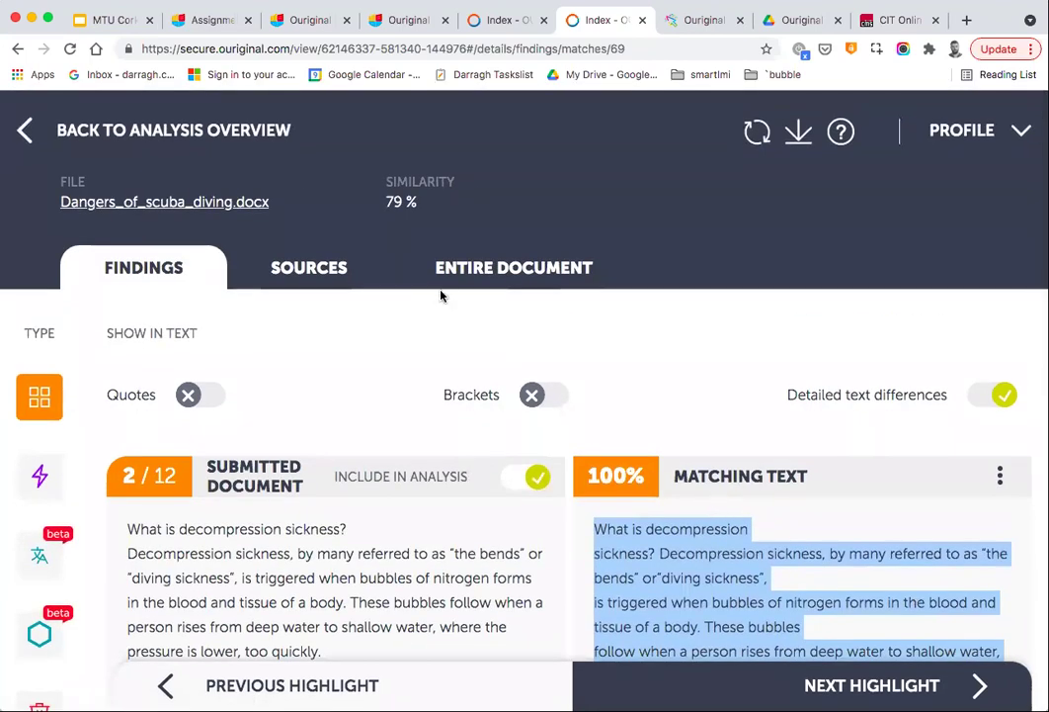
Return to the analysis overview, preview the page 1 matching block again with its source, and dismiss the preview.
click(156, 130)
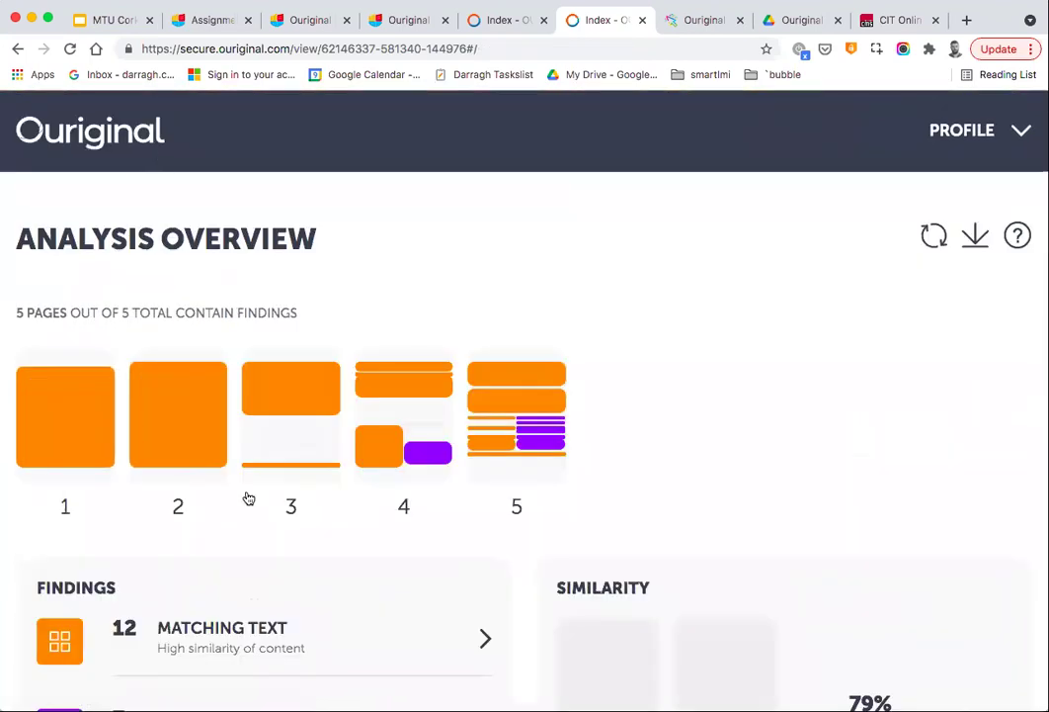
click(81, 418)
scroll(282, 472, down, 2)
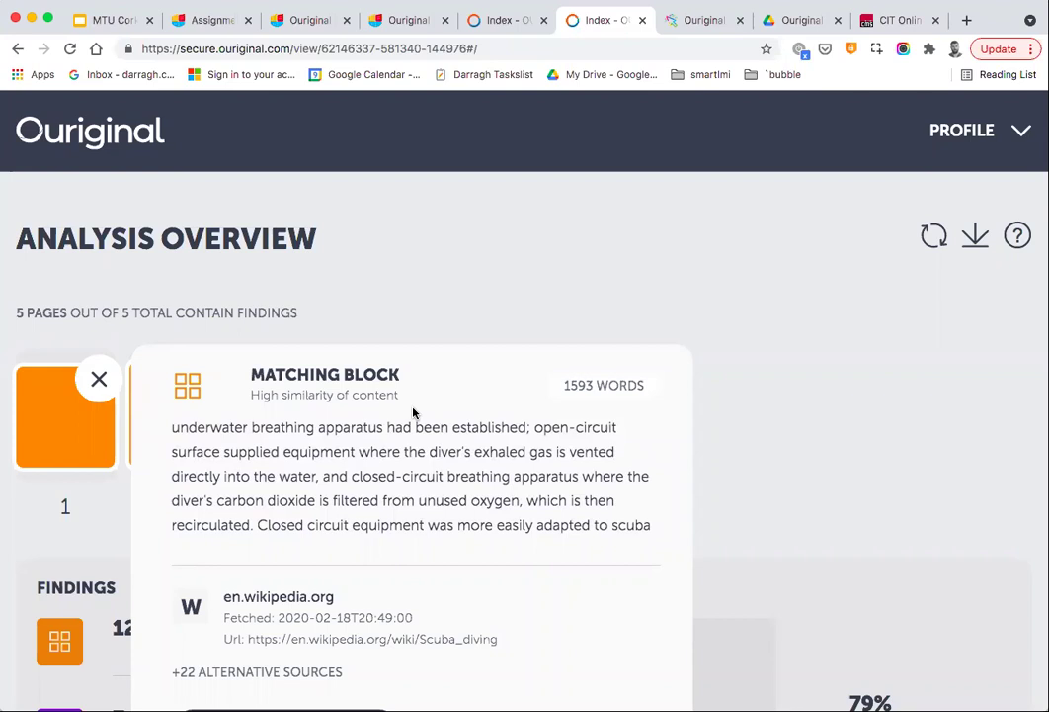
scroll(537, 393, down, 5)
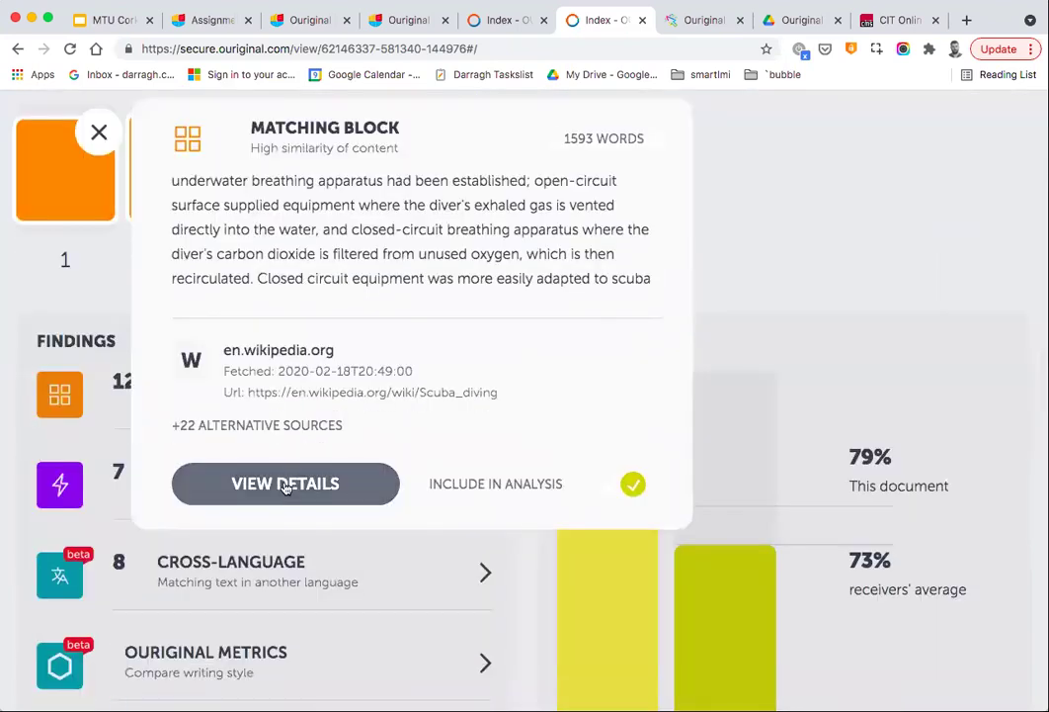
click(865, 244)
Open the Matching Text findings and examine the first match's marked wording differences between the submitted document and the source.
scroll(574, 269, up, 5)
scroll(574, 269, down, 8)
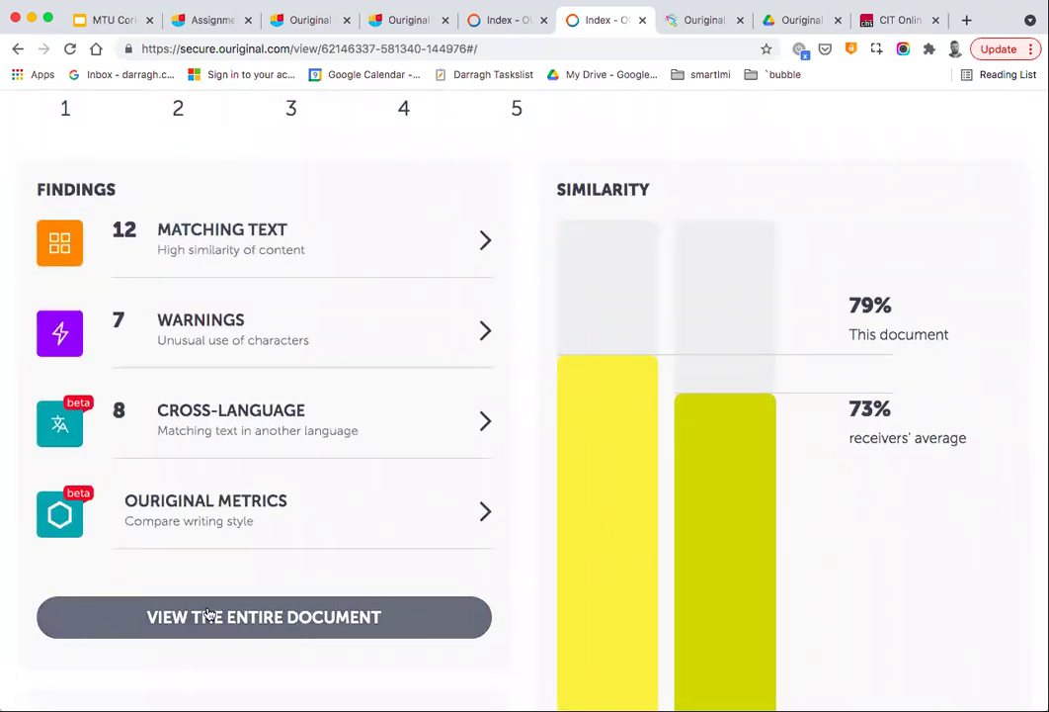
click(242, 248)
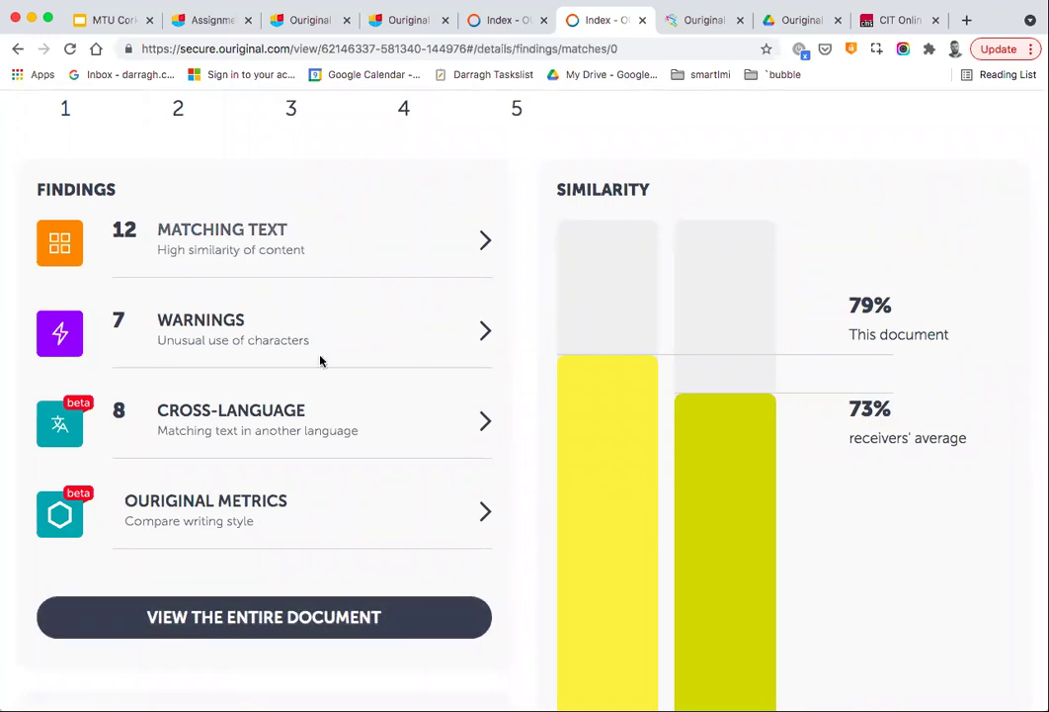
scroll(260, 326, down, 3)
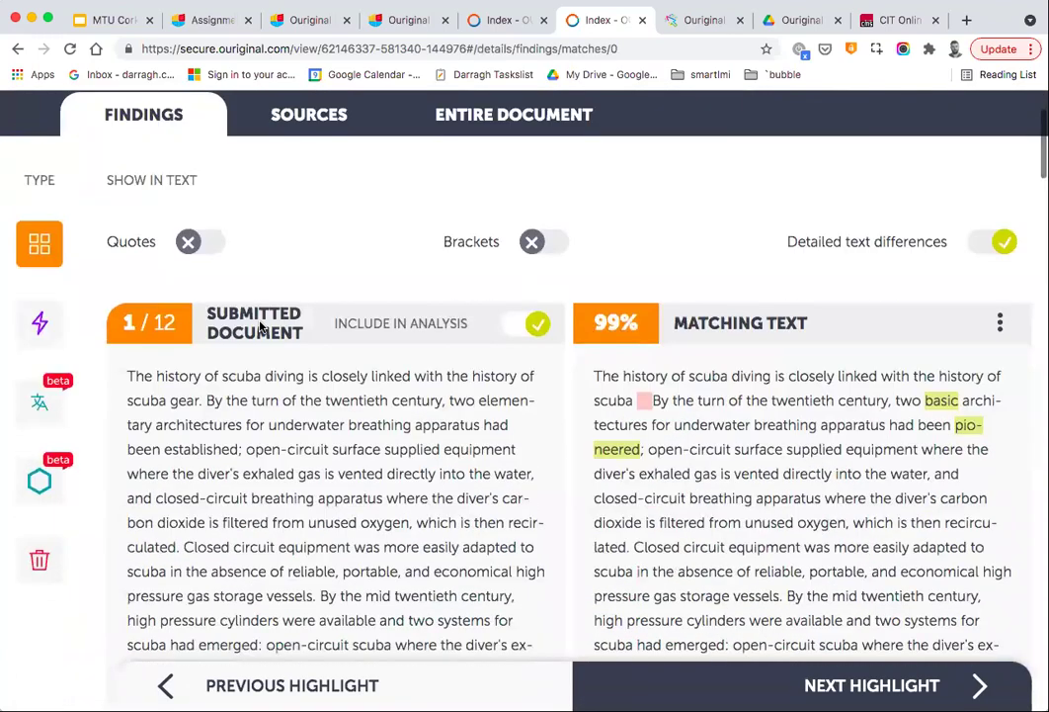
scroll(260, 326, up, 3)
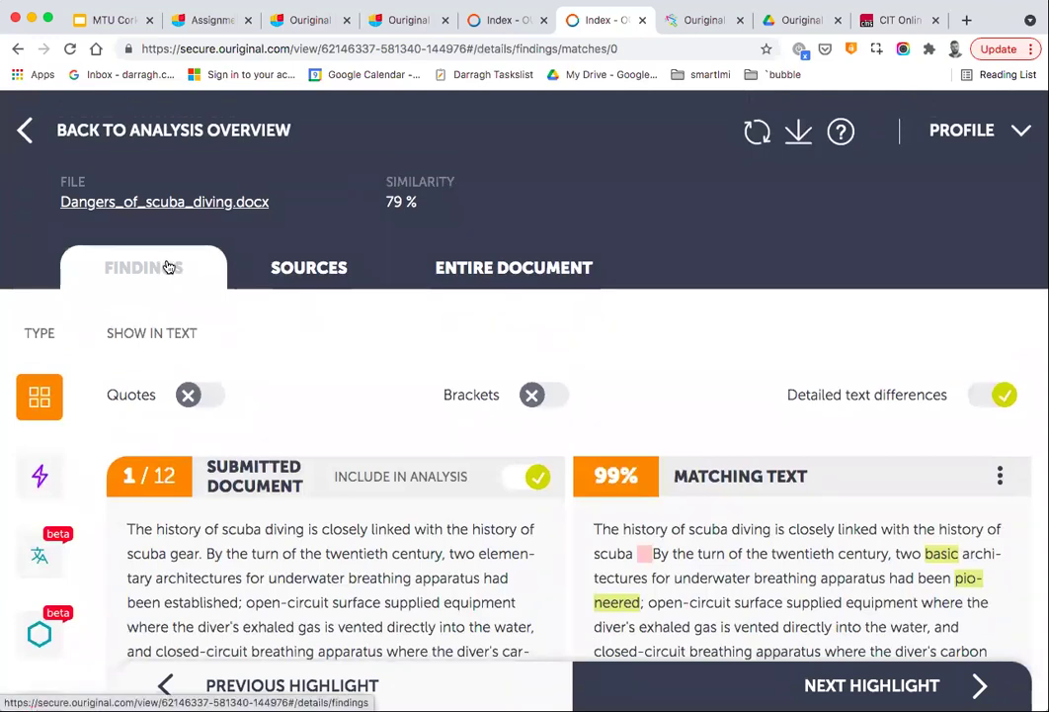
scroll(250, 316, down, 2)
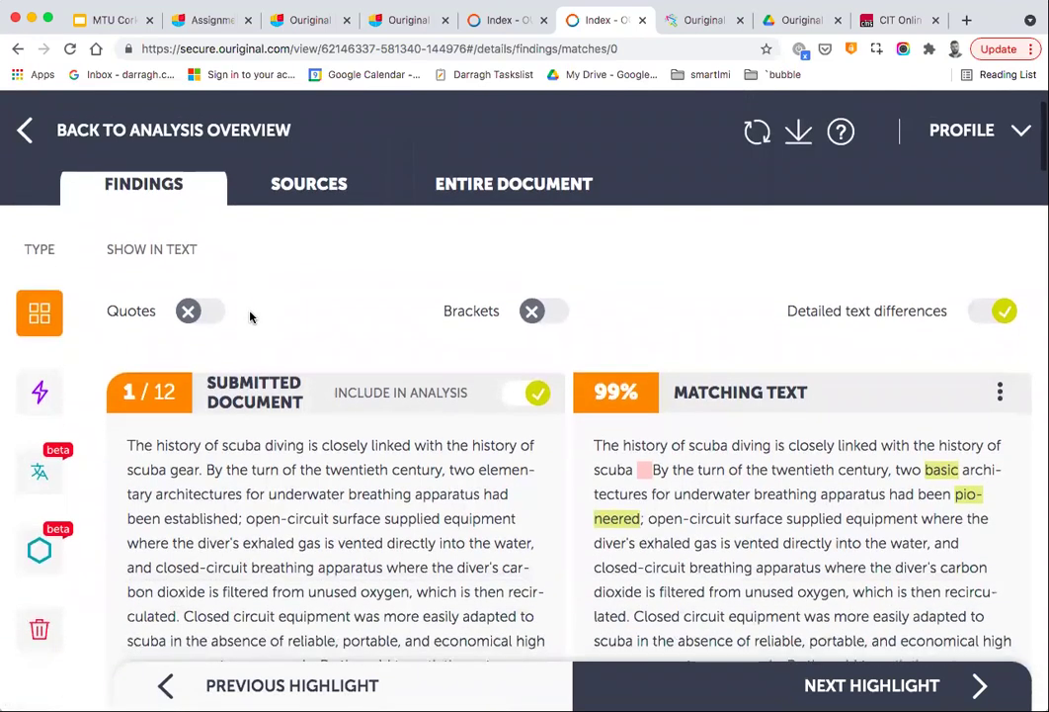
scroll(250, 316, down, 6)
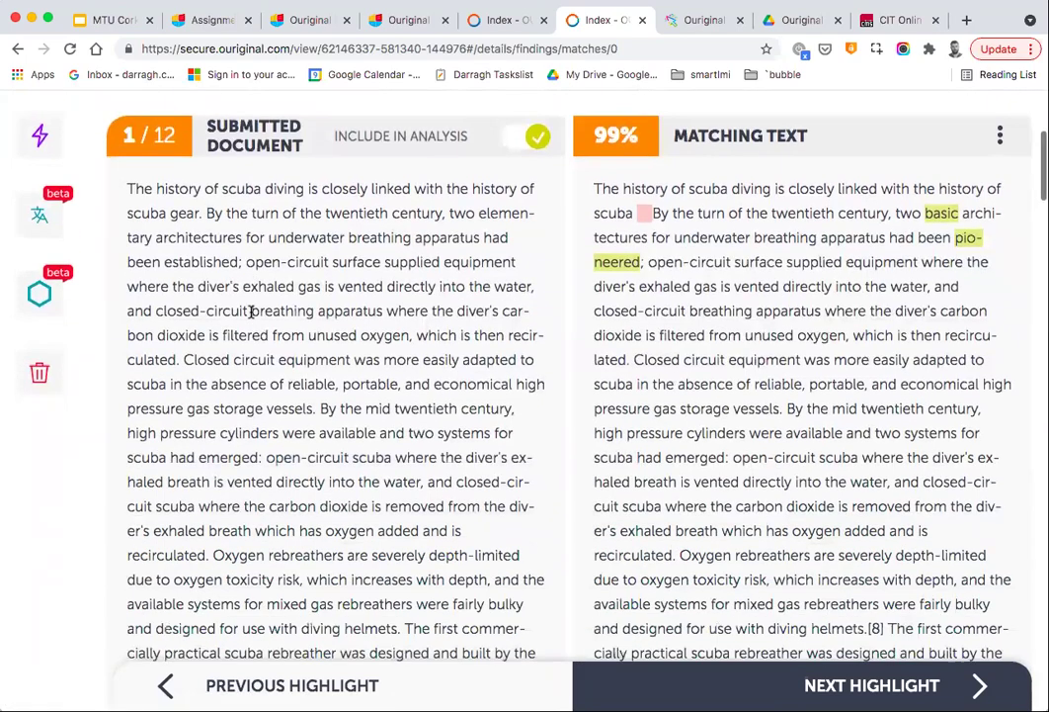
scroll(250, 314, down, 5)
scroll(252, 312, down, 1)
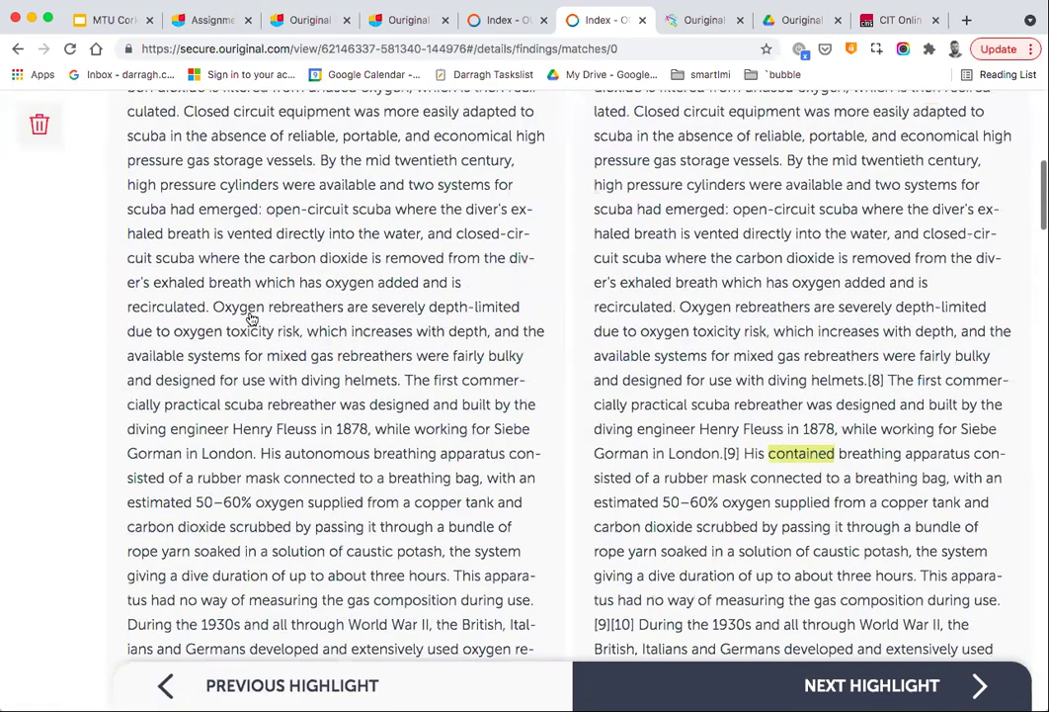
scroll(326, 341, up, 15)
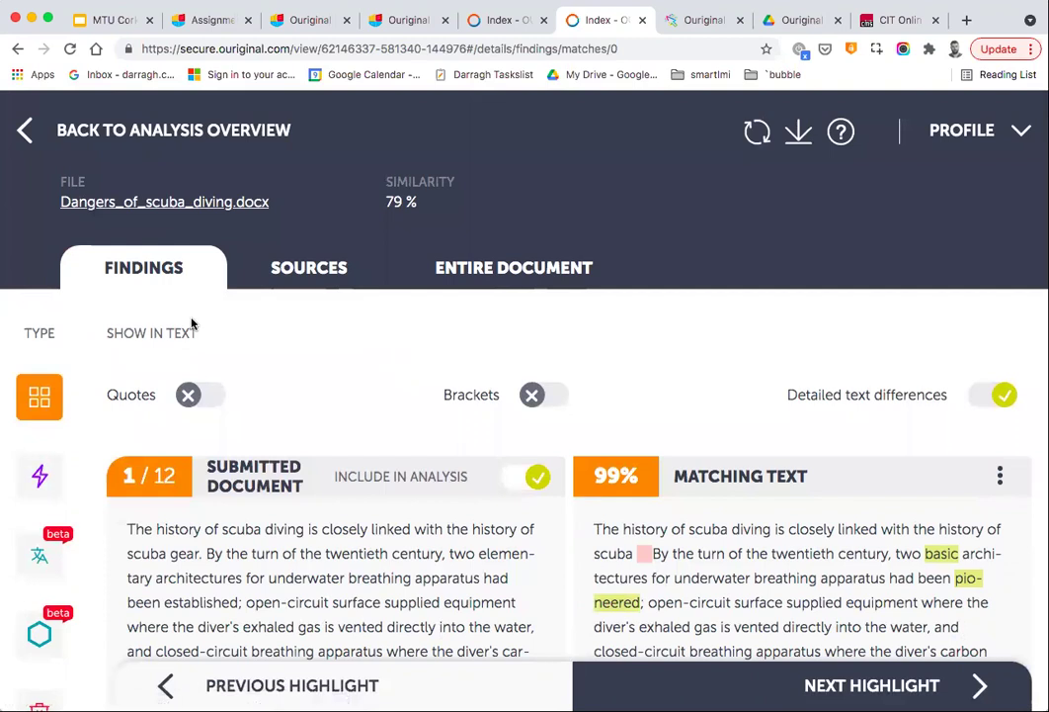
Highlight the first finding's match counter and its opening passages in both columns to compare the submitted and matching text.
drag(122, 475, 173, 477)
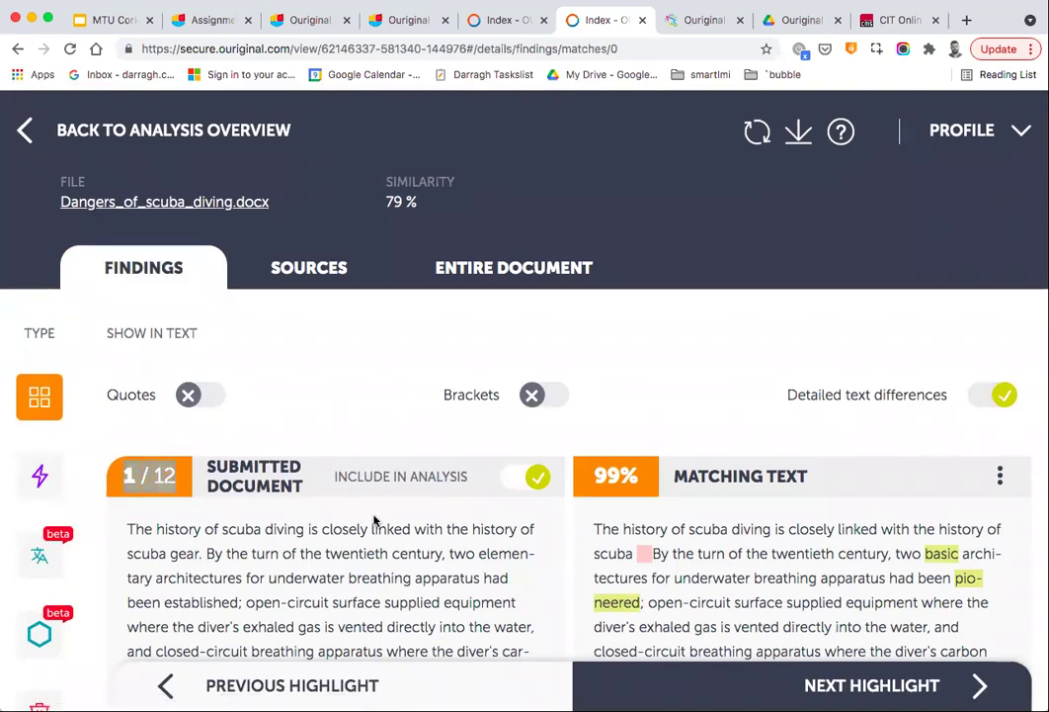
scroll(366, 514, down, 10)
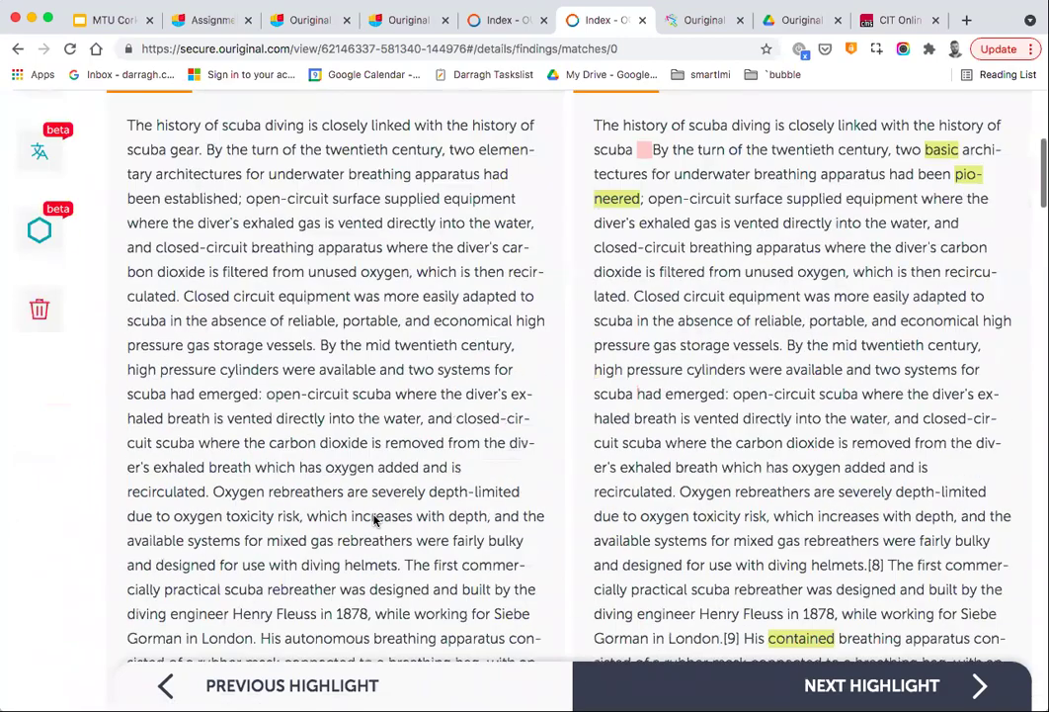
scroll(370, 519, up, 10)
scroll(376, 516, down, 3)
drag(224, 316, 427, 504)
drag(692, 315, 845, 560)
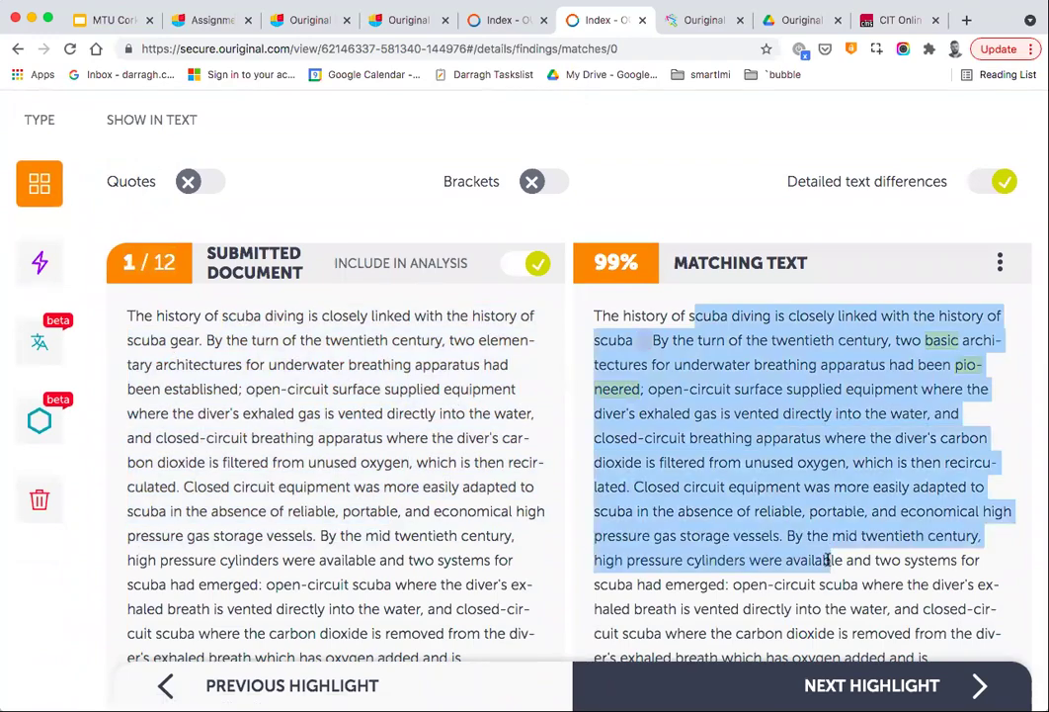
scroll(831, 545, down, 8)
scroll(185, 479, down, 2)
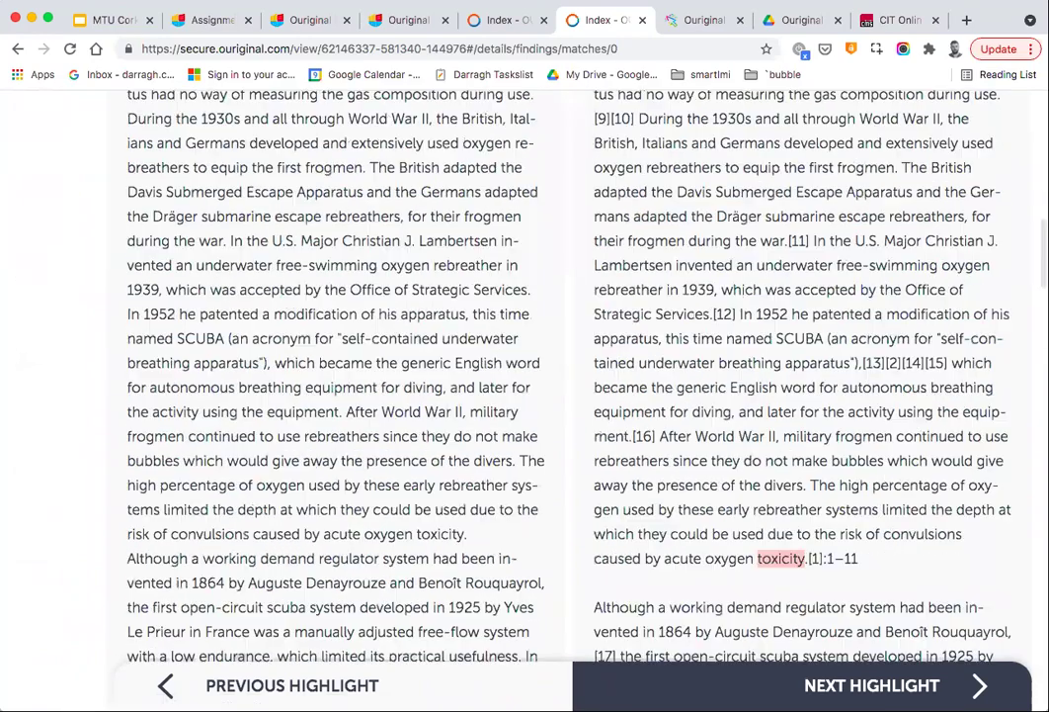
scroll(185, 479, up, 12)
scroll(832, 684, left, 5)
Advance through the highlights to the fifth matching text finding and review its compared passages and source.
click(870, 684)
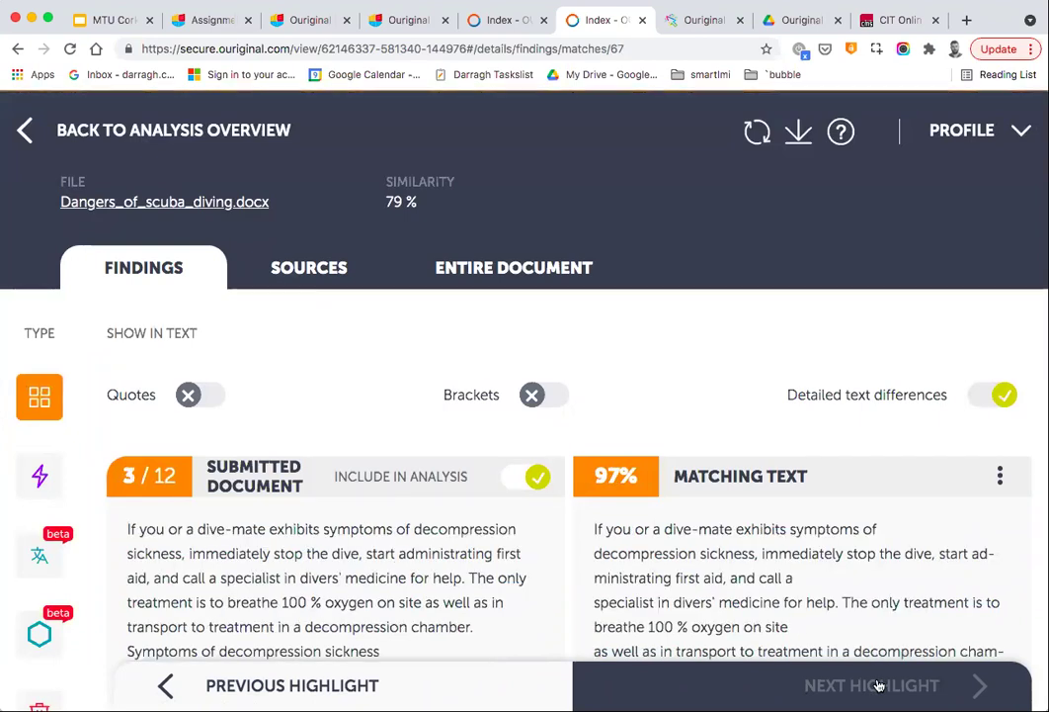
click(870, 684)
click(870, 684)
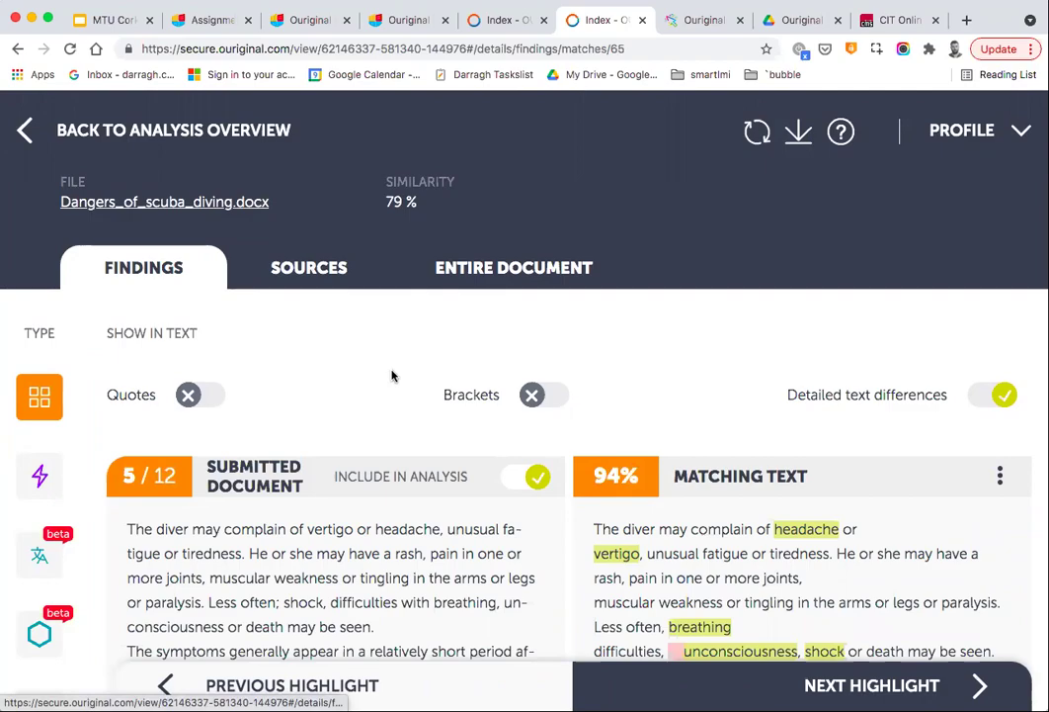
scroll(391, 374, down, 10)
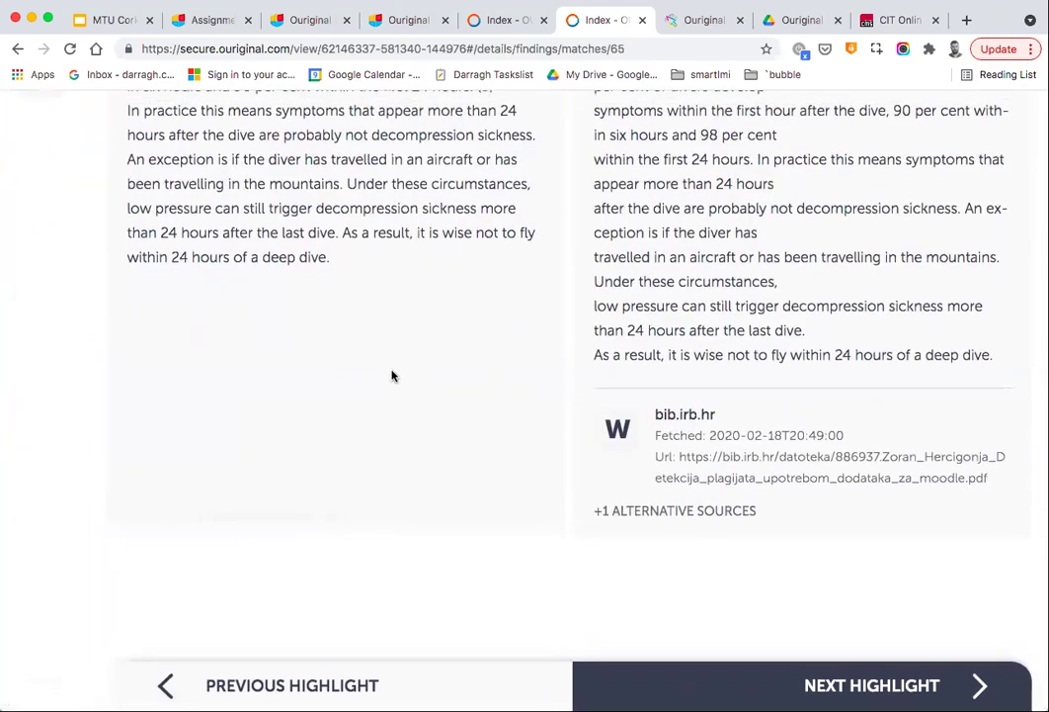
scroll(392, 375, up, 10)
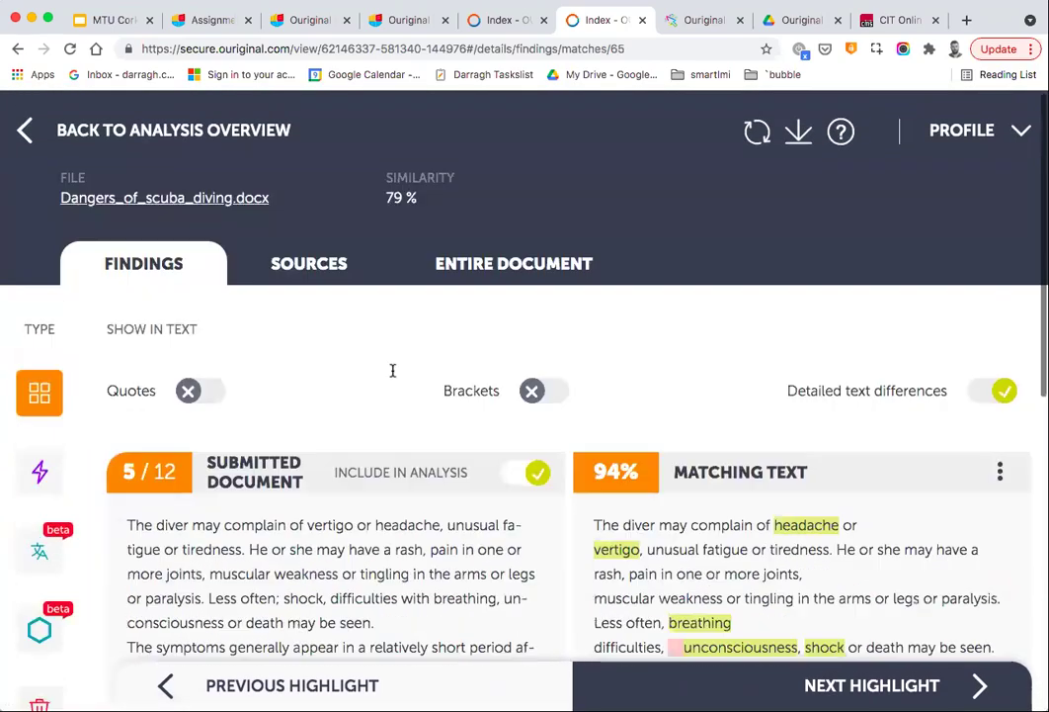
Open the report's sources and review each active source's similarity, matching text and location, plus the missing-source submission area.
click(309, 269)
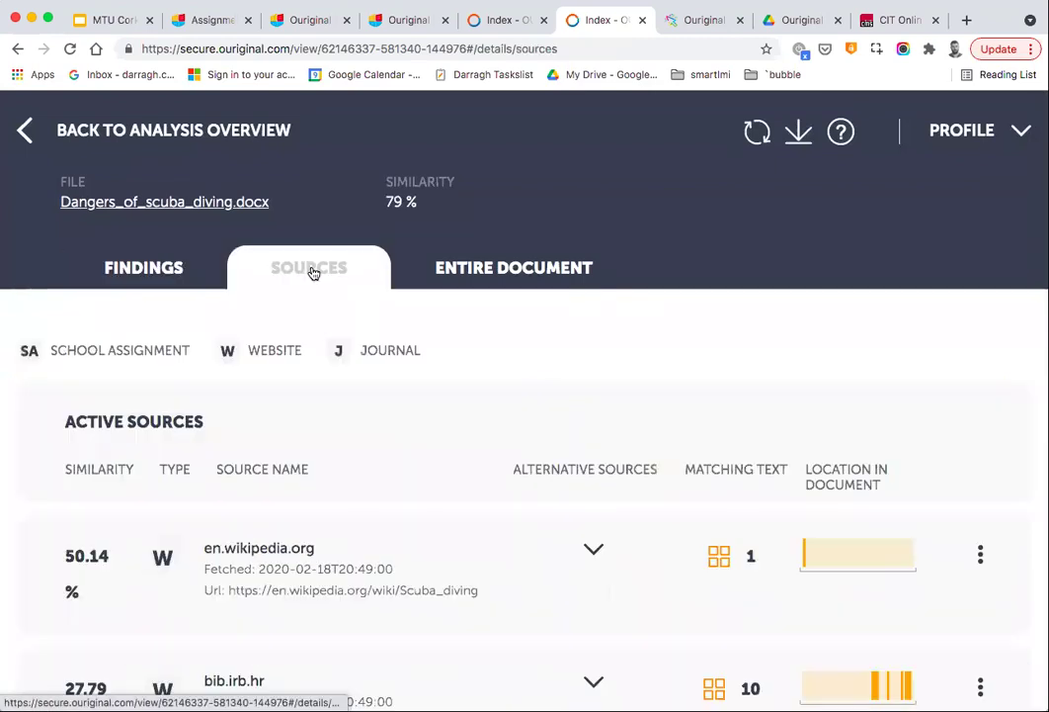
scroll(280, 455, down, 5)
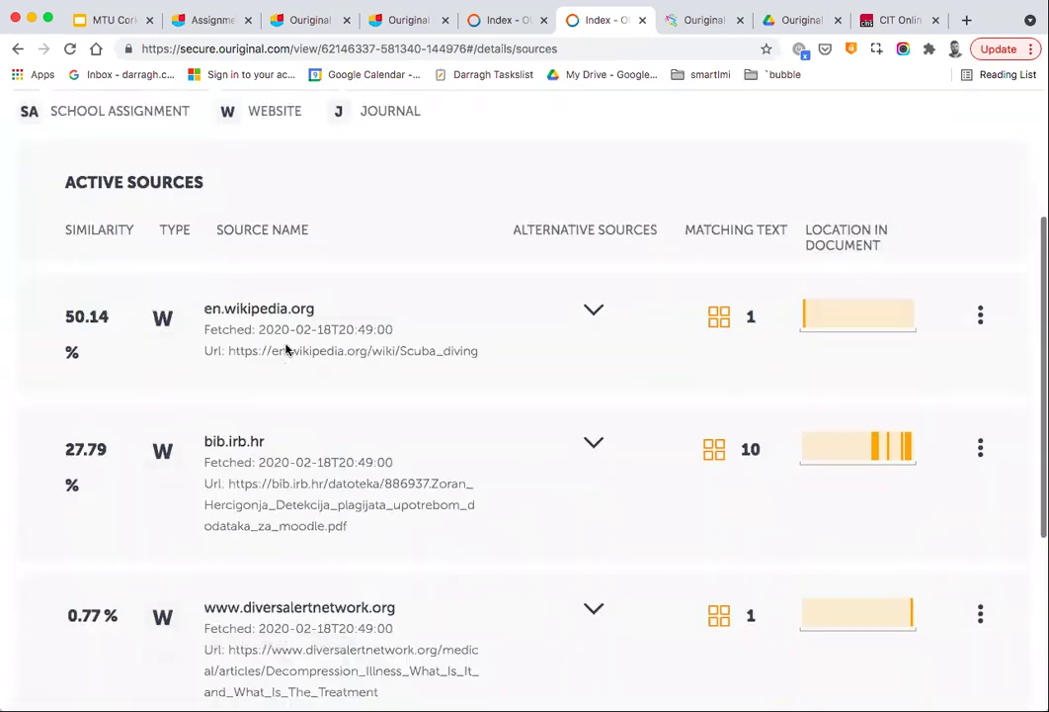
scroll(287, 351, down, 2)
scroll(434, 609, up, 2)
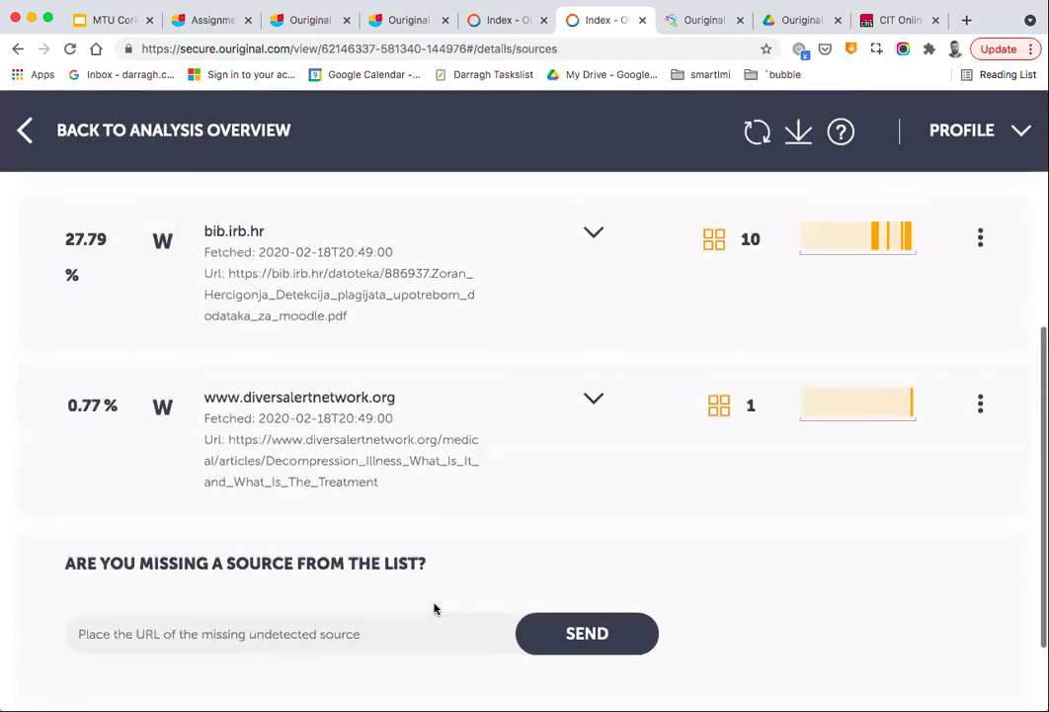
scroll(434, 609, up, 4)
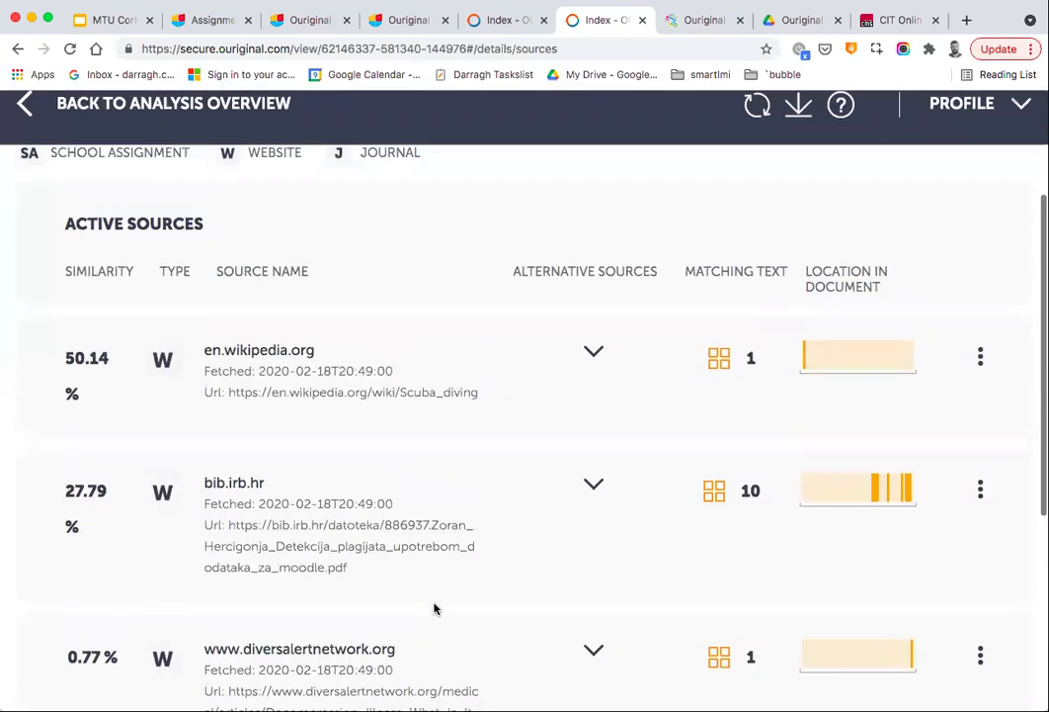
Open the entire document view and review the highlighted matching passages throughout the submitted text.
click(438, 227)
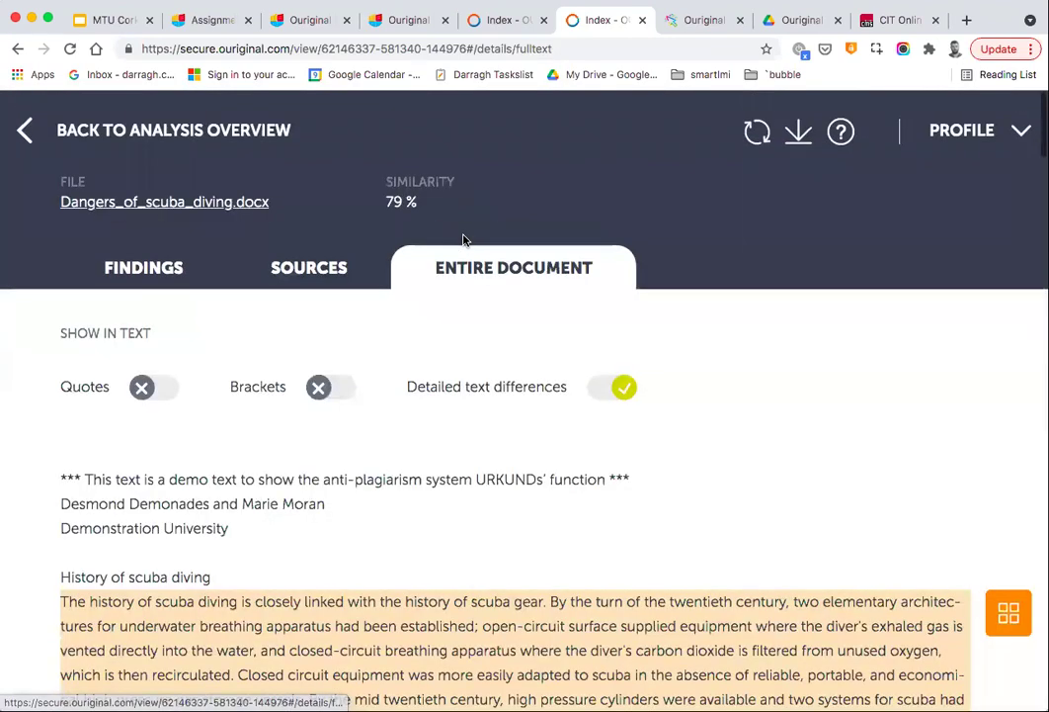
scroll(480, 625, down, 5)
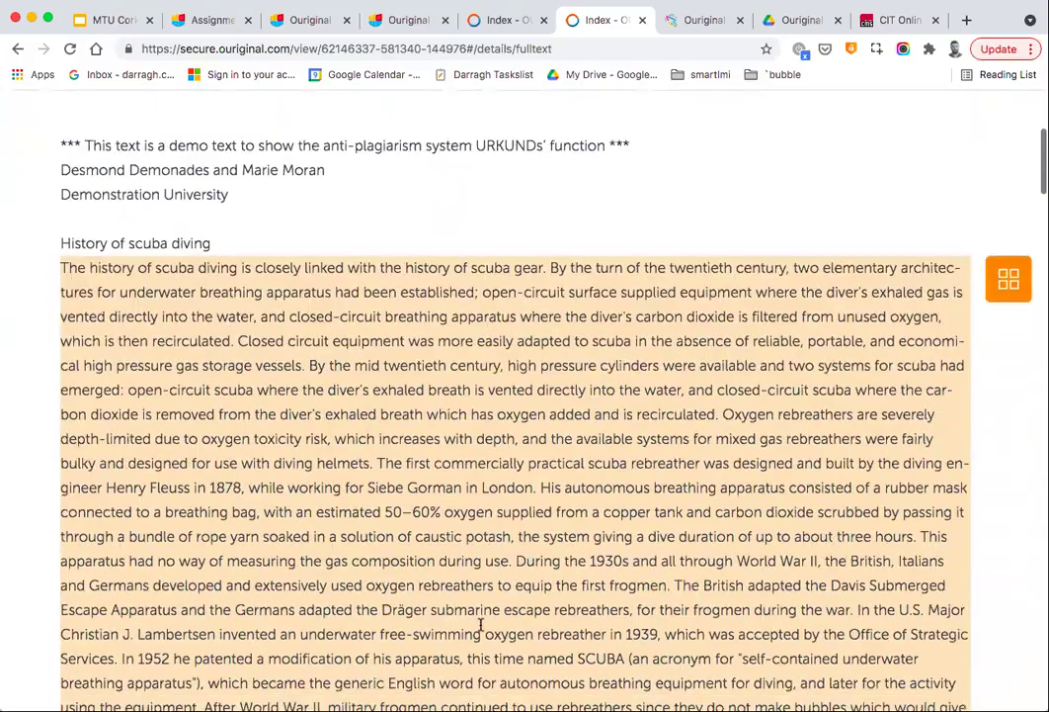
scroll(480, 628, down, 20)
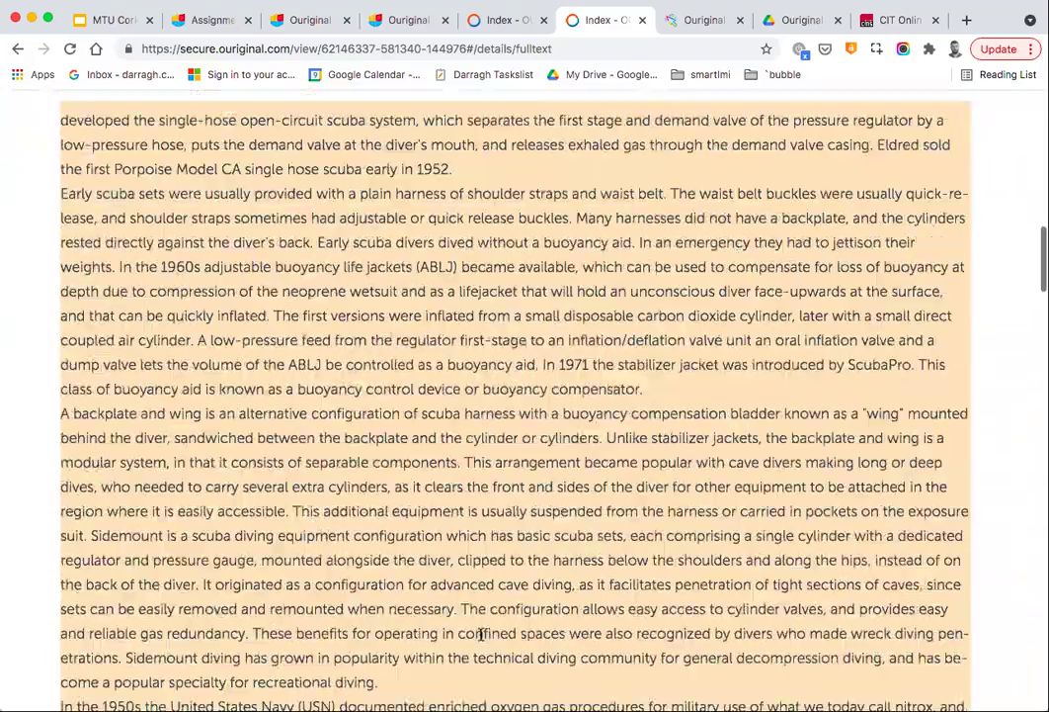
scroll(480, 639, down, 7)
scroll(480, 639, up, 12)
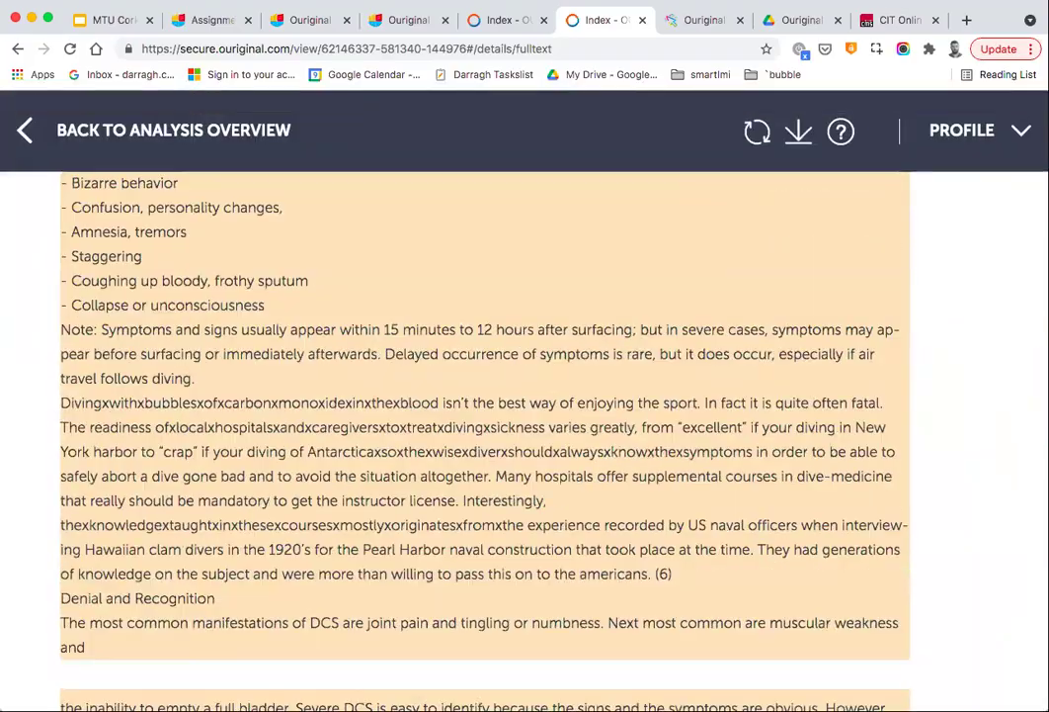
scroll(481, 464, down, 6)
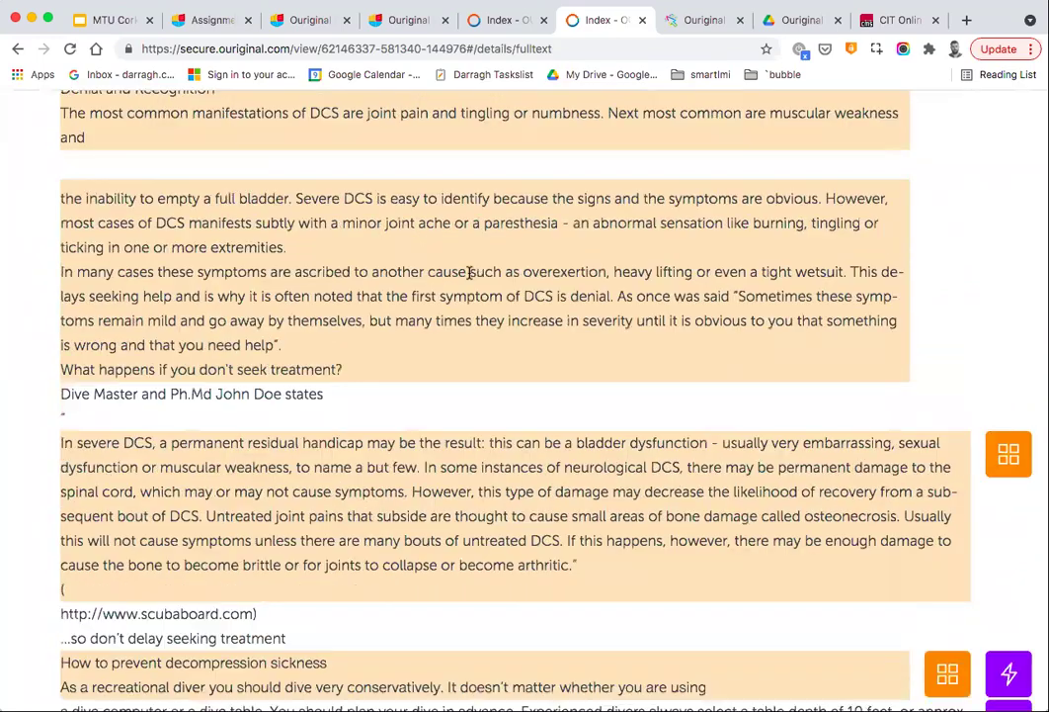
Open the matching text comparison for the passage starting "In severe DCS", then close it.
scroll(469, 272, down, 3)
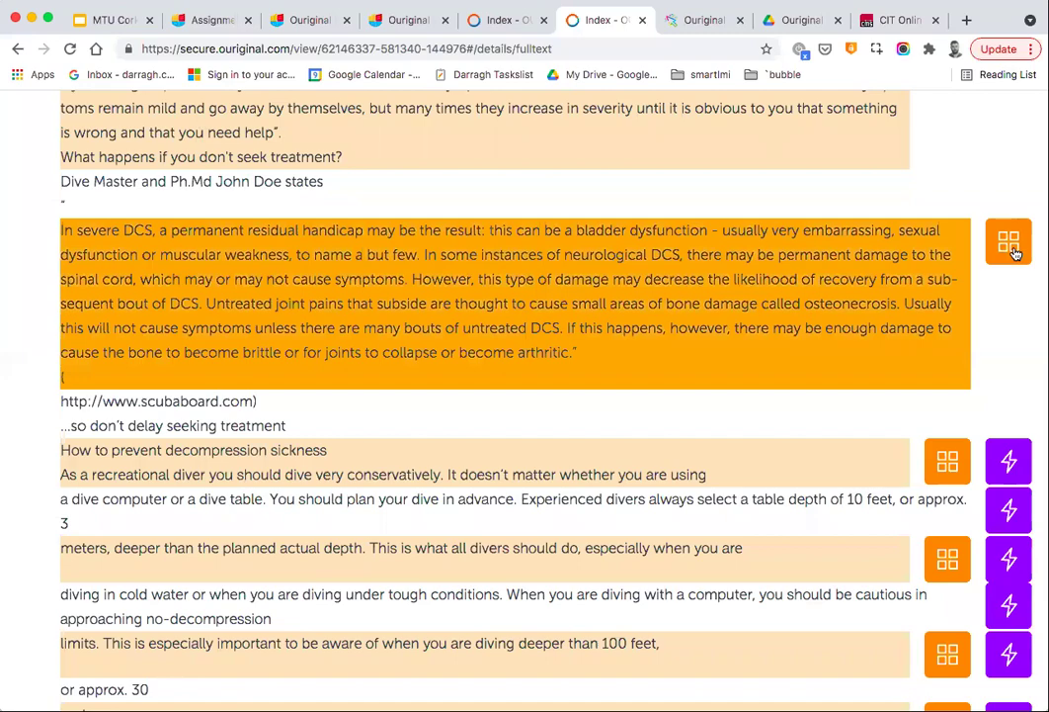
click(1009, 243)
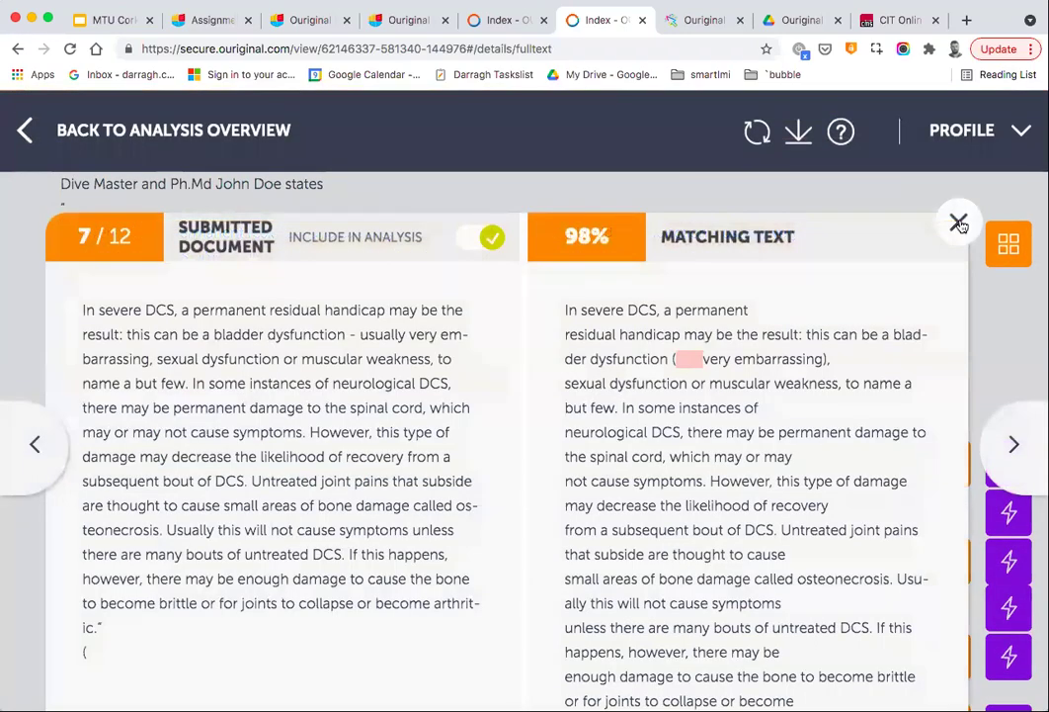
click(983, 247)
Open the scuba history passage's match, highlight its opening text in both columns, review its source, and close the comparison.
scroll(797, 359, down, 15)
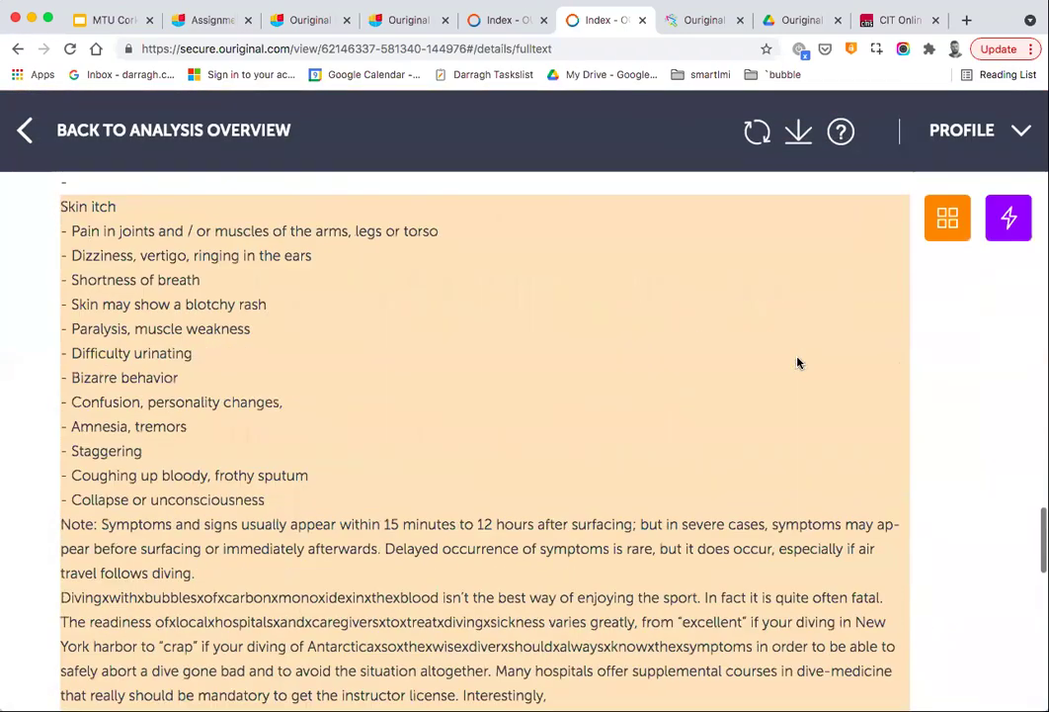
scroll(797, 357, up, 15)
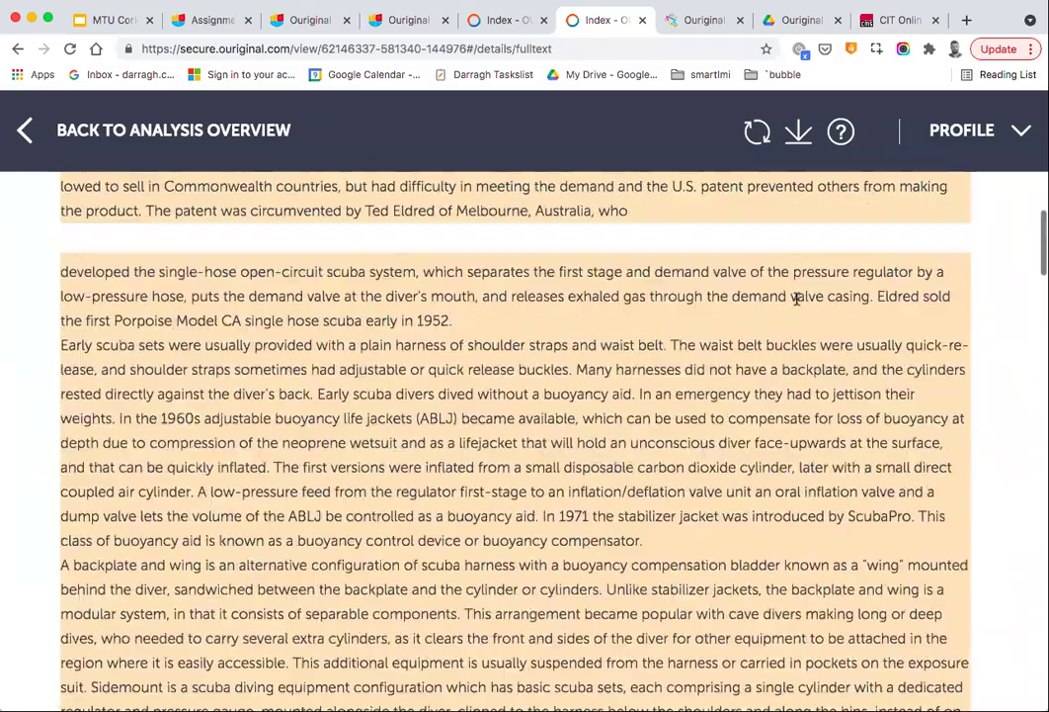
scroll(799, 303, up, 10)
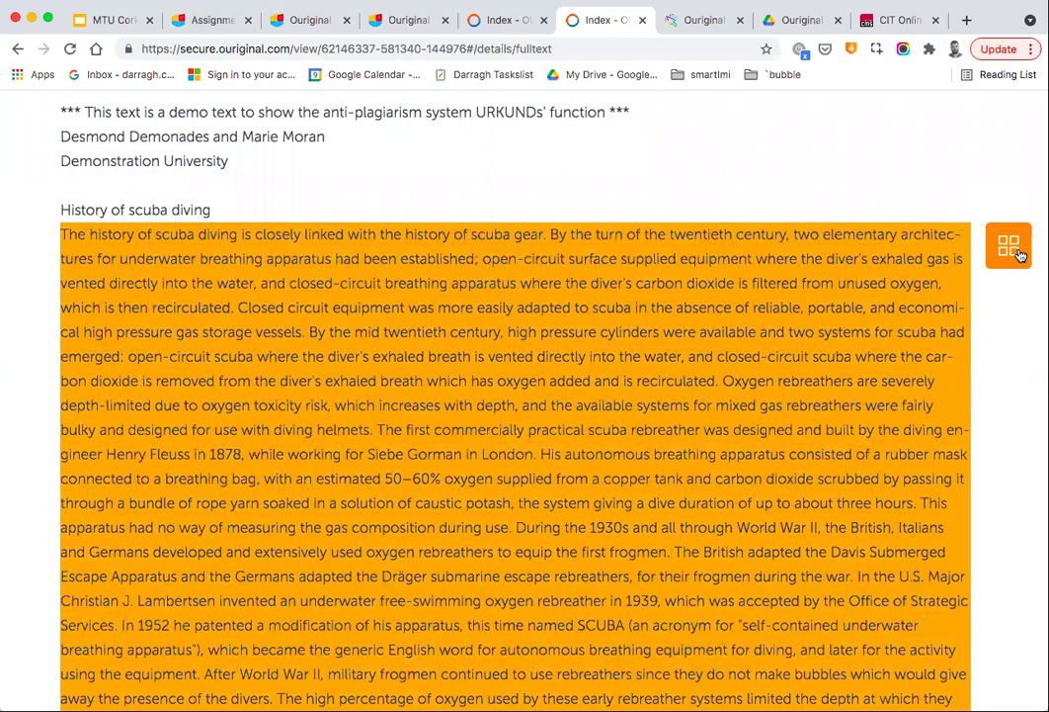
click(1018, 253)
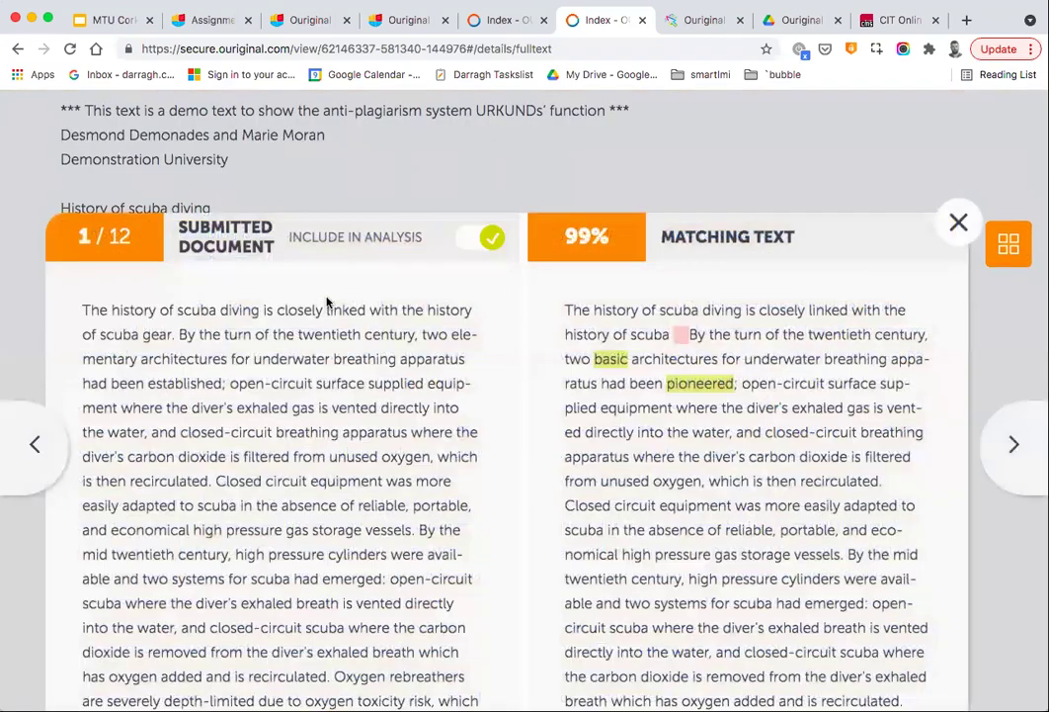
scroll(328, 301, down, 3)
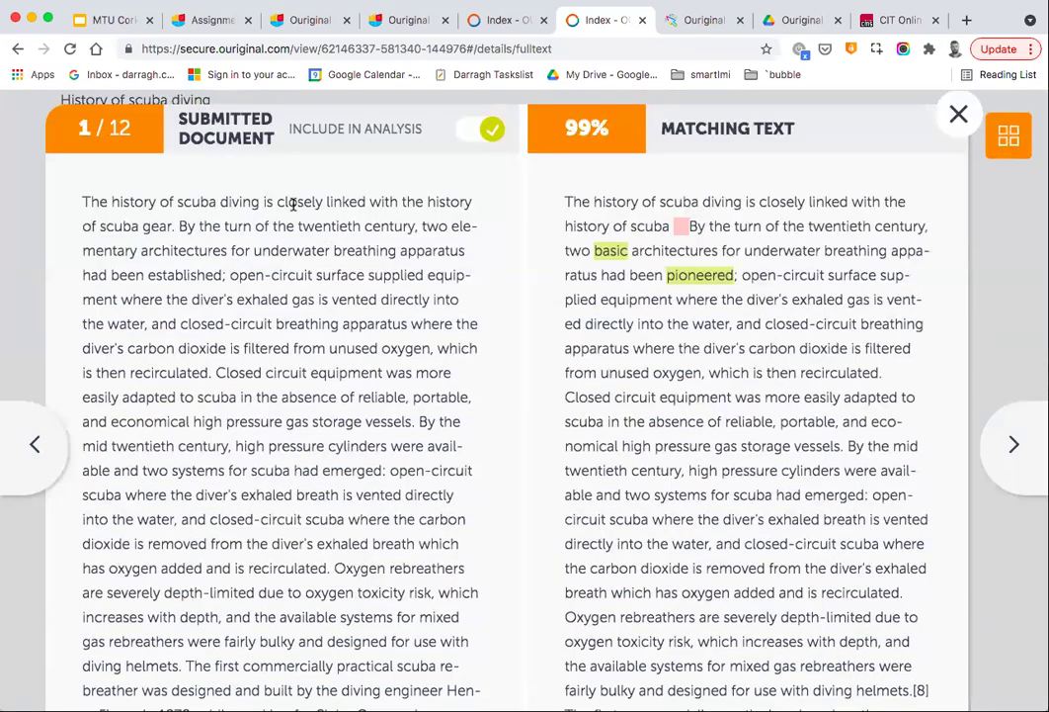
drag(169, 200, 278, 311)
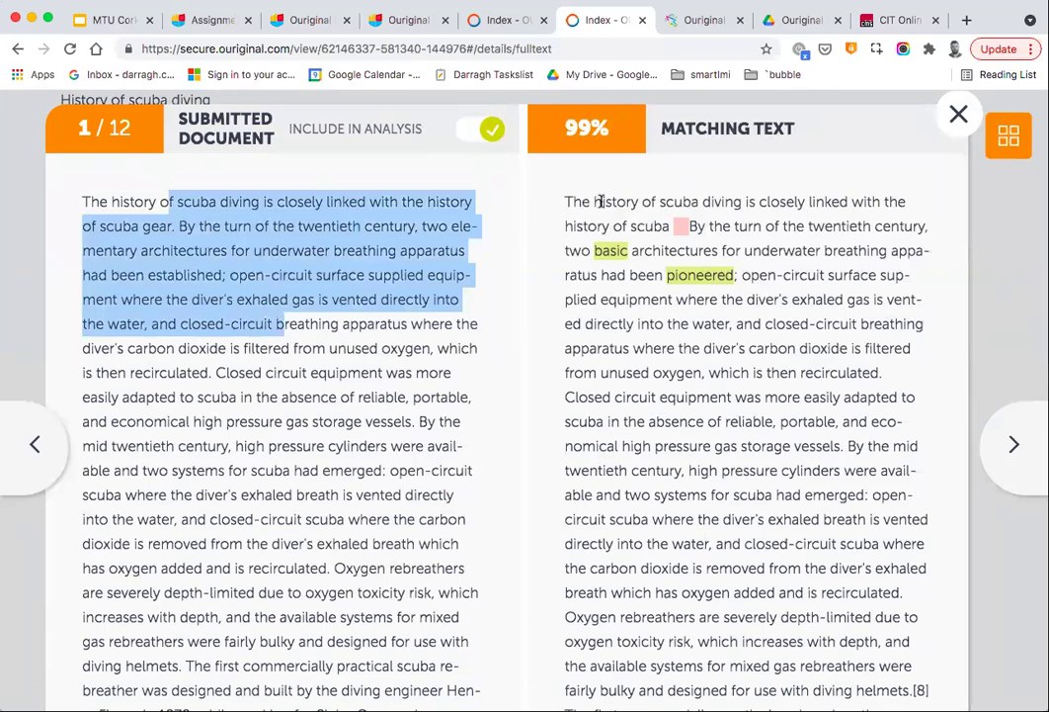
drag(601, 201, 770, 405)
scroll(772, 413, down, 14)
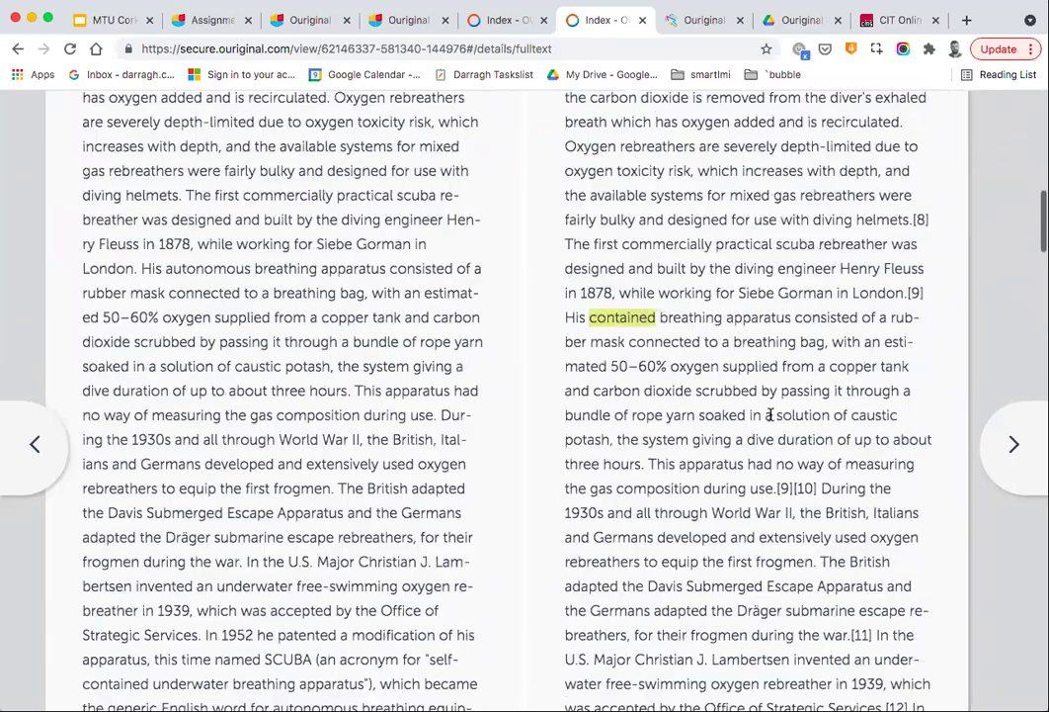
scroll(772, 419, down, 20)
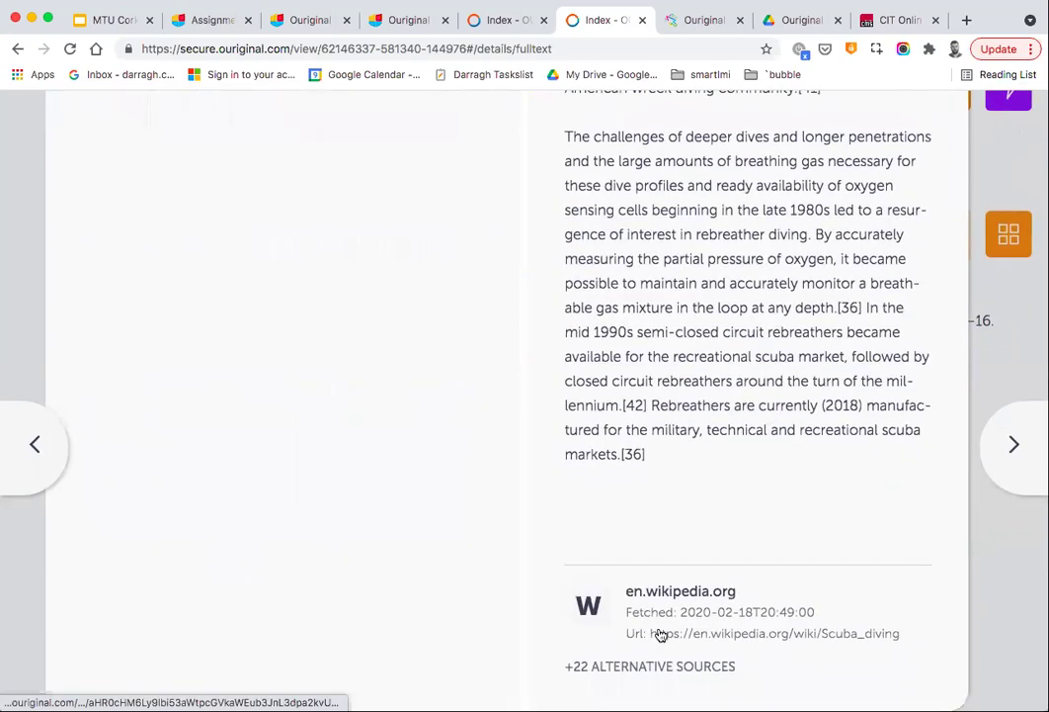
click(1005, 372)
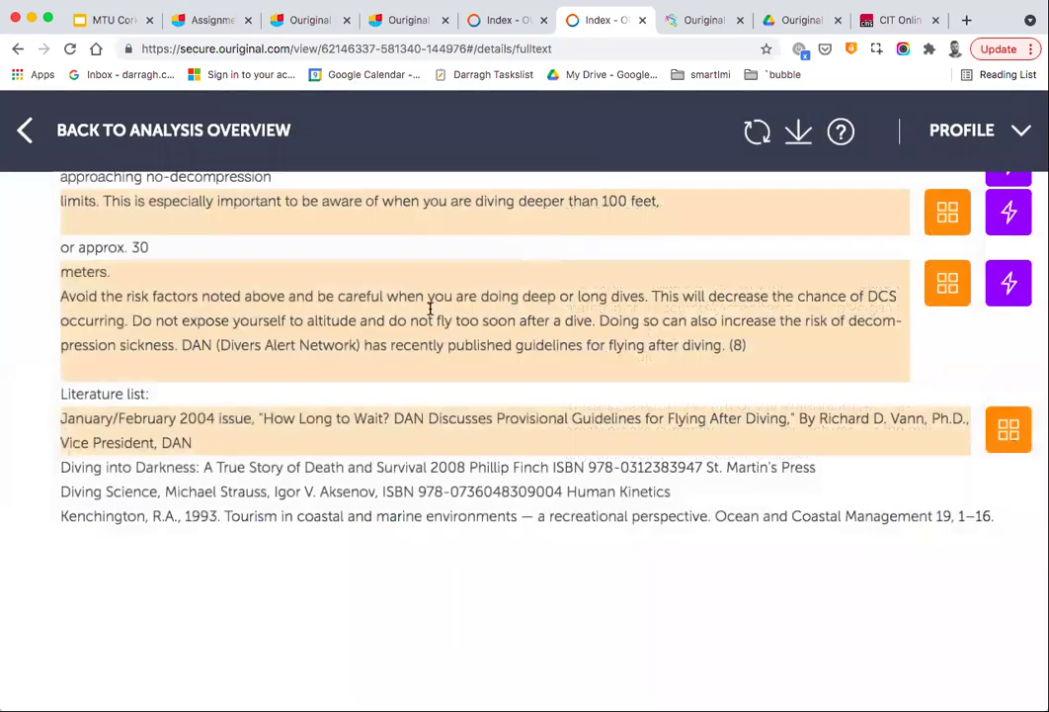
Return to the report's findings and review the first match's submitted and matching text.
scroll(431, 312, up, 10)
scroll(429, 313, up, 20)
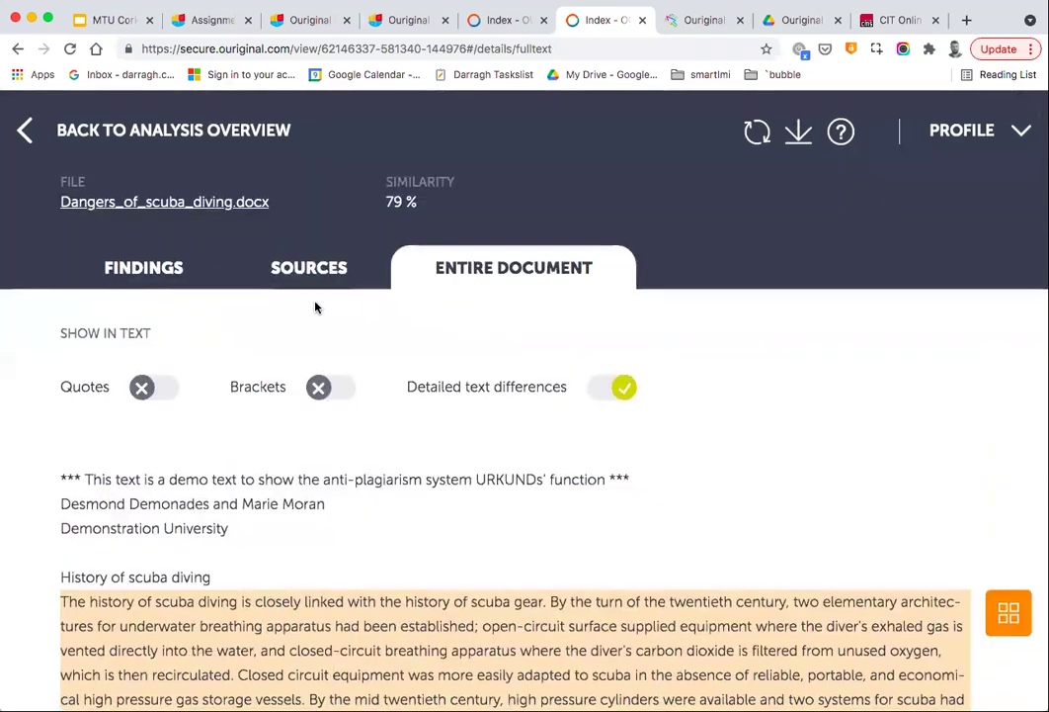
click(145, 280)
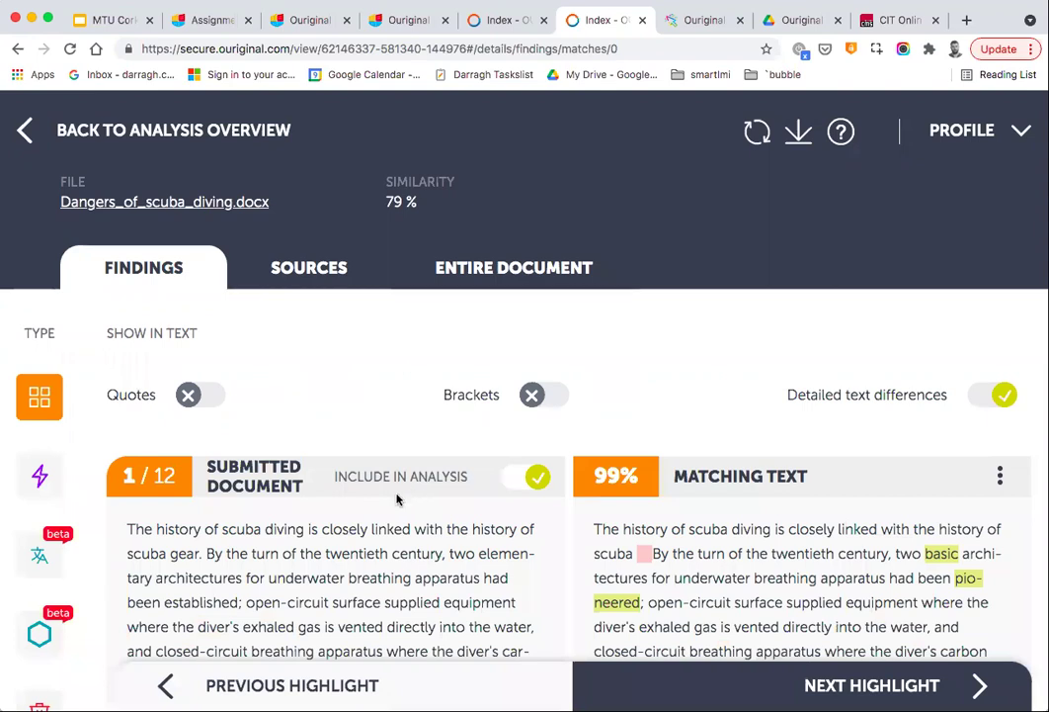
scroll(399, 497, down, 2)
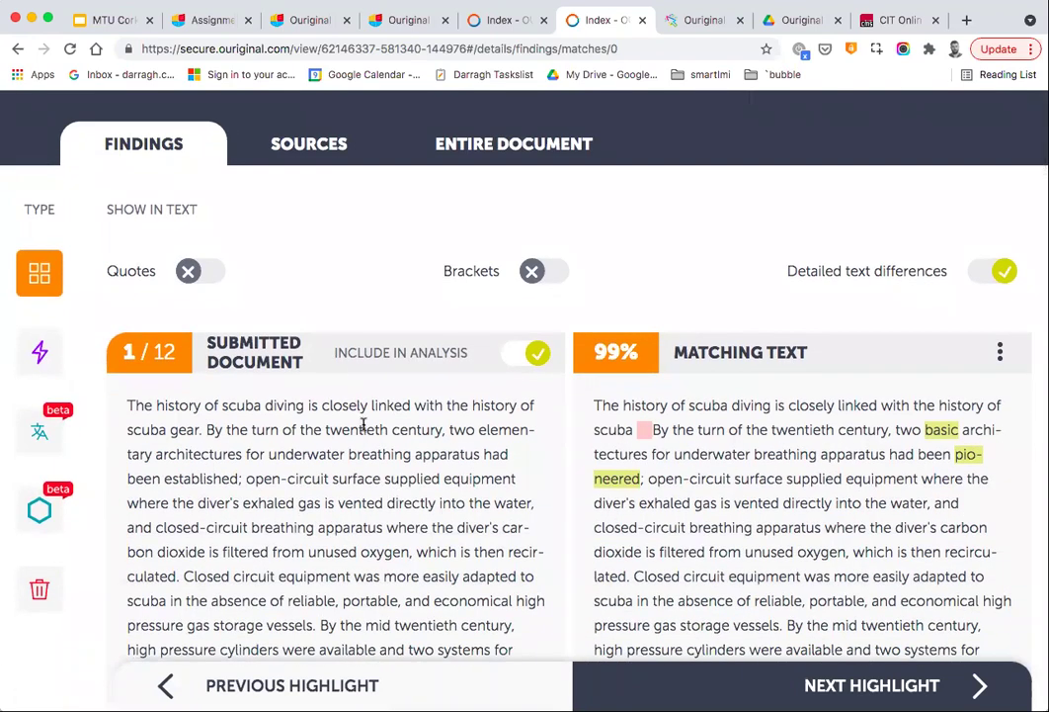
scroll(363, 425, up, 1)
scroll(364, 423, up, 1)
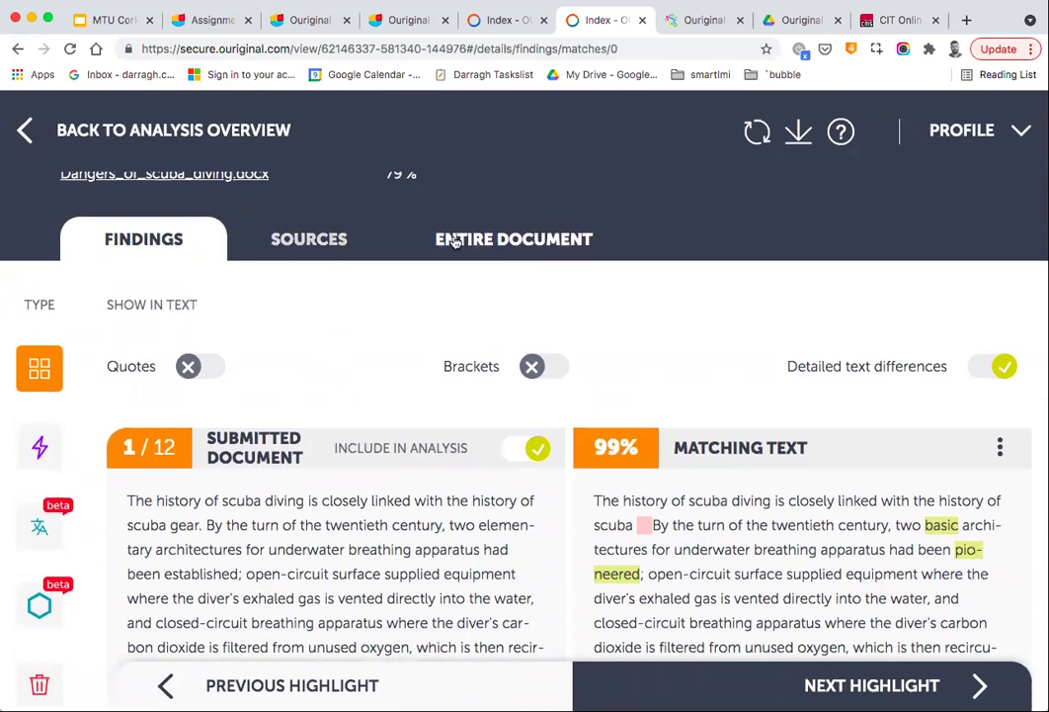
Reopen the entire document view and highlight the January/February 2004 reference in the literature list.
click(484, 240)
scroll(490, 424, down, 20)
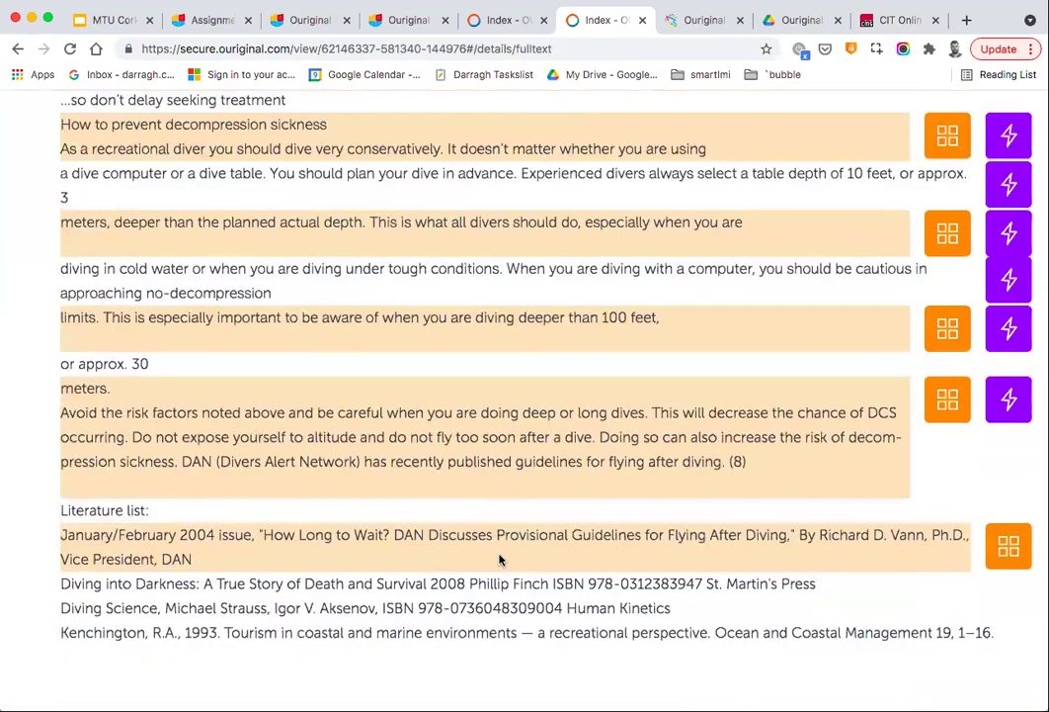
mouse_move(61, 532)
mouse_down()
mouse_move(249, 555)
mouse_move(61, 531)
mouse_up()
click(249, 556)
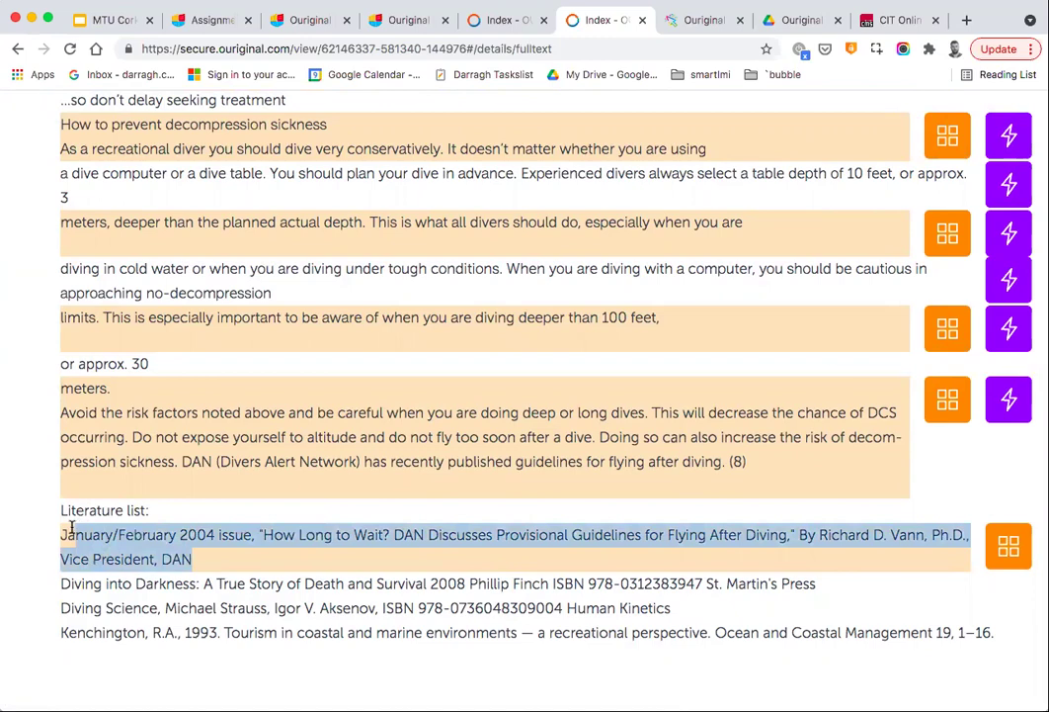
Open the January/February 2004 reference's match, close it, and check the document's overall similarity.
click(979, 531)
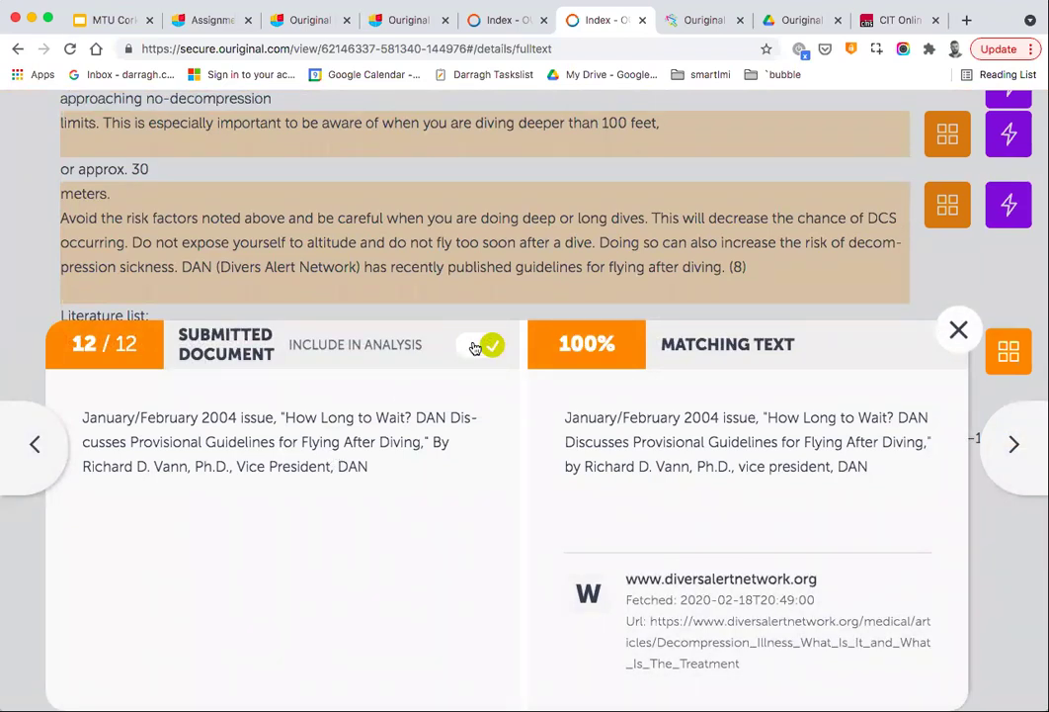
click(475, 265)
scroll(476, 262, up, 10)
scroll(476, 262, up, 10)
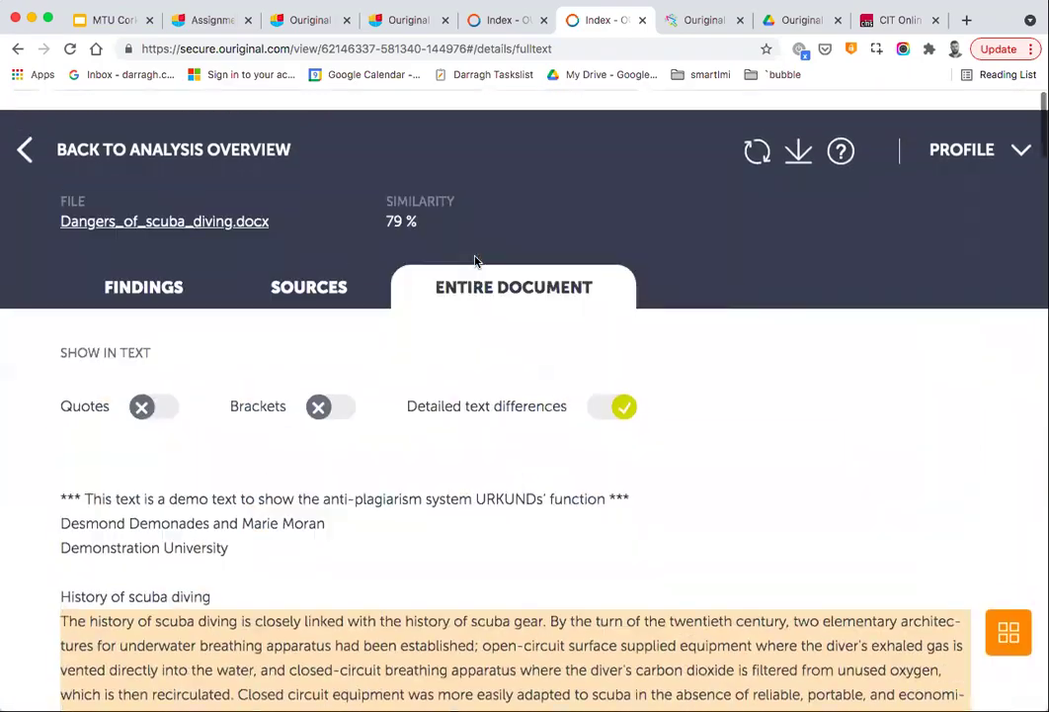
Exclude the January/February 2004 literature reference's match from the analysis and close its comparison.
scroll(475, 262, down, 15)
scroll(497, 277, down, 10)
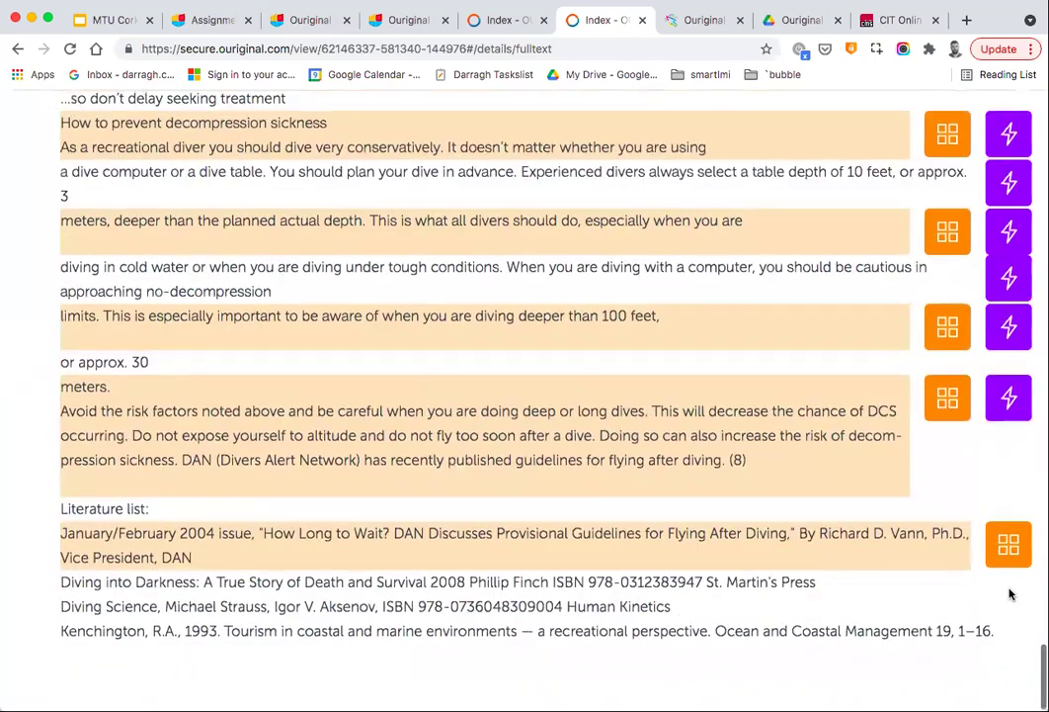
scroll(1006, 557, down, 1)
click(1007, 548)
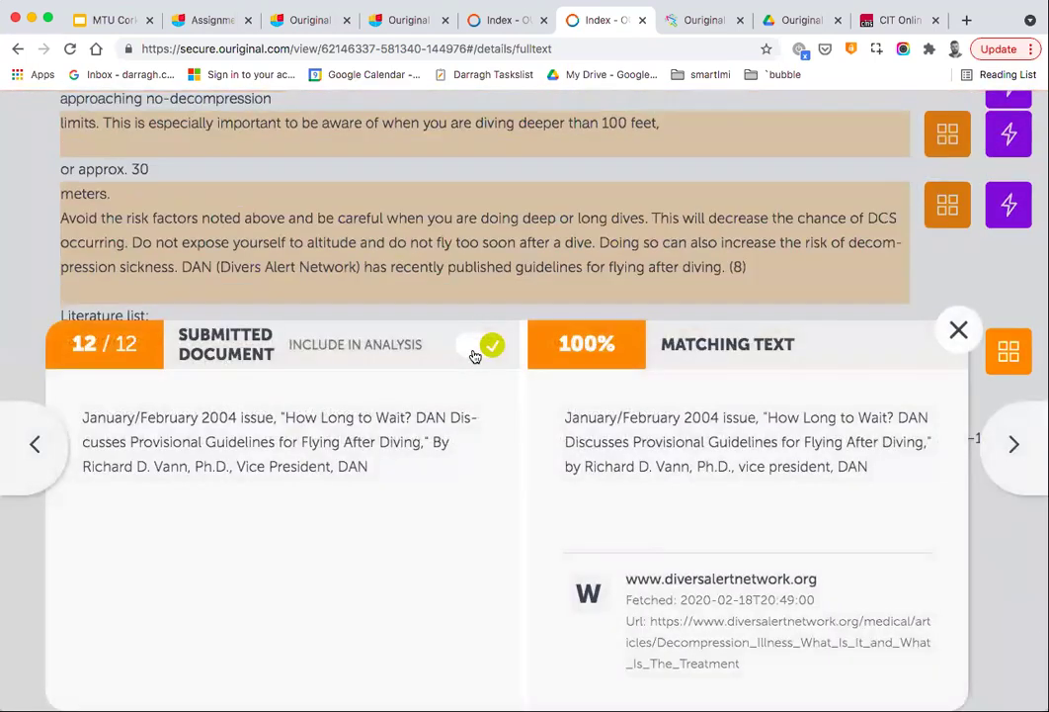
click(483, 344)
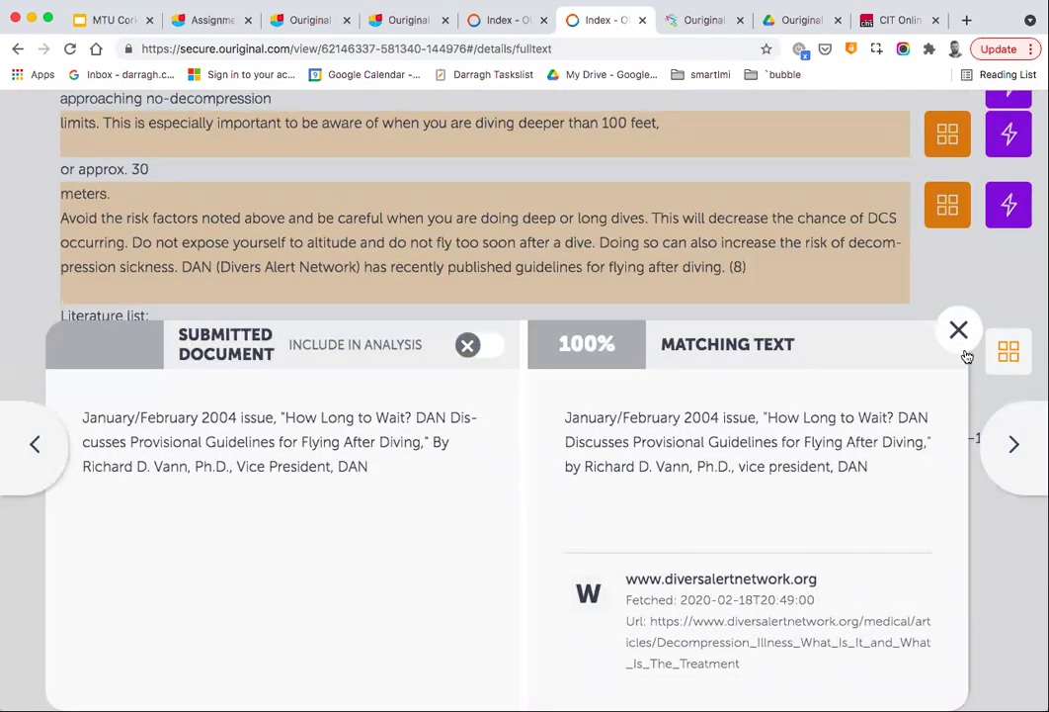
click(959, 332)
Check the excluded literature reference in the text and the document's overall similarity score.
scroll(804, 537, up, 10)
scroll(804, 535, down, 20)
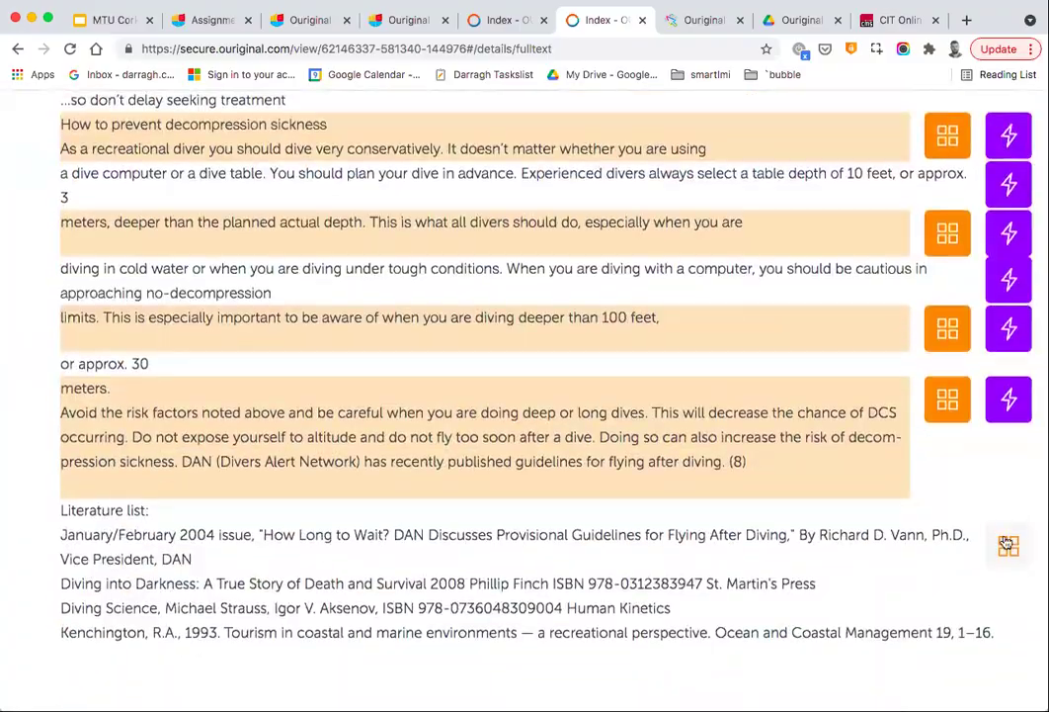
scroll(613, 595, up, 10)
scroll(612, 595, up, 15)
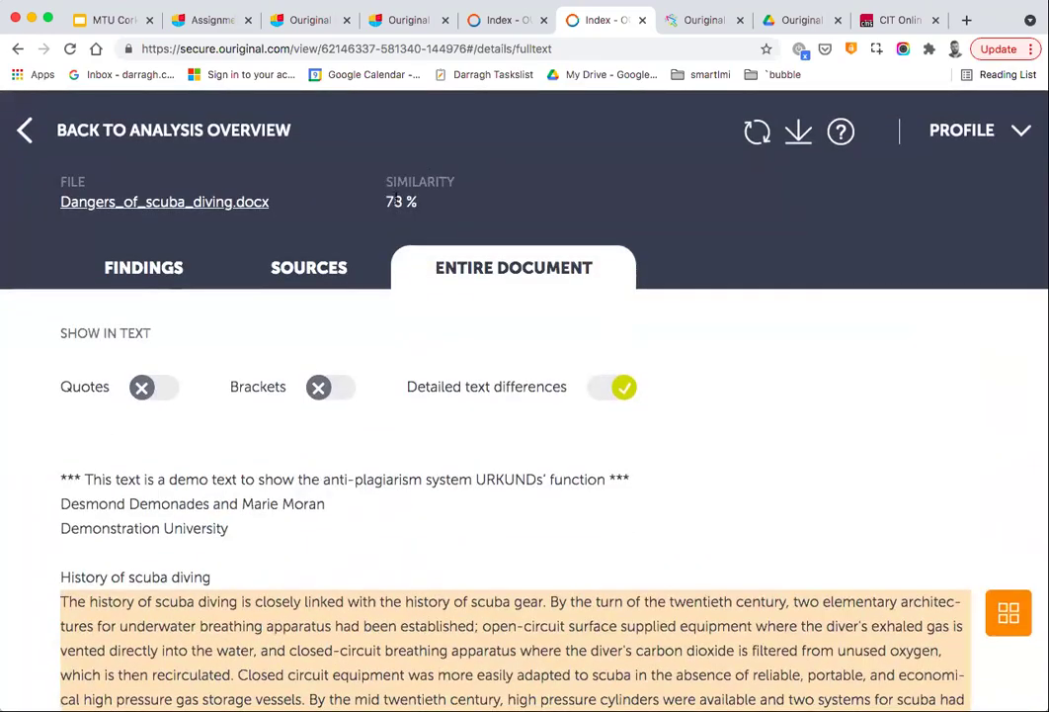
Exclude the first match, the scuba history passage, from the analysis and close its comparison.
click(1008, 613)
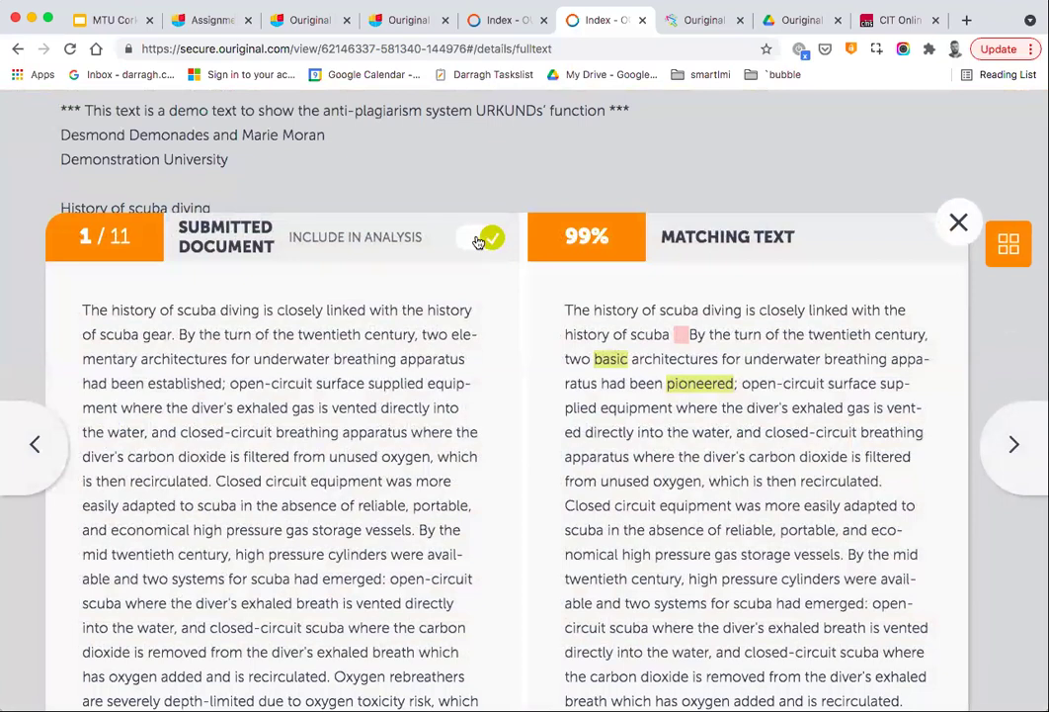
click(478, 240)
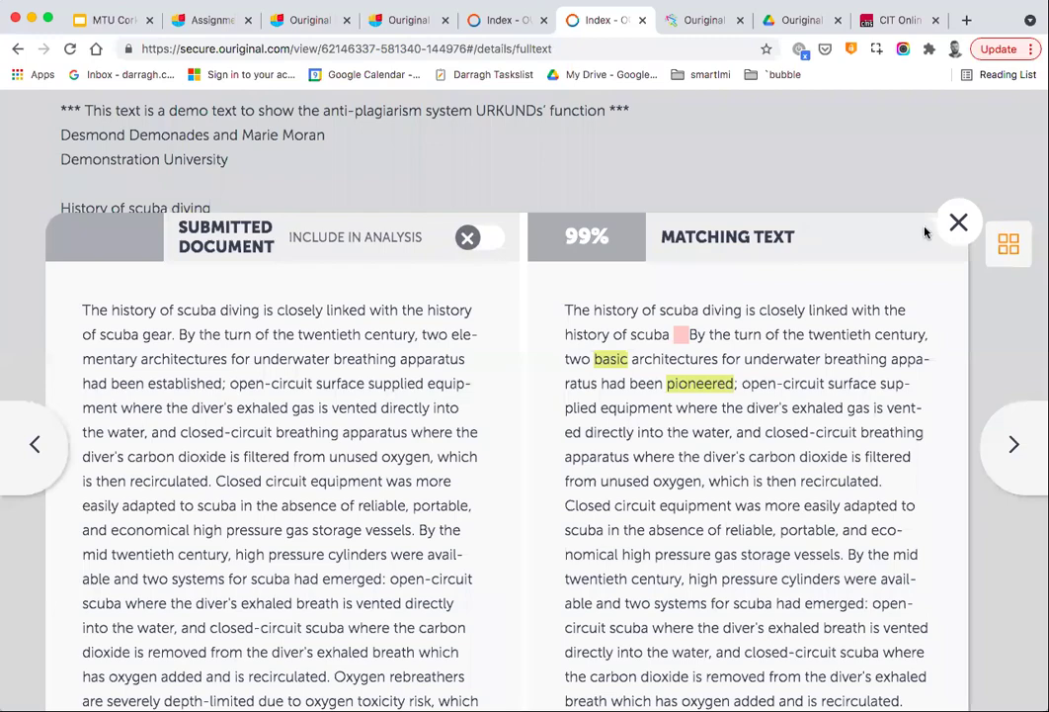
click(957, 223)
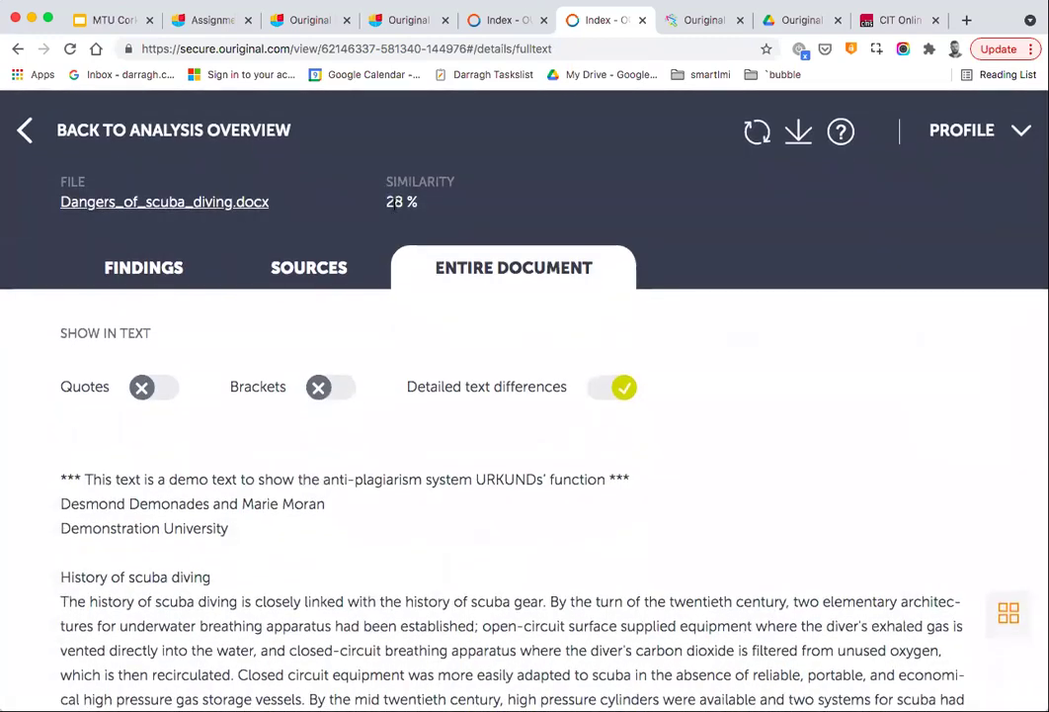
Highlight the overall similarity score and review the excluded scuba history passage in the document.
drag(385, 202, 421, 203)
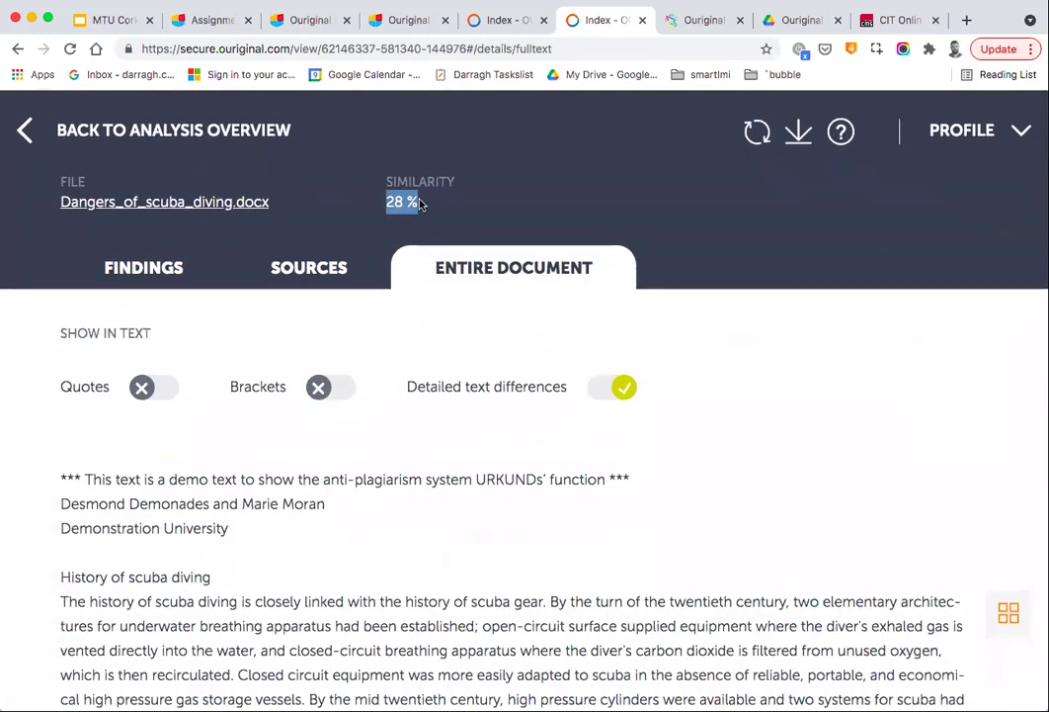
scroll(511, 449, down, 5)
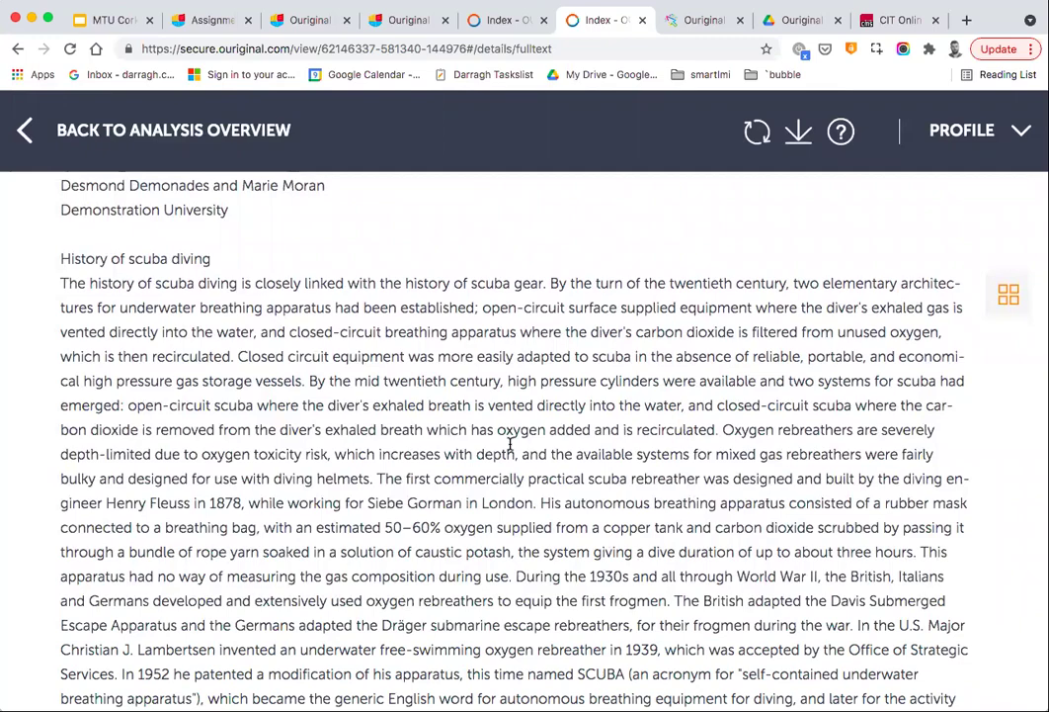
scroll(511, 449, down, 5)
scroll(511, 449, up, 10)
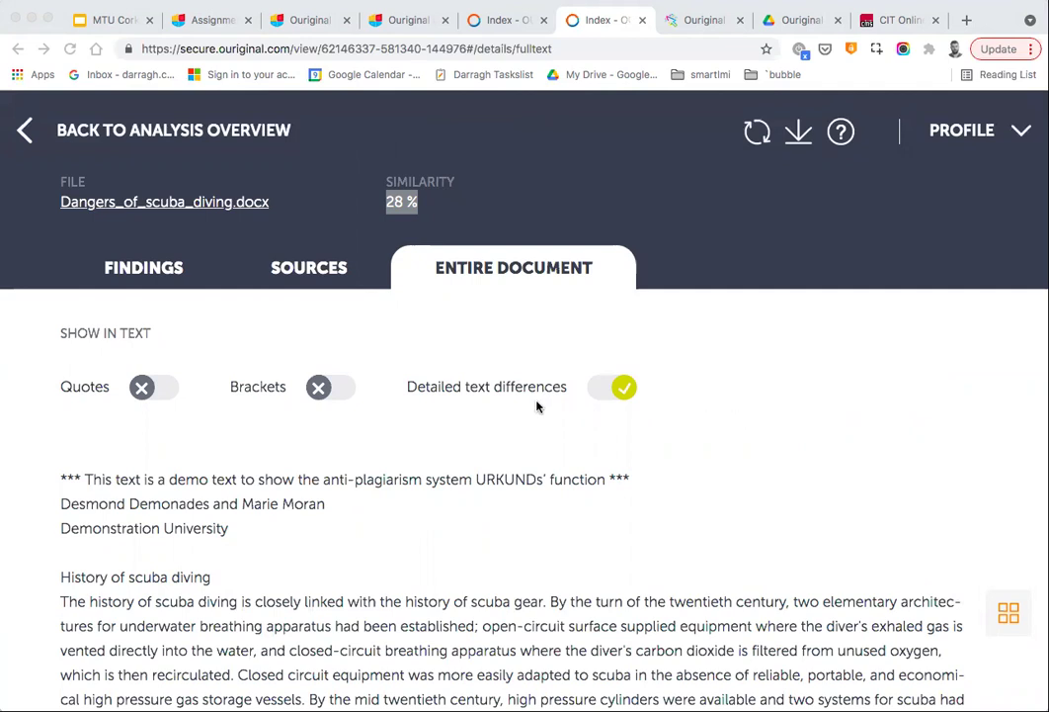
Switch the in-text display of quotes on and back off in the entire document view.
click(138, 267)
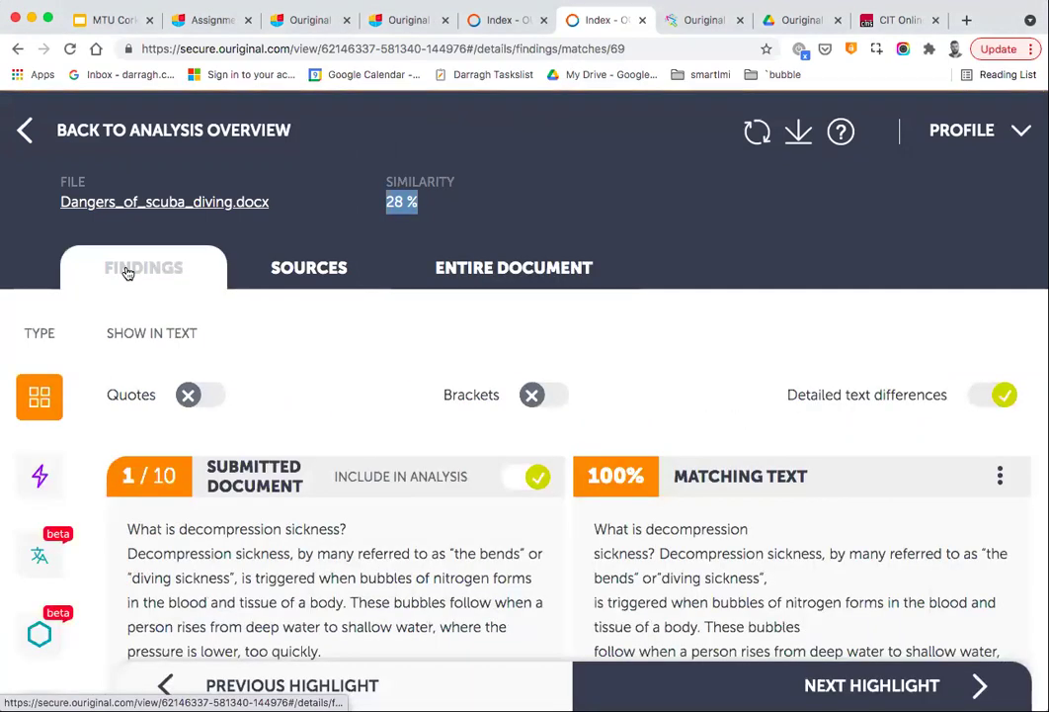
click(504, 273)
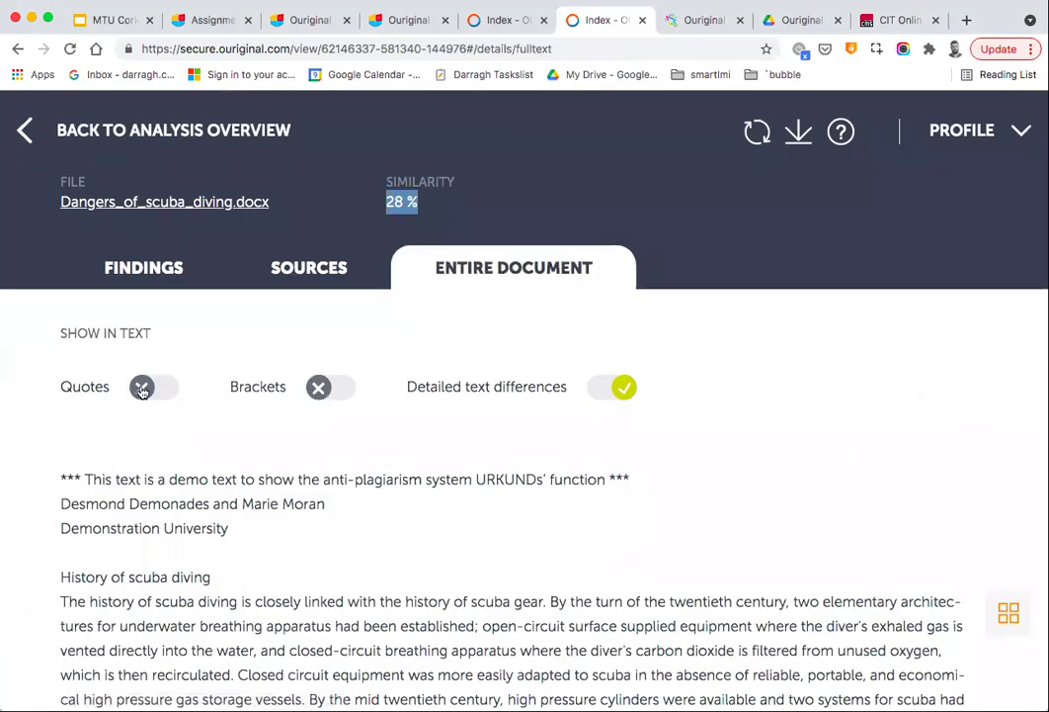
drag(72, 392, 95, 391)
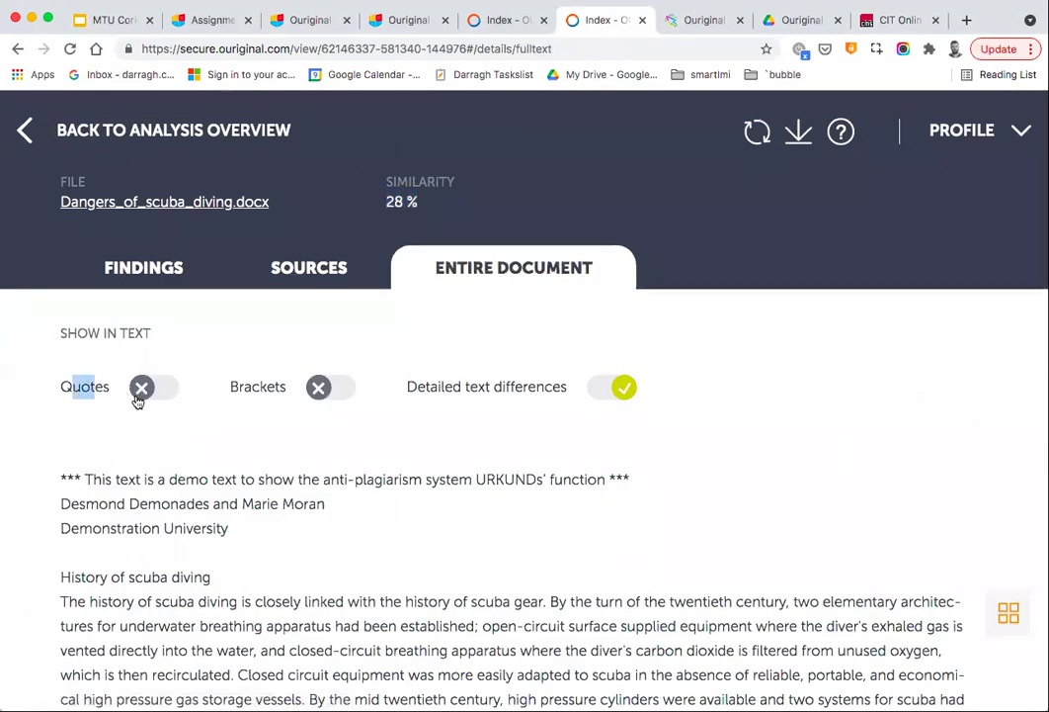
click(82, 388)
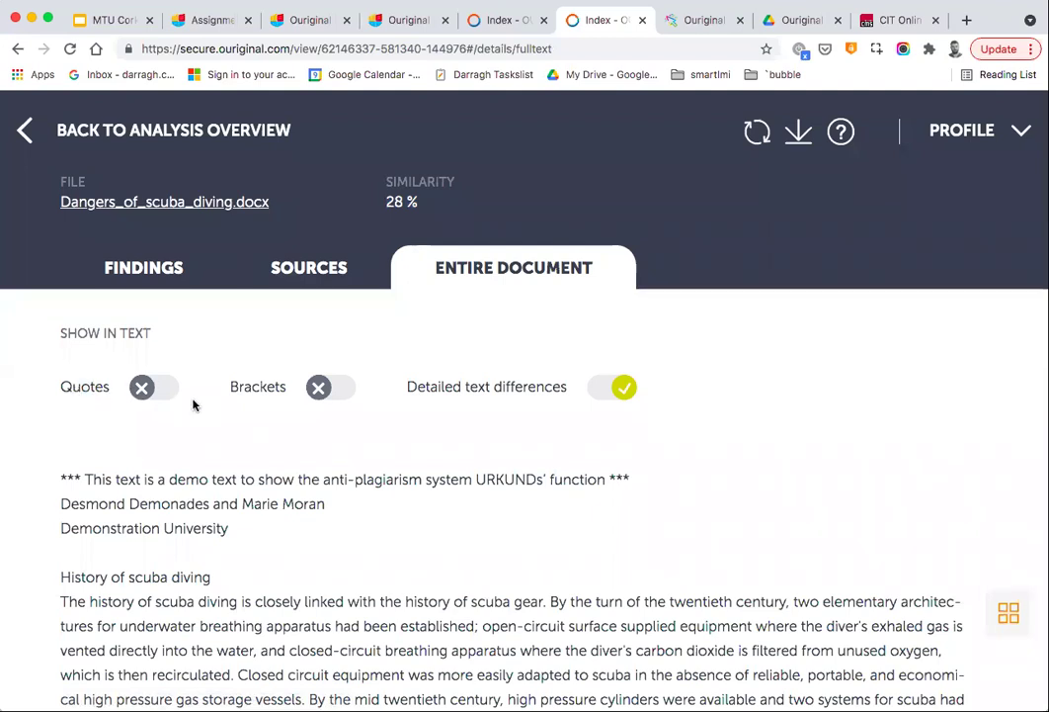
click(160, 390)
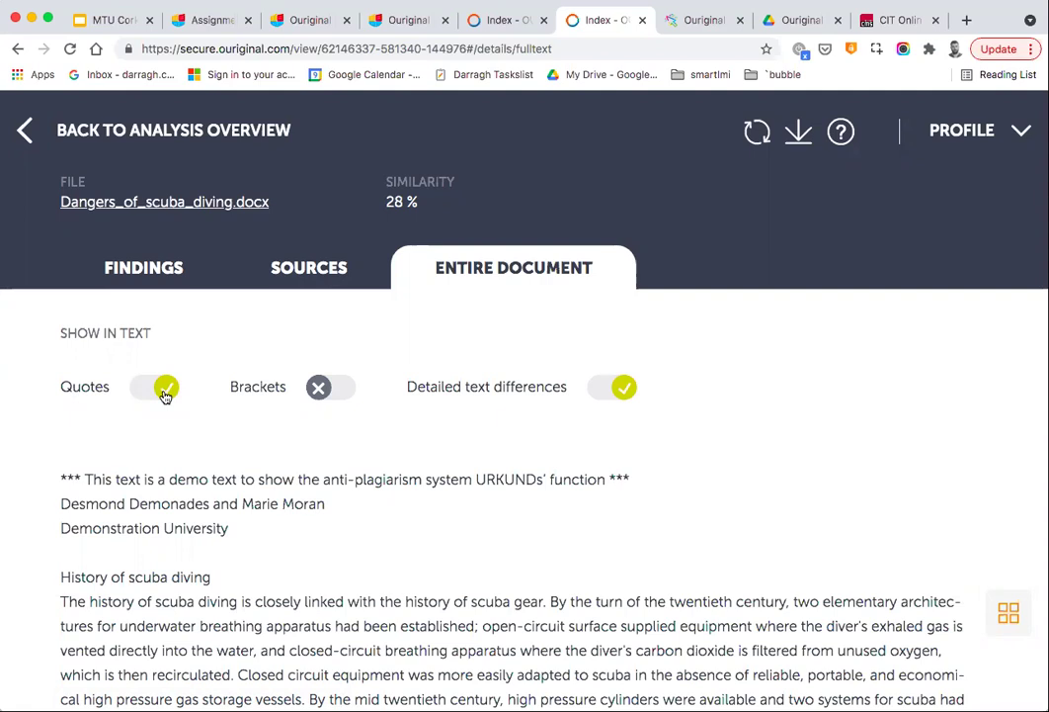
click(165, 393)
click(145, 391)
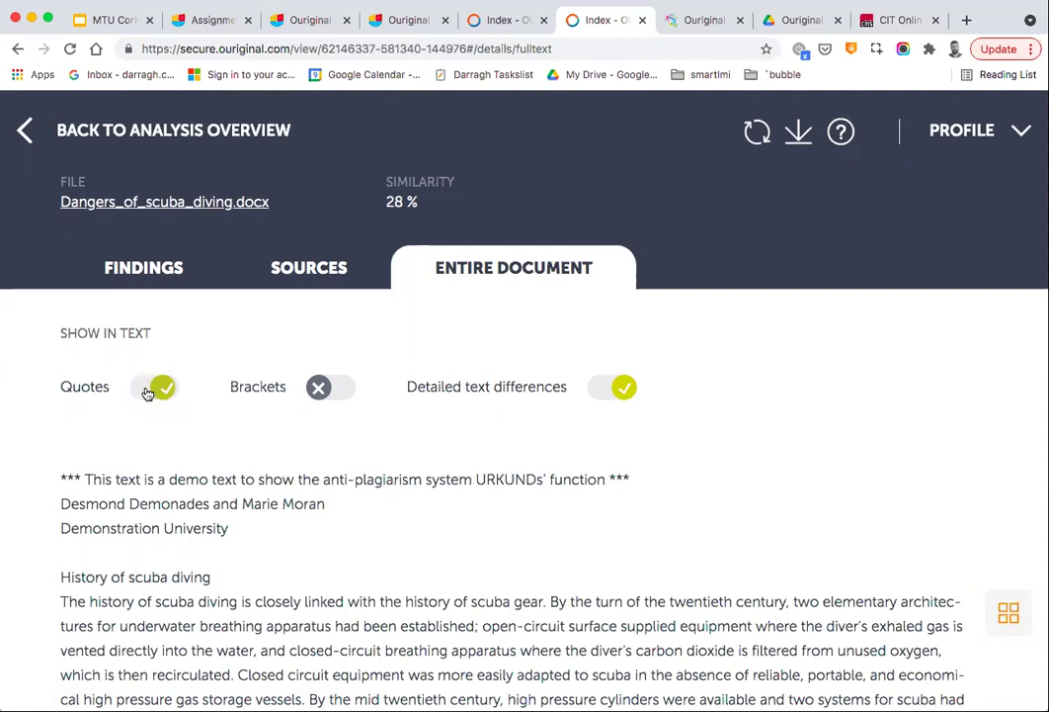
click(146, 390)
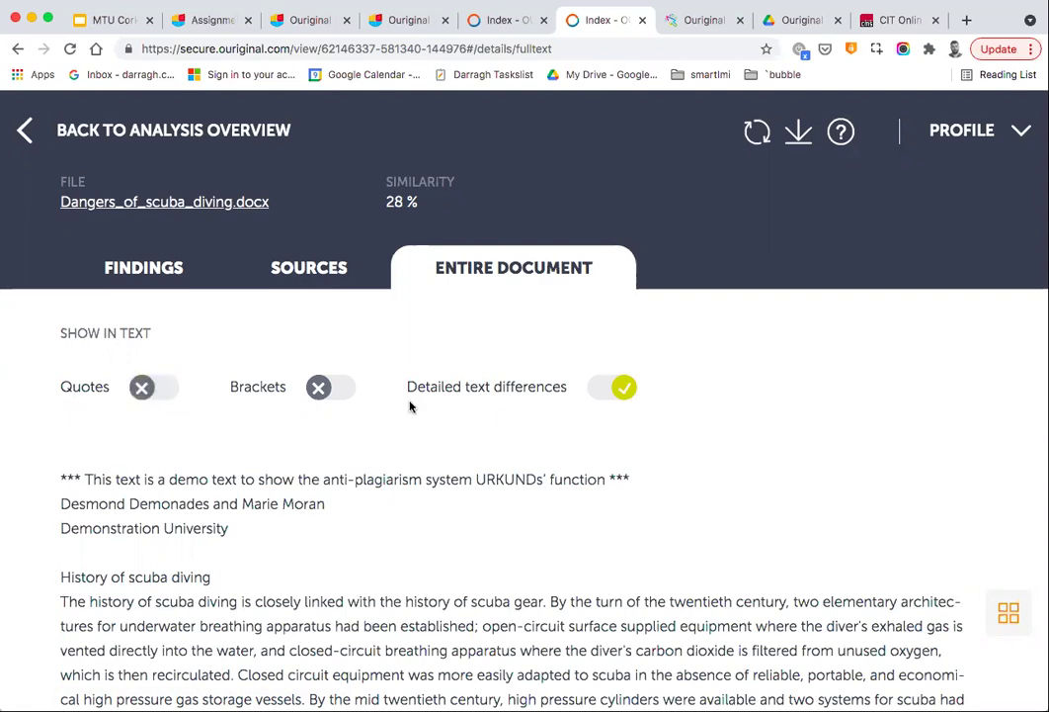
Switch the display of brackets on and back off, and the detailed text differences off and back on.
click(332, 393)
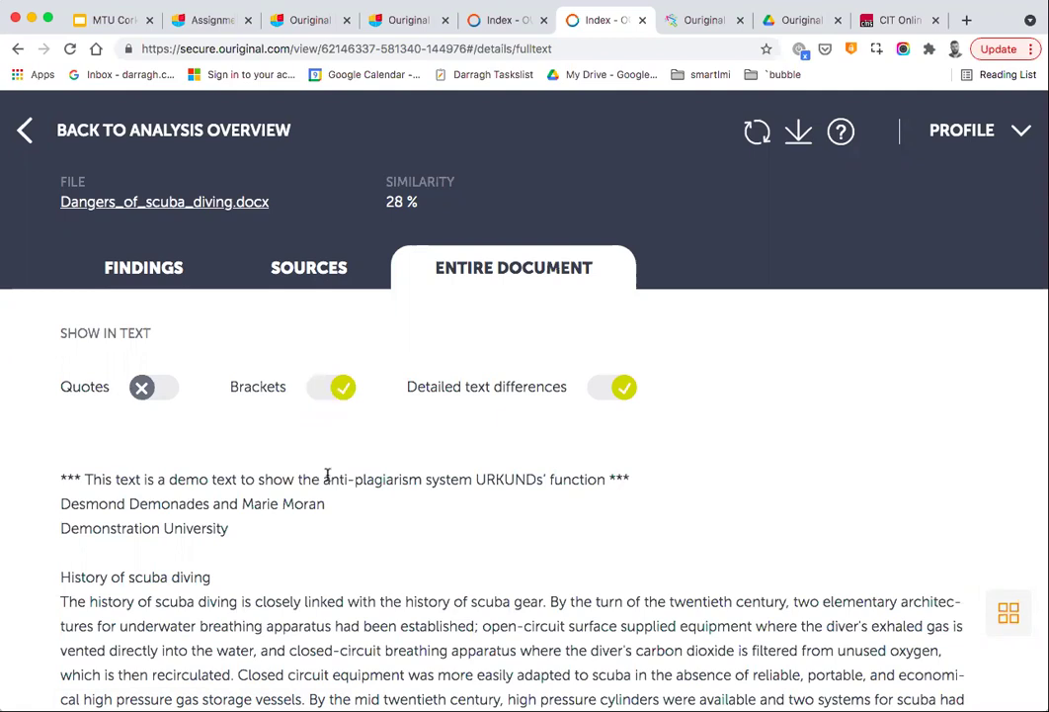
click(322, 394)
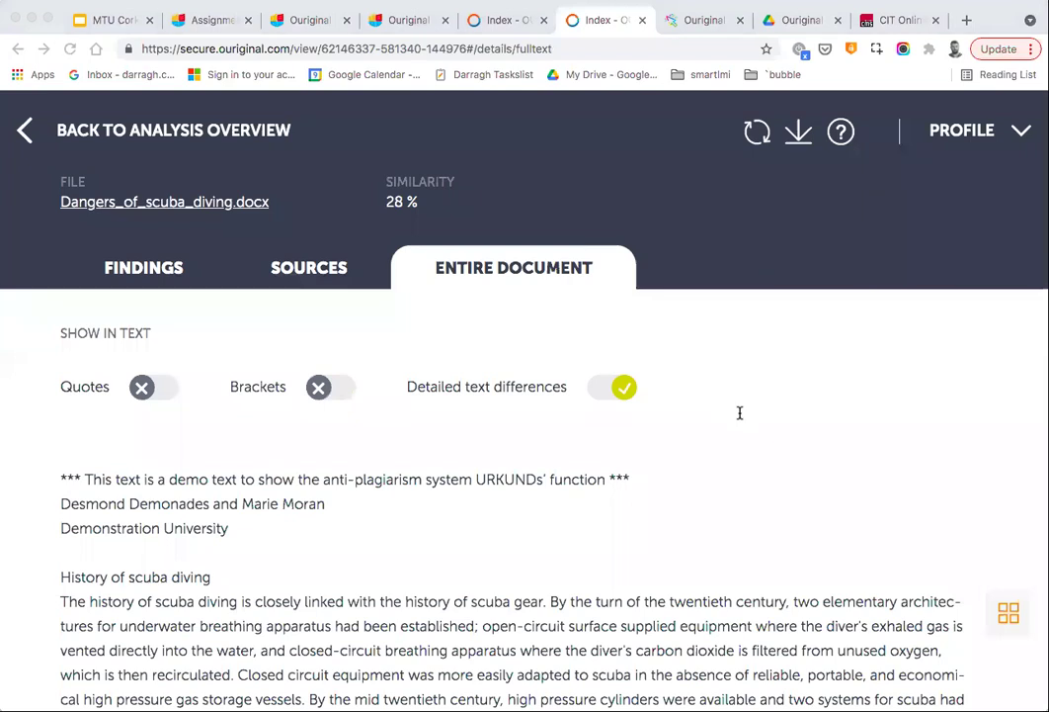
click(597, 395)
click(605, 394)
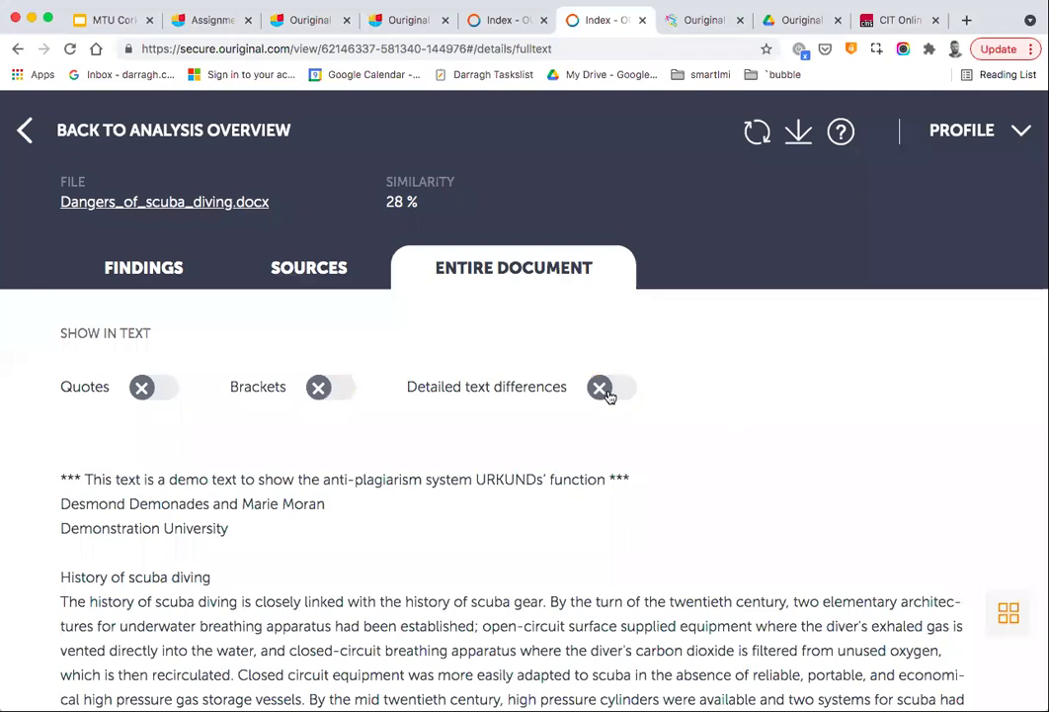
click(609, 394)
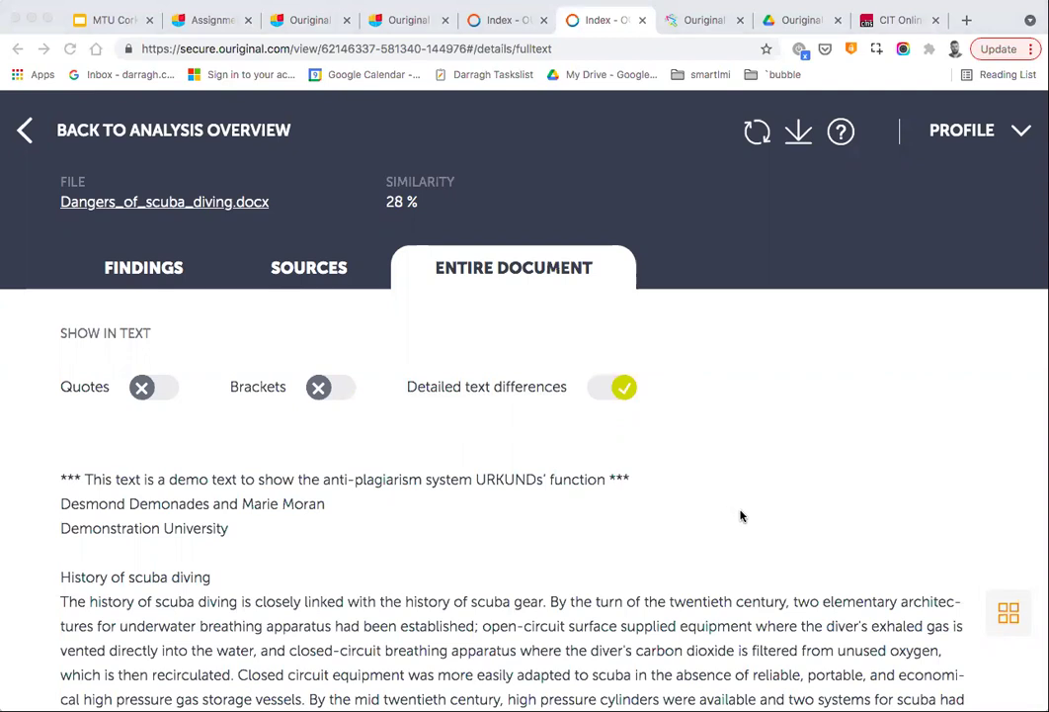
click(548, 409)
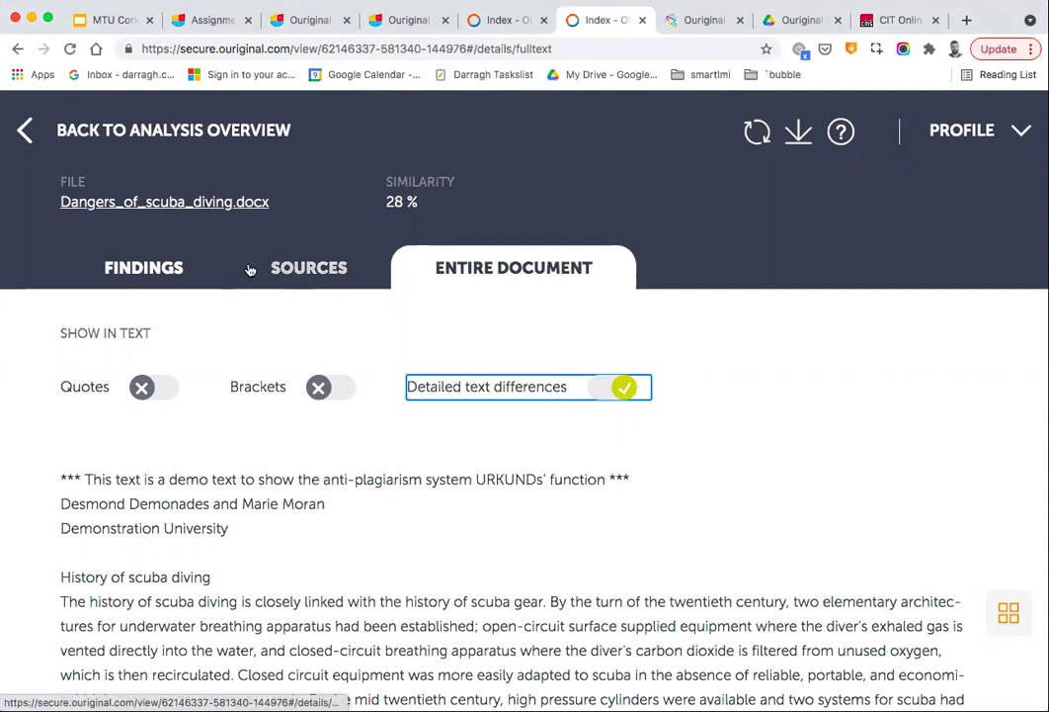
Review the report's active sources and the source type legend.
click(279, 273)
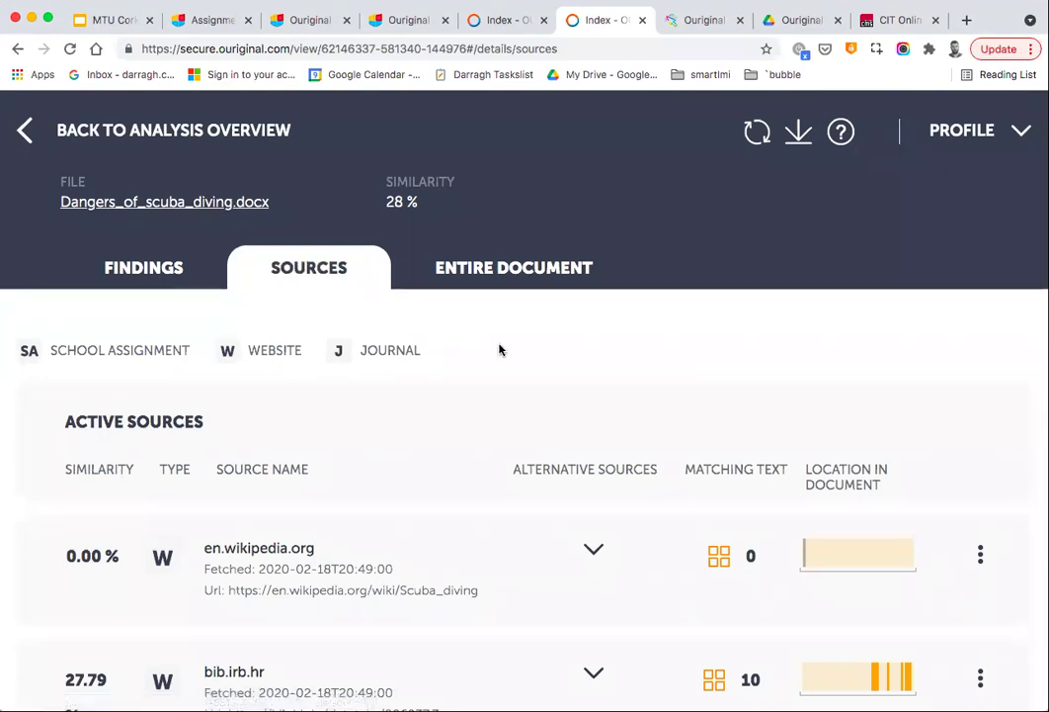
scroll(499, 349, down, 1)
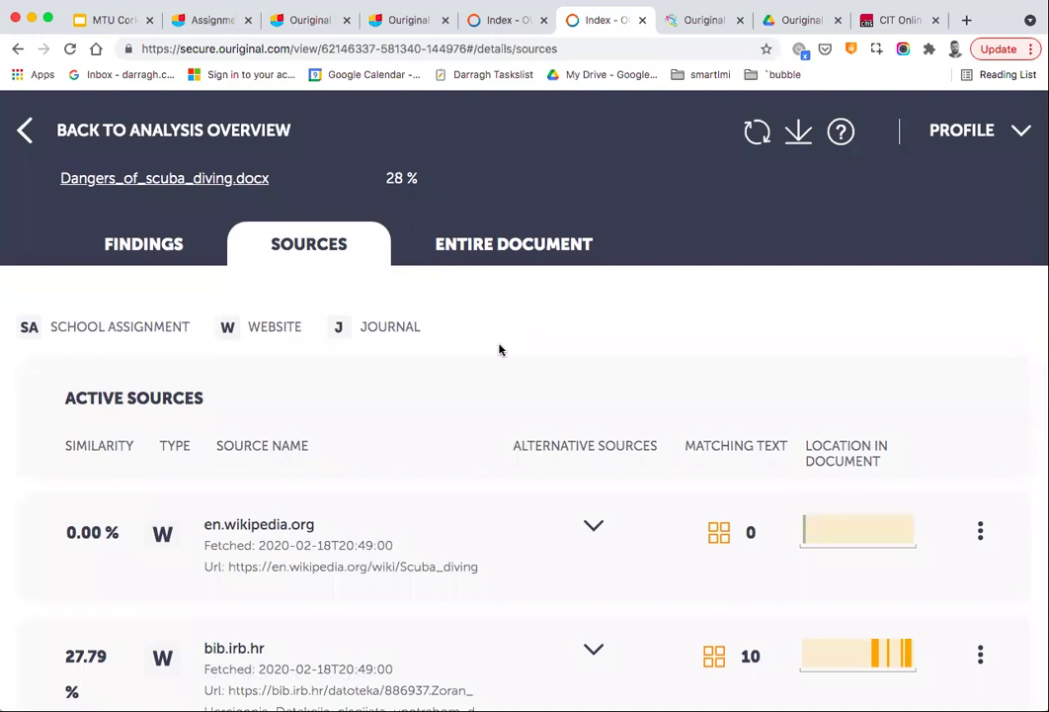
scroll(499, 349, up, 1)
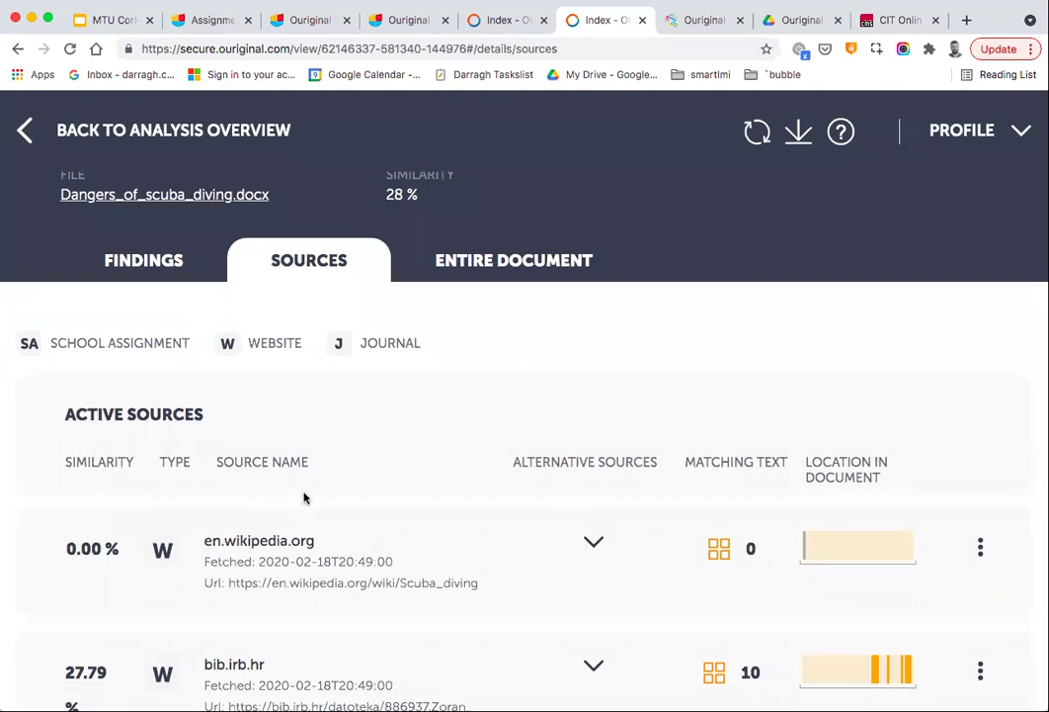
Include the scuba history passage's match in the analysis again and close its comparison.
click(494, 261)
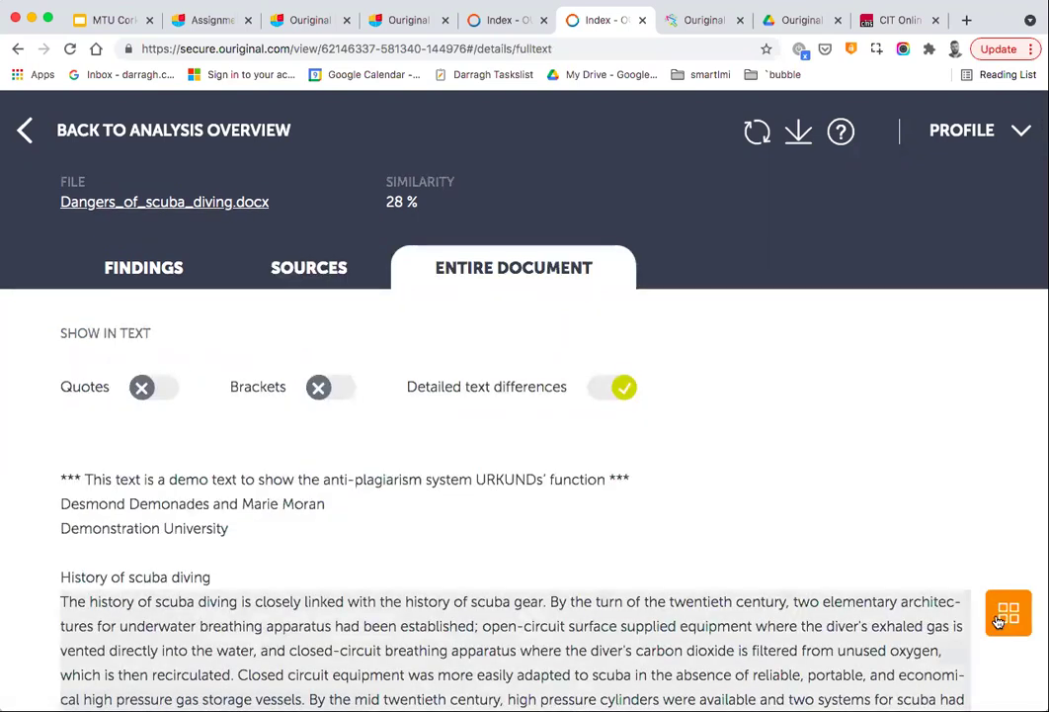
click(998, 619)
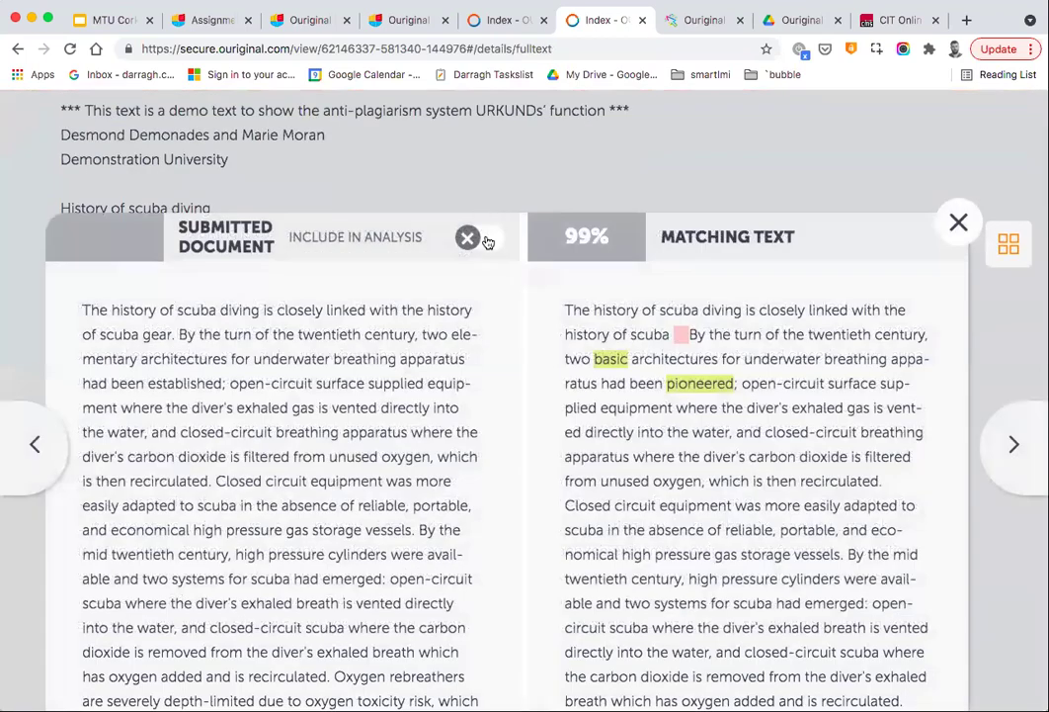
click(958, 222)
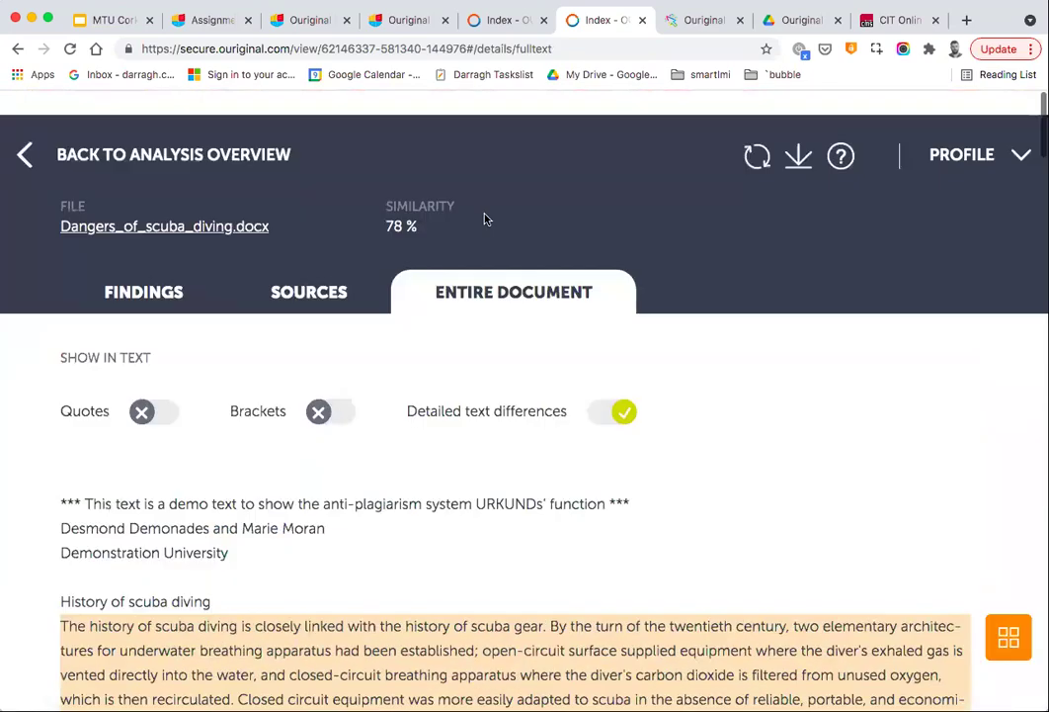
Compare the similarity, matching text and location in the document of each active source.
click(325, 281)
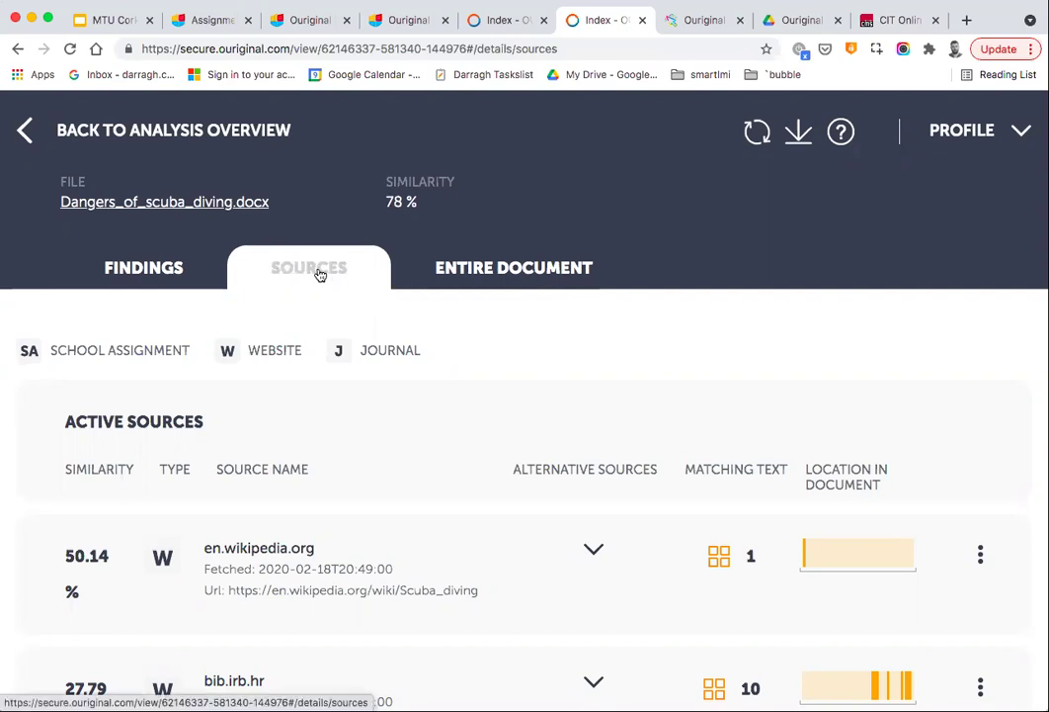
scroll(321, 274, down, 4)
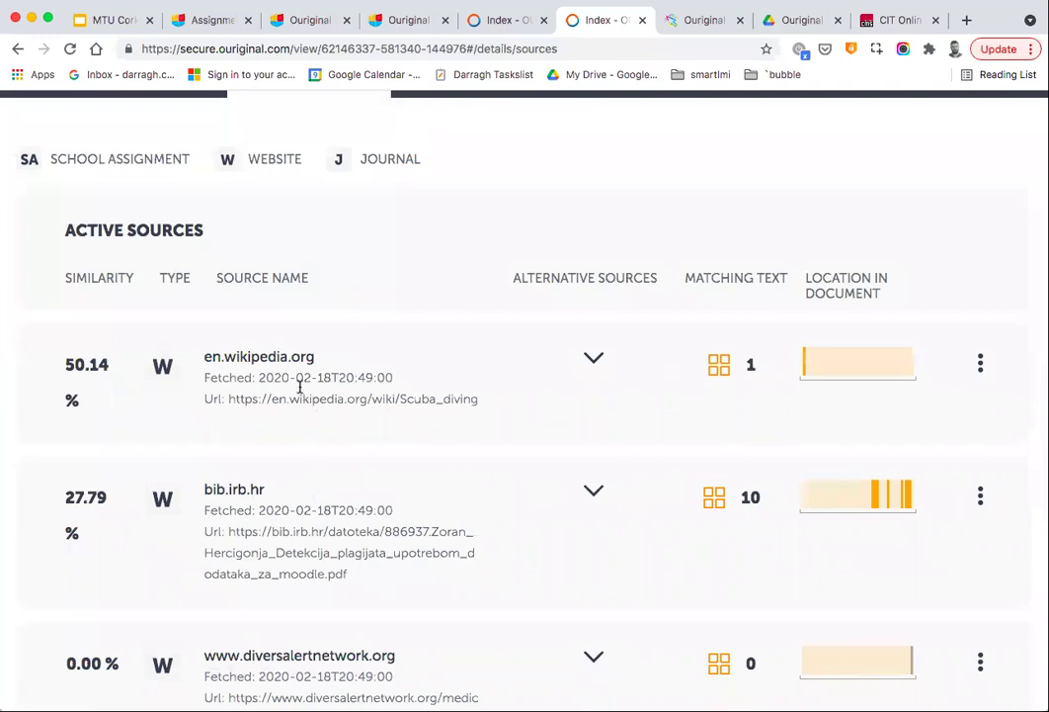
scroll(302, 381, up, 4)
scroll(299, 382, down, 2)
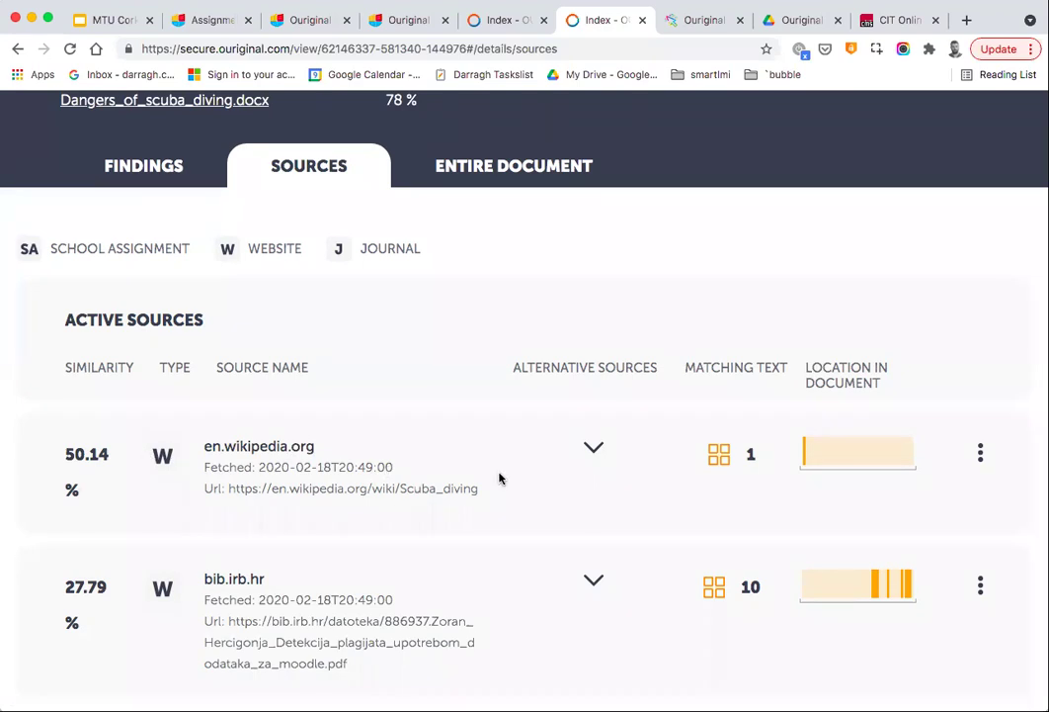
Expand the en.wikipedia.org Scuba_diving source and examine its primary and alternative sources.
click(596, 448)
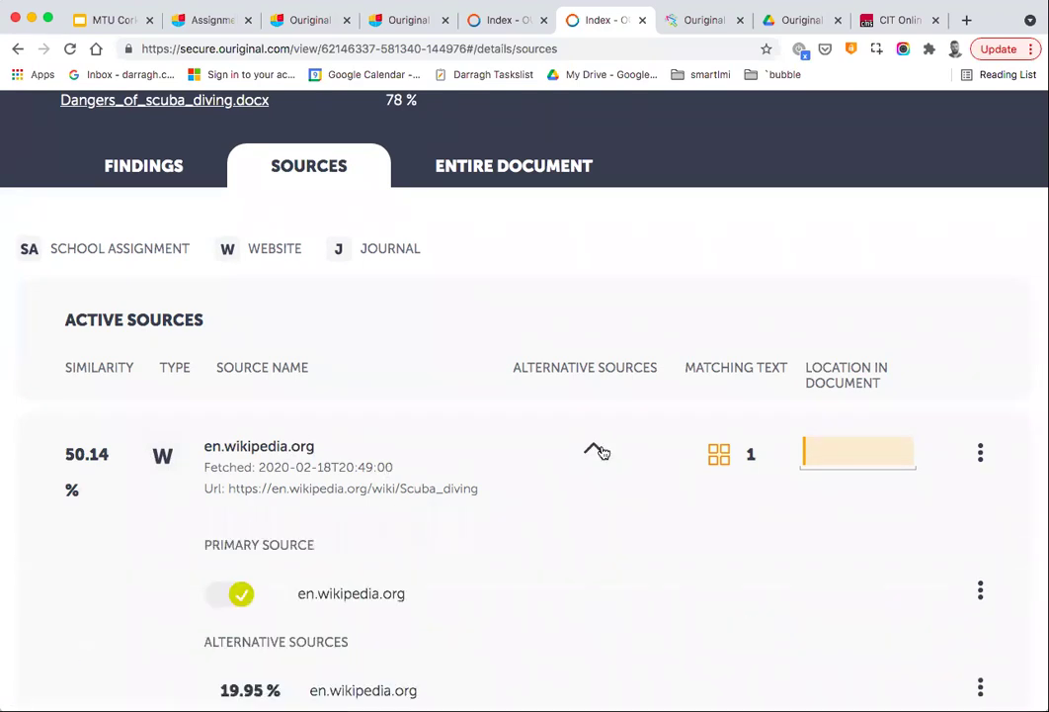
scroll(588, 440, down, 3)
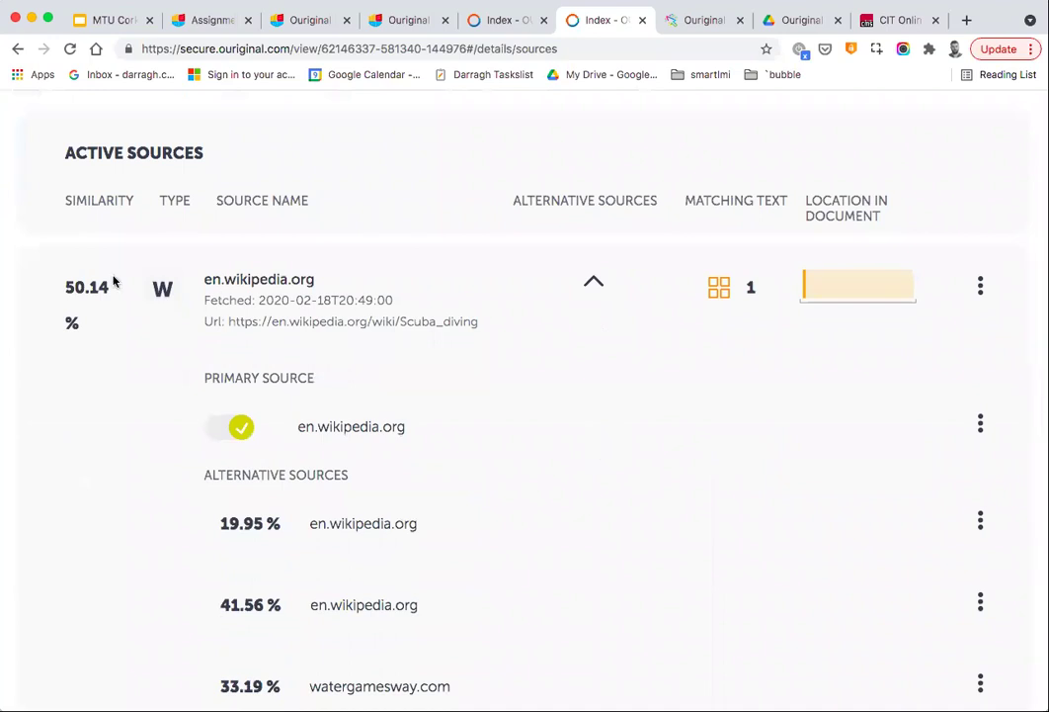
scroll(112, 279, down, 2)
scroll(137, 196, up, 1)
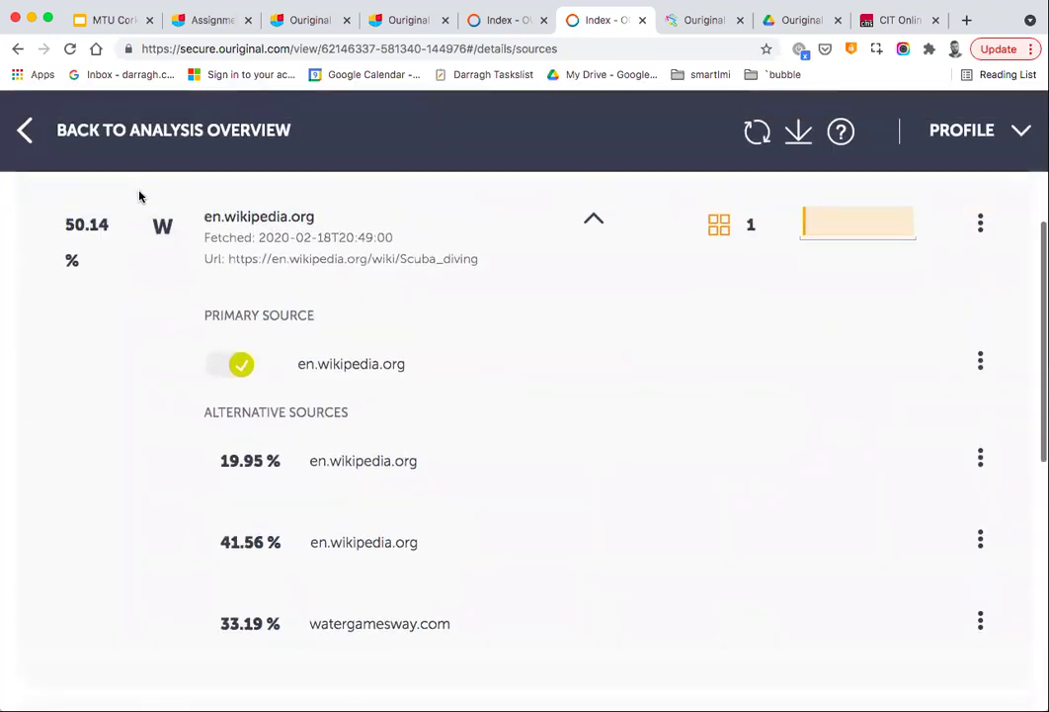
click(593, 221)
click(593, 221)
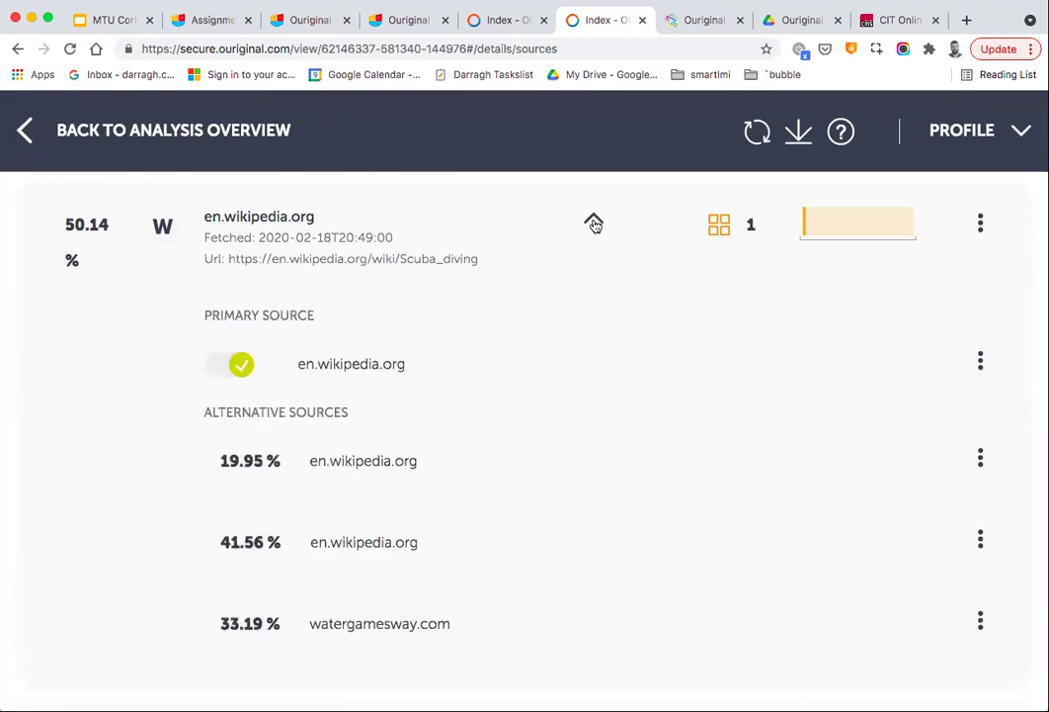
scroll(594, 235, down, 1)
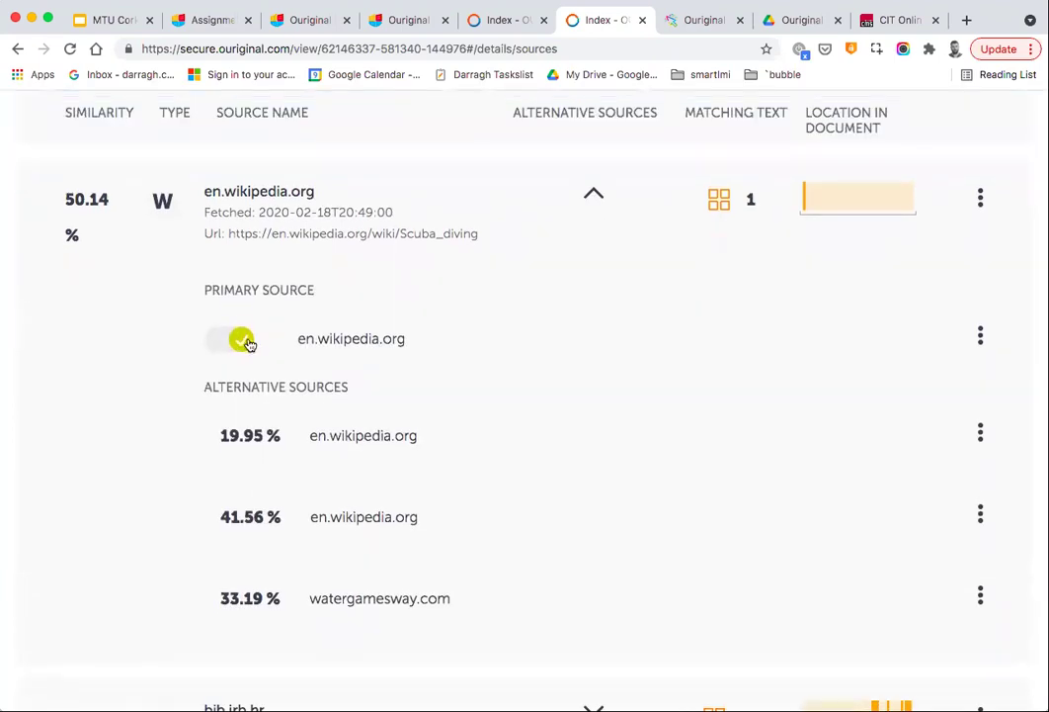
drag(298, 340, 363, 339)
click(424, 347)
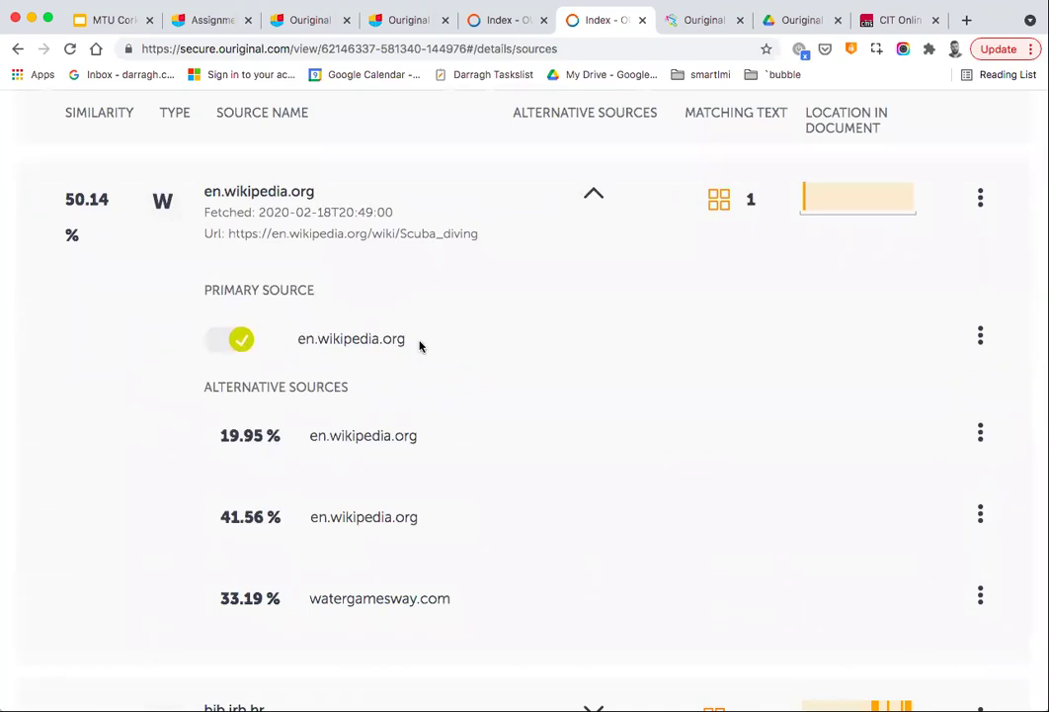
Exclude the primary source en.wikipedia.org from the analysis and collapse its details.
click(232, 346)
click(392, 591)
scroll(527, 480, up, 5)
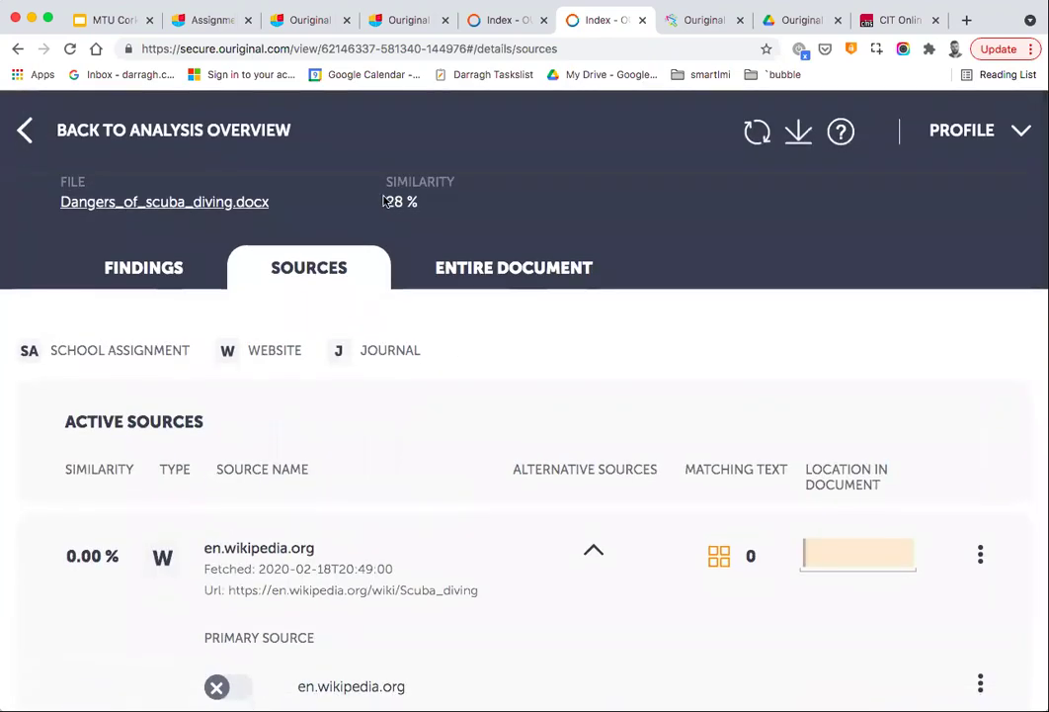
click(593, 550)
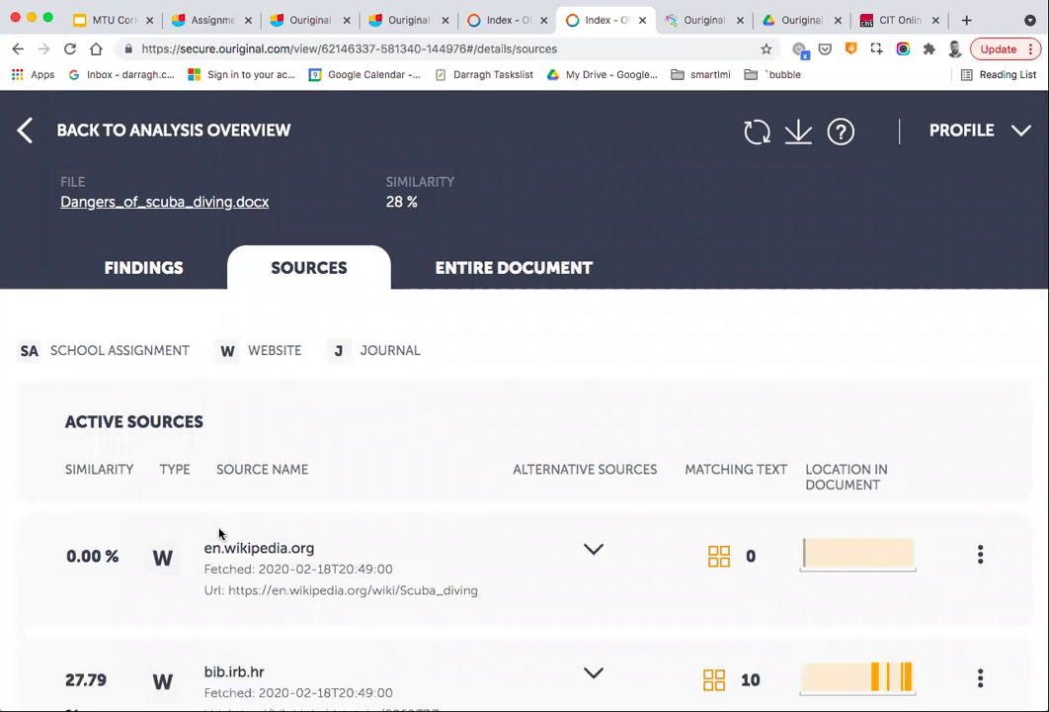
Highlight the en.wikipedia.org source entry and the overall similarity score, and check the entire document.
drag(218, 531, 373, 584)
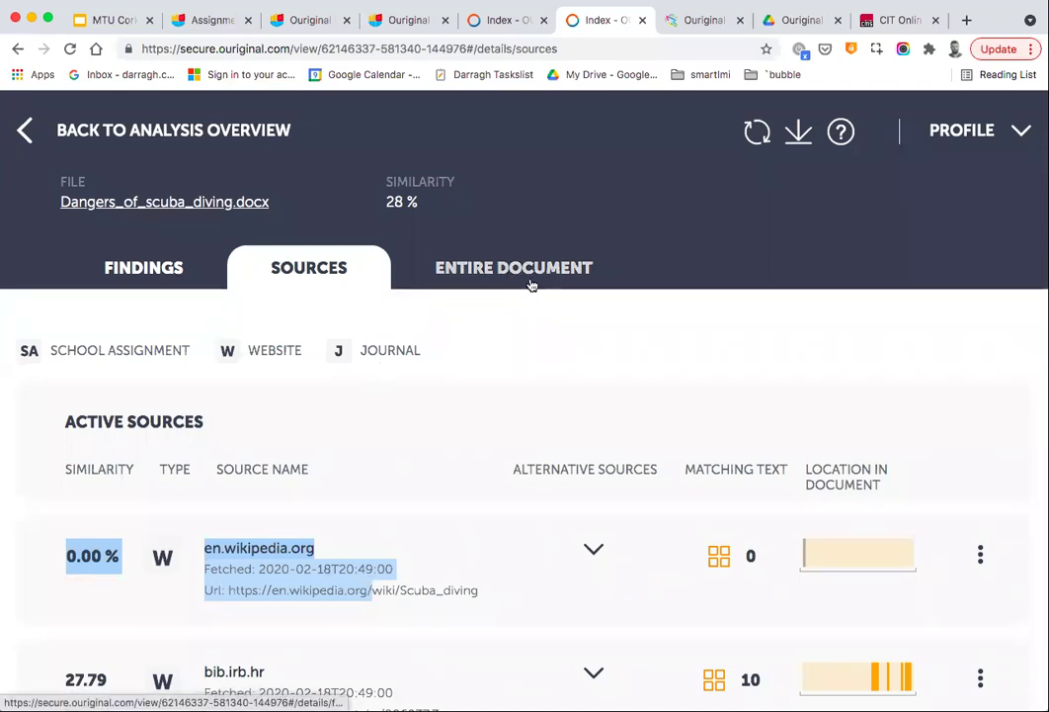
drag(375, 202, 429, 206)
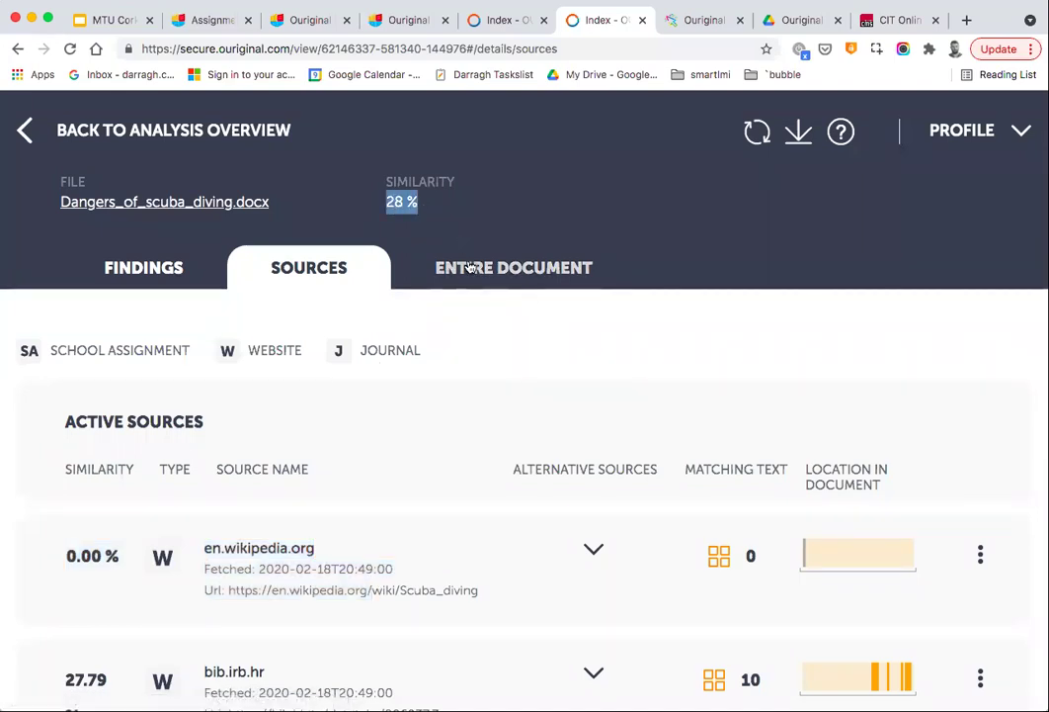
click(472, 268)
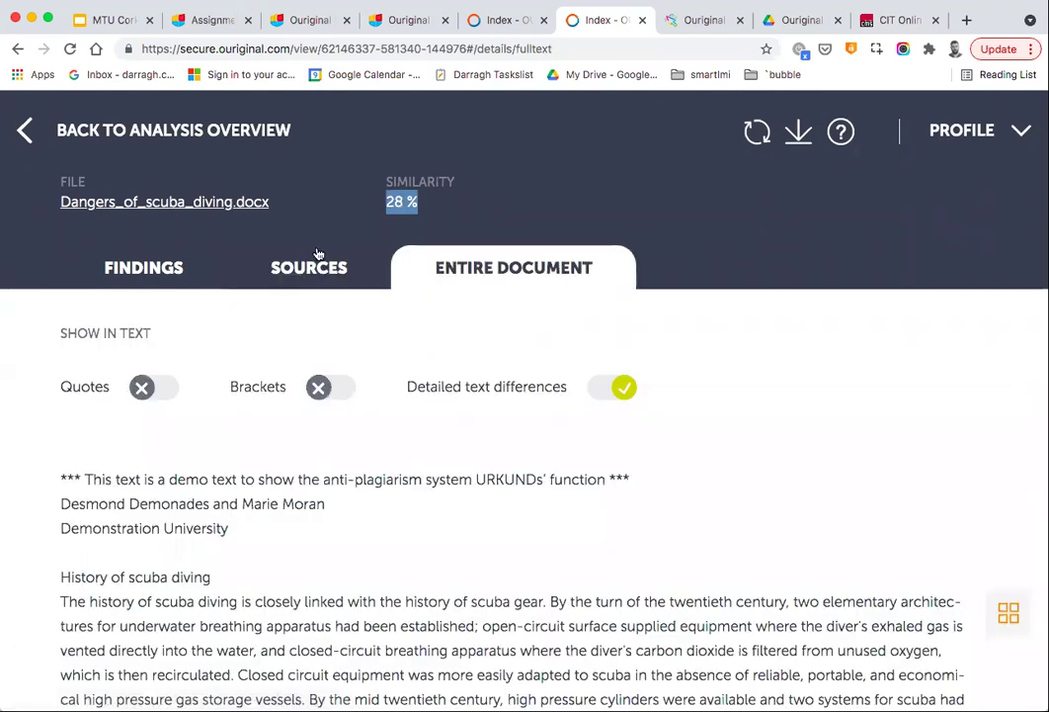
Return to the active sources and expand the excluded en.wikipedia.org source to examine its alternative sources.
click(312, 271)
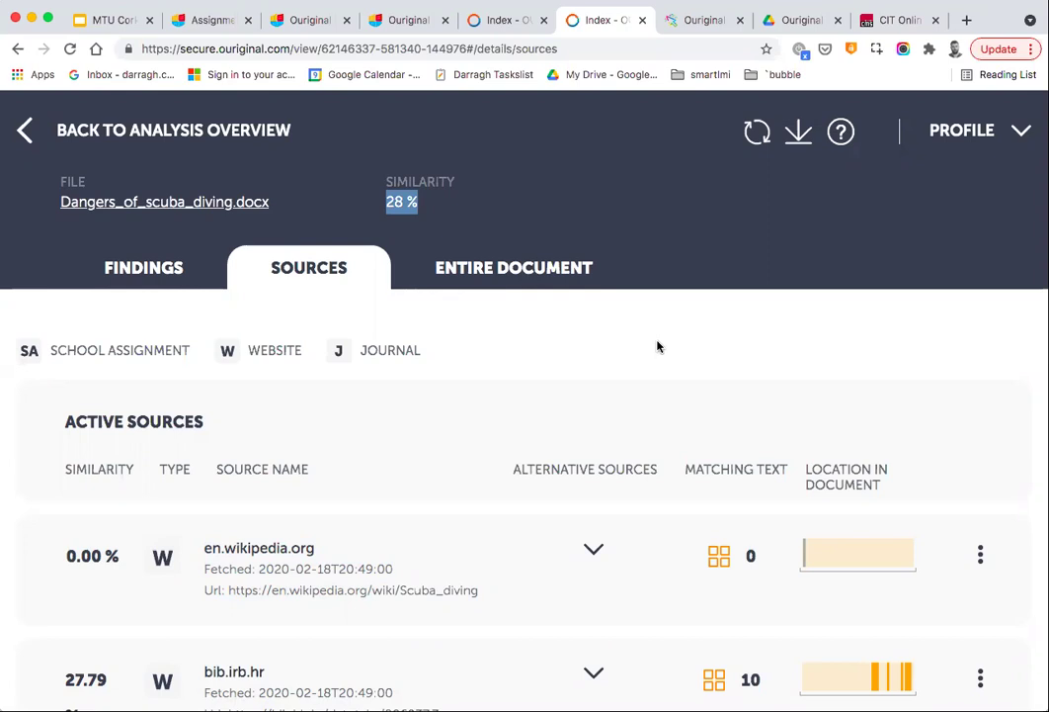
scroll(658, 346, down, 4)
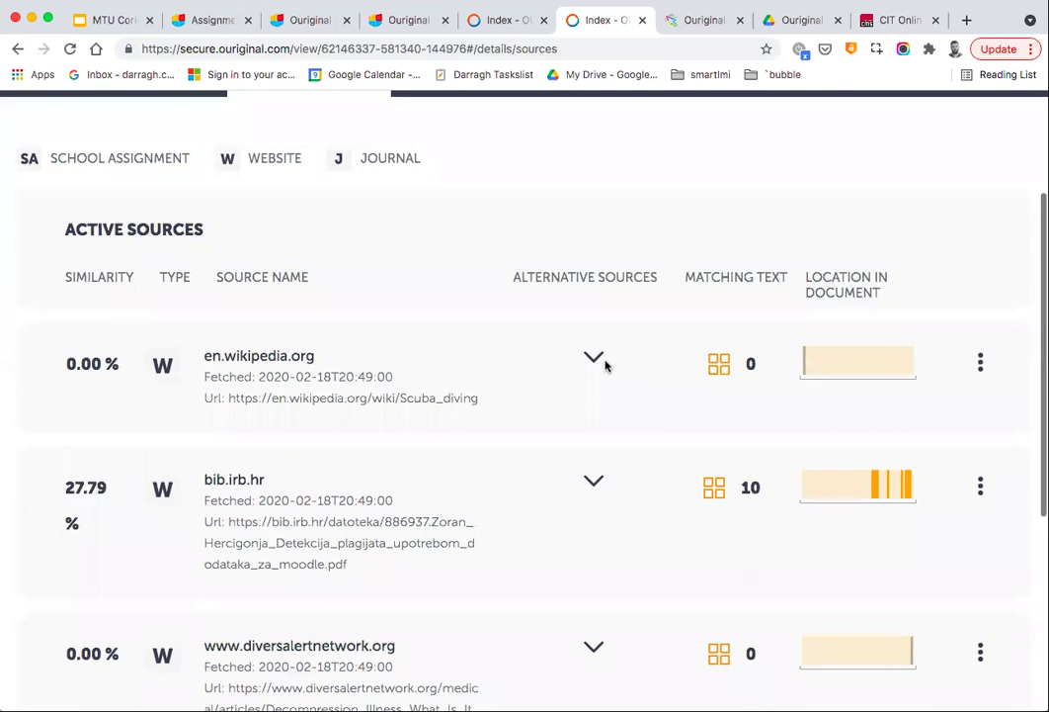
click(594, 358)
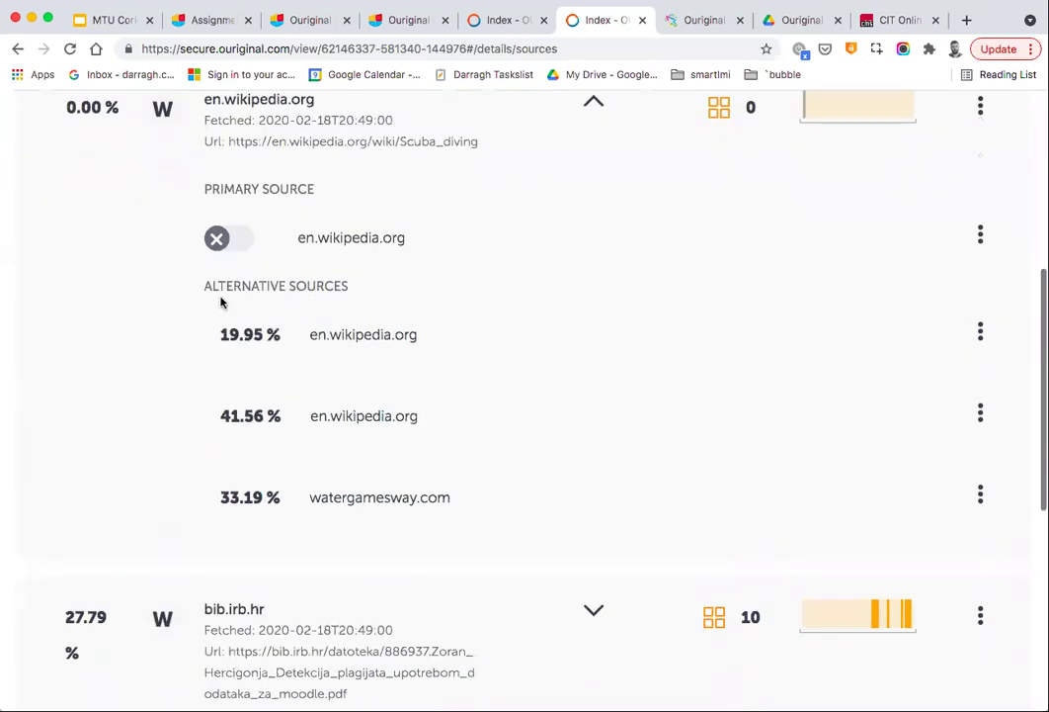
Include and re-exclude the en.wikipedia.org Scuba_diving primary source, cancel the level choice, and highlight its alternative sources.
click(230, 240)
click(233, 243)
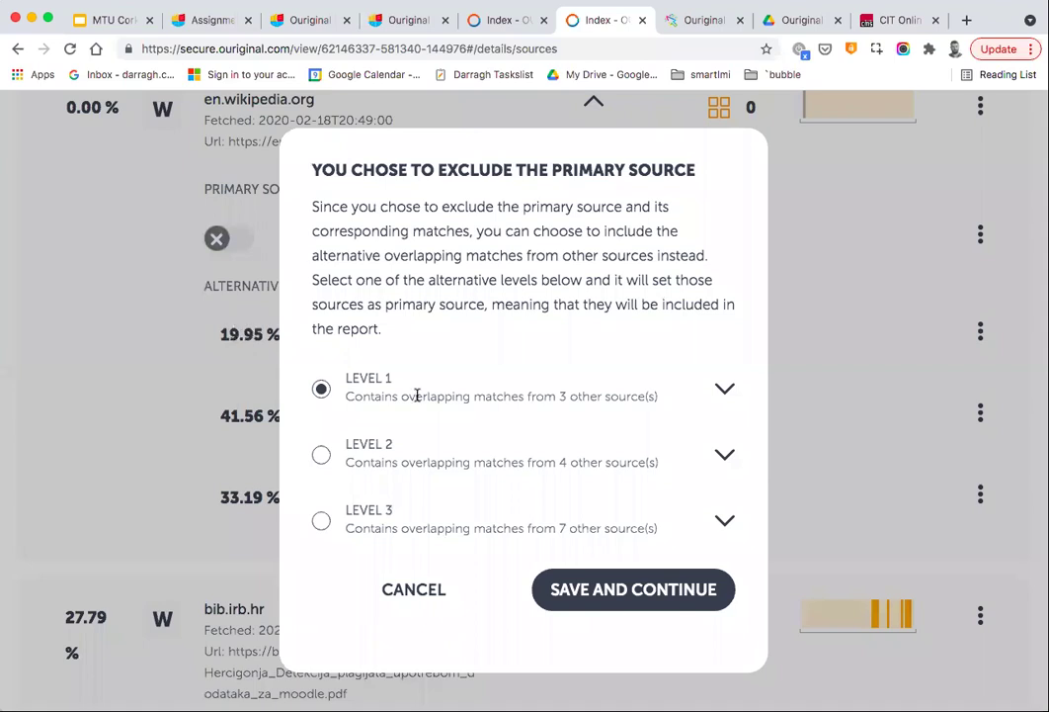
click(414, 589)
drag(310, 329, 427, 491)
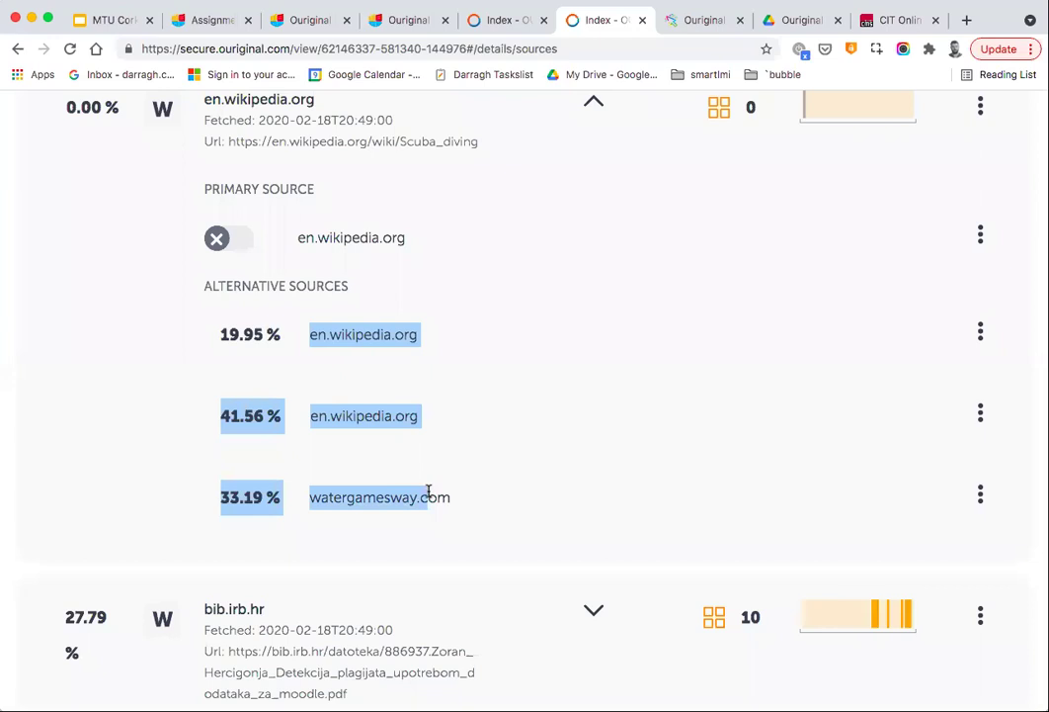
click(330, 262)
Re-include the en.wikipedia.org Scuba_diving primary source, exclude it again, and load the Level 3 alternative matches instead.
click(232, 237)
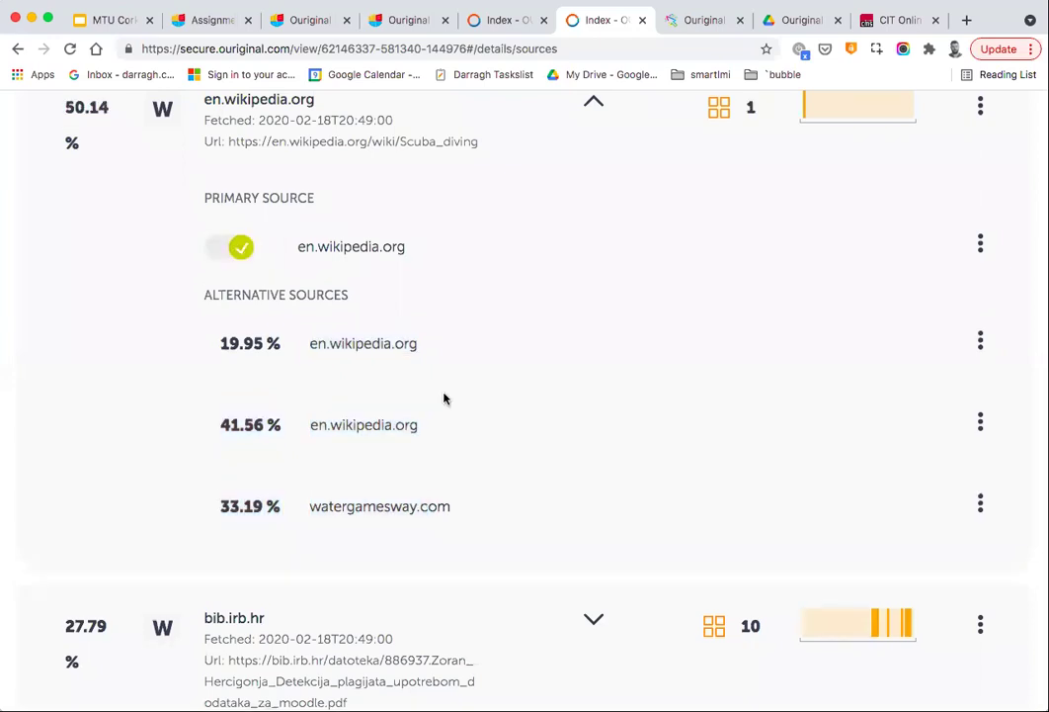
click(237, 245)
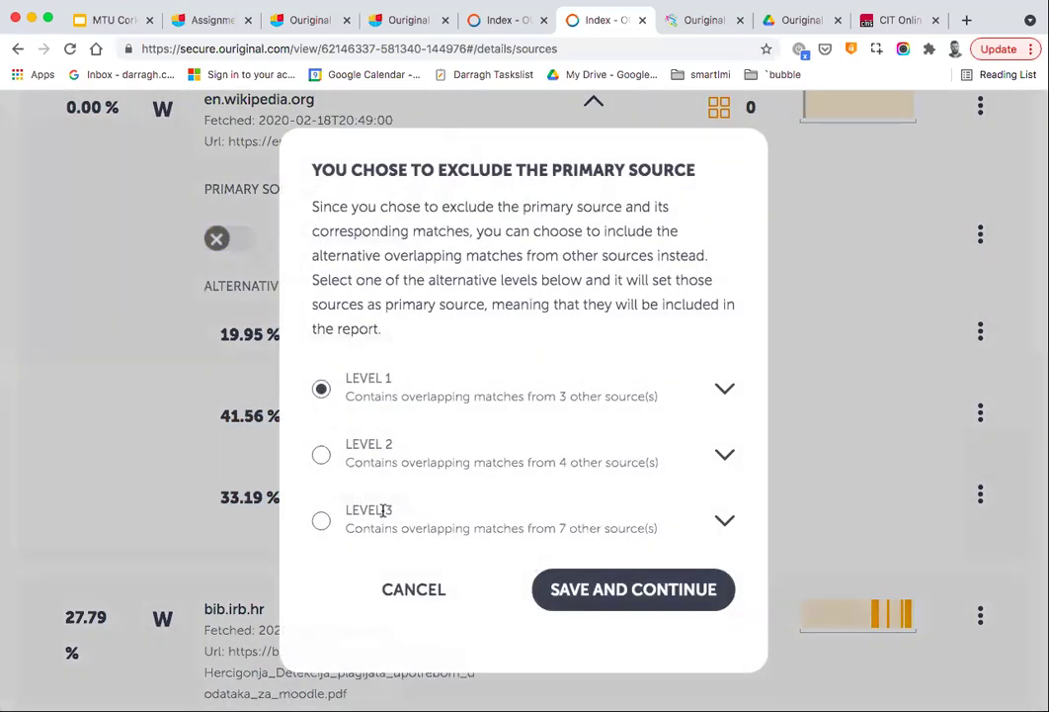
click(322, 520)
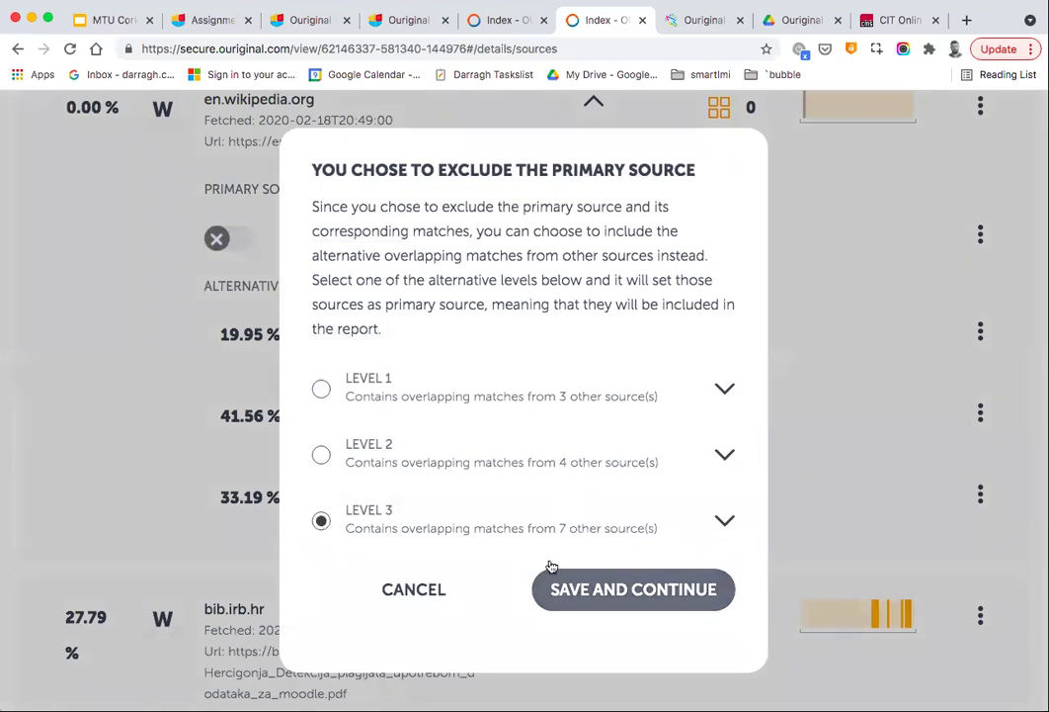
click(617, 571)
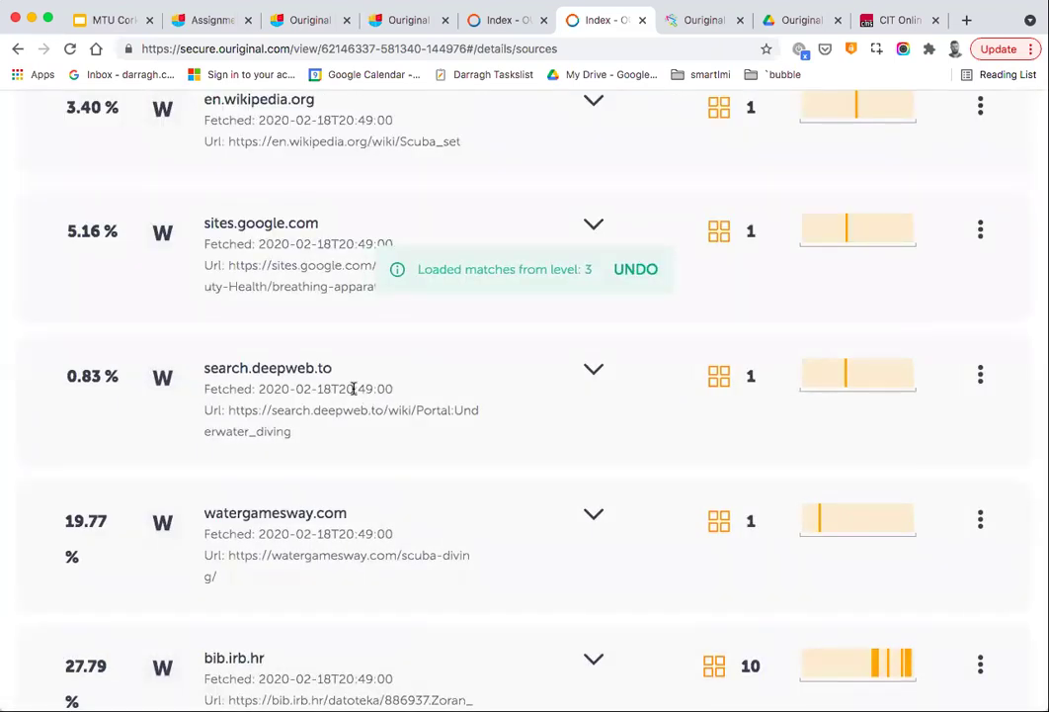
Expand the en.wikipedia.org Scuba_set source and examine its alternative source, the other active sources and the overall similarity.
scroll(353, 388, up, 4)
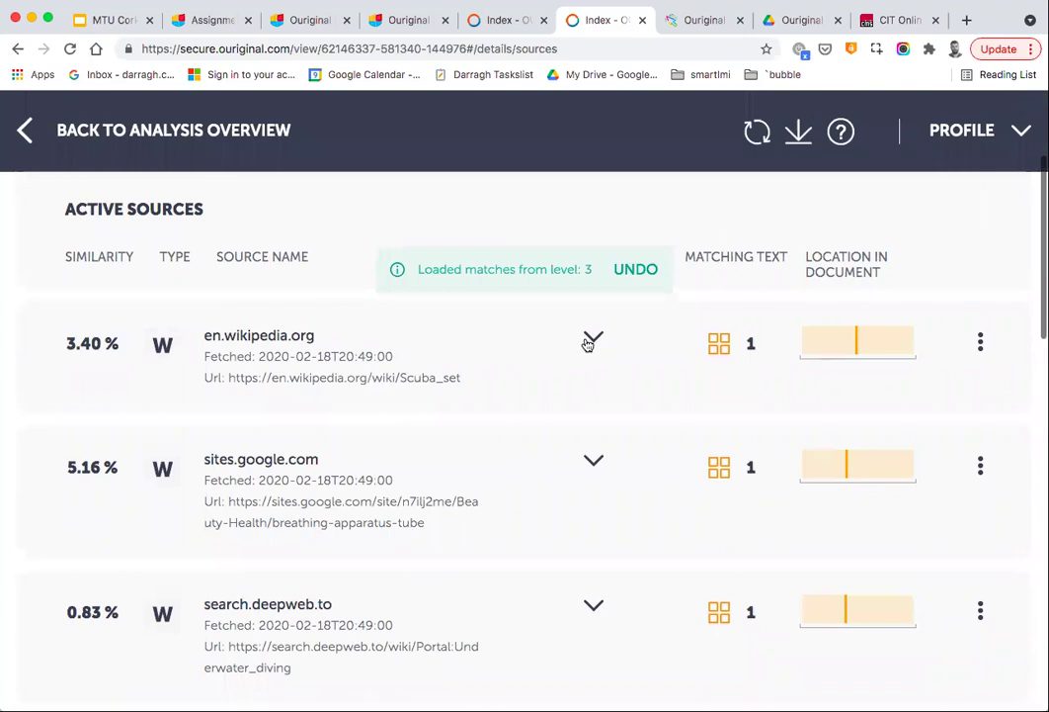
click(591, 339)
scroll(445, 514, down, 2)
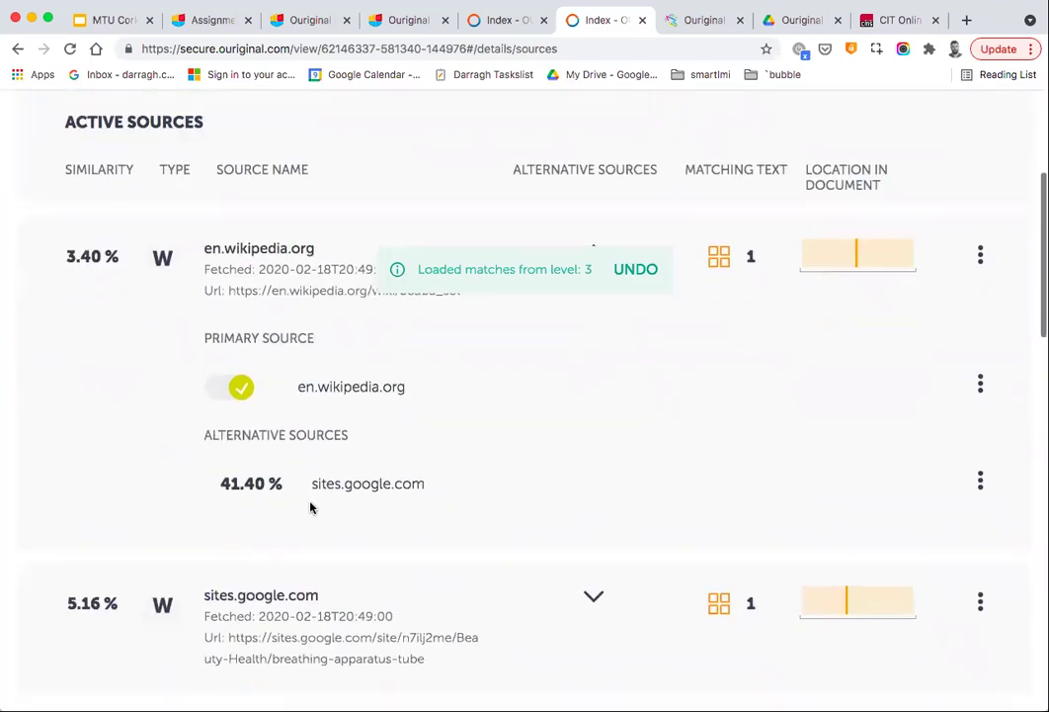
scroll(359, 394, down, 4)
scroll(598, 407, down, 4)
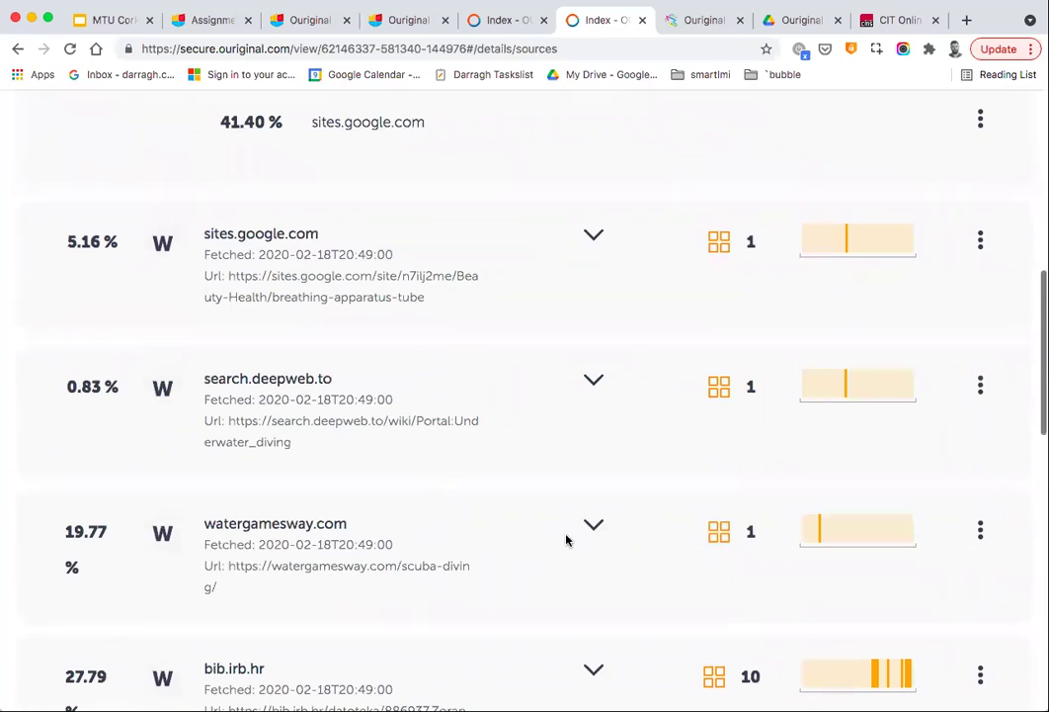
scroll(566, 539, up, 1)
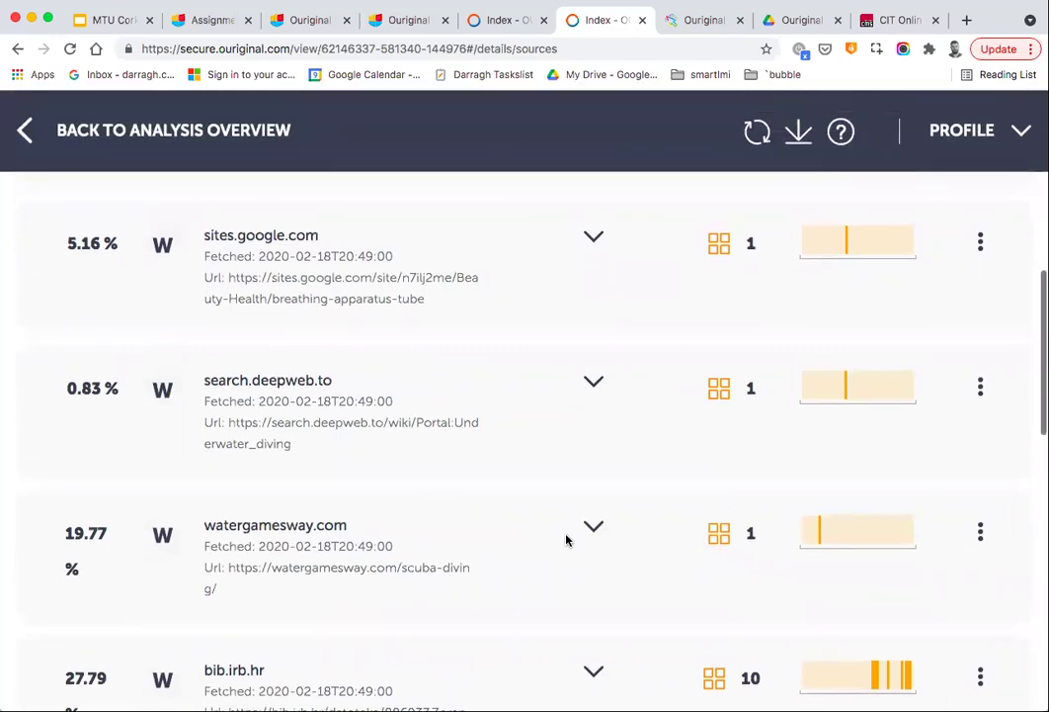
scroll(566, 539, up, 1)
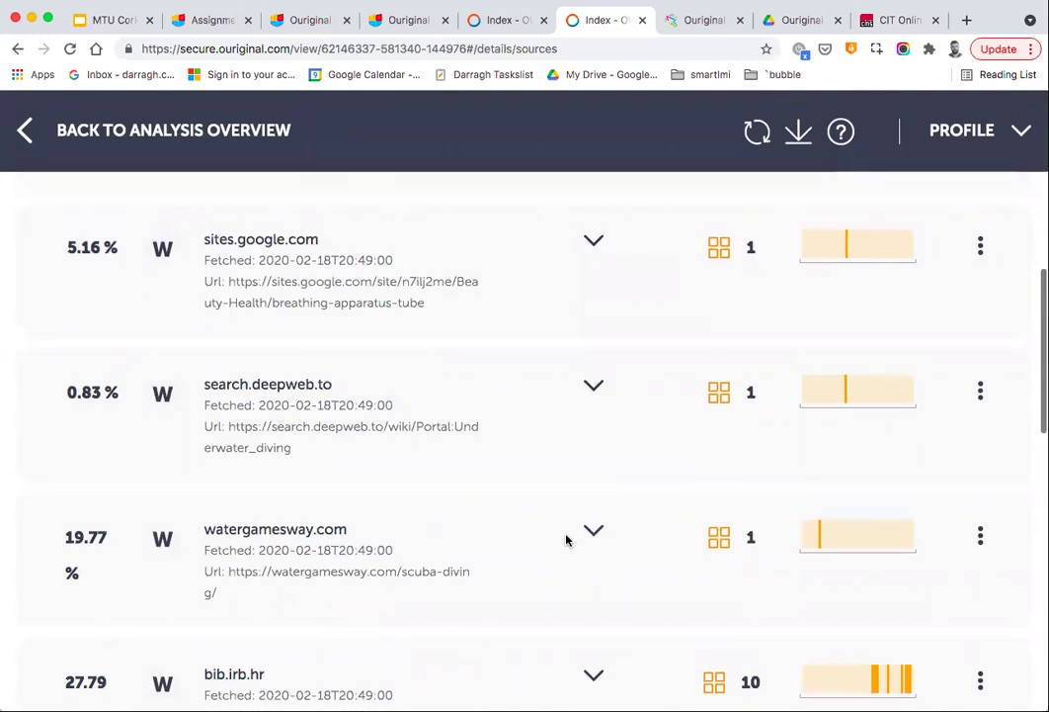
scroll(566, 539, up, 1)
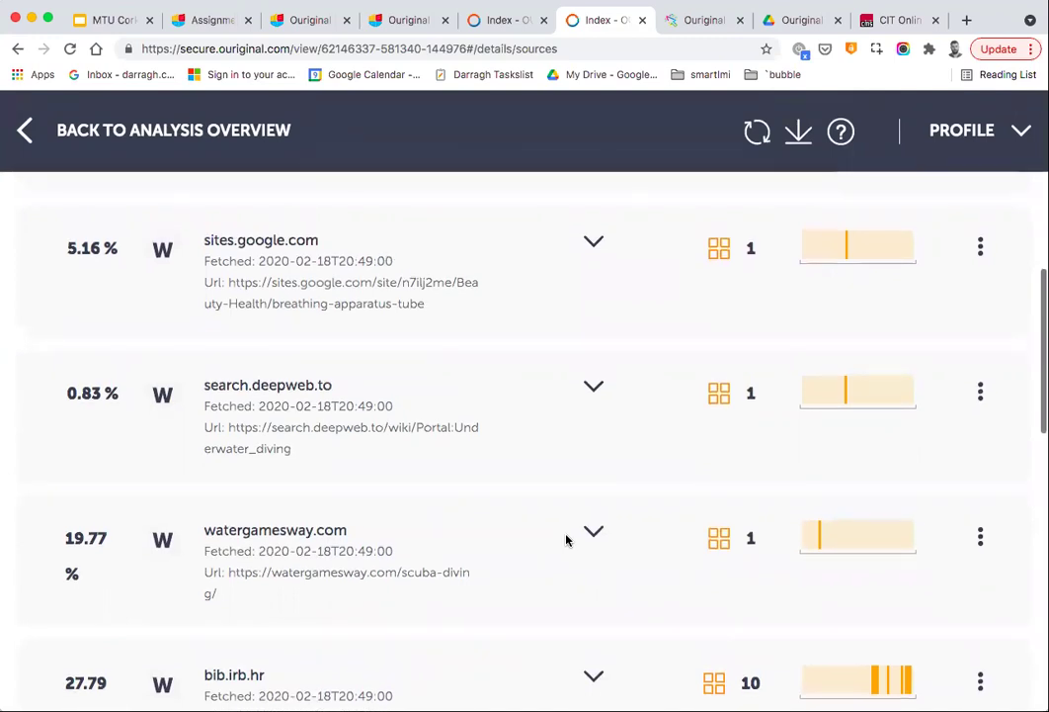
scroll(566, 538, up, 10)
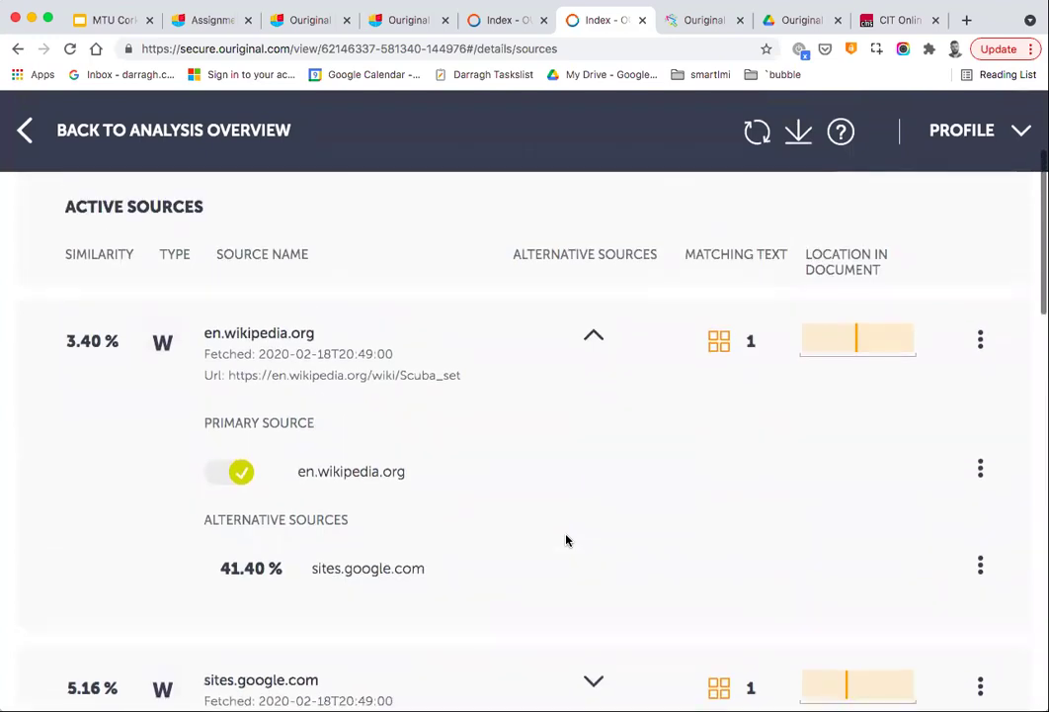
scroll(567, 538, up, 3)
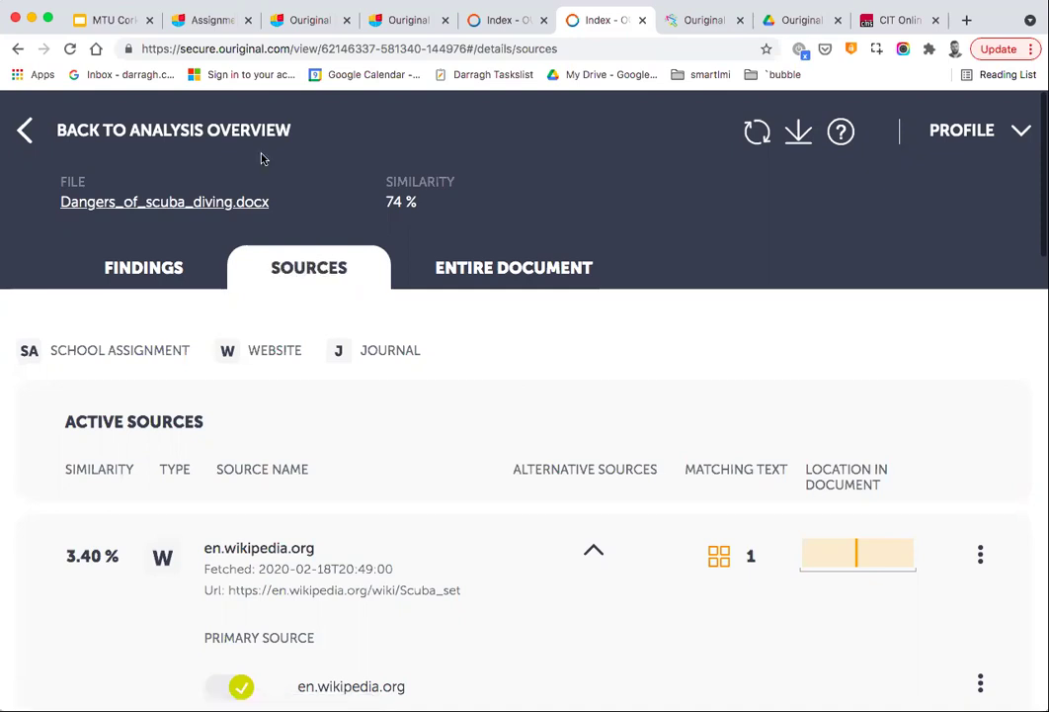
Return to the analysis overview and review the page findings and the similarity comparison.
click(89, 130)
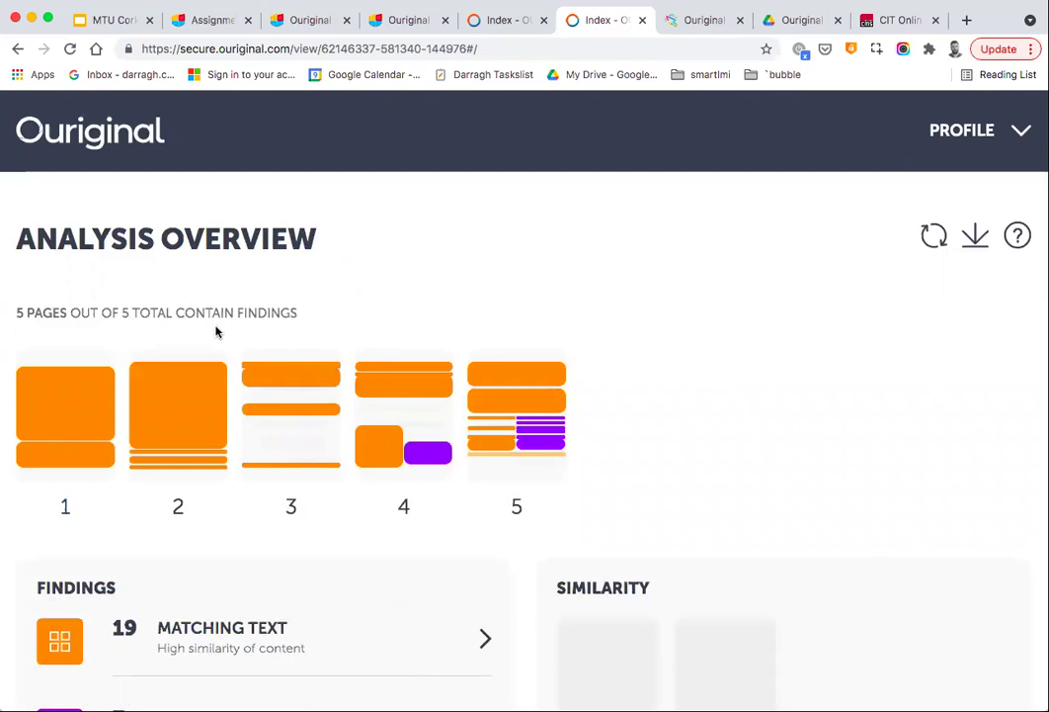
scroll(217, 332, down, 2)
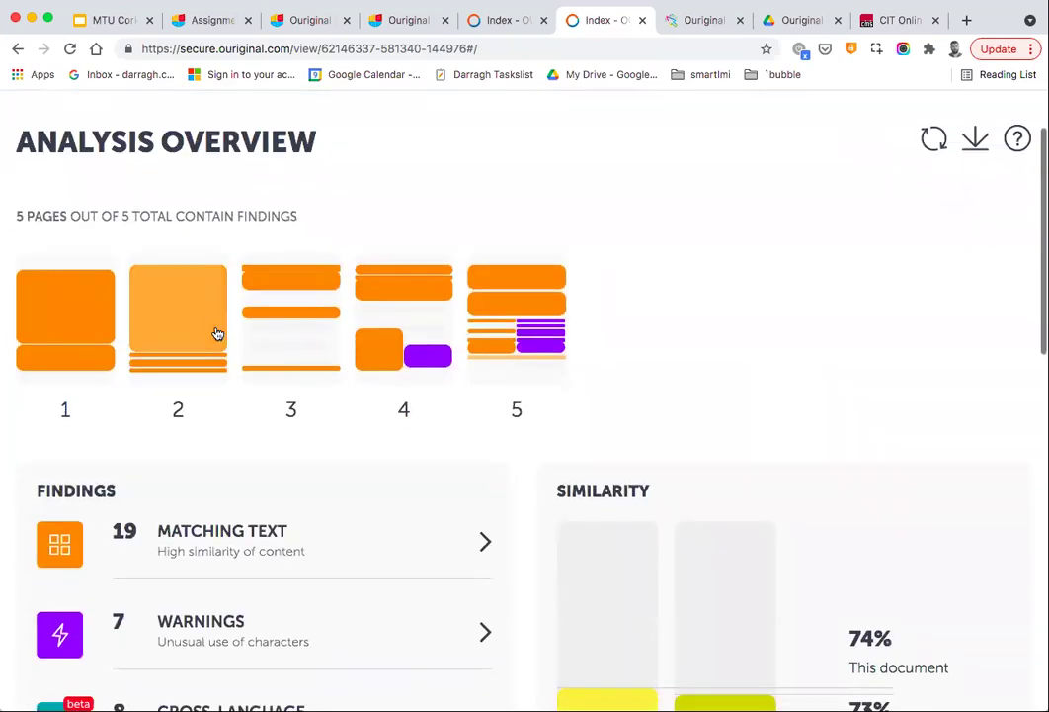
scroll(217, 326, up, 2)
scroll(216, 326, down, 7)
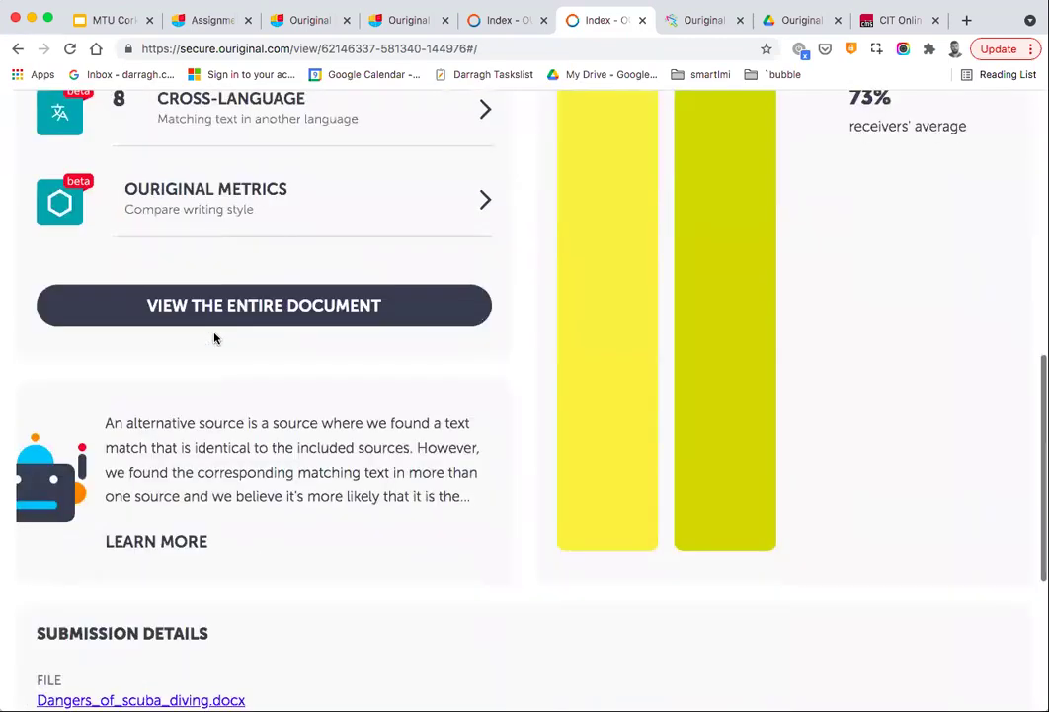
Go back to the document's active sources and exclude the en.wikipedia.org Scuba_set primary source without loading alternative matches.
click(214, 306)
click(318, 285)
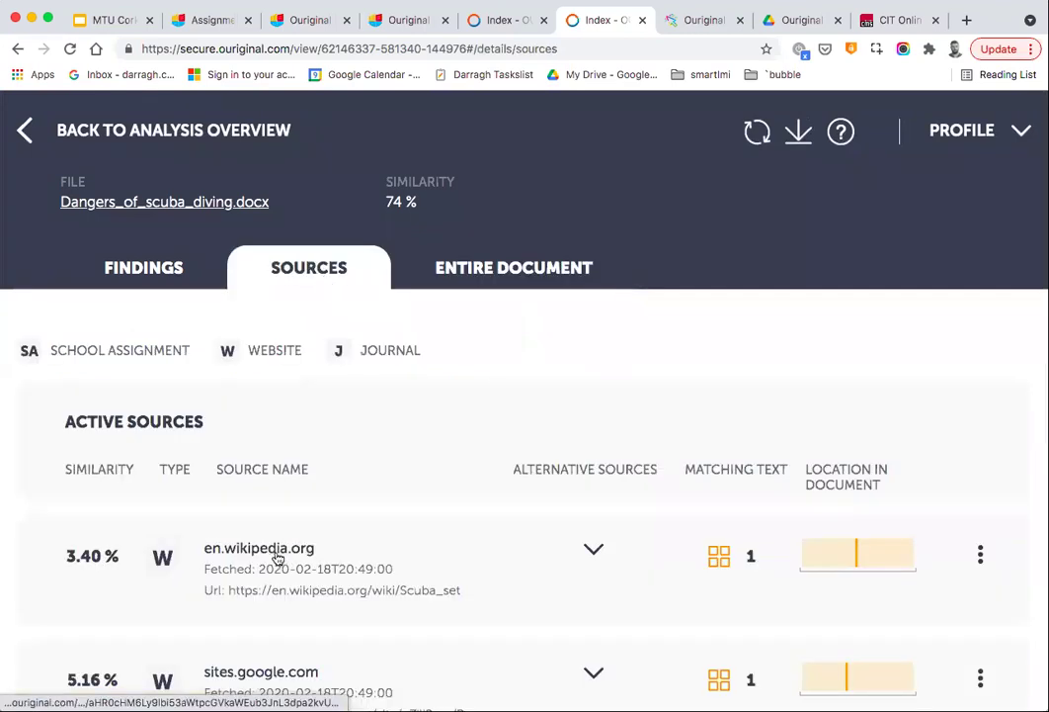
click(594, 551)
click(243, 686)
click(605, 523)
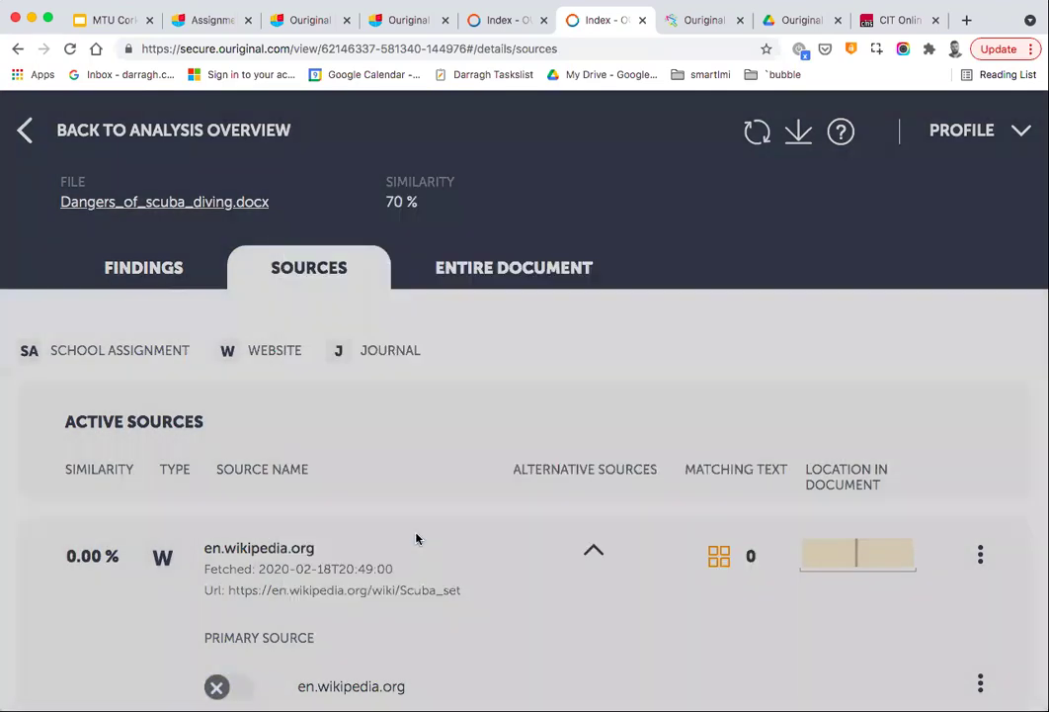
scroll(498, 376, down, 10)
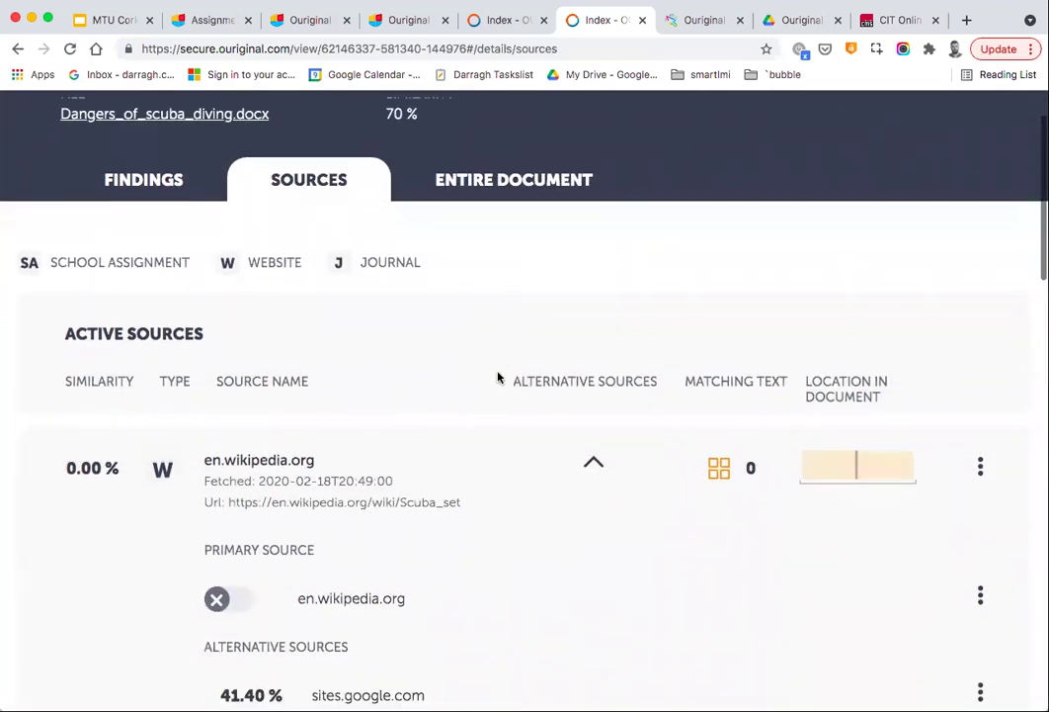
scroll(499, 376, up, 10)
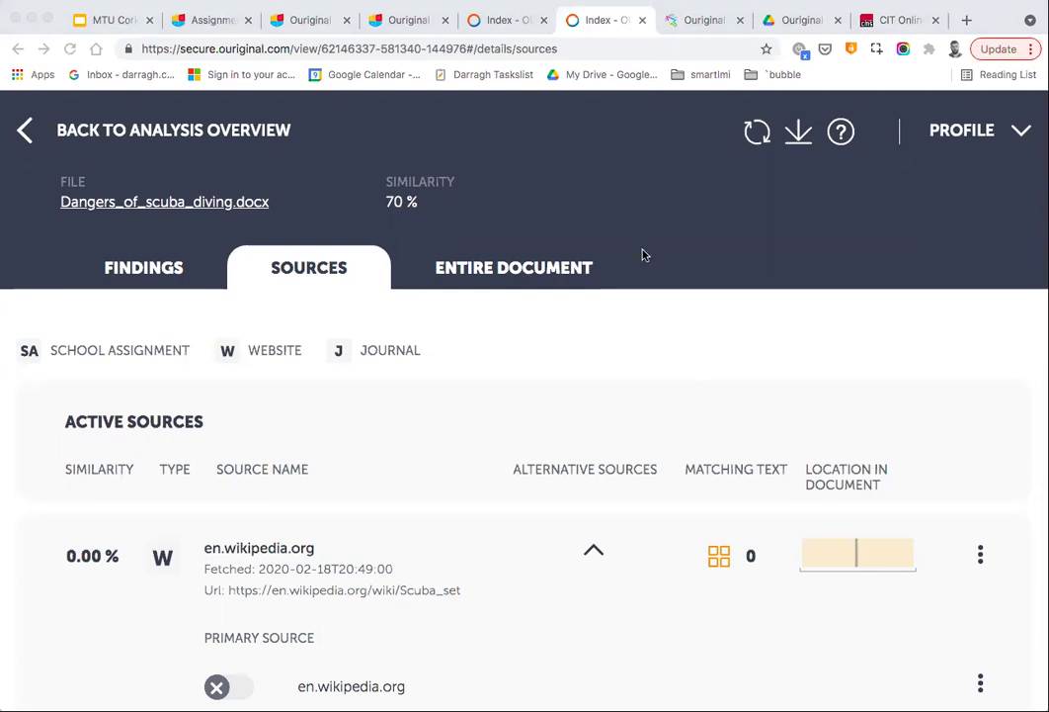
click(593, 336)
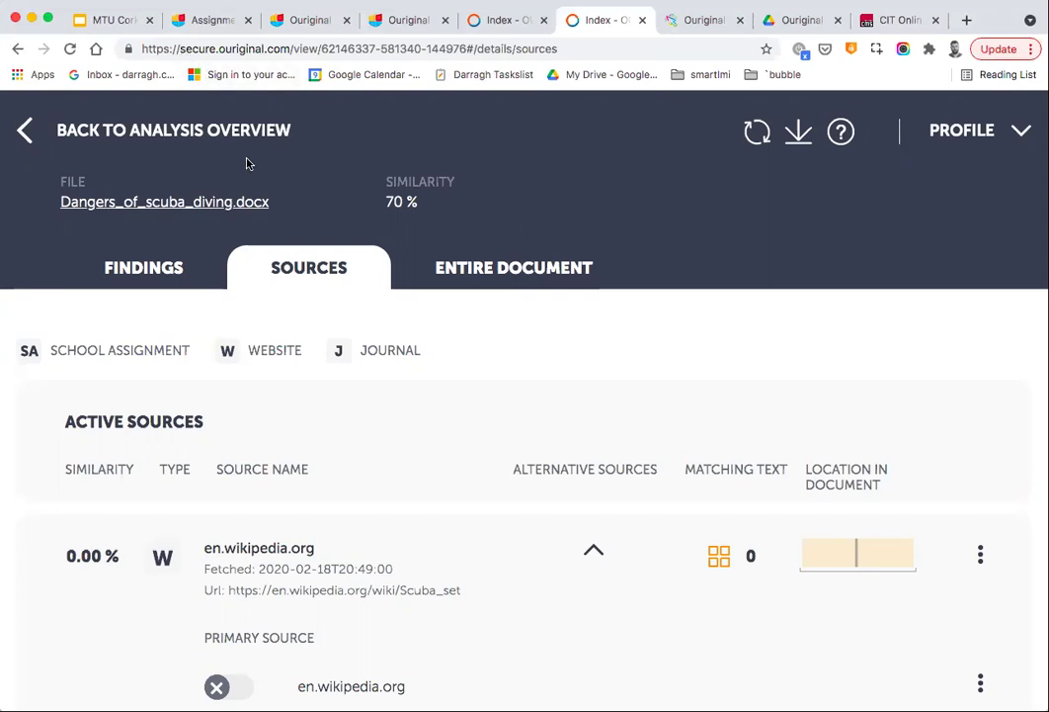
Return to the analysis overview and examine the highlighted pages, the findings categories and the document's similarity against the receivers' average.
click(184, 129)
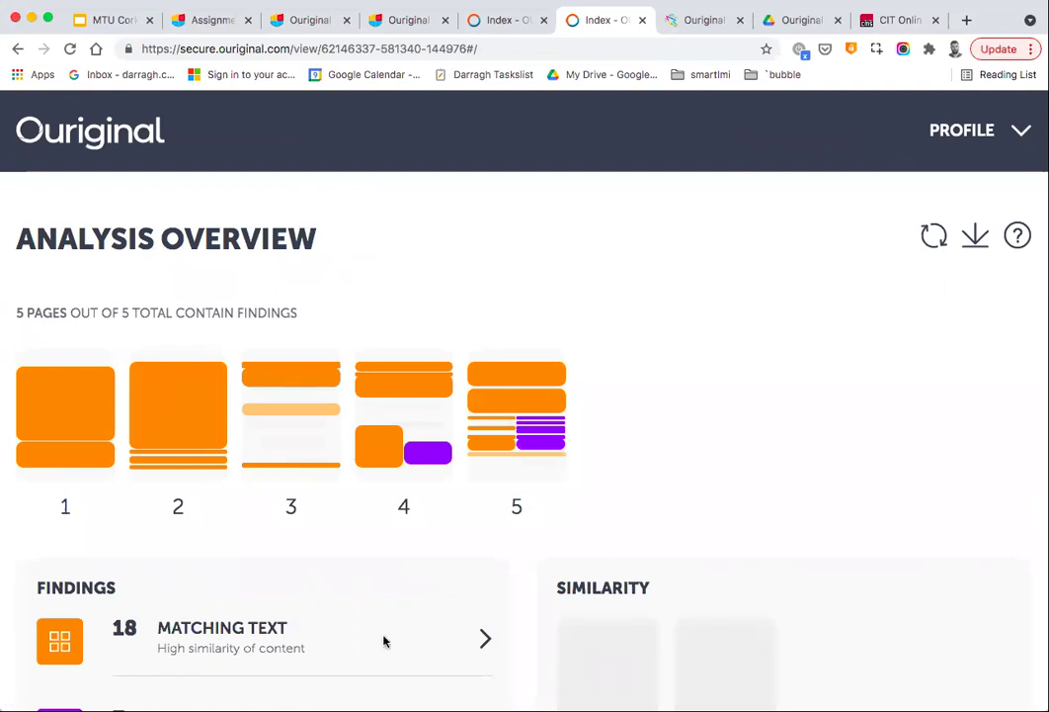
scroll(665, 386, down, 2)
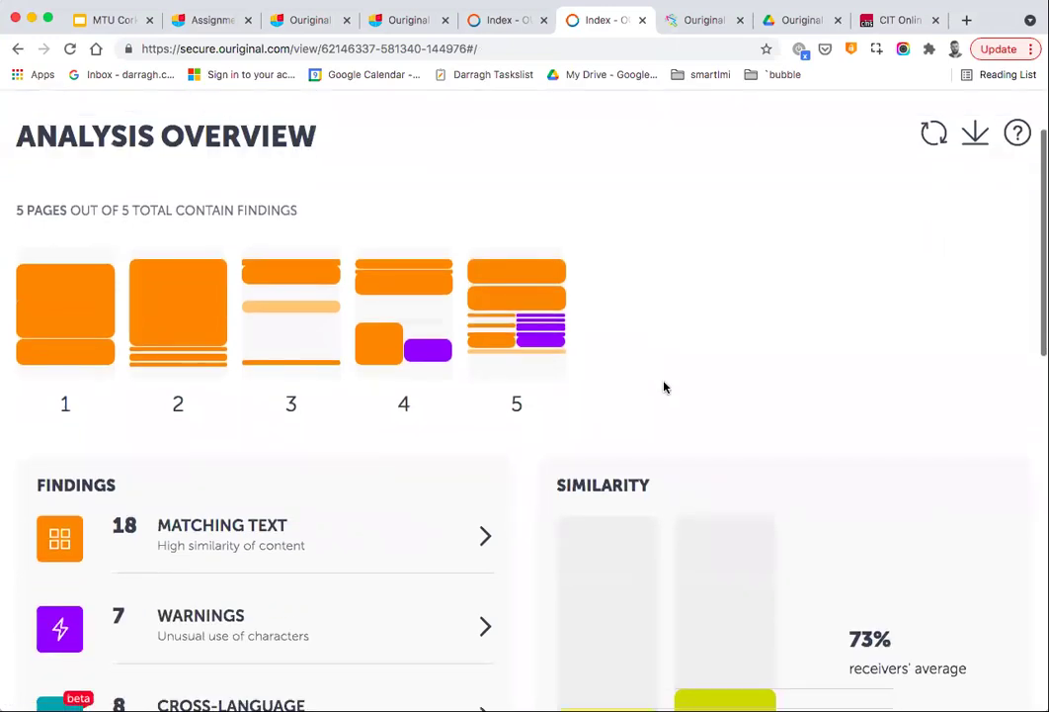
scroll(696, 255, down, 3)
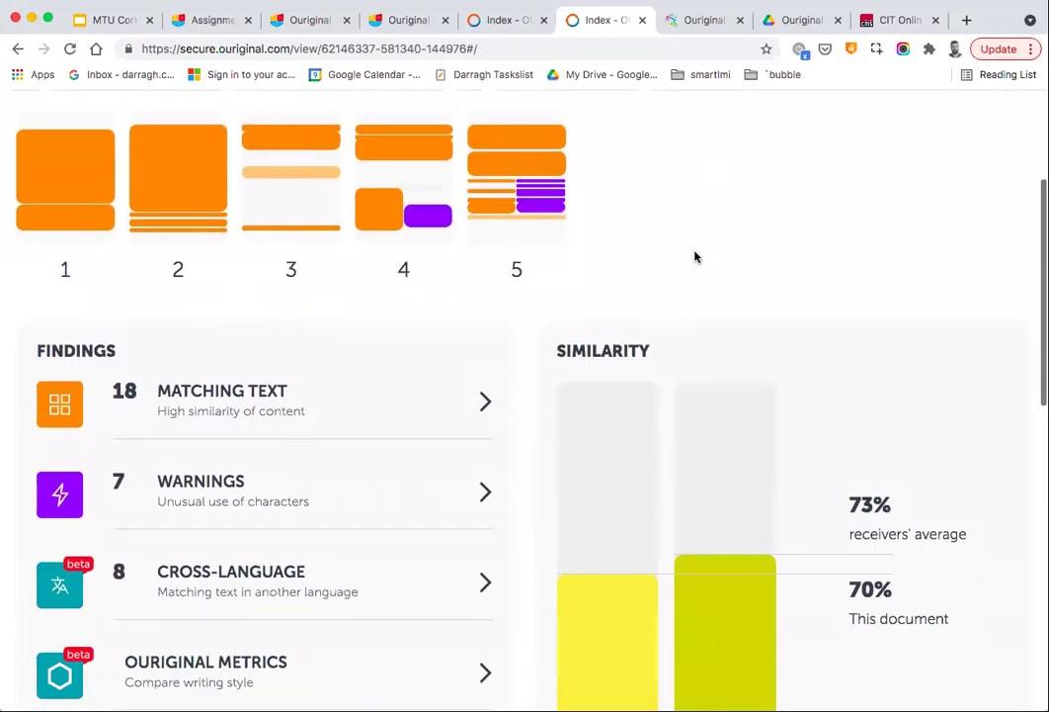
scroll(687, 176, down, 1)
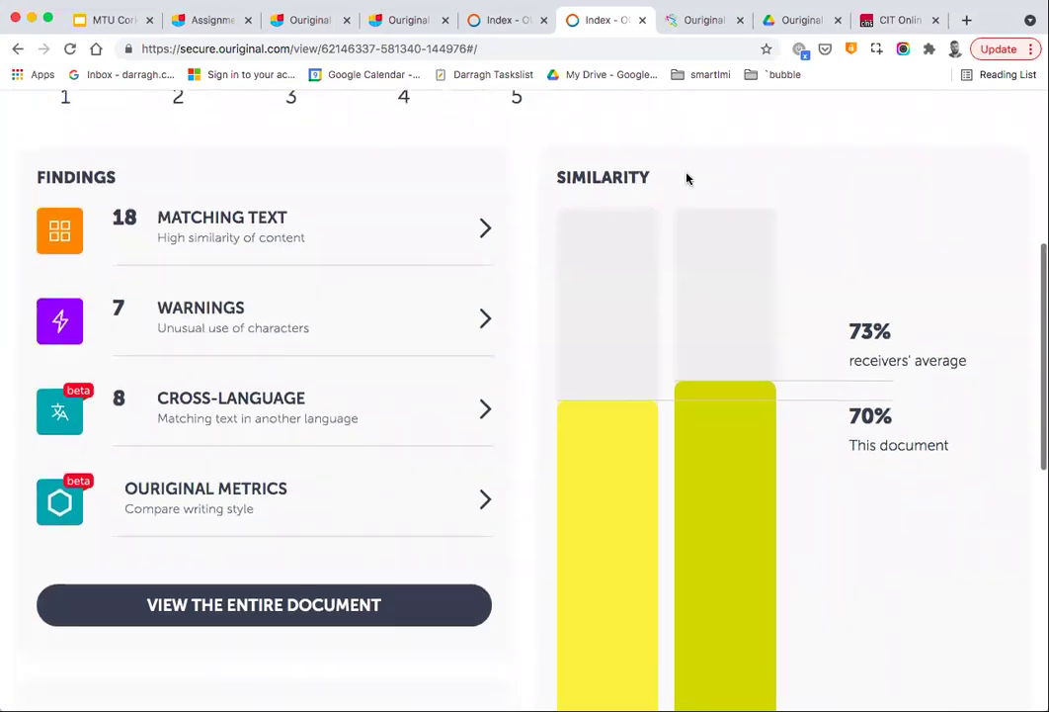
scroll(688, 177, up, 3)
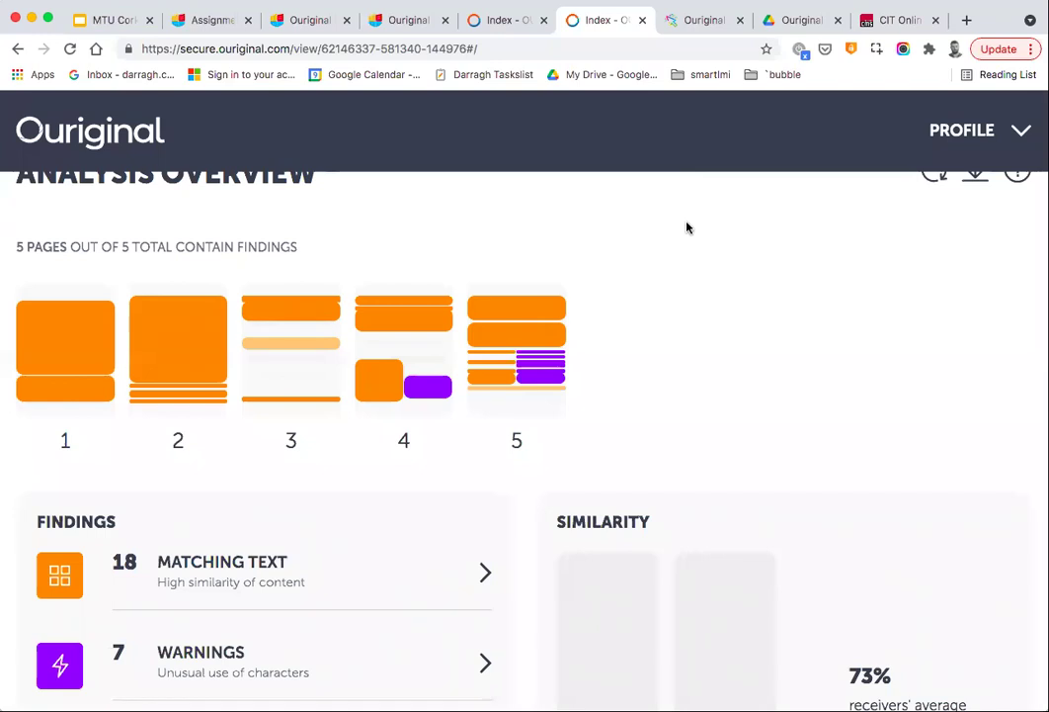
scroll(687, 227, down, 1)
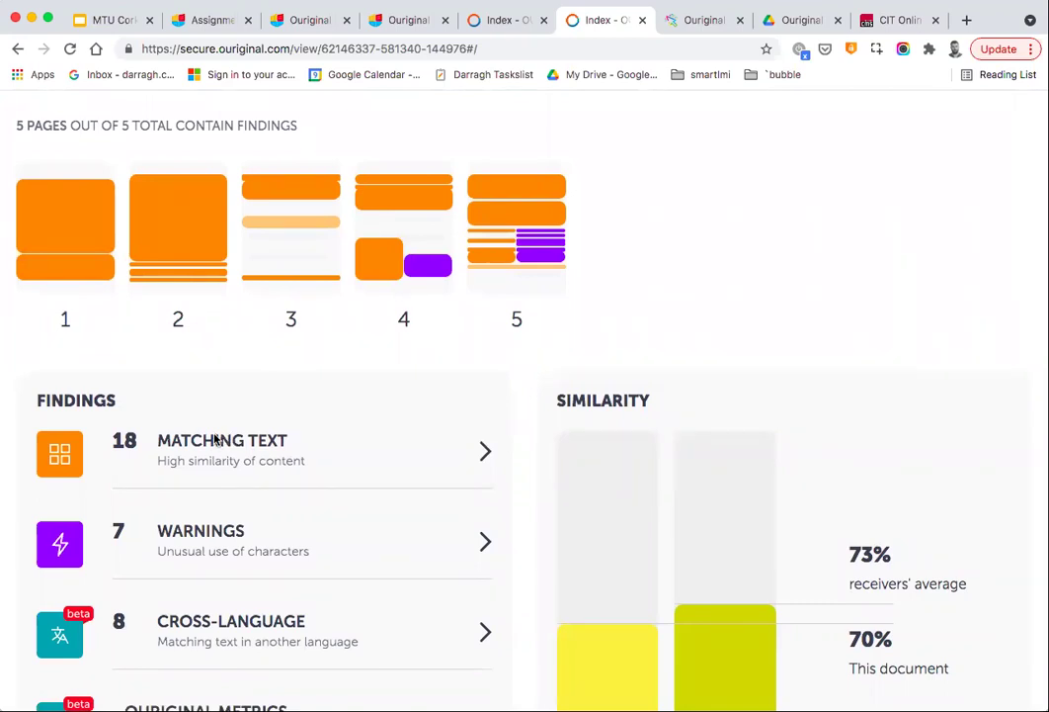
scroll(215, 439, up, 5)
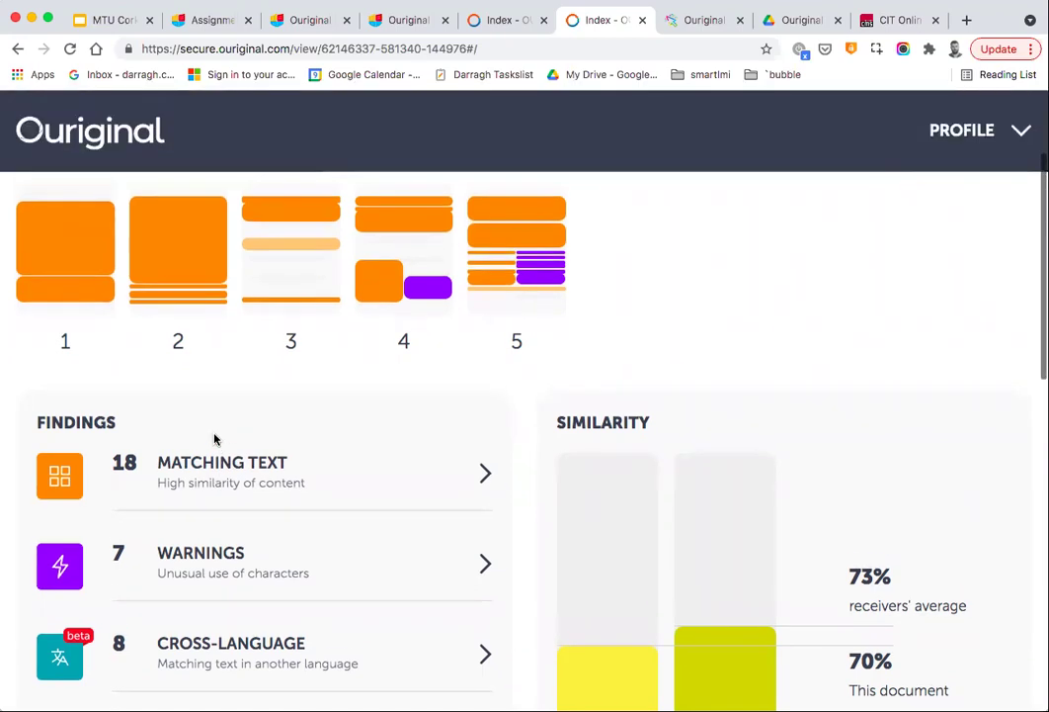
scroll(594, 368, down, 3)
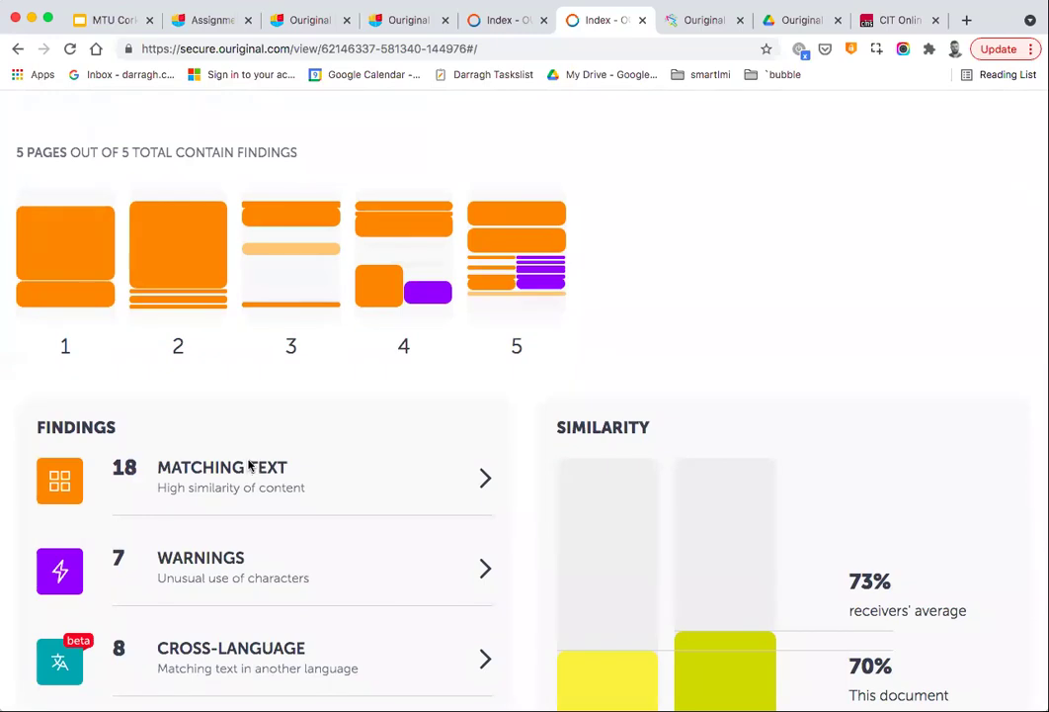
scroll(293, 358, down, 3)
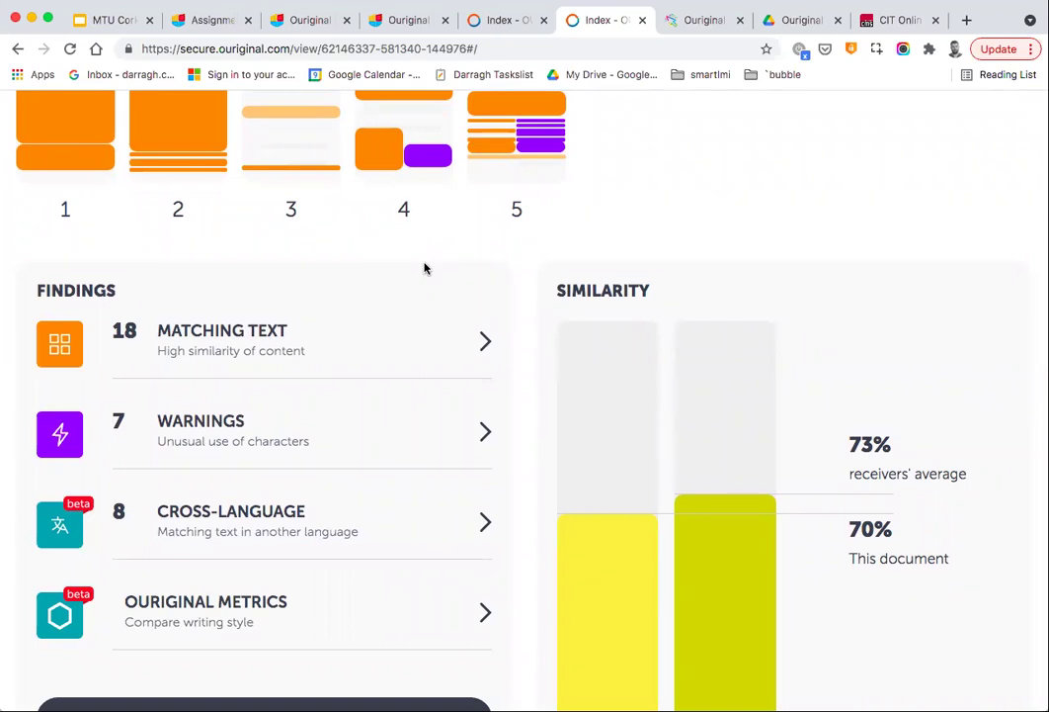
scroll(425, 267, down, 1)
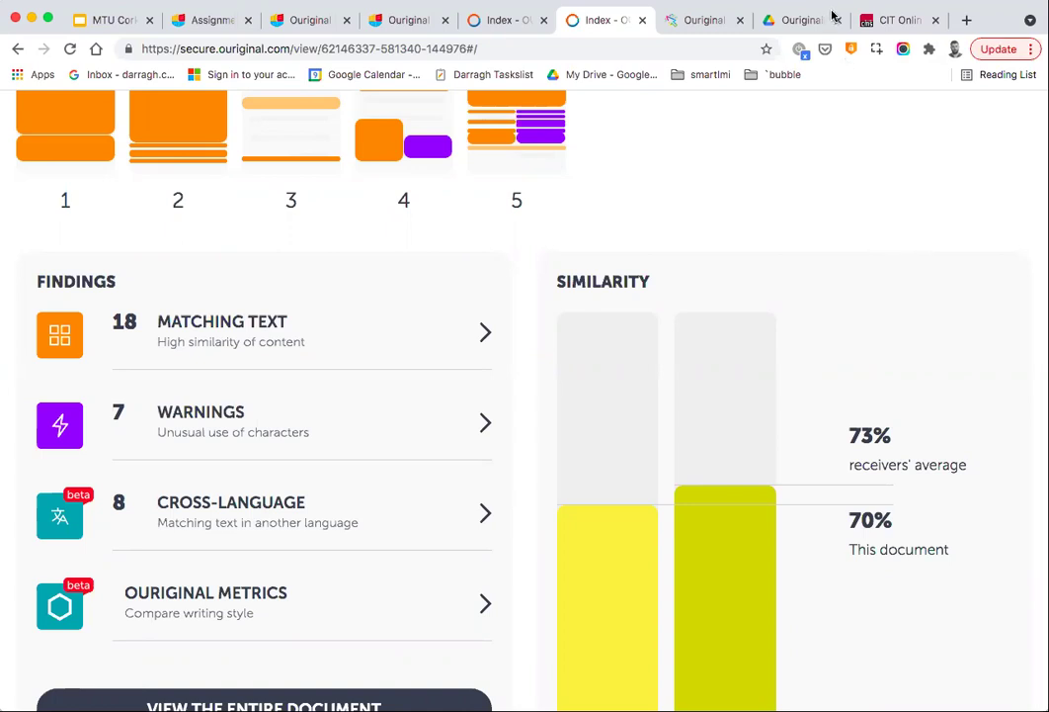
Download the analysis report for Dangers_of_scuba_diving.docx as a PDF and open the downloaded file.
scroll(787, 202, up, 5)
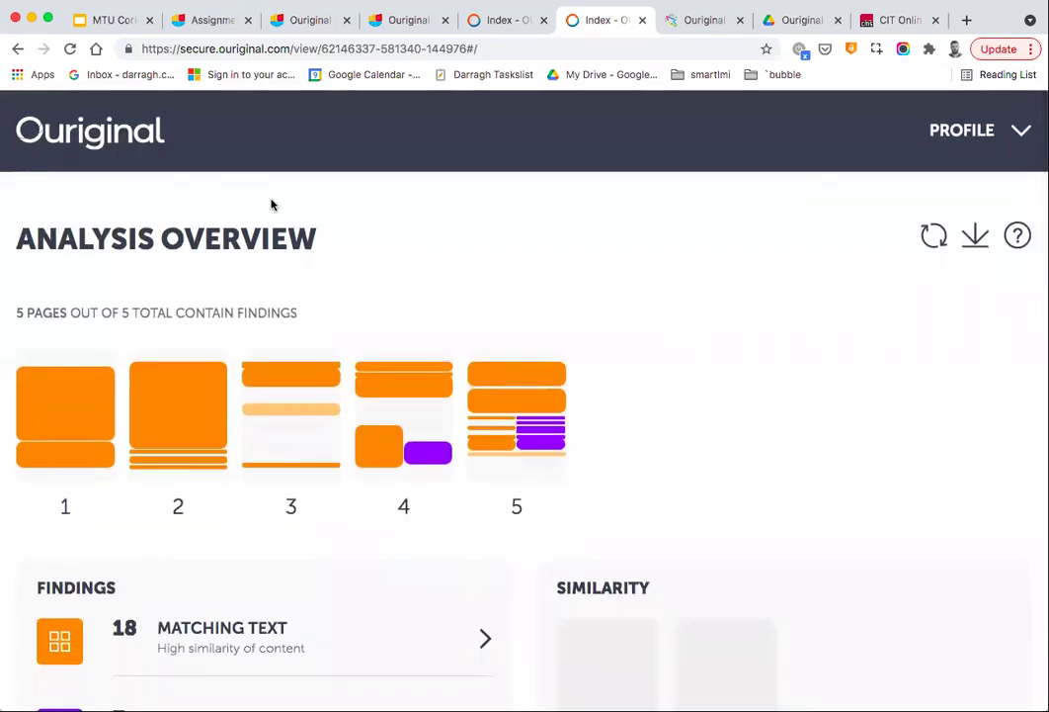
click(975, 237)
scroll(304, 551, down, 4)
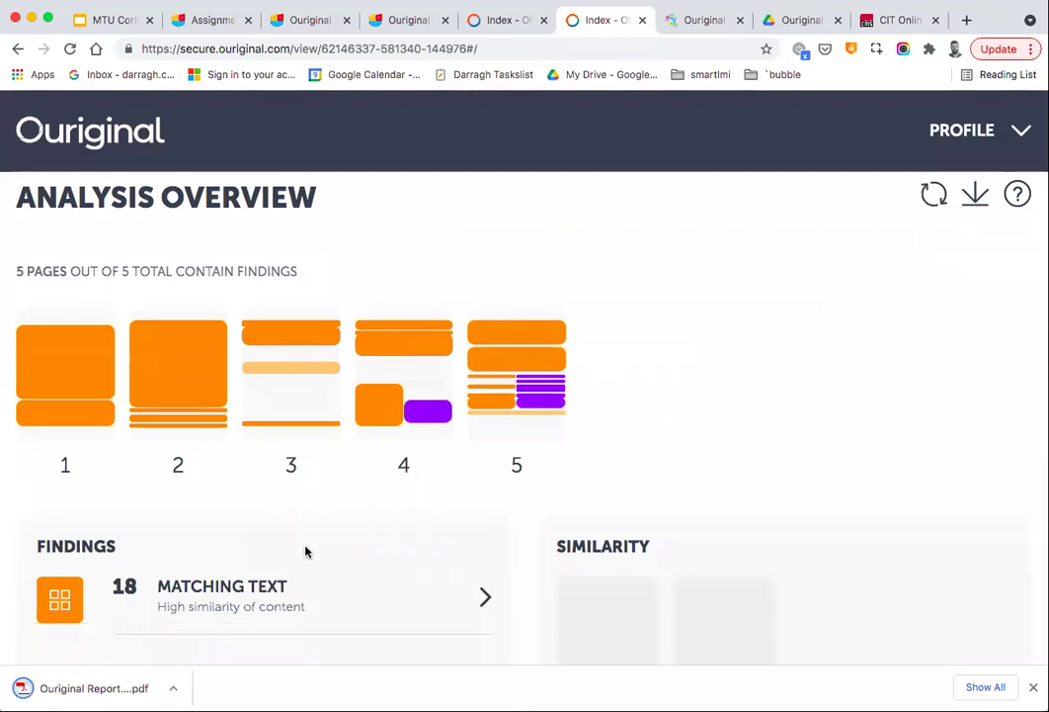
click(79, 687)
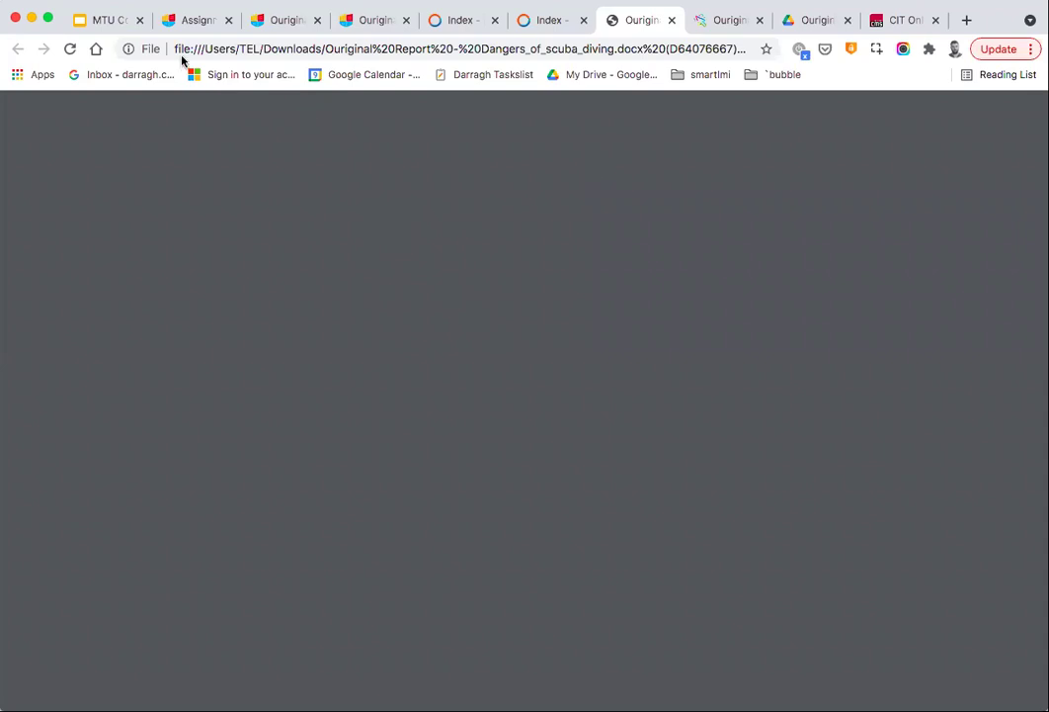
Look through the downloaded PDF report's matching blocks up to the side-by-side comparison of hits and sources.
click(548, 26)
key(ctrl+Tab)
scroll(641, 329, down, 8)
scroll(640, 329, down, 20)
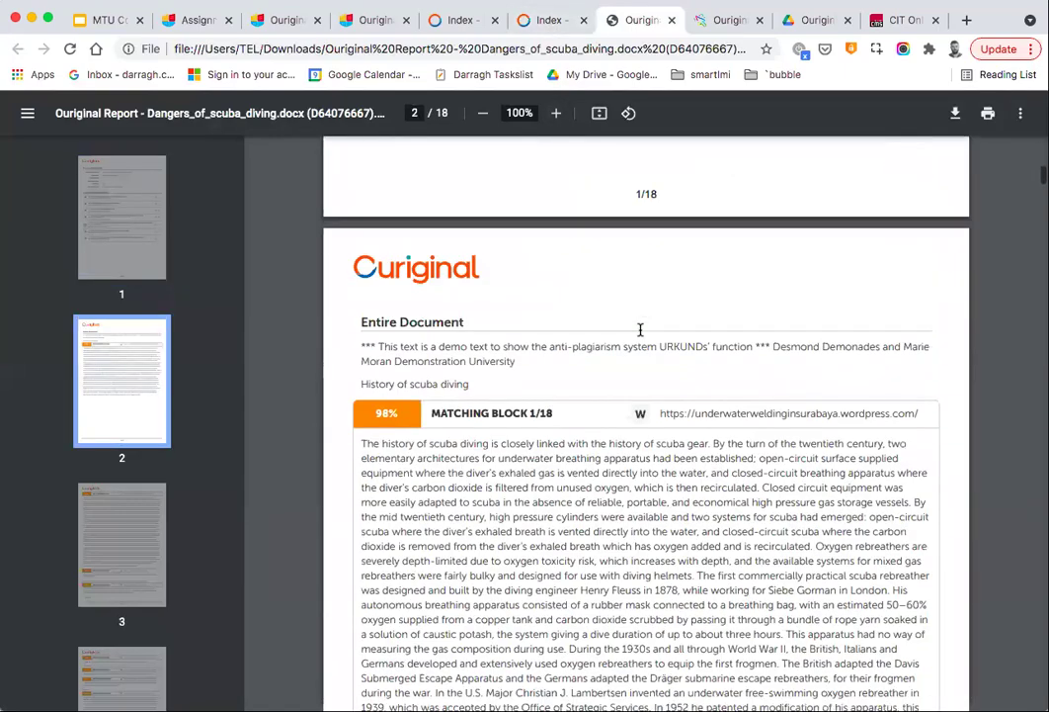
scroll(641, 329, down, 20)
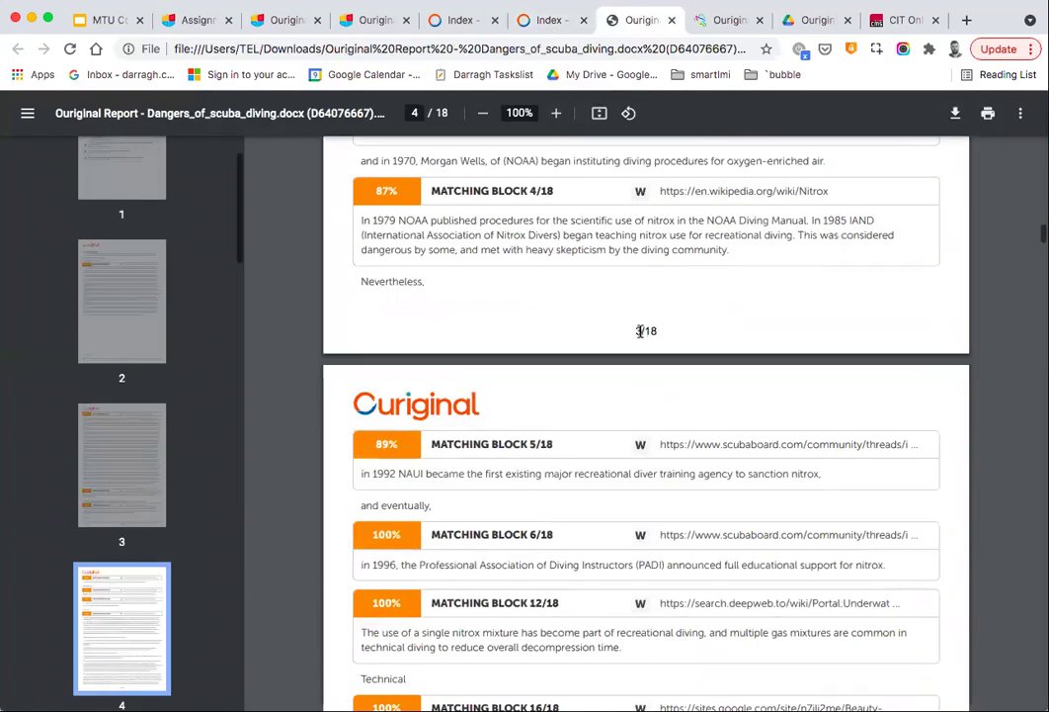
scroll(641, 331, down, 20)
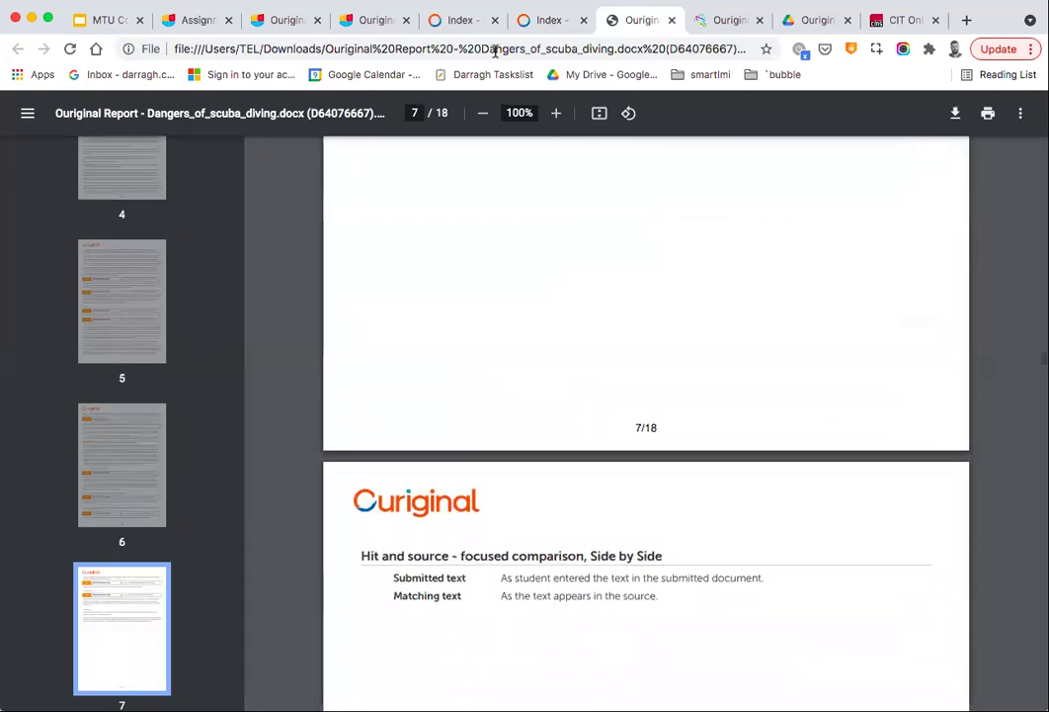
Return to the online analysis overview, preview the first matching block on page 1, and close the preview.
click(547, 21)
scroll(649, 265, up, 4)
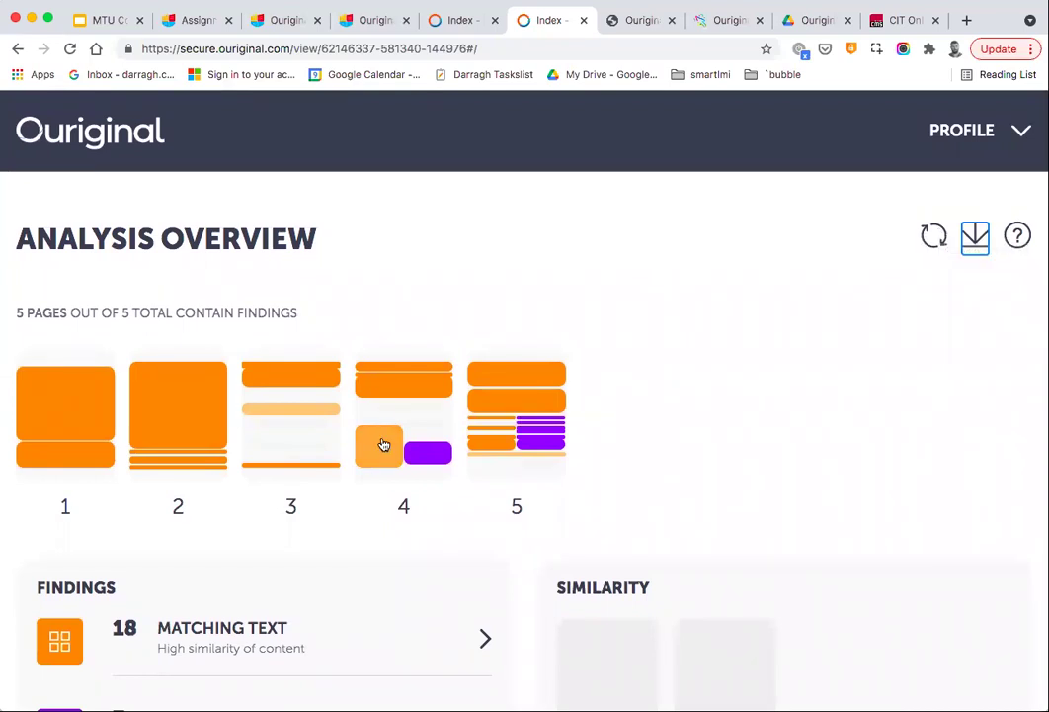
click(78, 405)
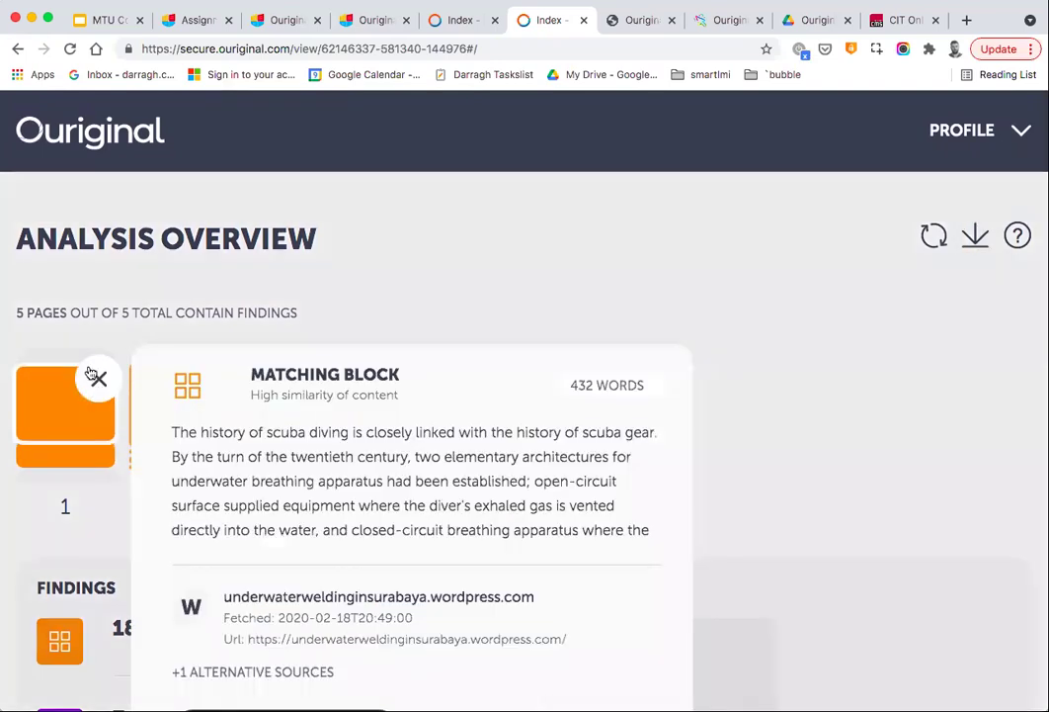
click(97, 377)
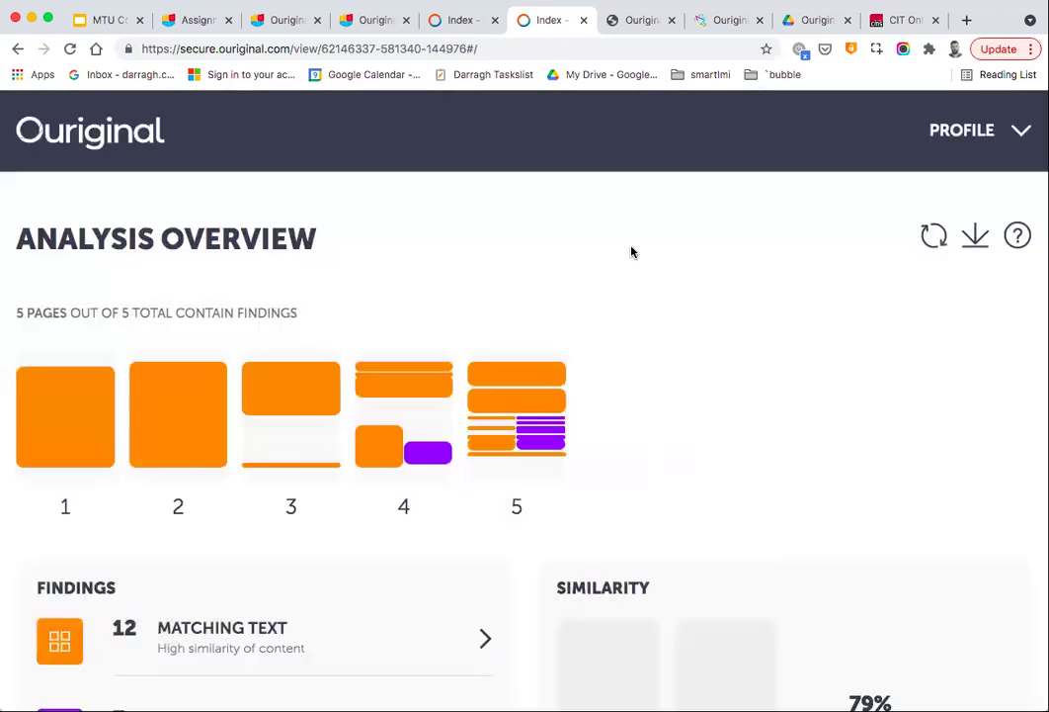
Examine the overview's similarity comparison, findings categories, highlighted pages and submission details.
scroll(632, 252, down, 3)
drag(848, 489, 902, 491)
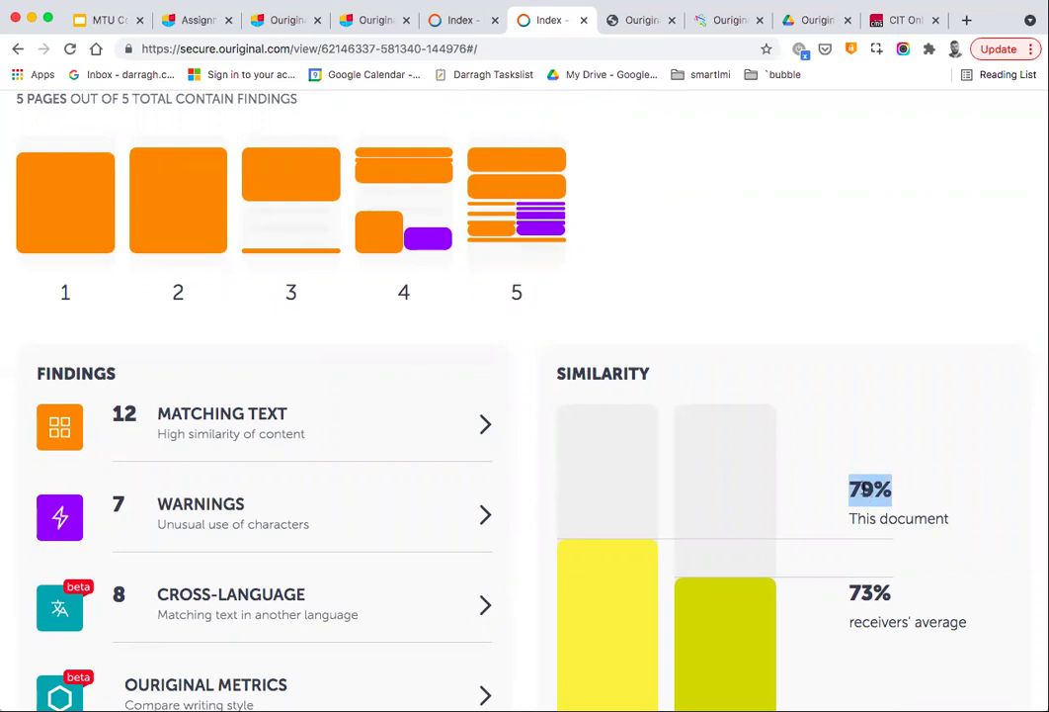
scroll(761, 220, down, 2)
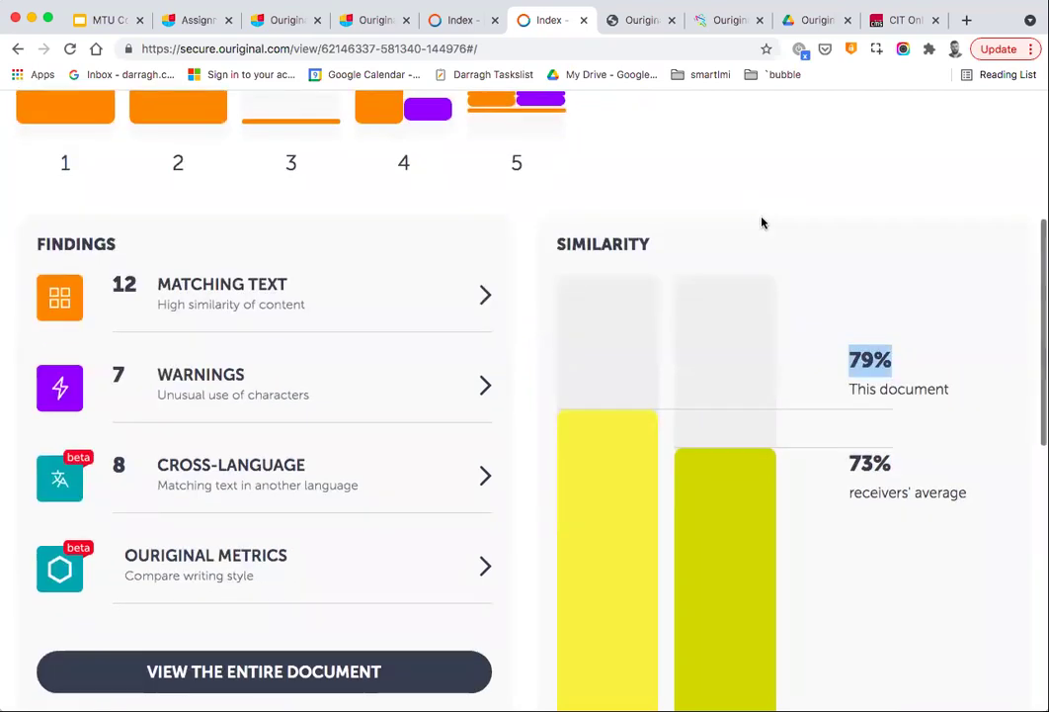
scroll(751, 232, up, 1)
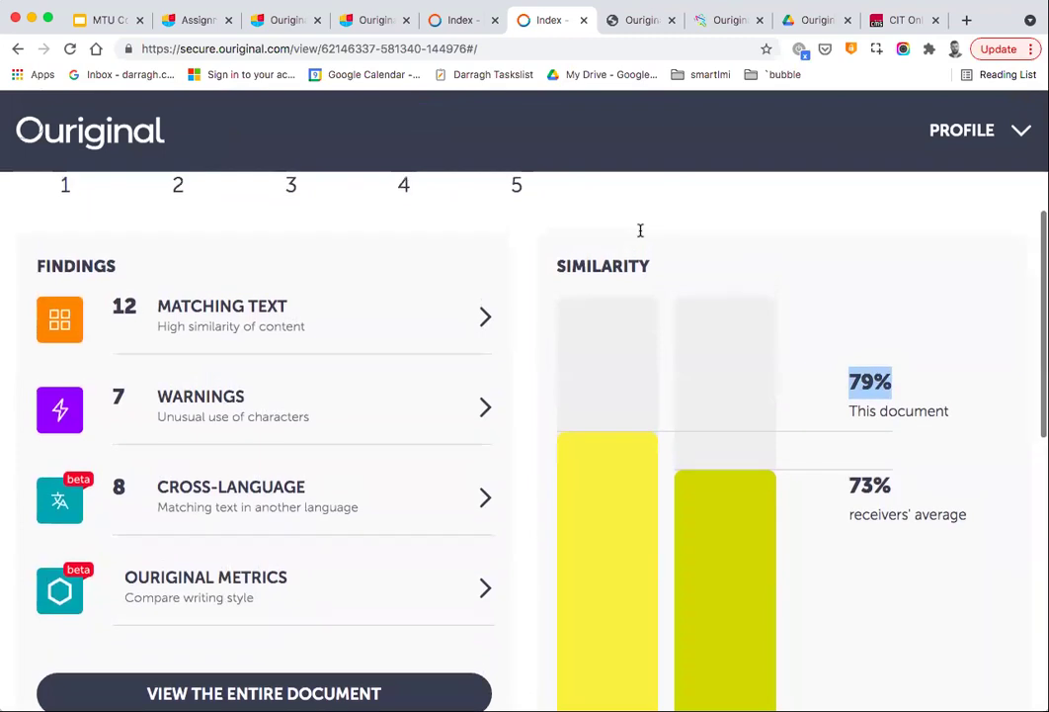
scroll(515, 346, up, 5)
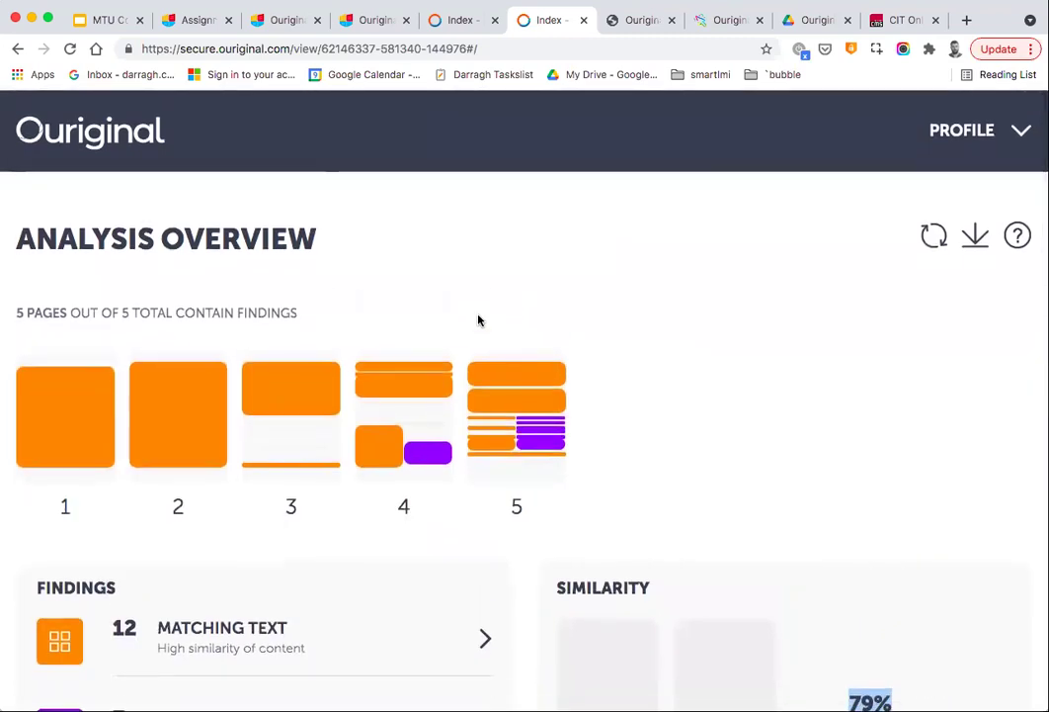
scroll(480, 318, down, 5)
scroll(316, 252, up, 3)
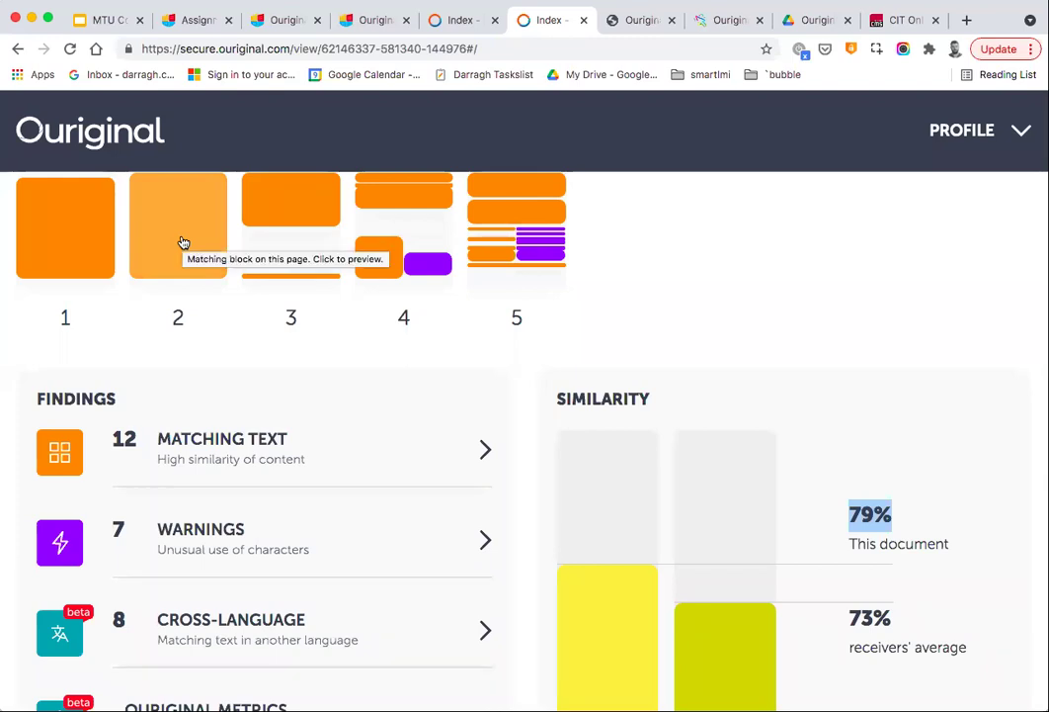
scroll(213, 298, down, 3)
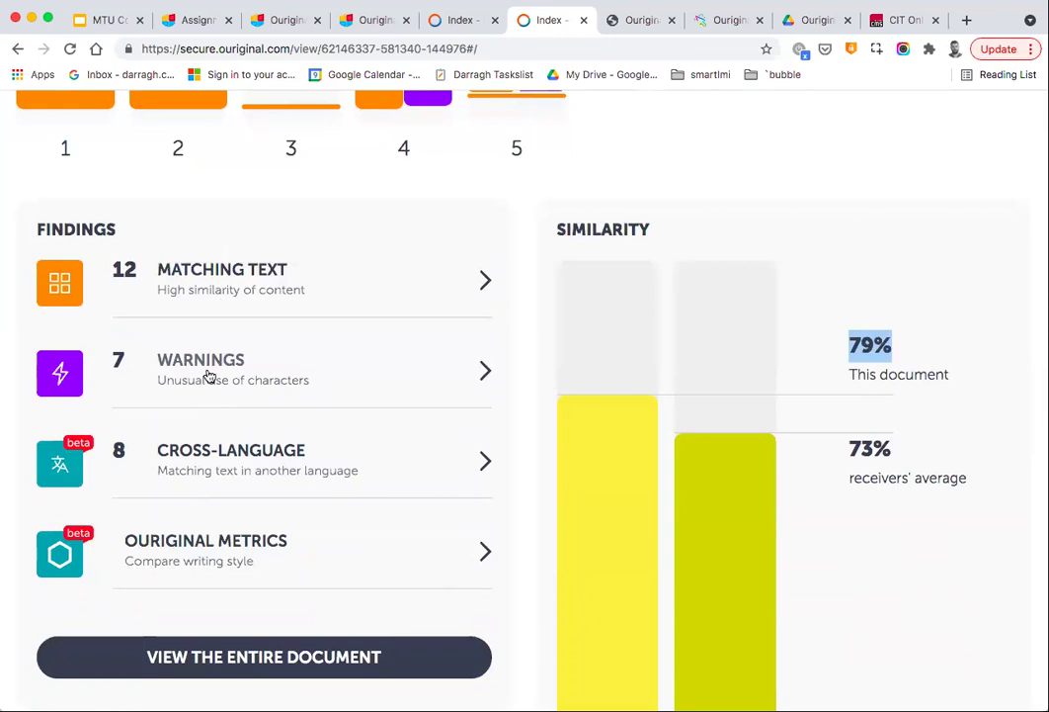
scroll(207, 376, down, 8)
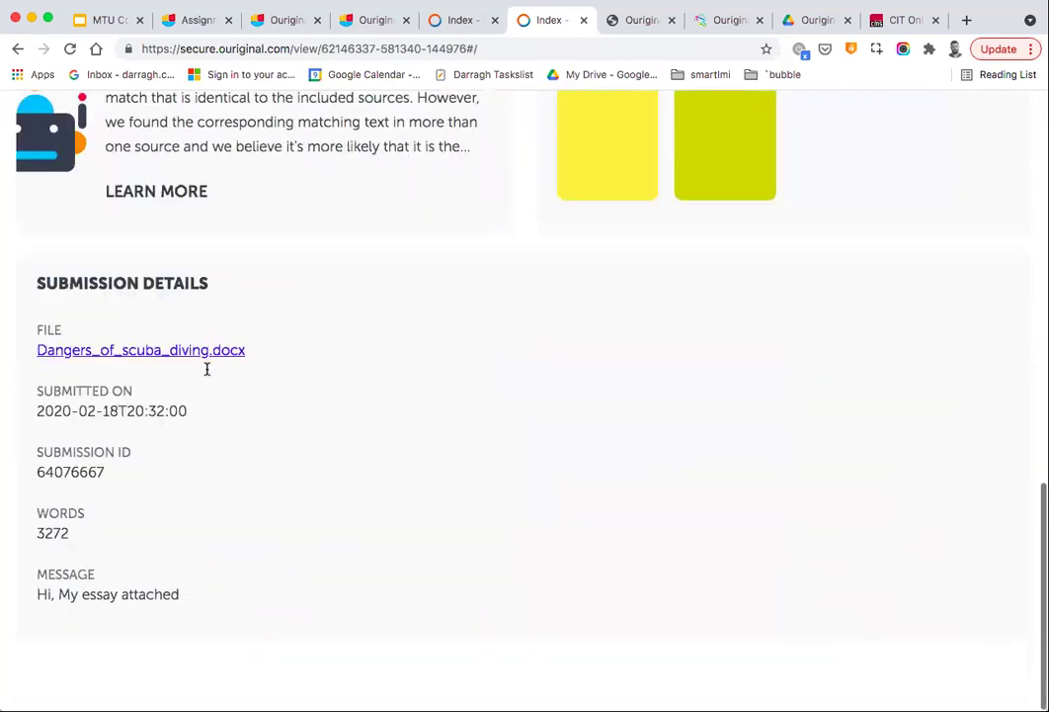
scroll(207, 374, up, 10)
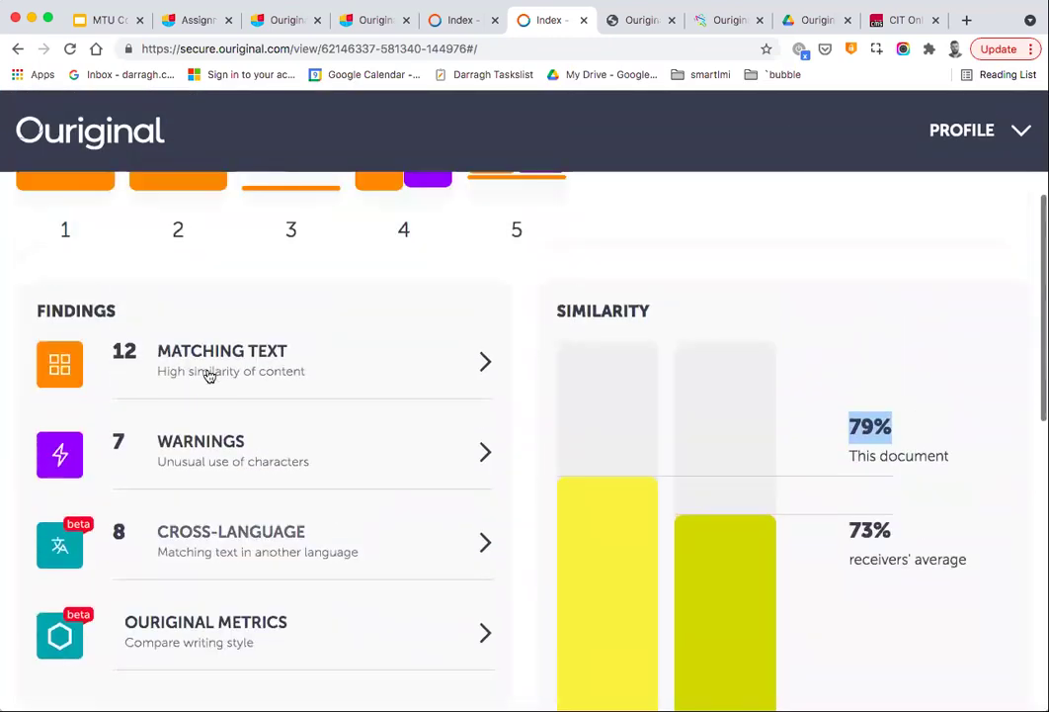
scroll(209, 370, down, 2)
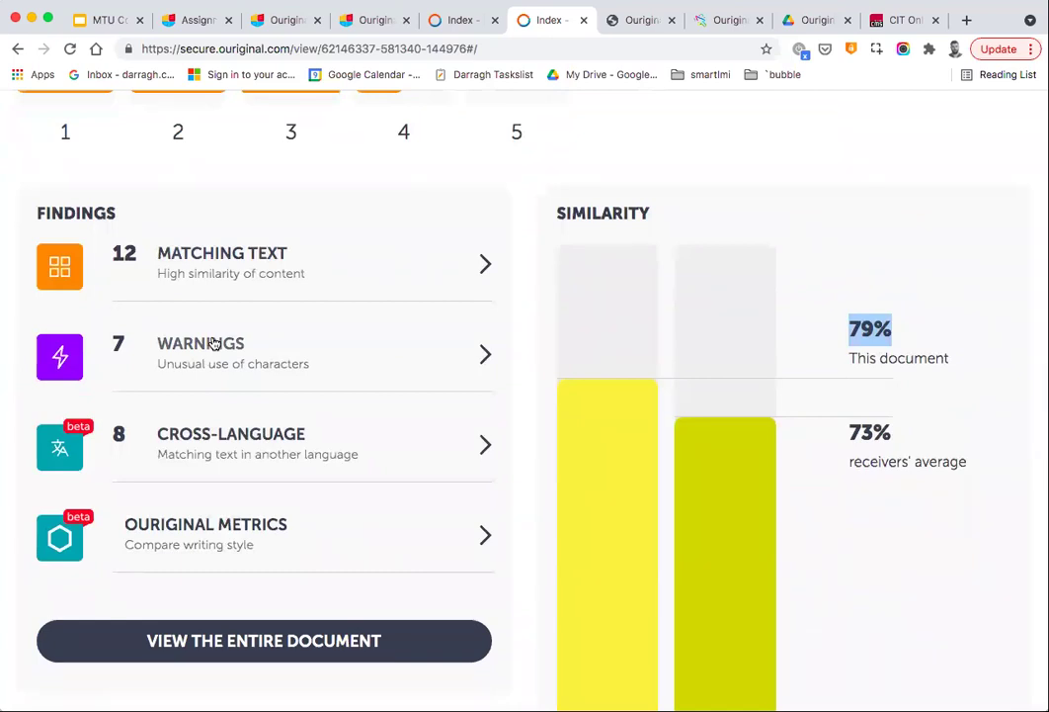
Open the Warnings findings and examine the suspiciously long words in the first highlight, including the phrase starting with "Diving".
click(213, 343)
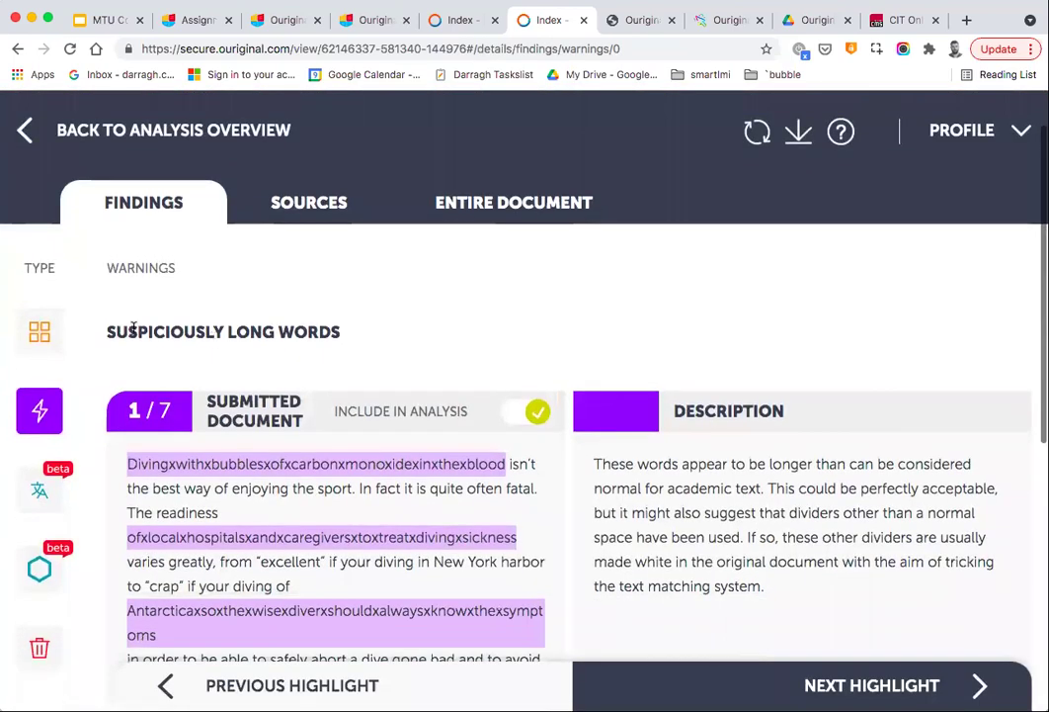
drag(106, 330, 312, 339)
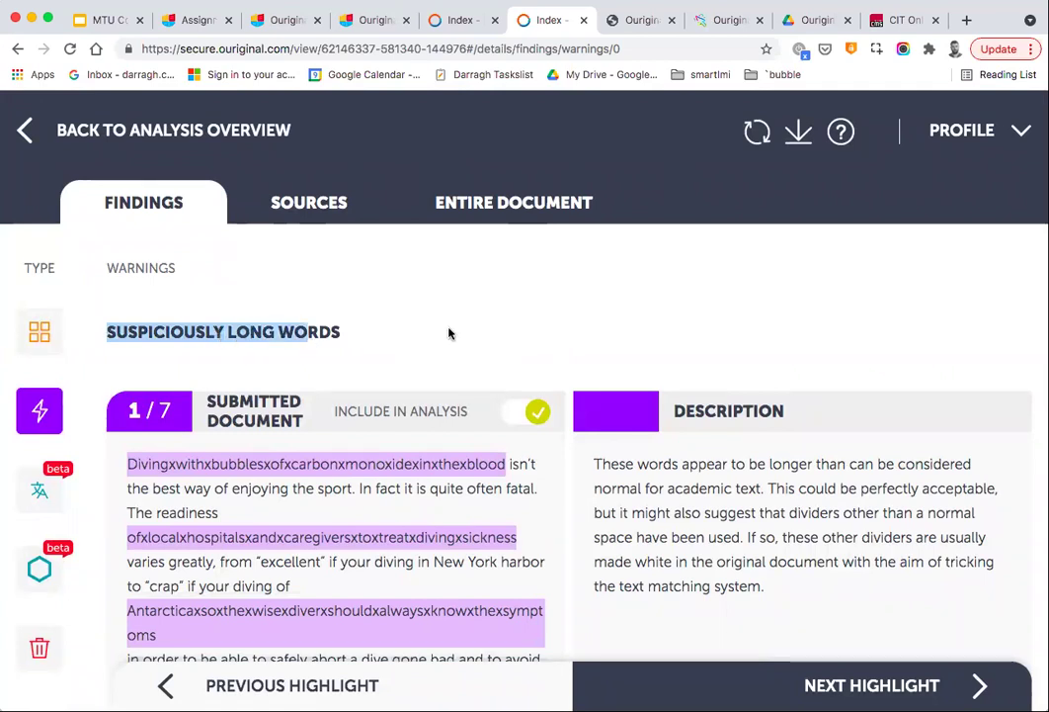
scroll(451, 334, down, 2)
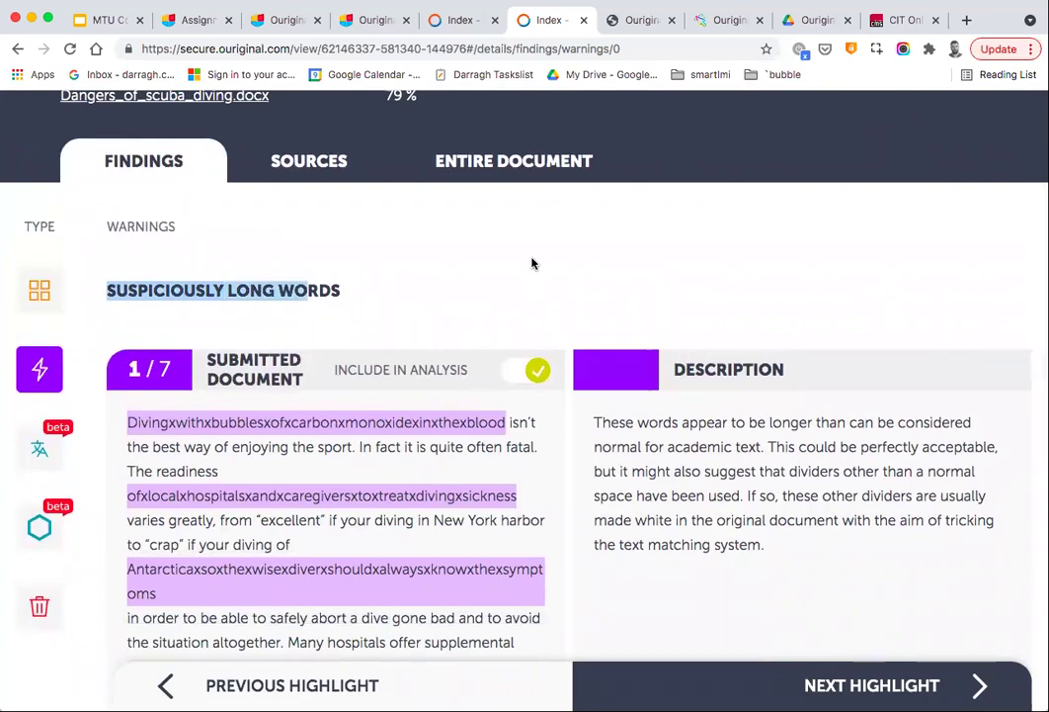
click(376, 289)
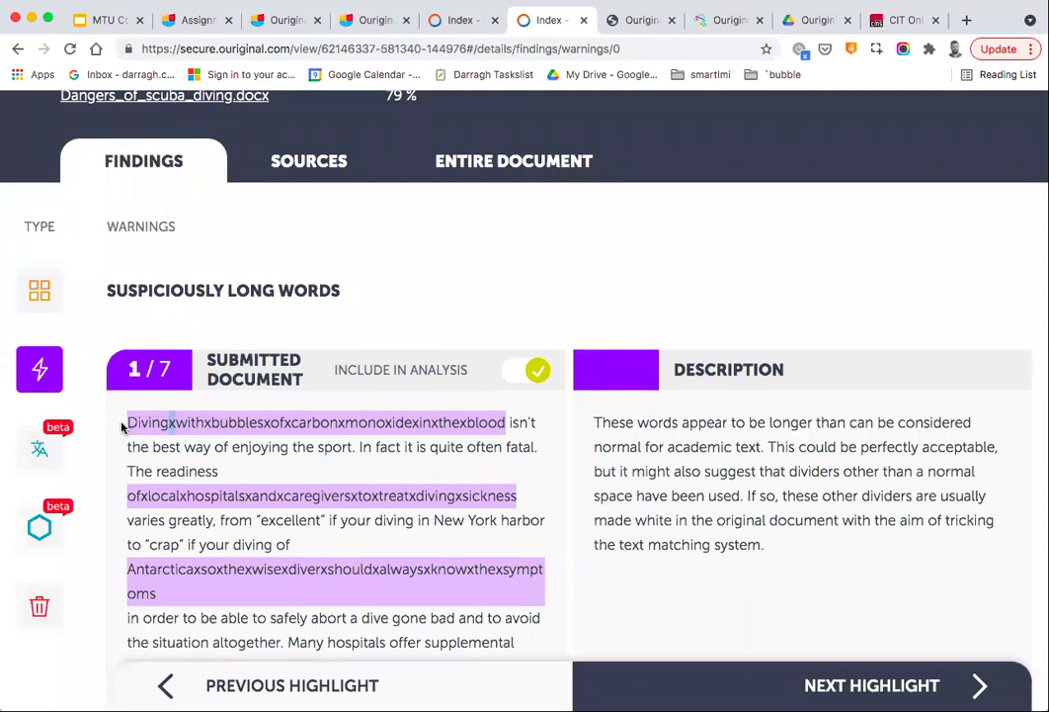
scroll(504, 335, down, 3)
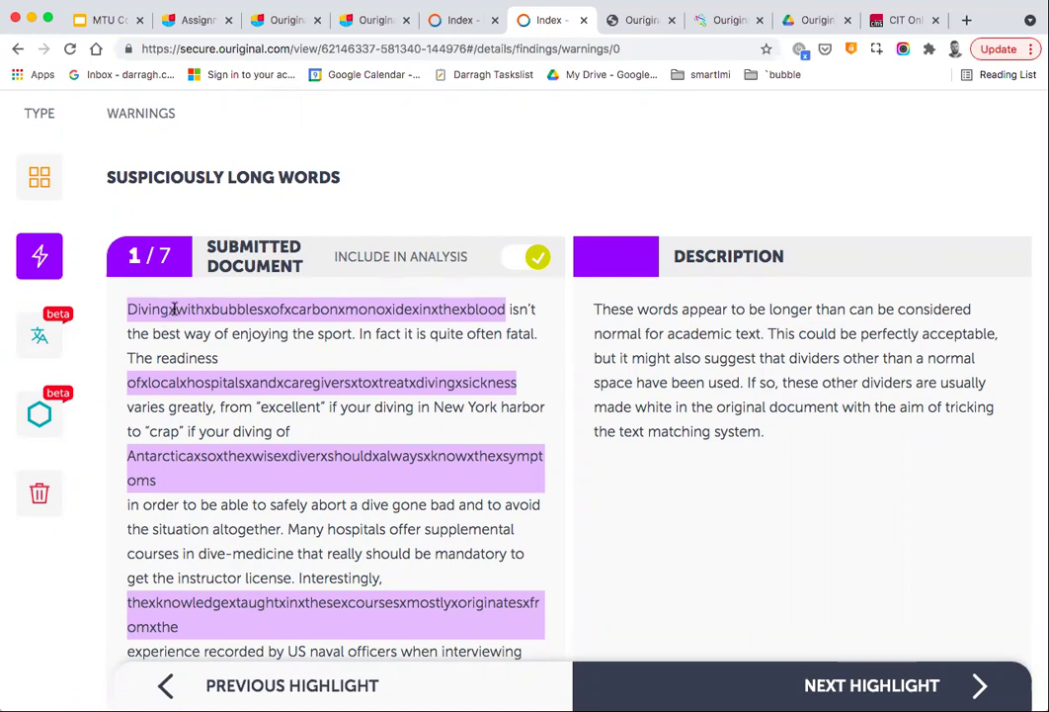
drag(132, 309, 506, 310)
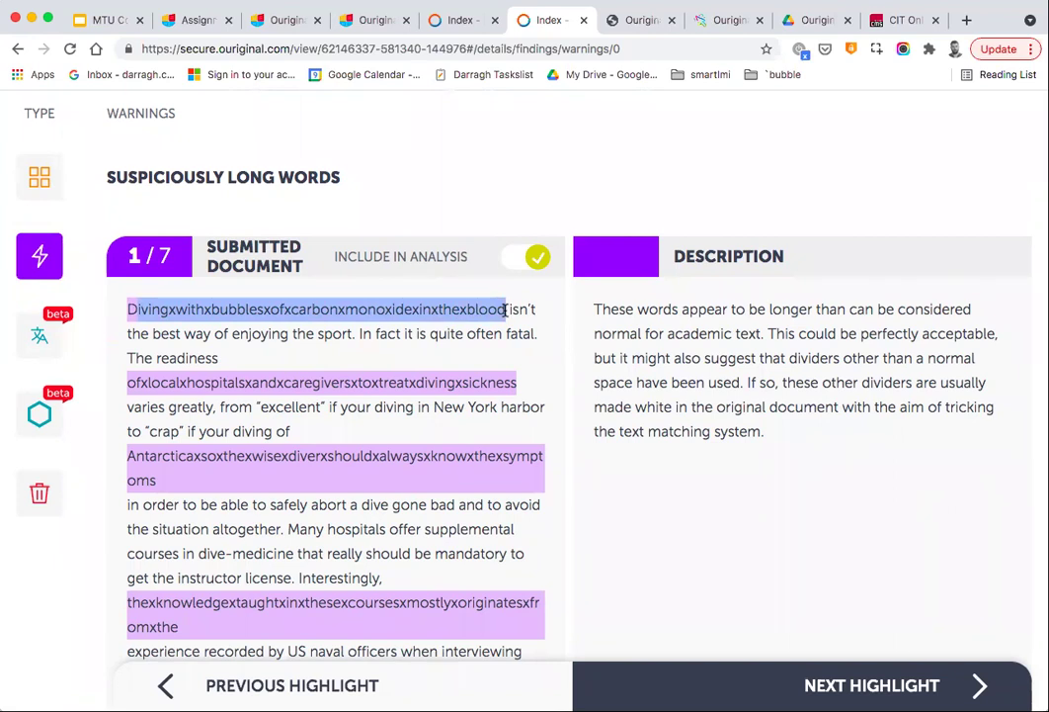
scroll(506, 309, down, 1)
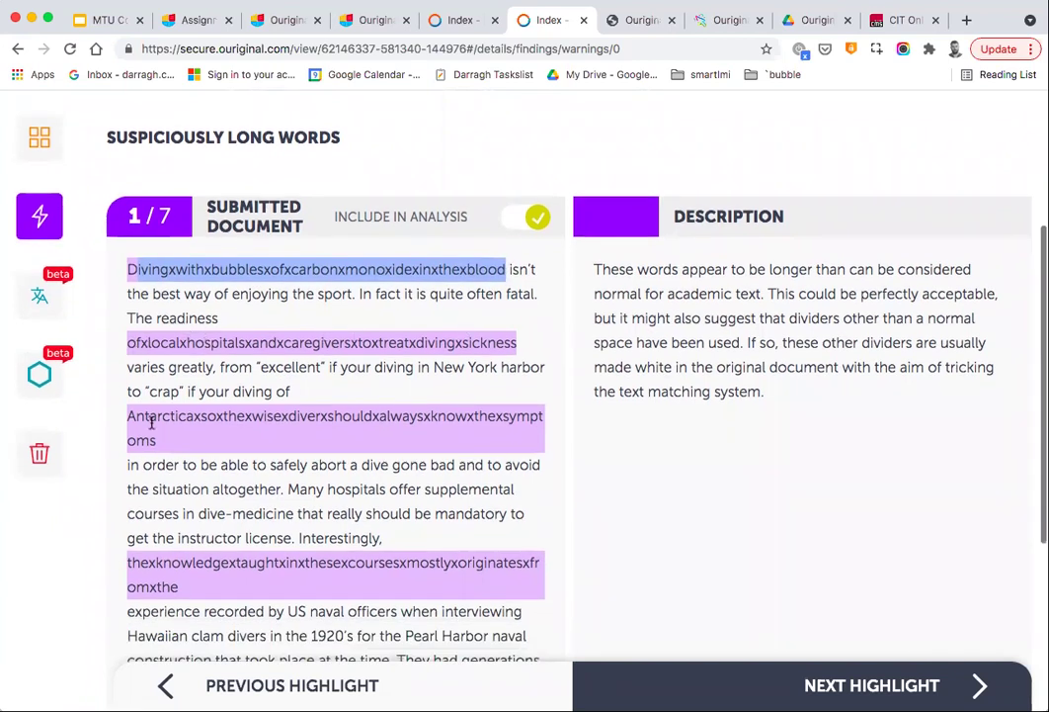
scroll(151, 422, up, 3)
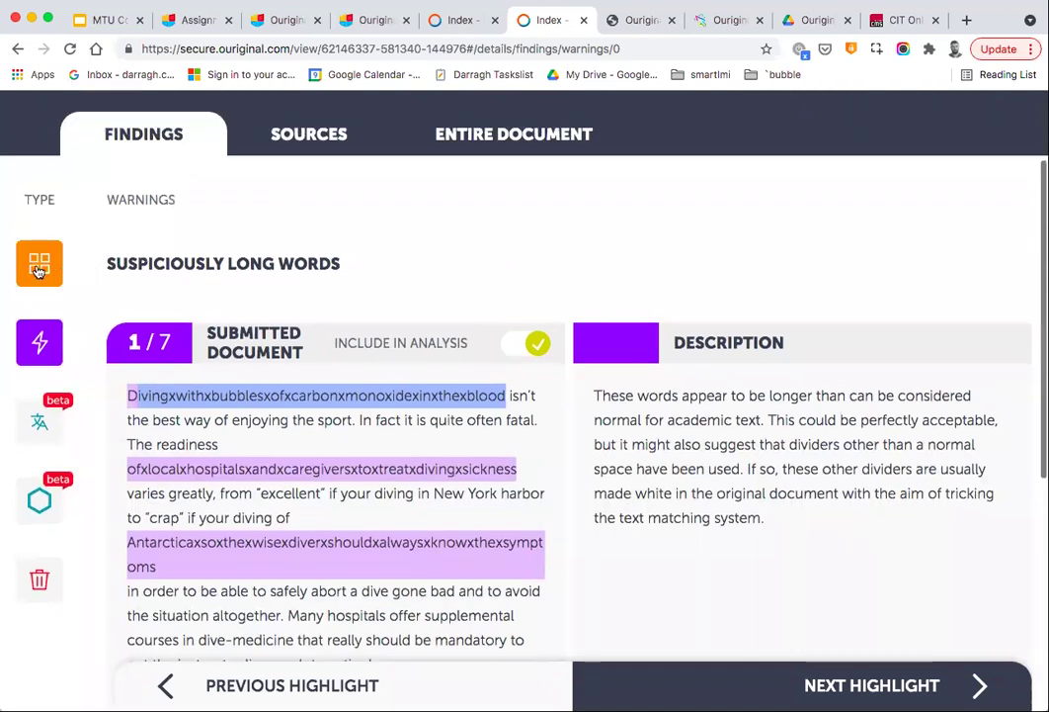
Step through the remaining warning highlights up to 7 of 7, reviewing the suspicious use of characters or symbols.
scroll(283, 311, down, 8)
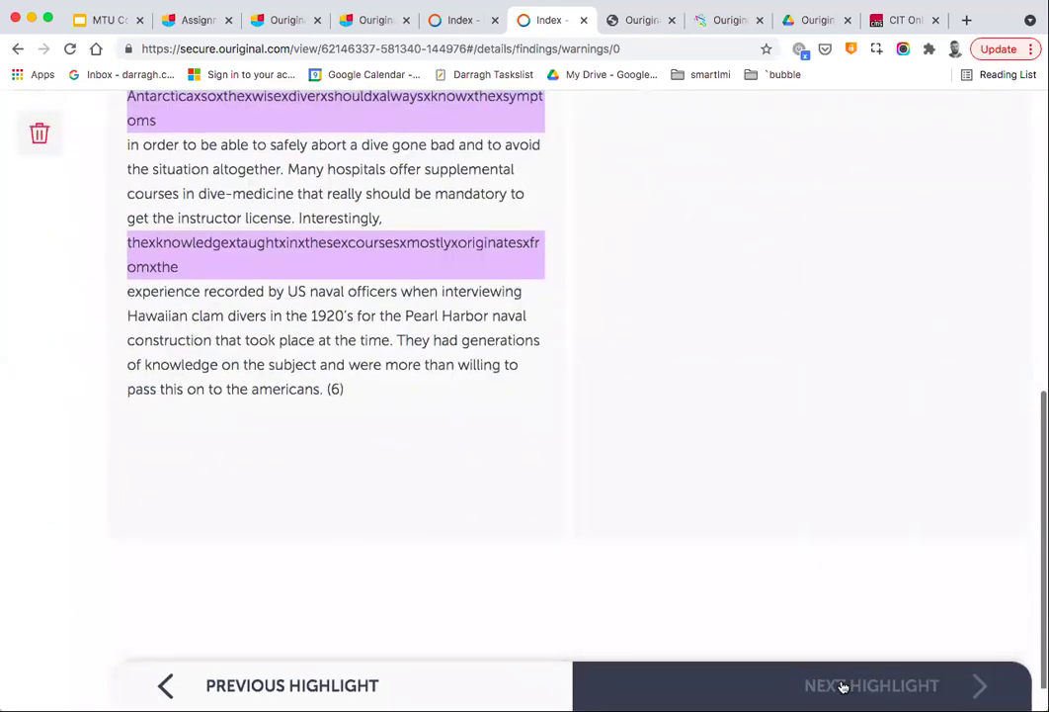
click(813, 682)
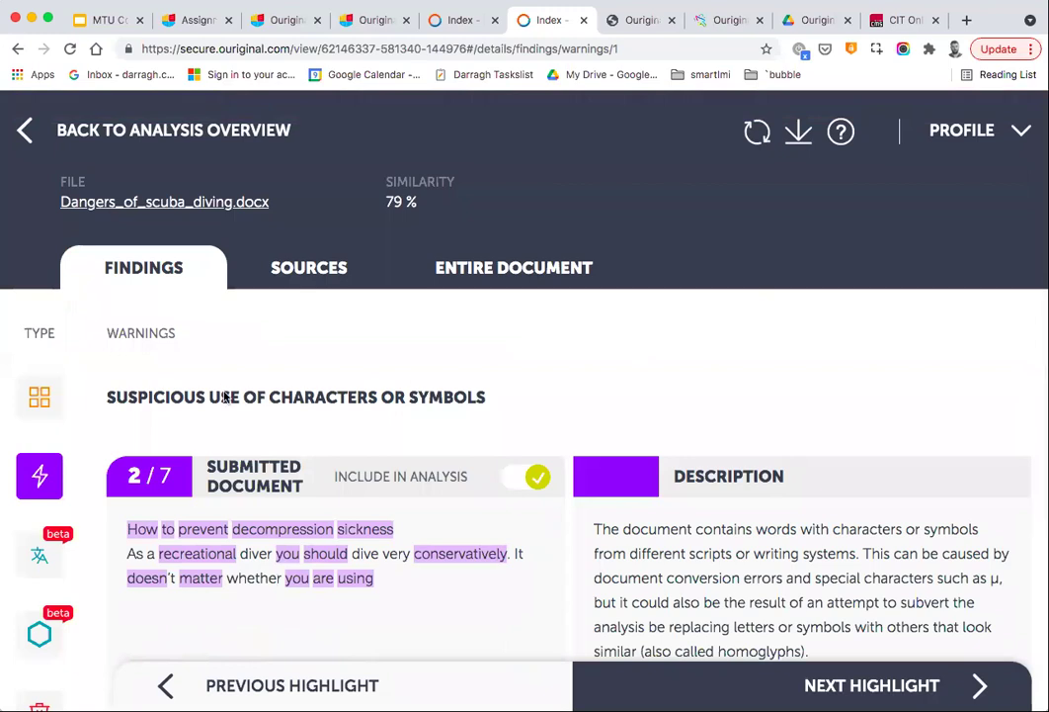
scroll(345, 398, down, 2)
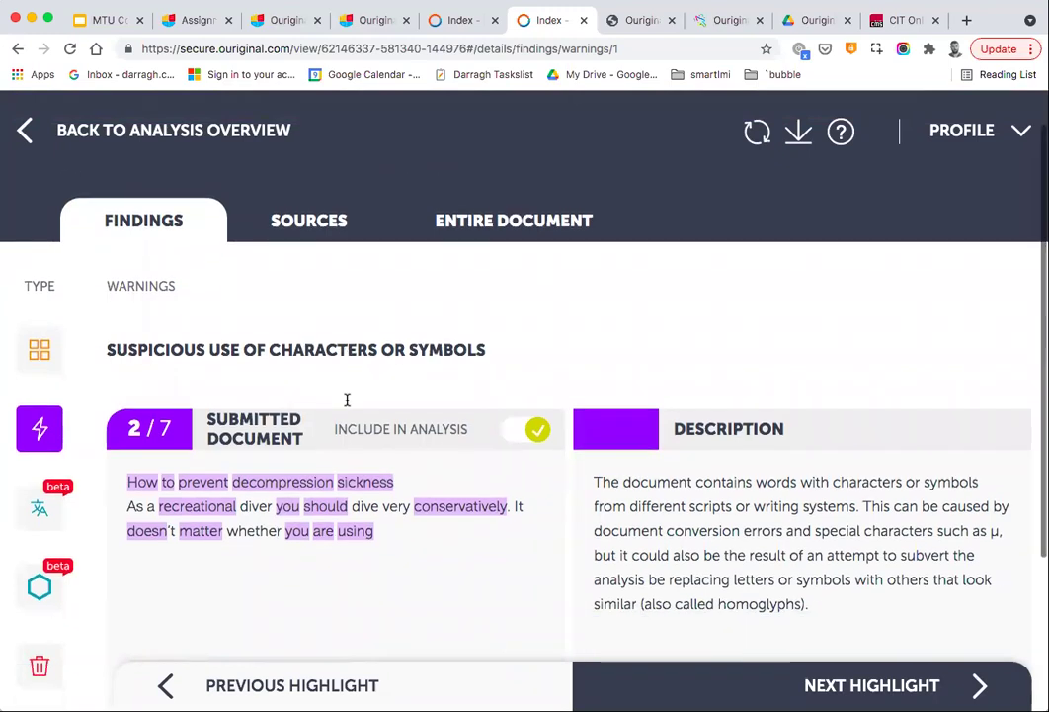
click(817, 684)
click(819, 680)
click(819, 682)
click(819, 682)
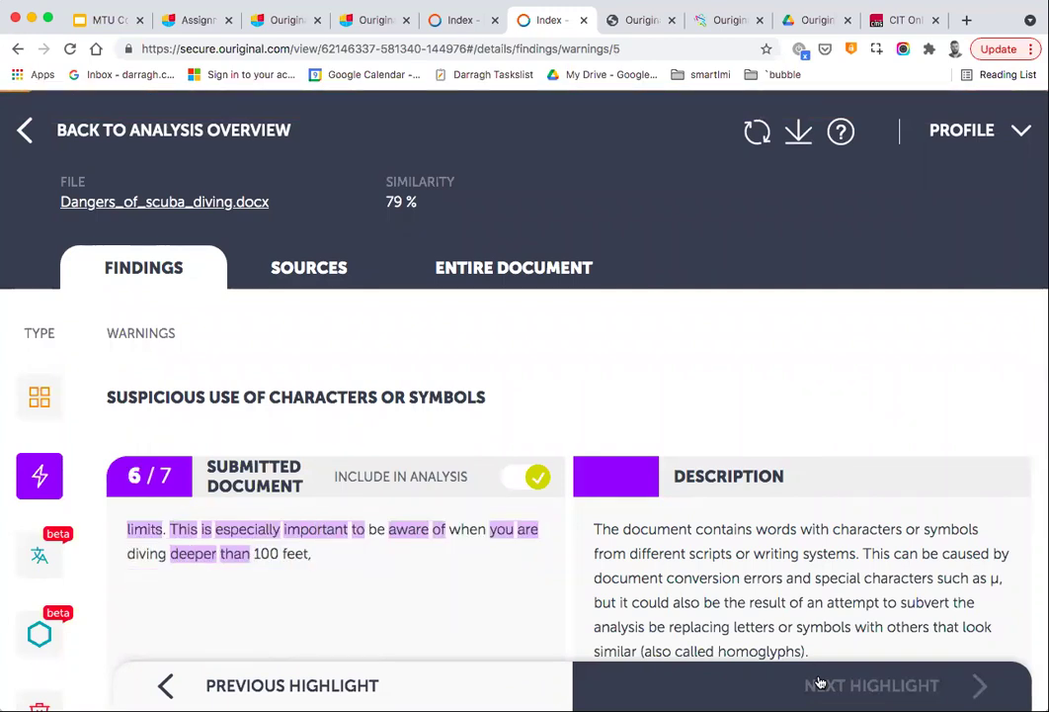
click(819, 682)
scroll(372, 341, down, 2)
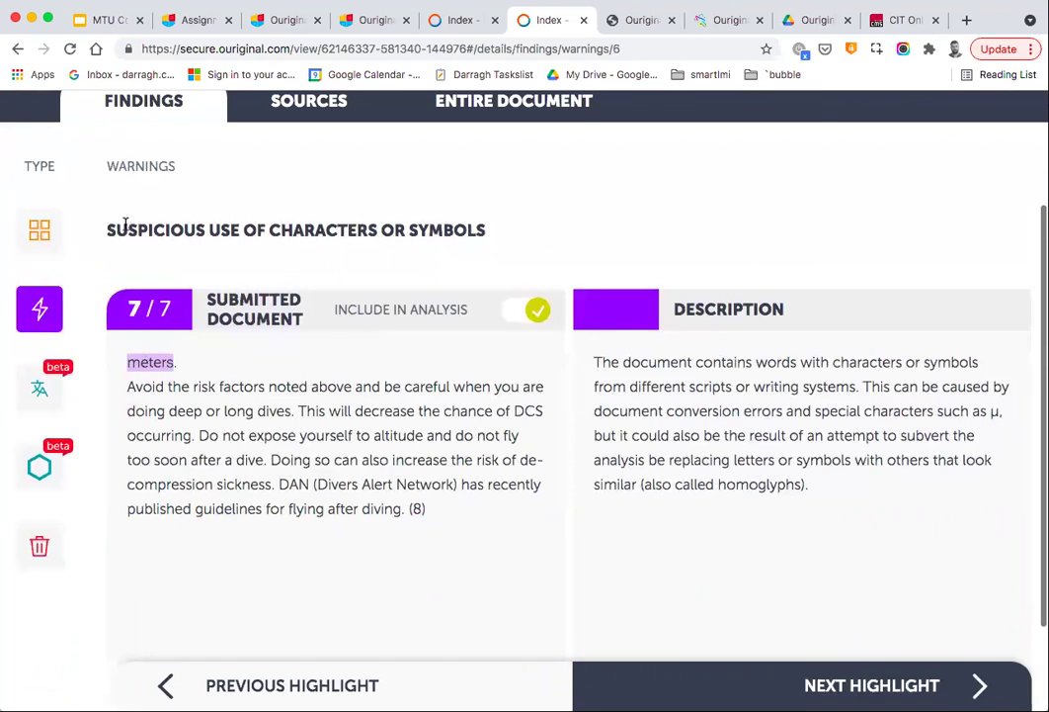
drag(128, 230, 329, 227)
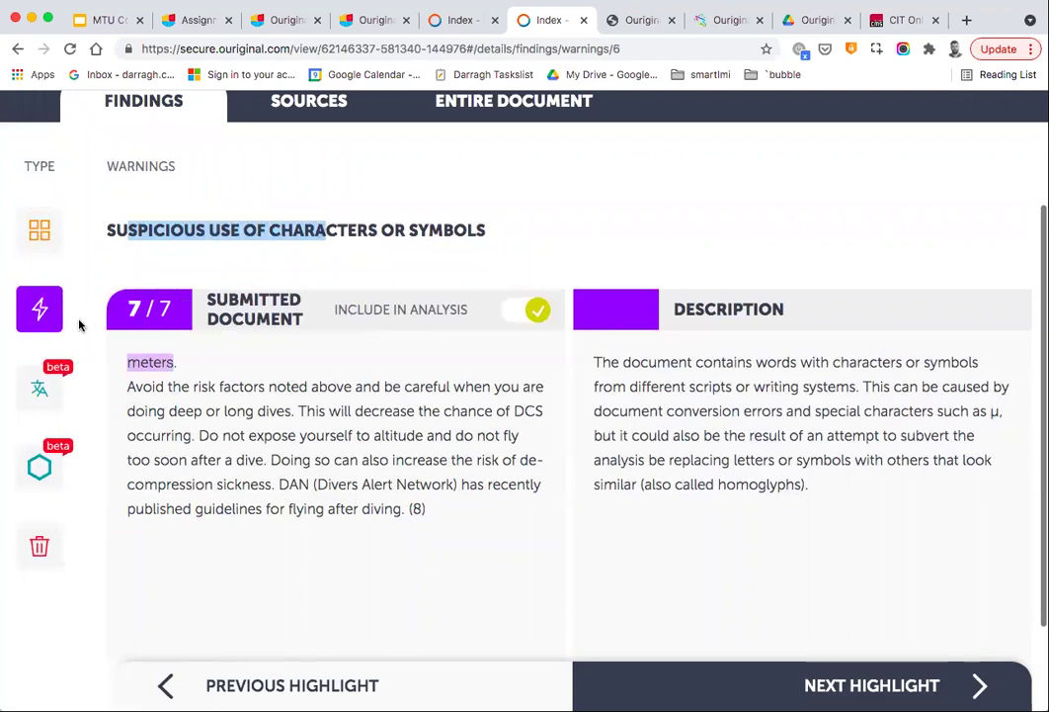
Open the Cross-Language findings and compare the submitted text with the matches in other languages, advancing through the highlights.
click(42, 387)
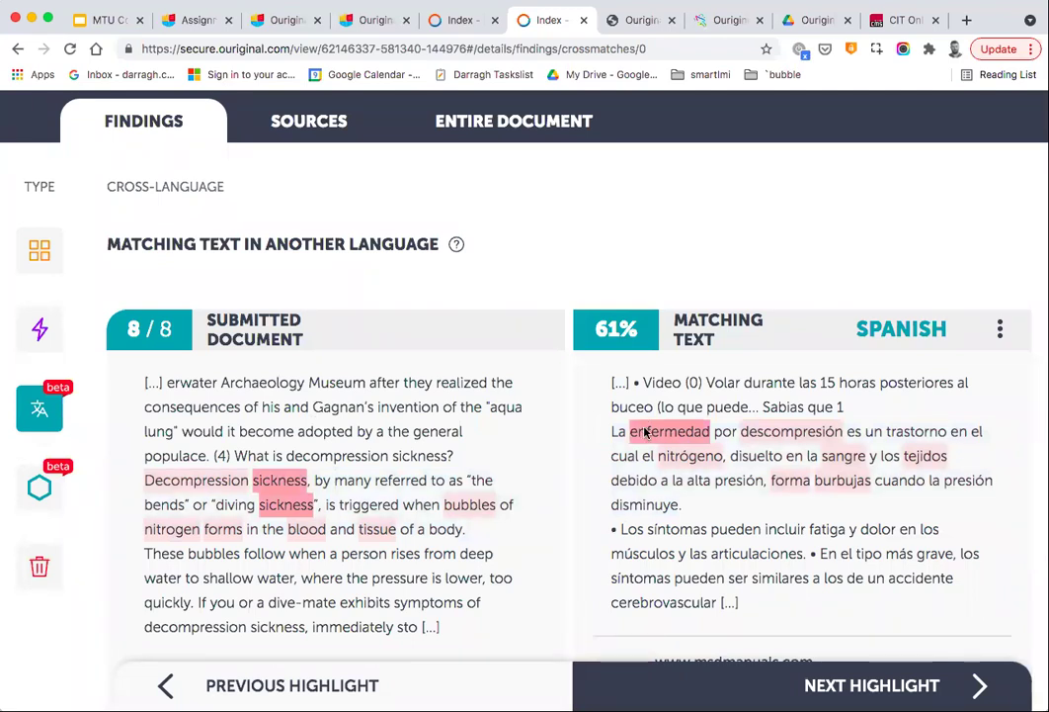
scroll(352, 424, down, 2)
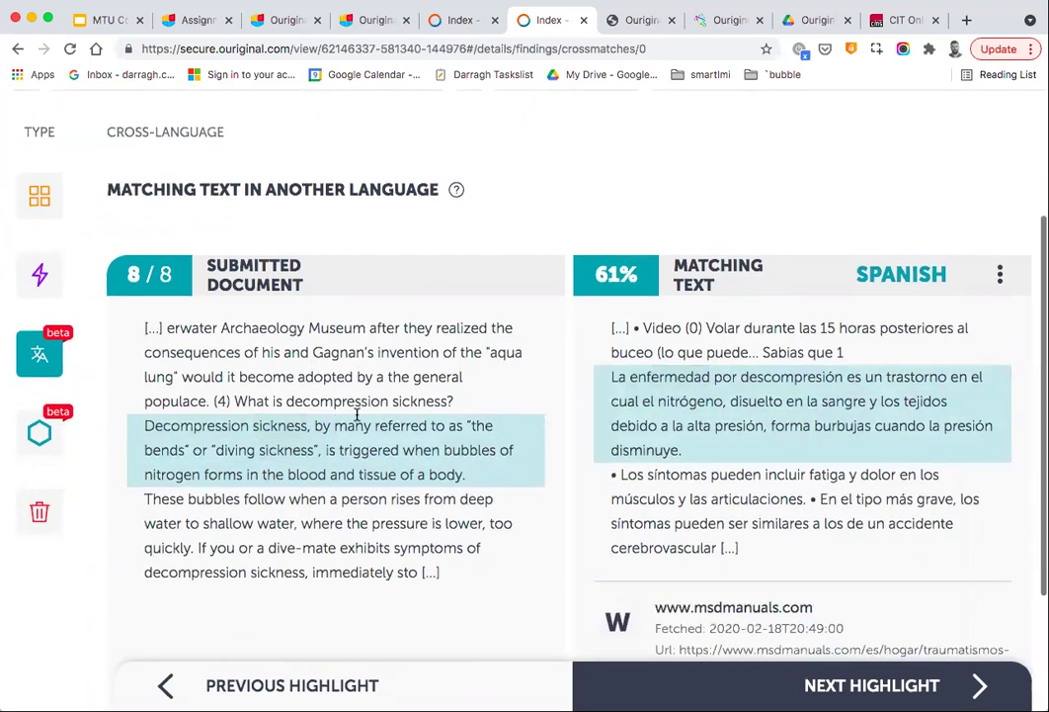
click(782, 674)
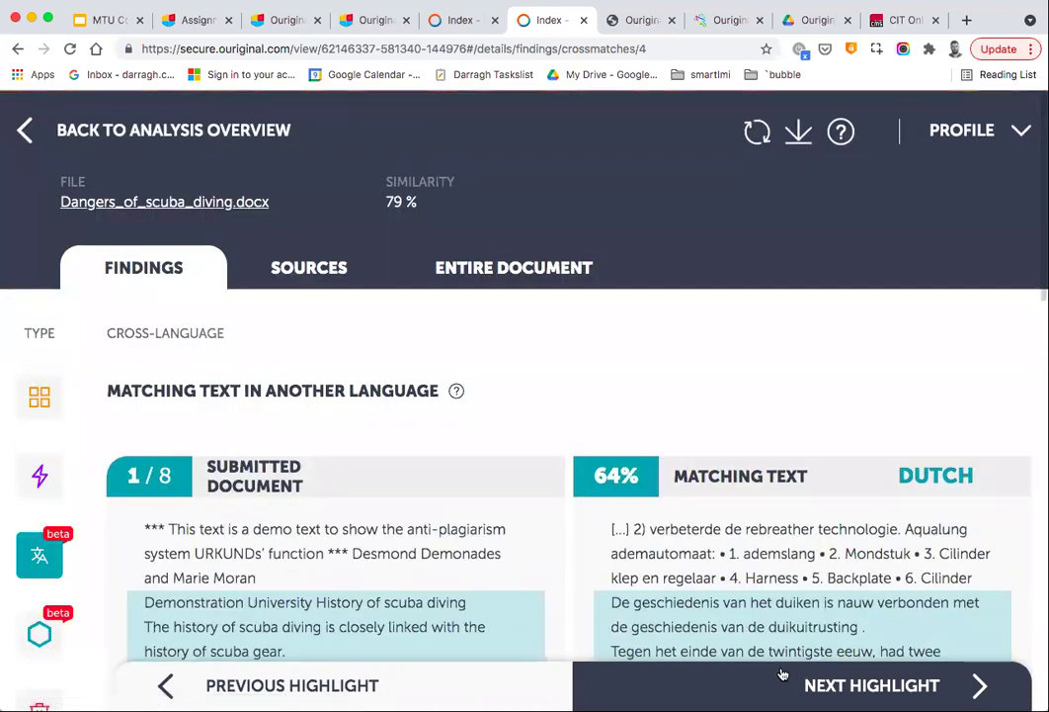
click(796, 674)
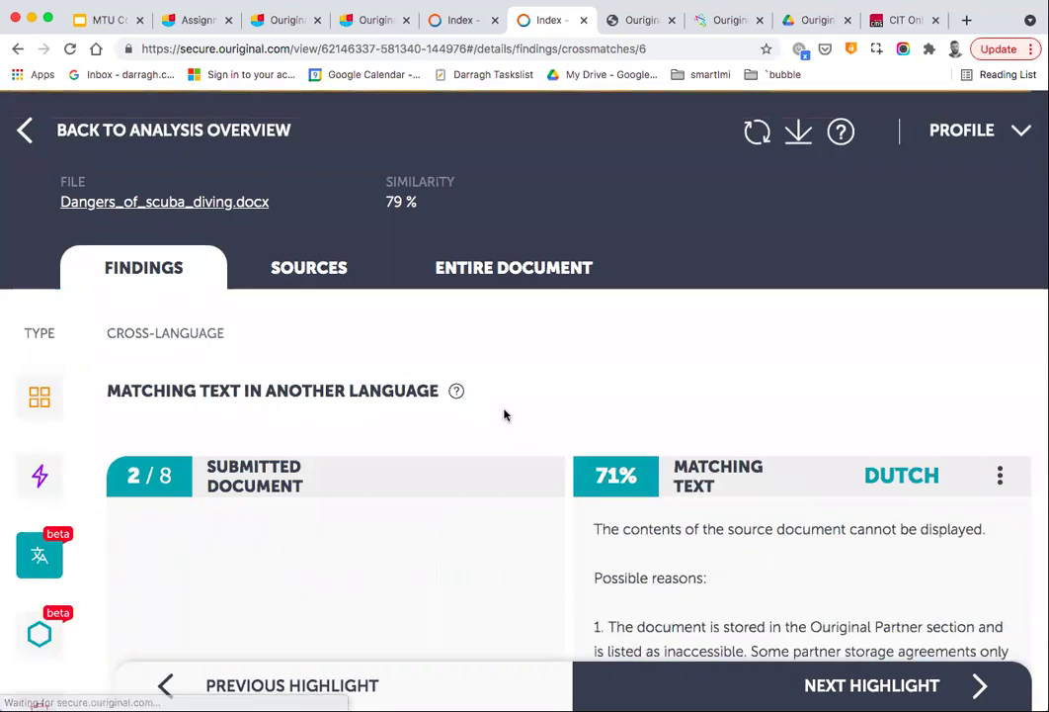
scroll(504, 414, down, 4)
Open Ouriginal Metrics and examine the writing style analysis, including the metric comparison and density of differences.
click(39, 432)
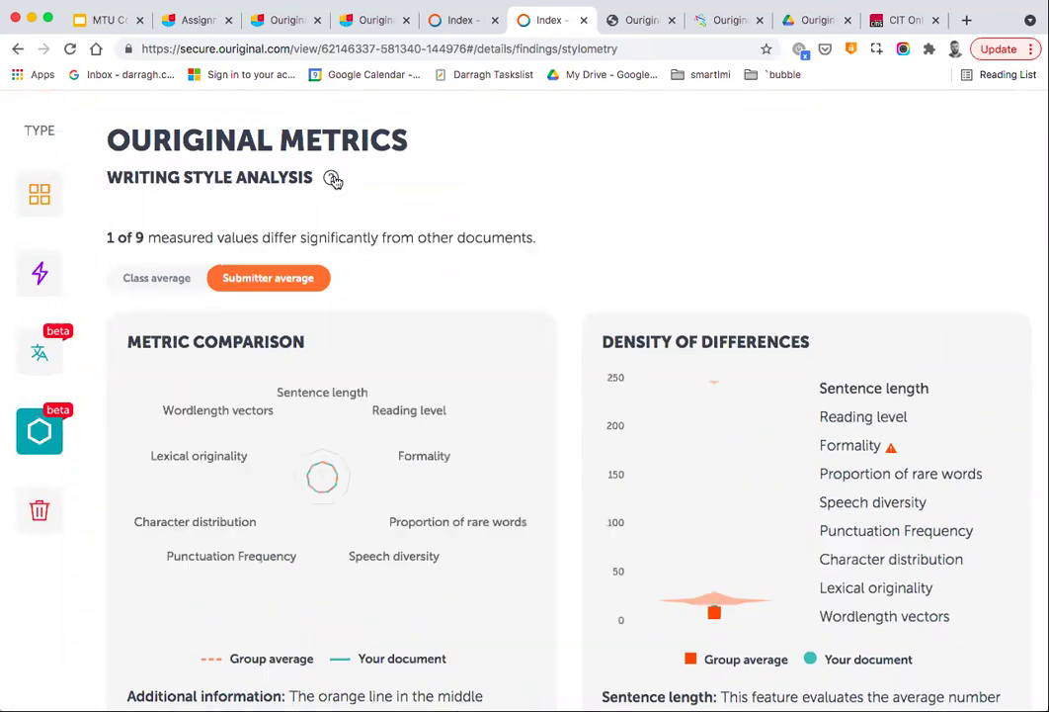
scroll(423, 226, down, 3)
scroll(423, 226, down, 1)
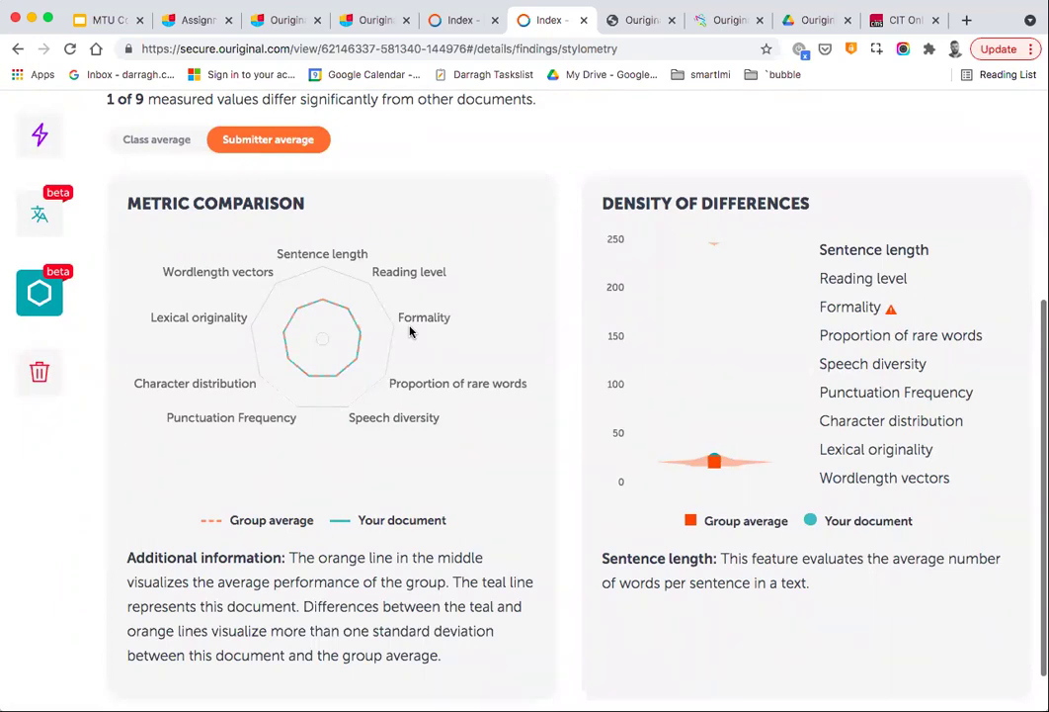
Review the writing style comparison against the submitter average, and return to the analysis overview to examine its findings and similarity.
scroll(411, 331, up, 2)
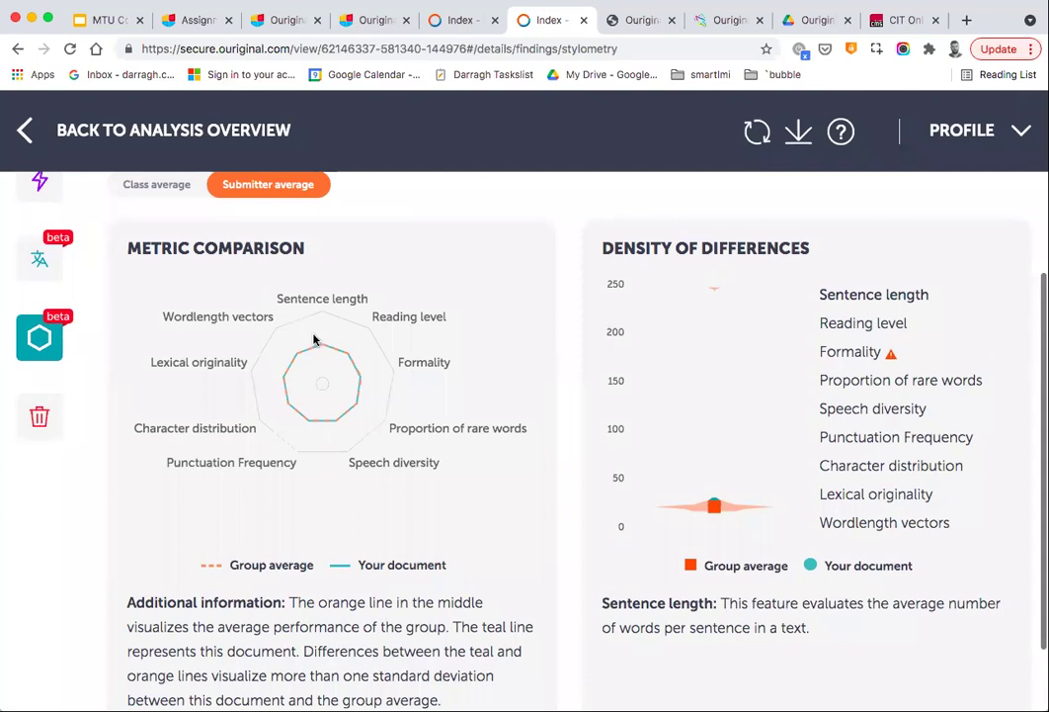
scroll(315, 341, down, 2)
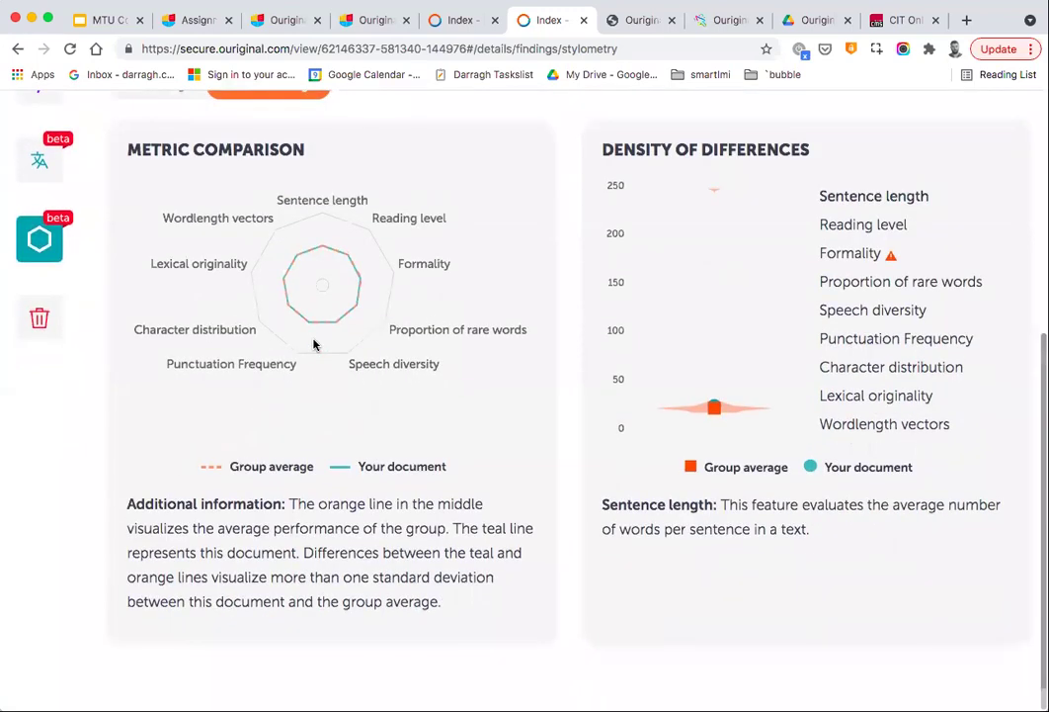
scroll(314, 344, up, 3)
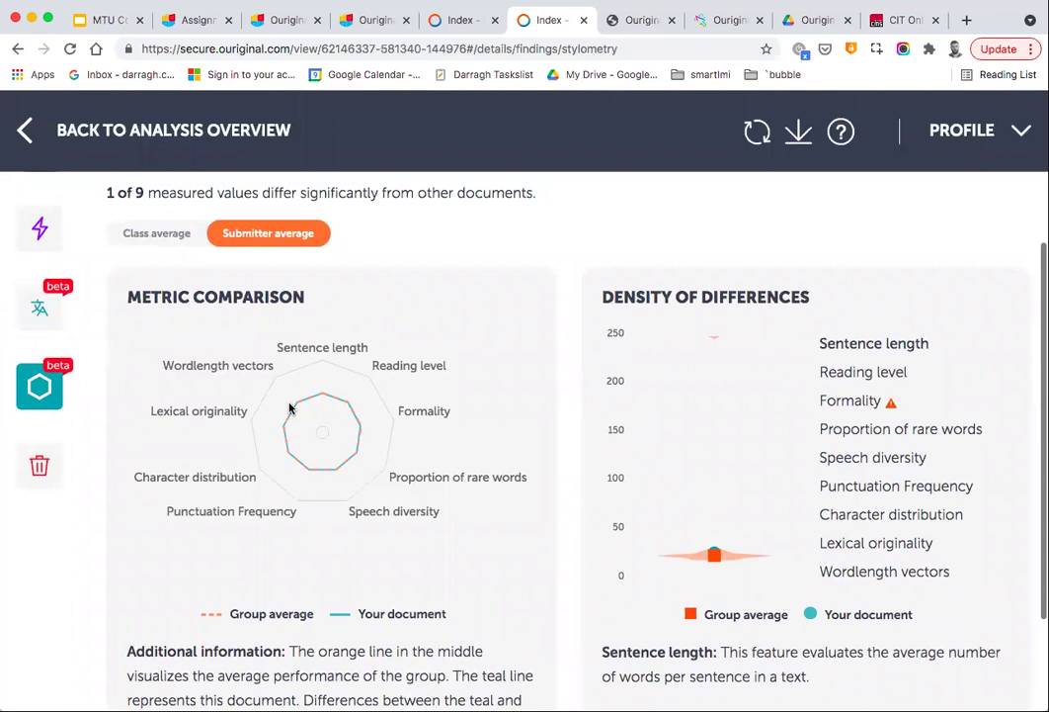
scroll(290, 406, up, 1)
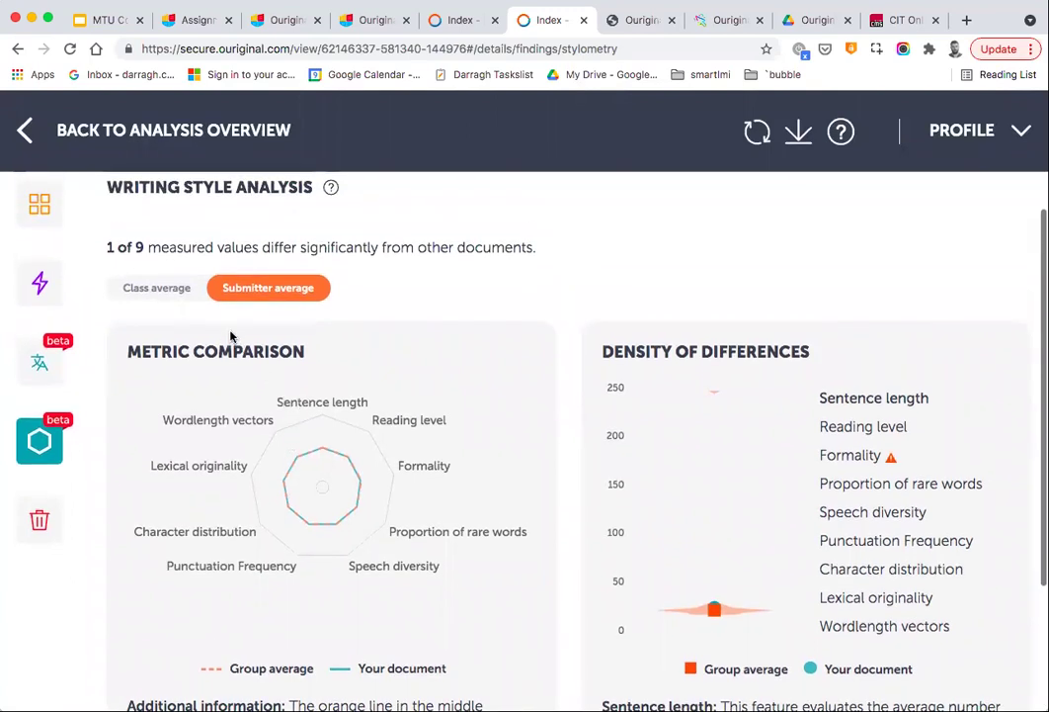
scroll(37, 368, up, 1)
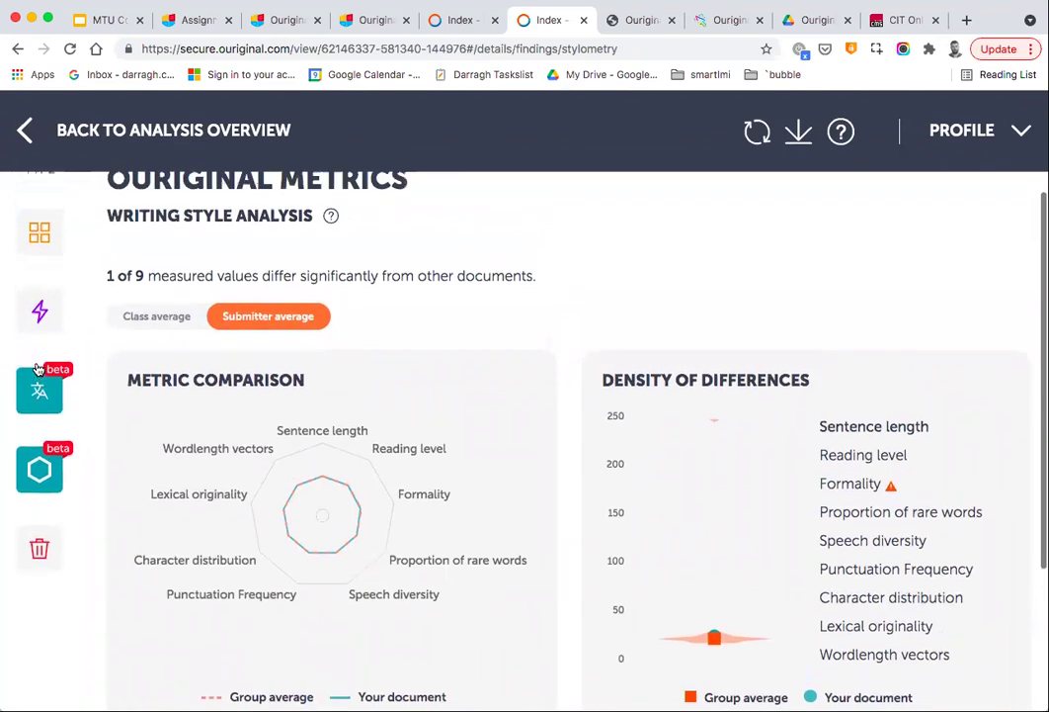
scroll(36, 368, up, 3)
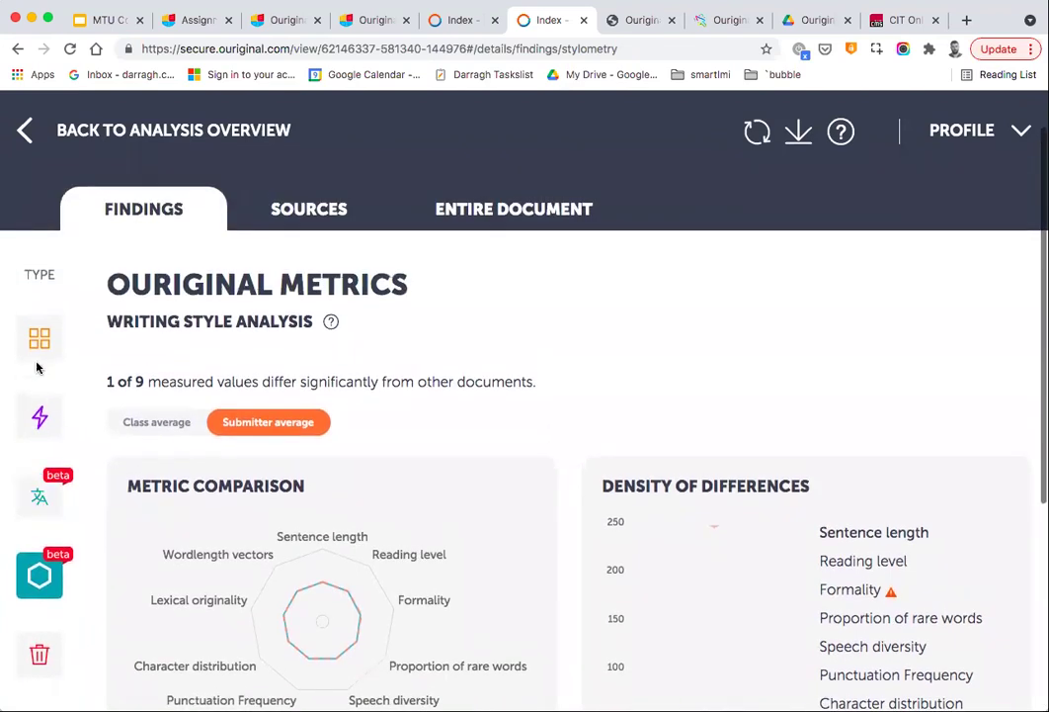
click(87, 135)
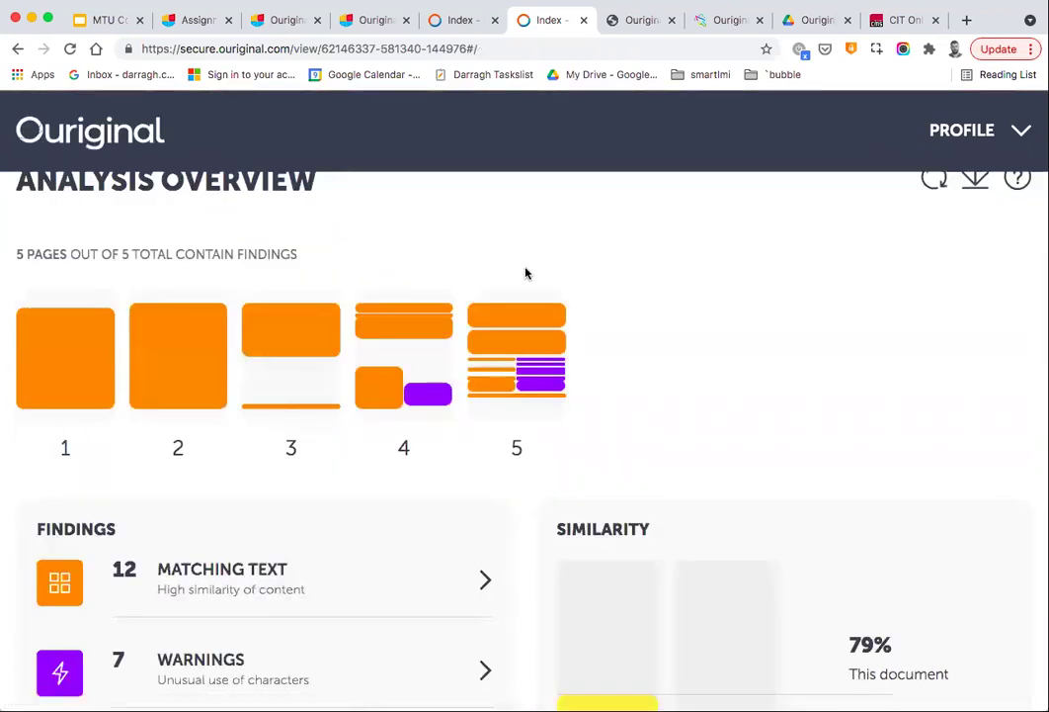
scroll(525, 273, down, 5)
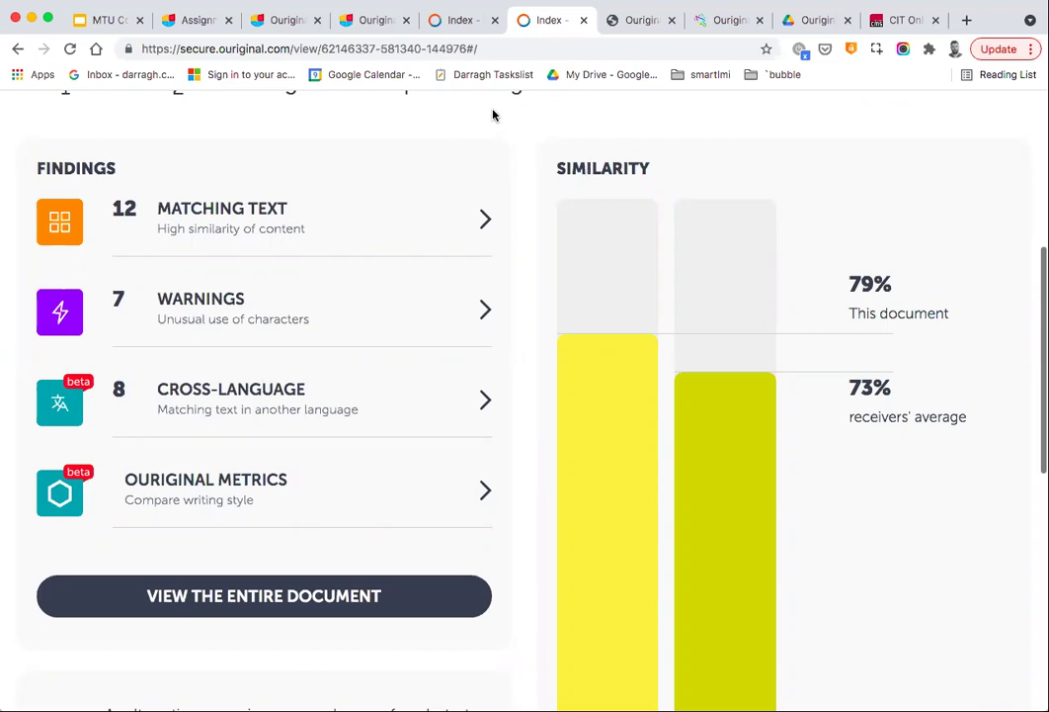
Switch from the student-submitted Canvas assignment to the 11-page document's analysis overview and examine its findings and similarity.
click(284, 30)
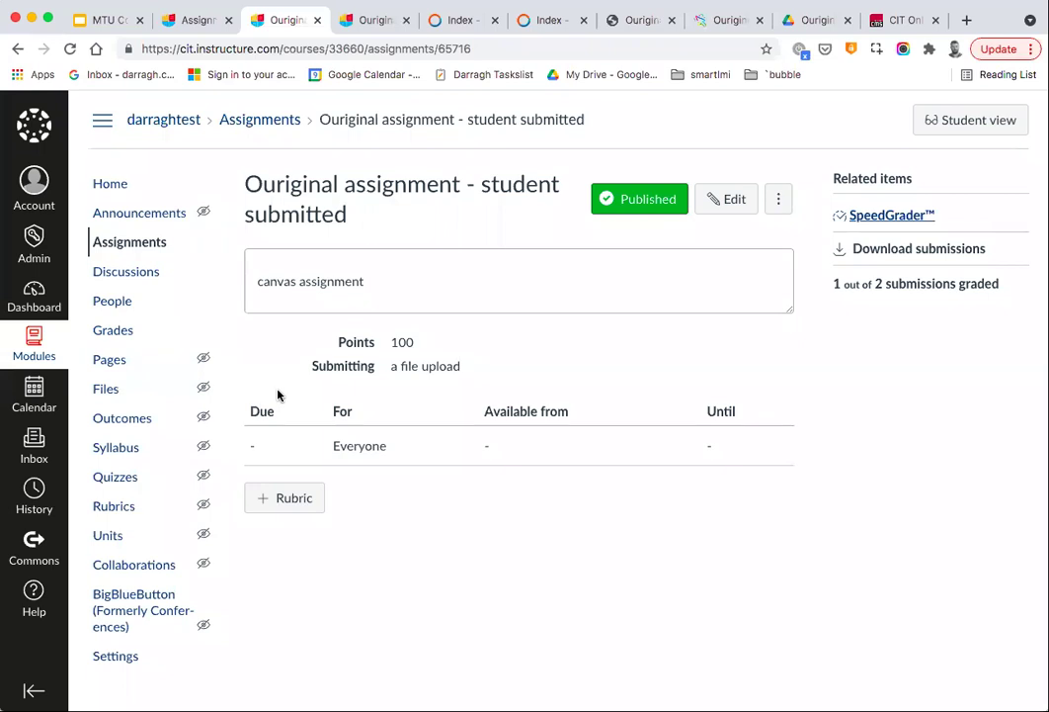
click(445, 23)
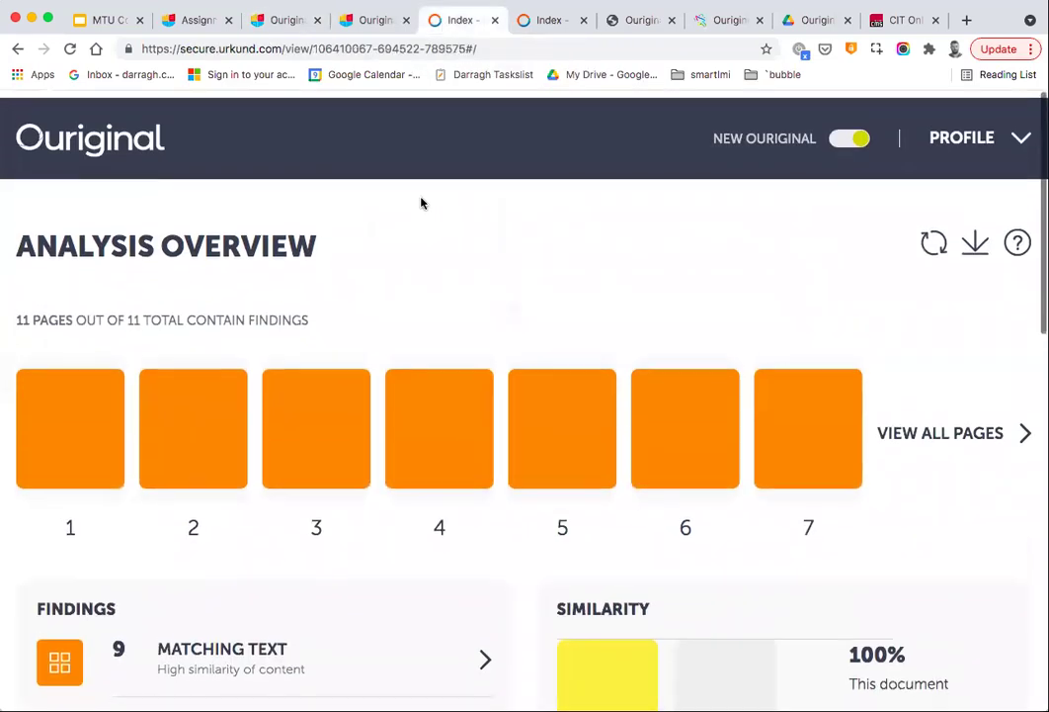
scroll(297, 213, down, 1)
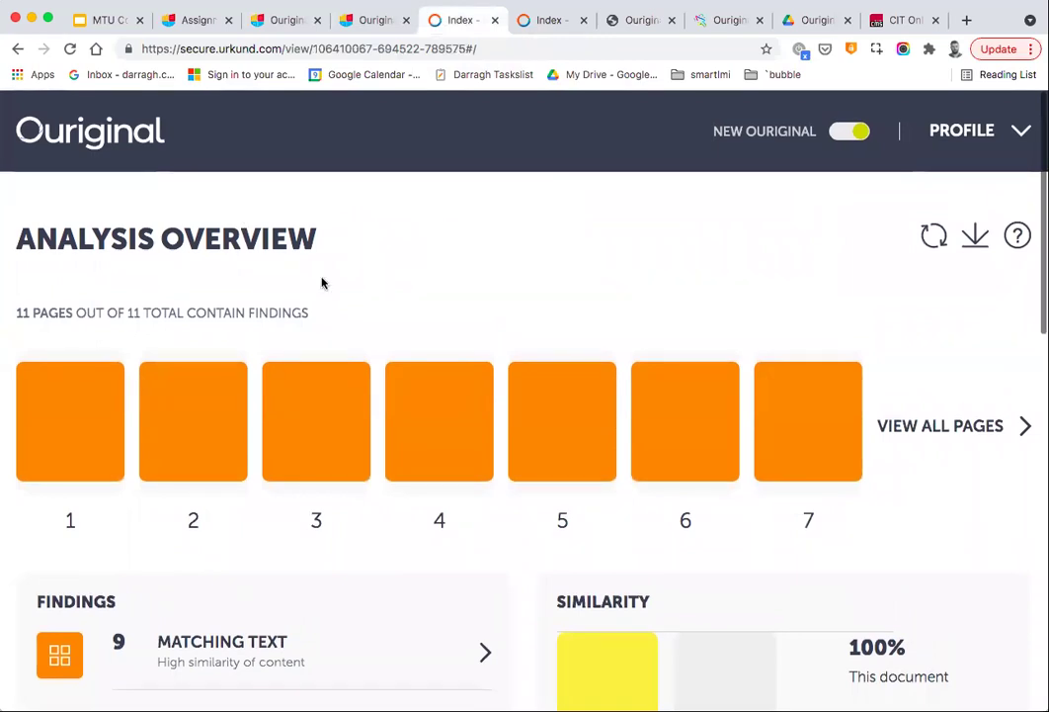
scroll(321, 283, down, 5)
scroll(322, 281, up, 5)
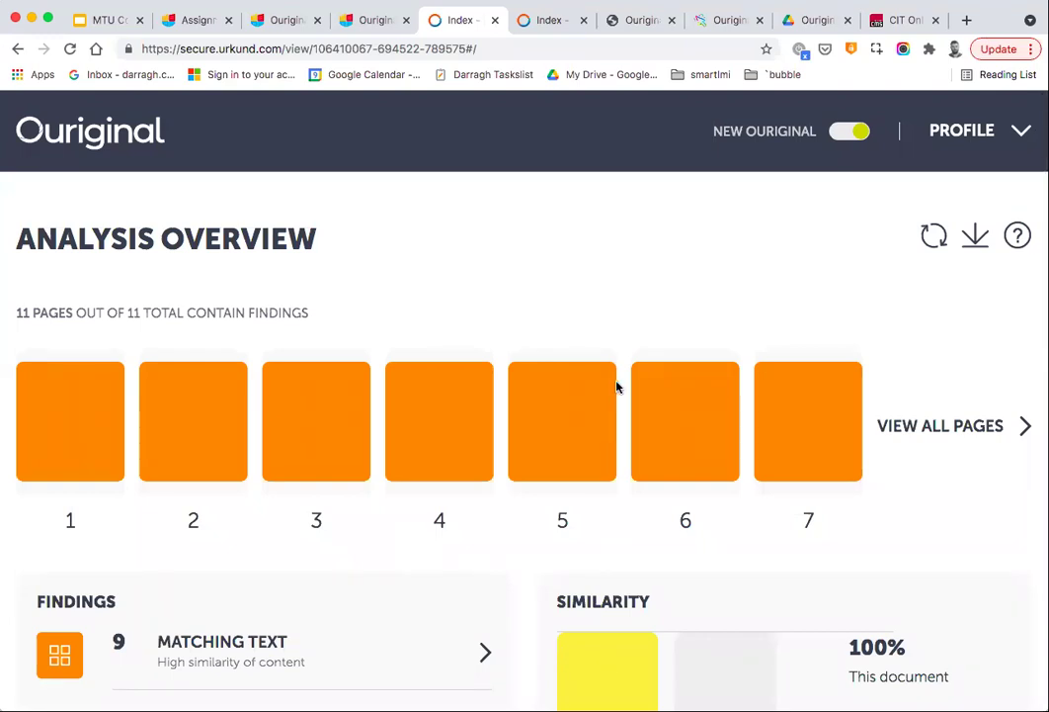
scroll(530, 286, down, 5)
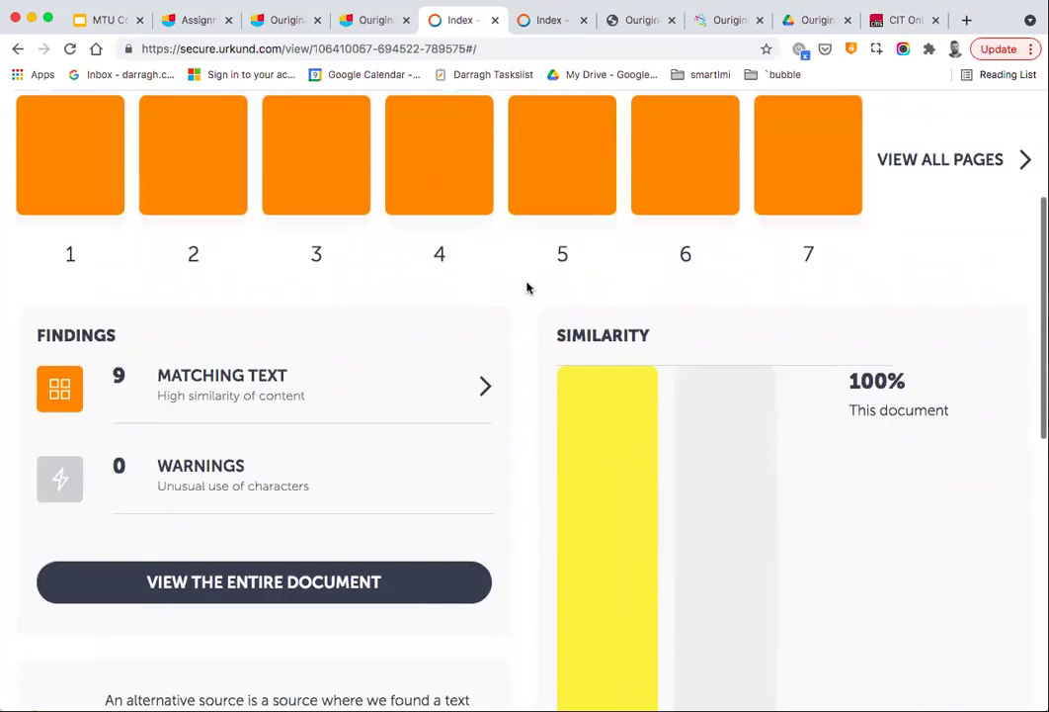
scroll(423, 173, up, 5)
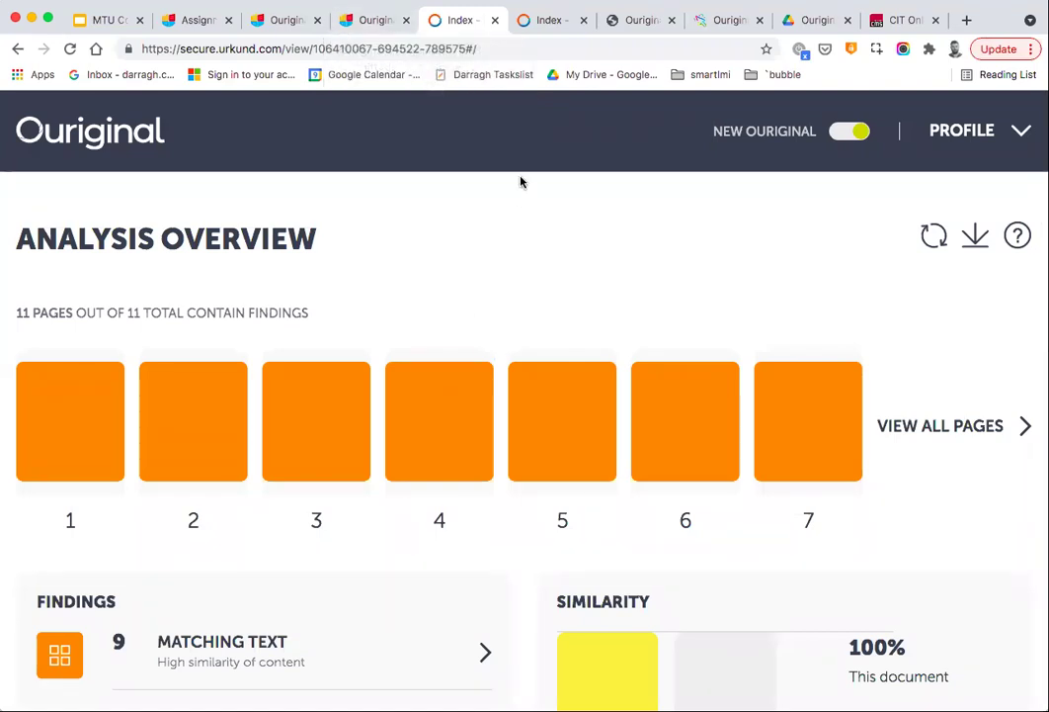
scroll(500, 292, down, 1)
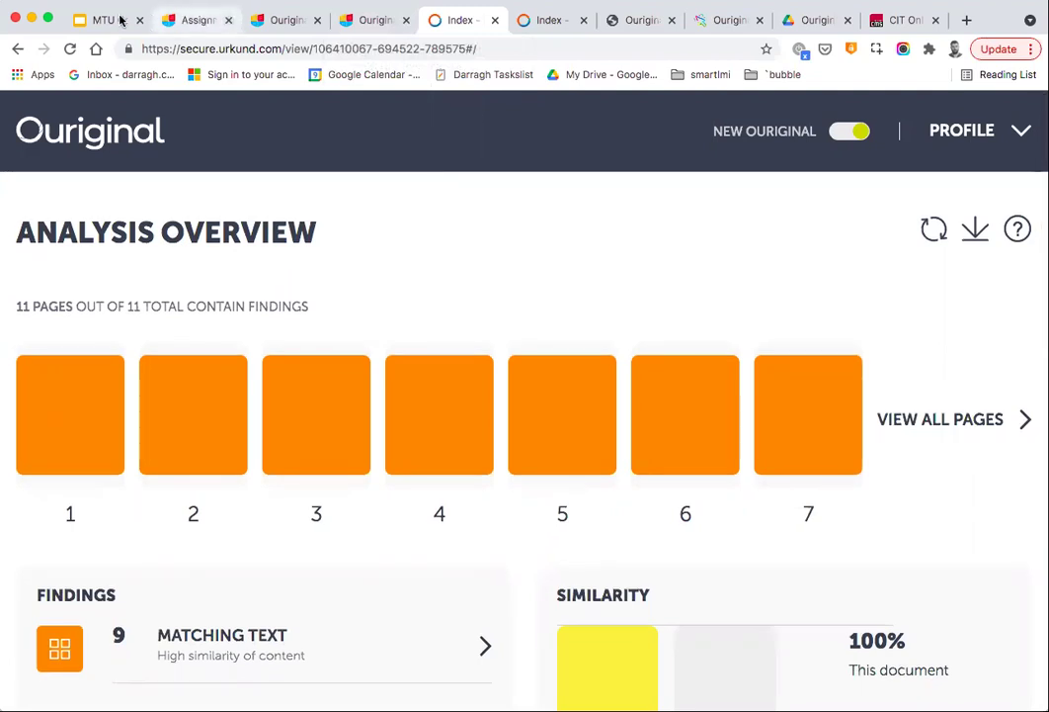
Switch to the Google Slides presentation and advance past the demonstration slides to the Considerations slide about emails.
click(94, 19)
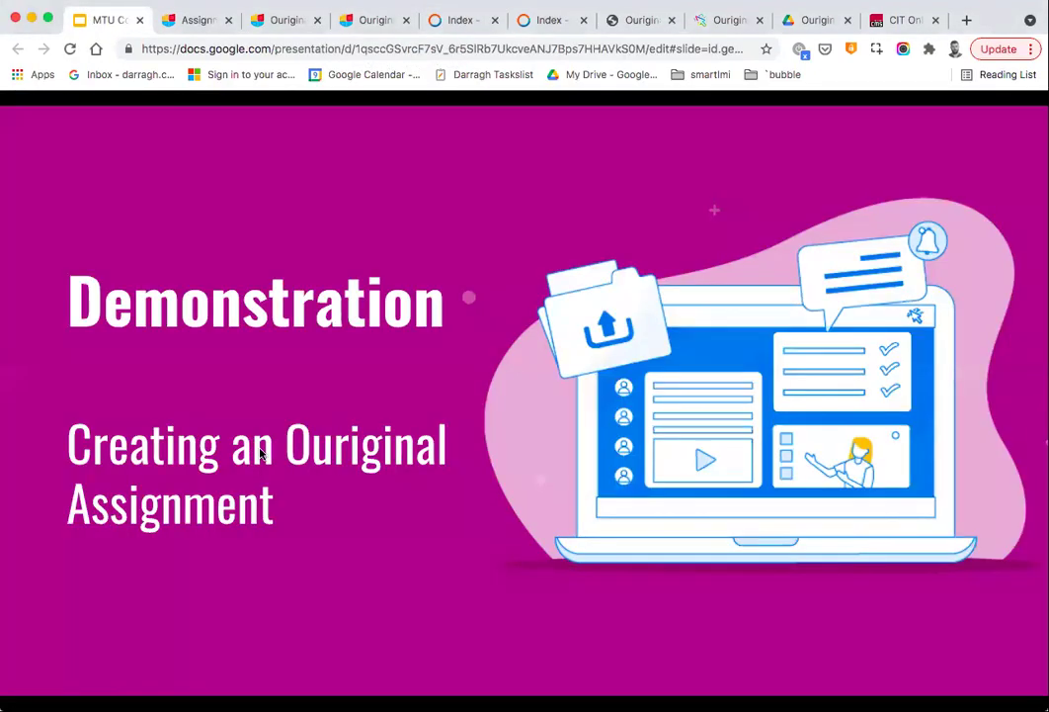
click(262, 453)
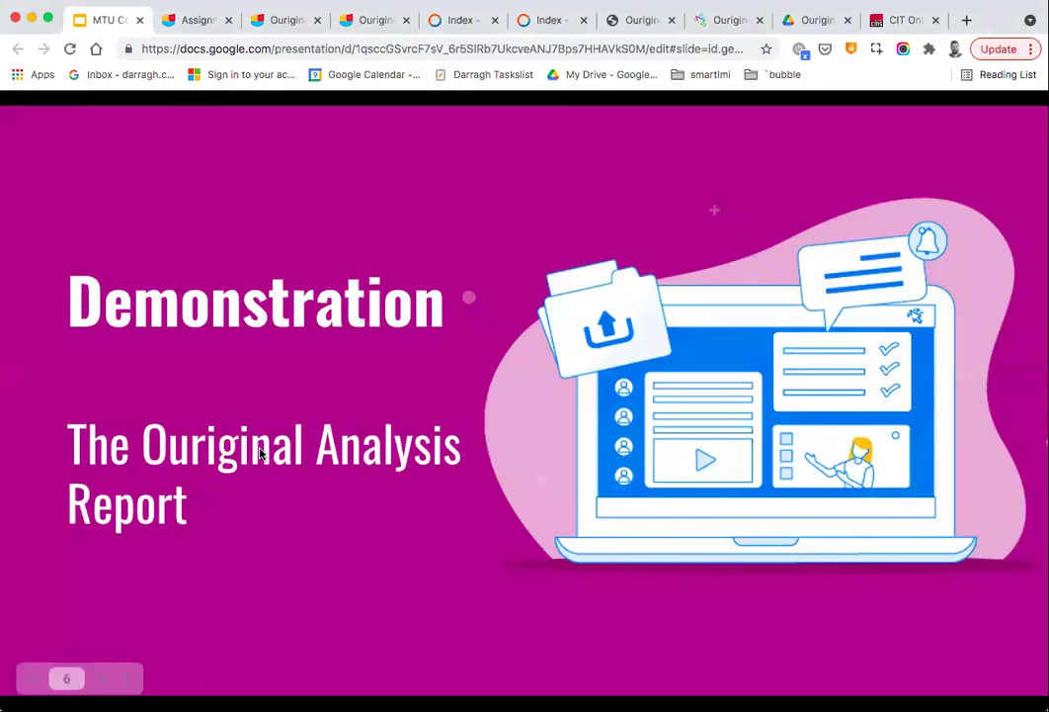
key(Left)
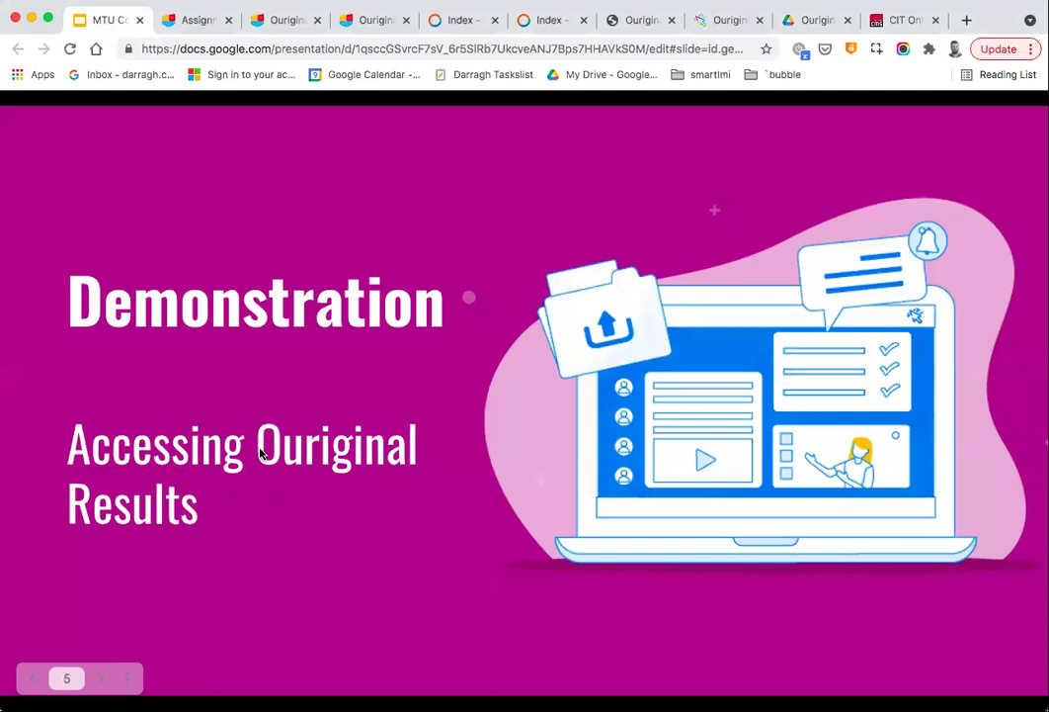
click(261, 452)
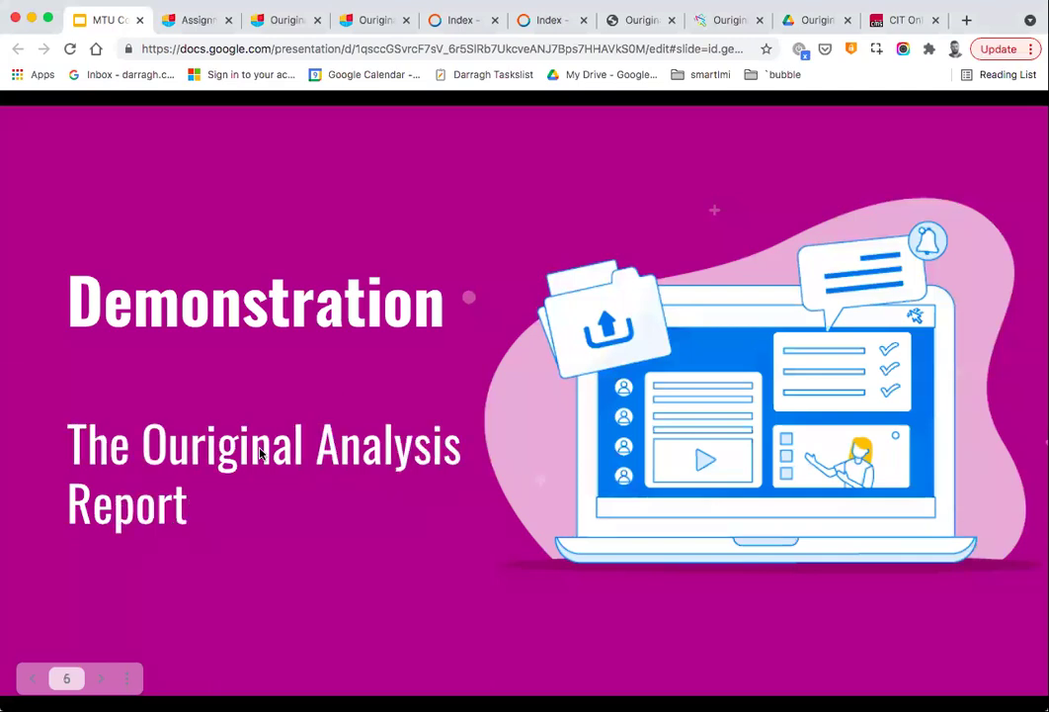
click(262, 453)
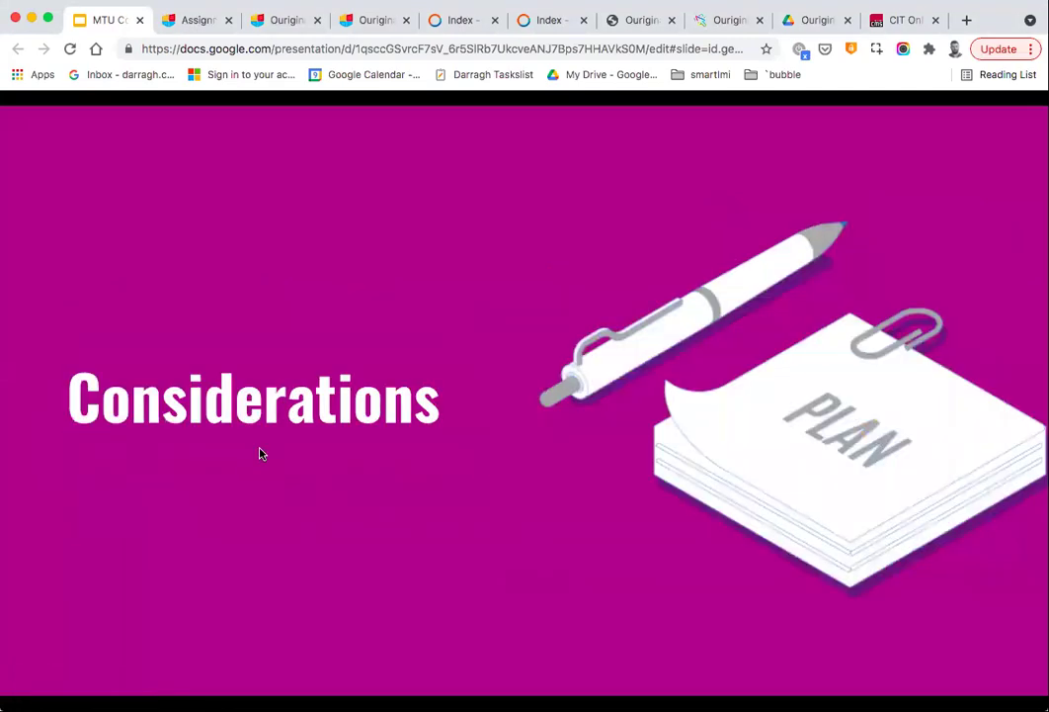
click(261, 453)
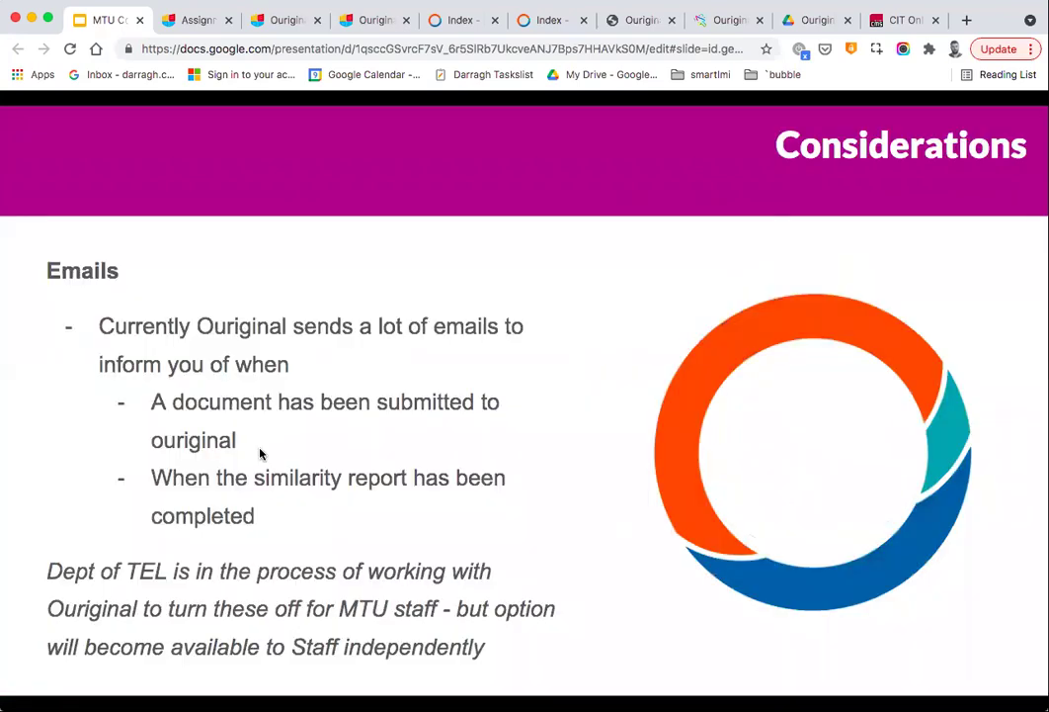
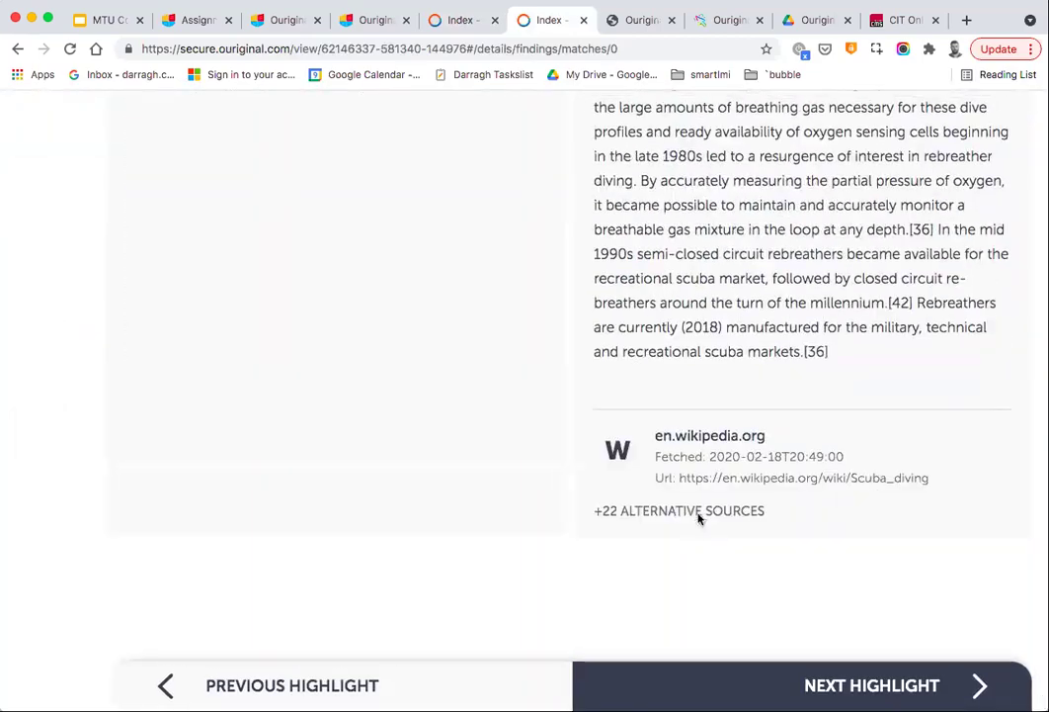
Check the alternative sources for the scuba diving match without switching, and open its en.wikipedia.org source page in a separate browser tab.
click(698, 513)
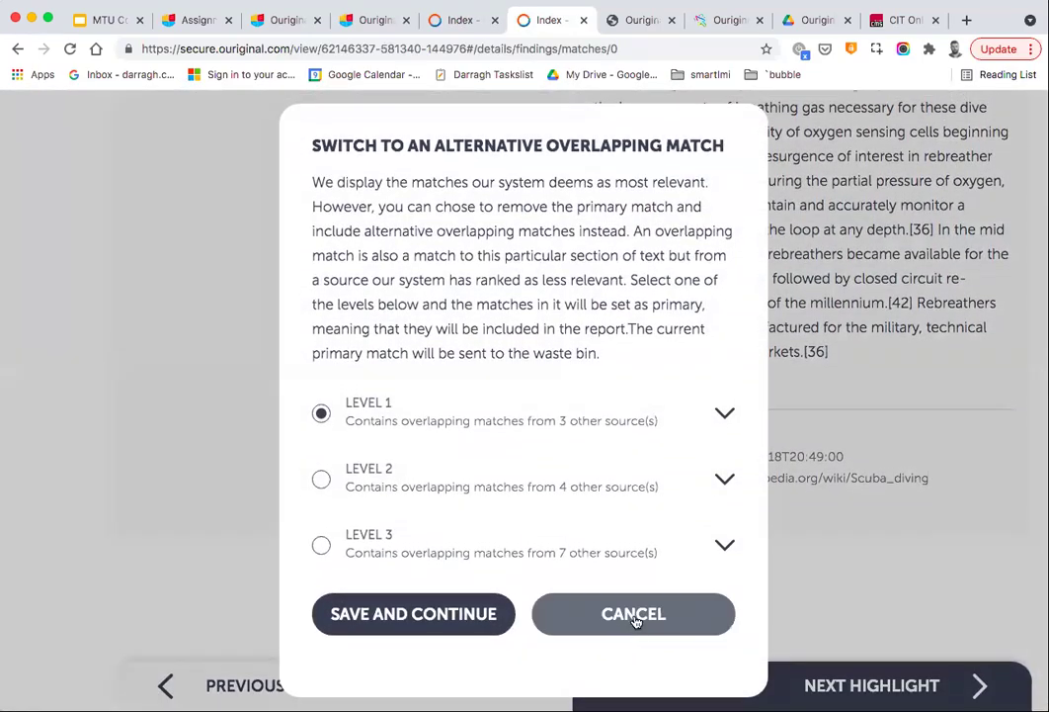
click(634, 617)
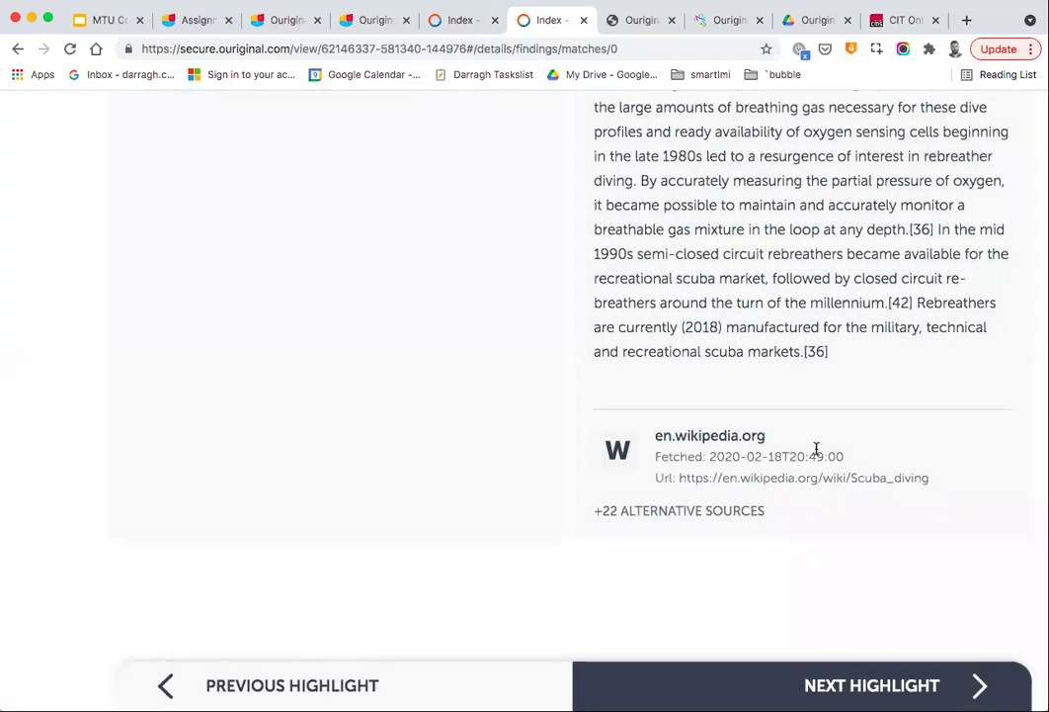
click(724, 479)
key(ctrl+shift+Tab)
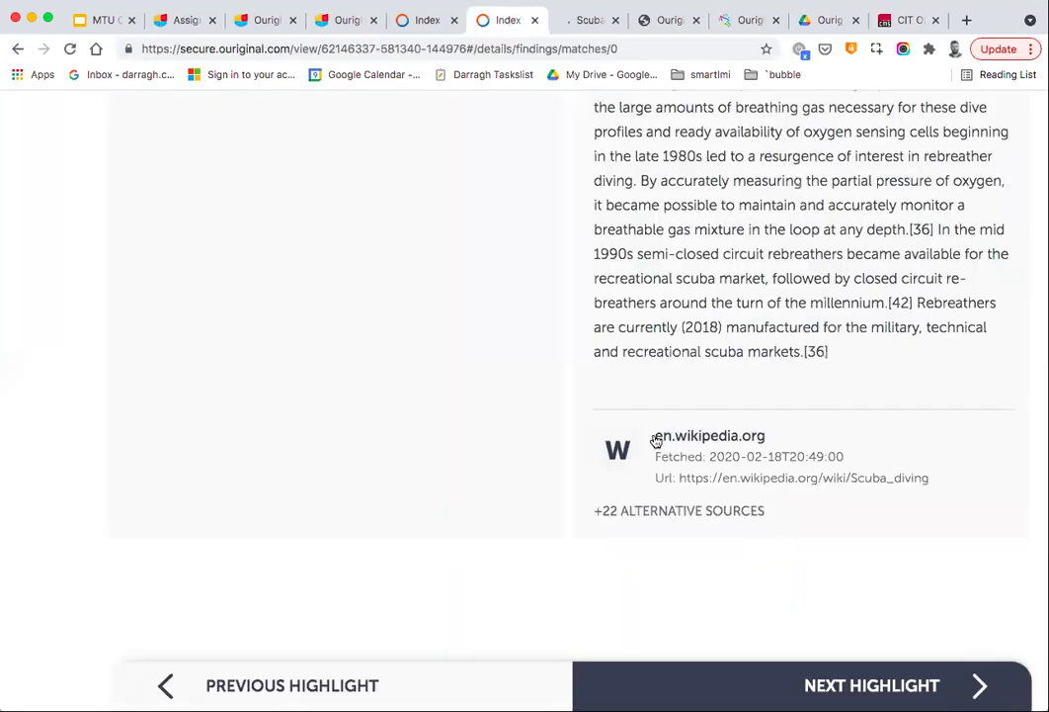
scroll(656, 439, up, 10)
scroll(656, 439, down, 10)
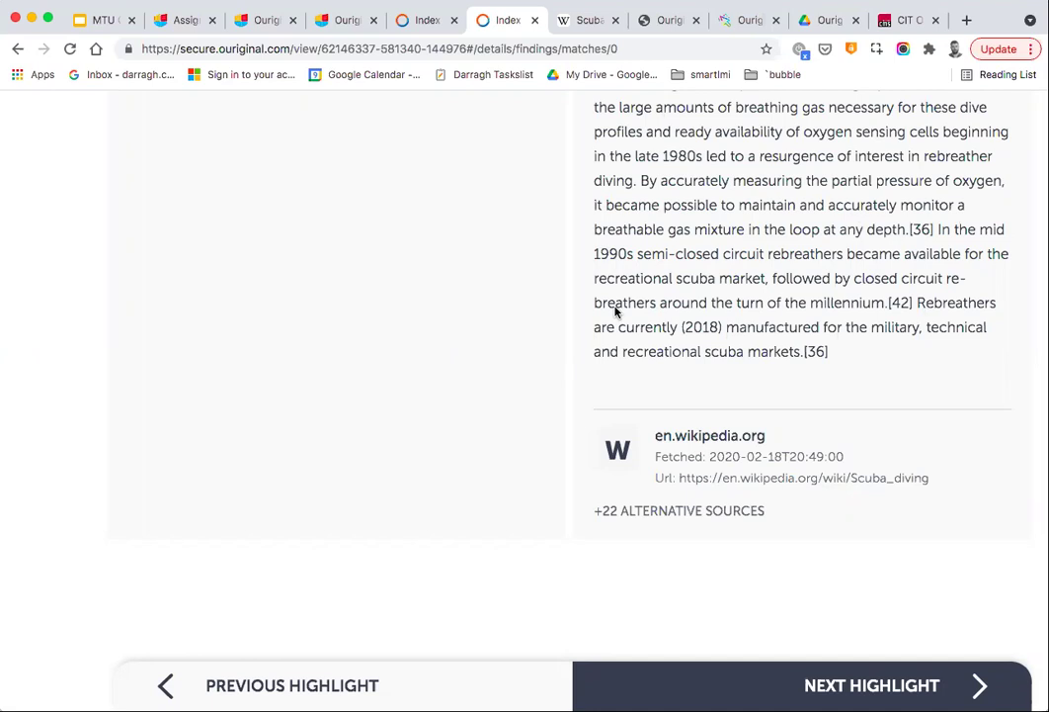
Return to the presentation and advance to the slide explaining how to get help and support for Ouriginal.
click(100, 22)
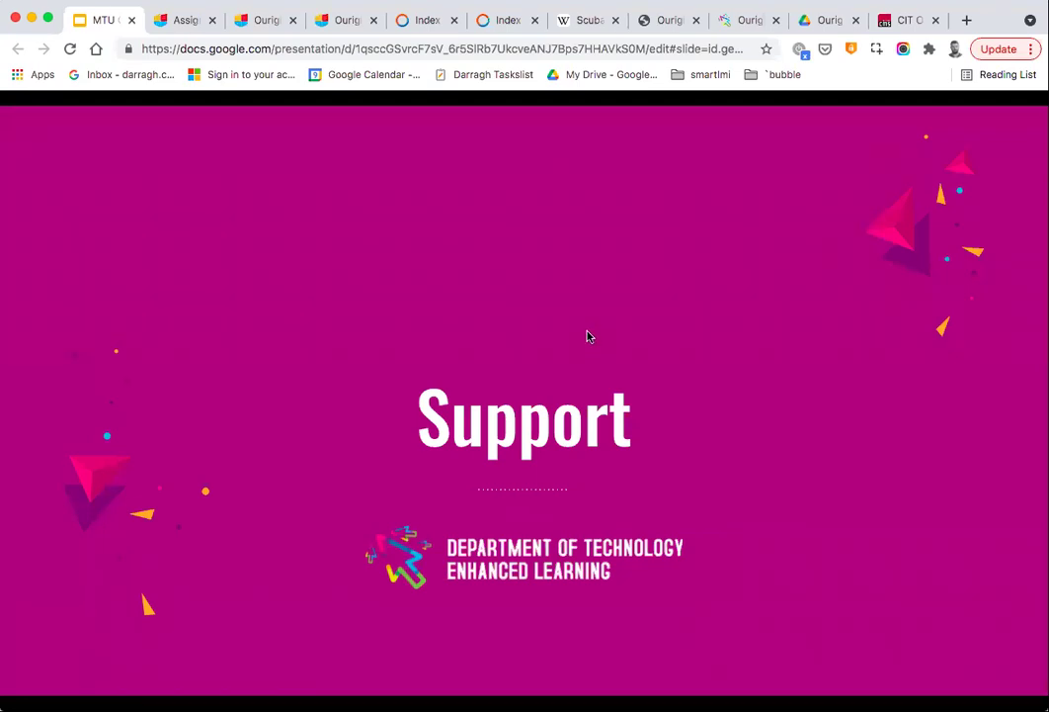
key(Right)
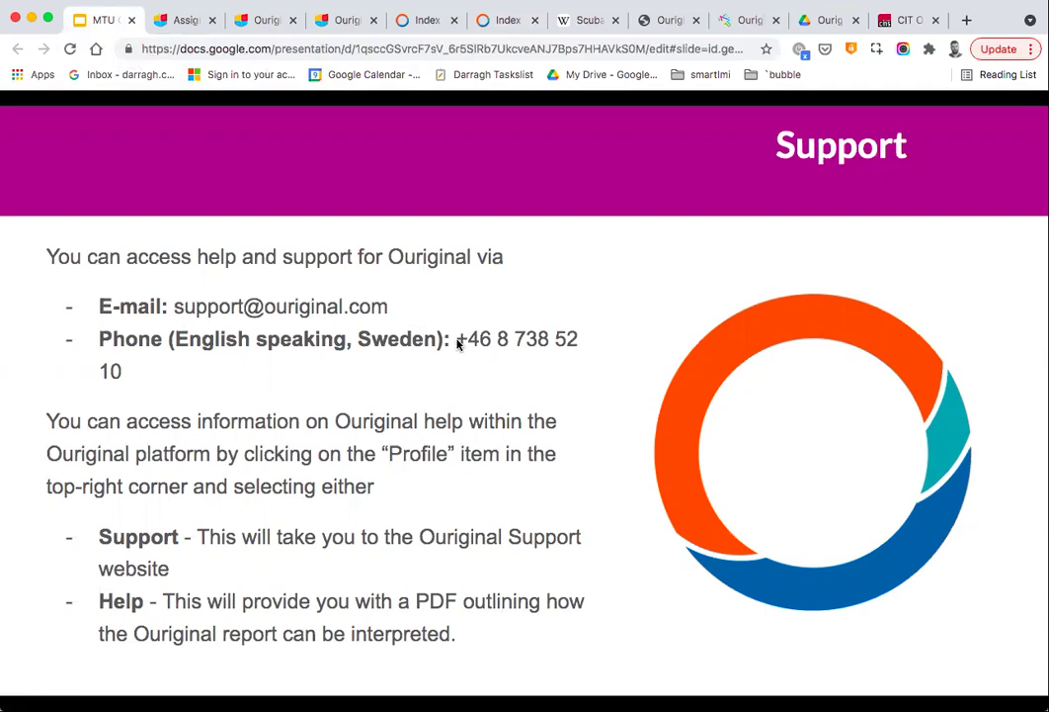
Switch to the 11-page document's analysis overview, view its guided tour as far as the document overview bar explanation, and exit the tour.
click(420, 20)
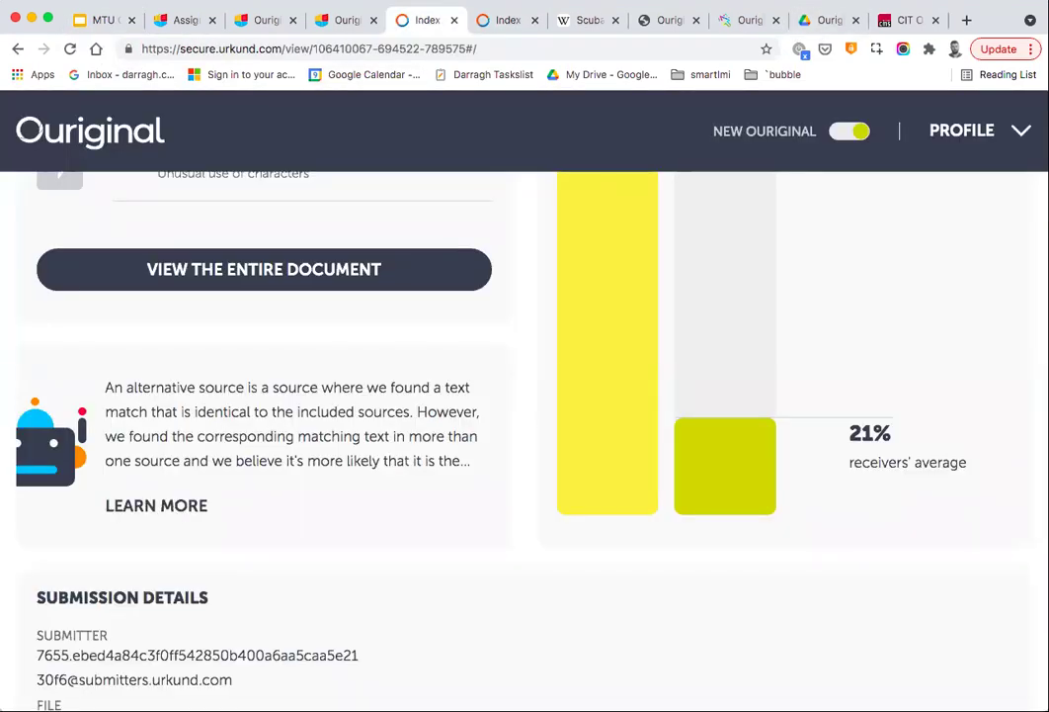
scroll(677, 347, up, 6)
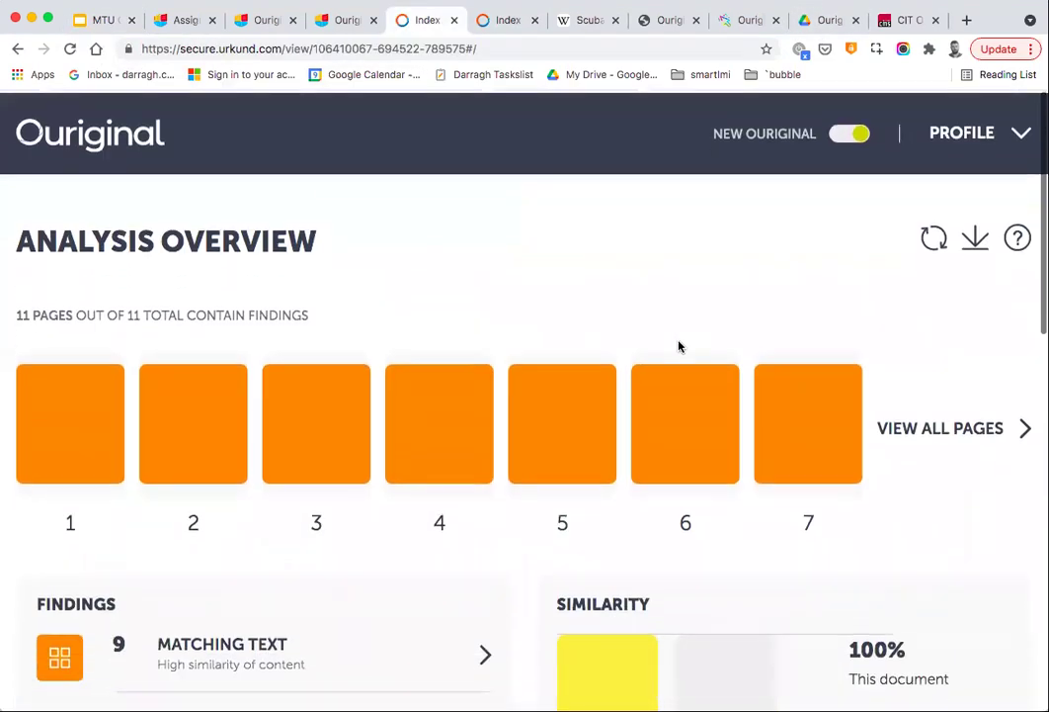
click(1017, 237)
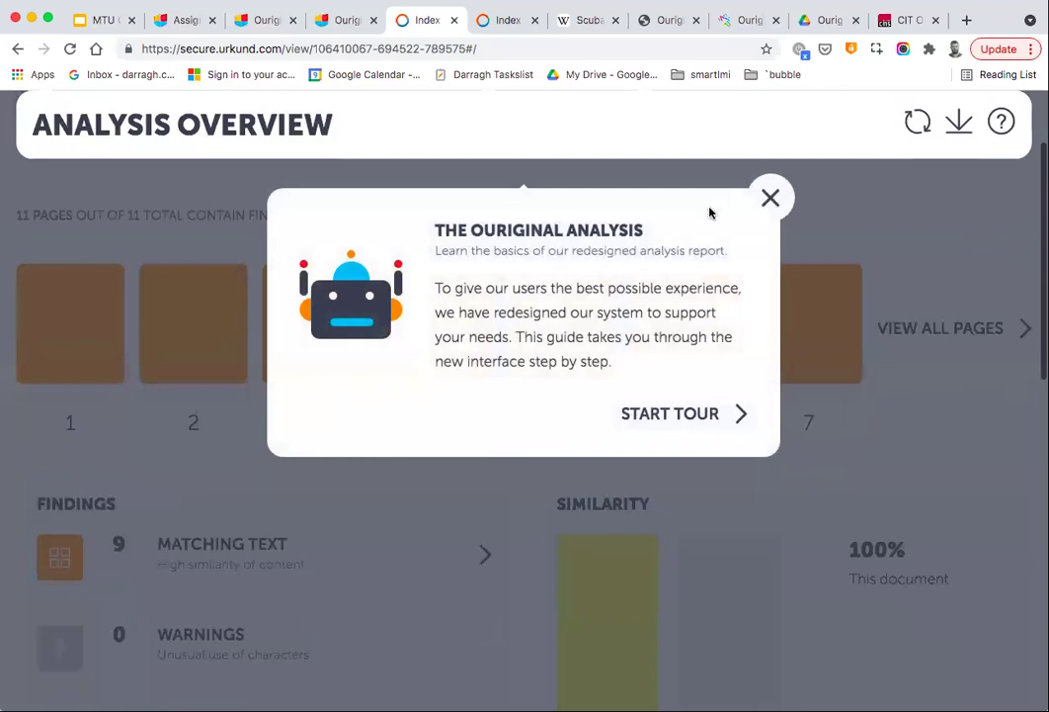
click(703, 412)
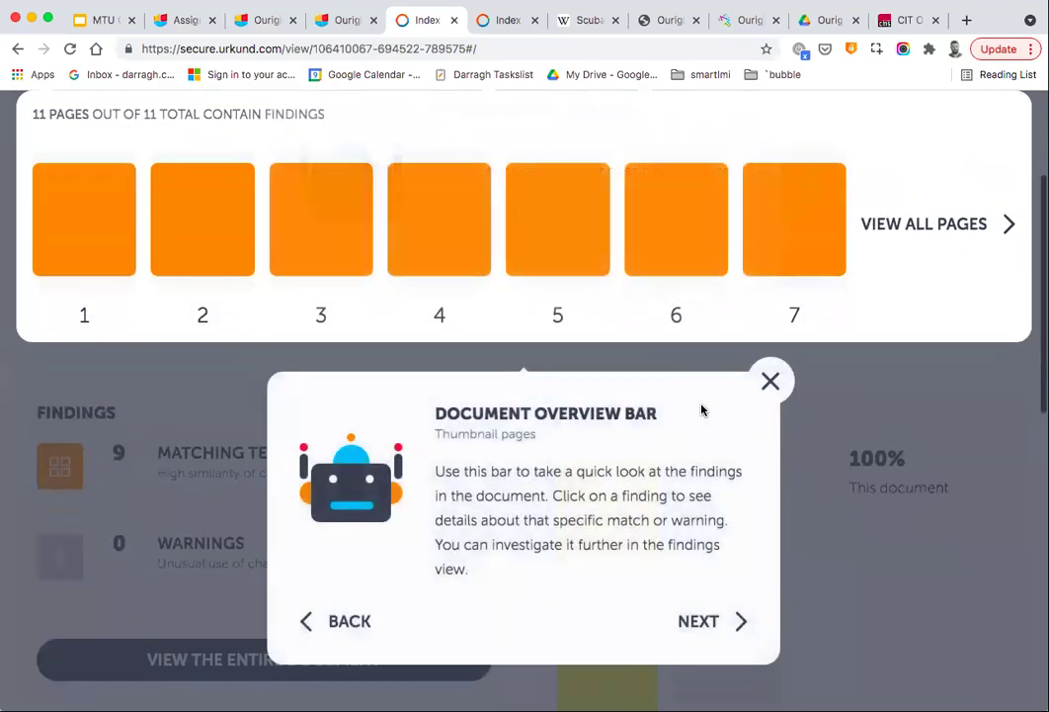
scroll(769, 385, up, 1)
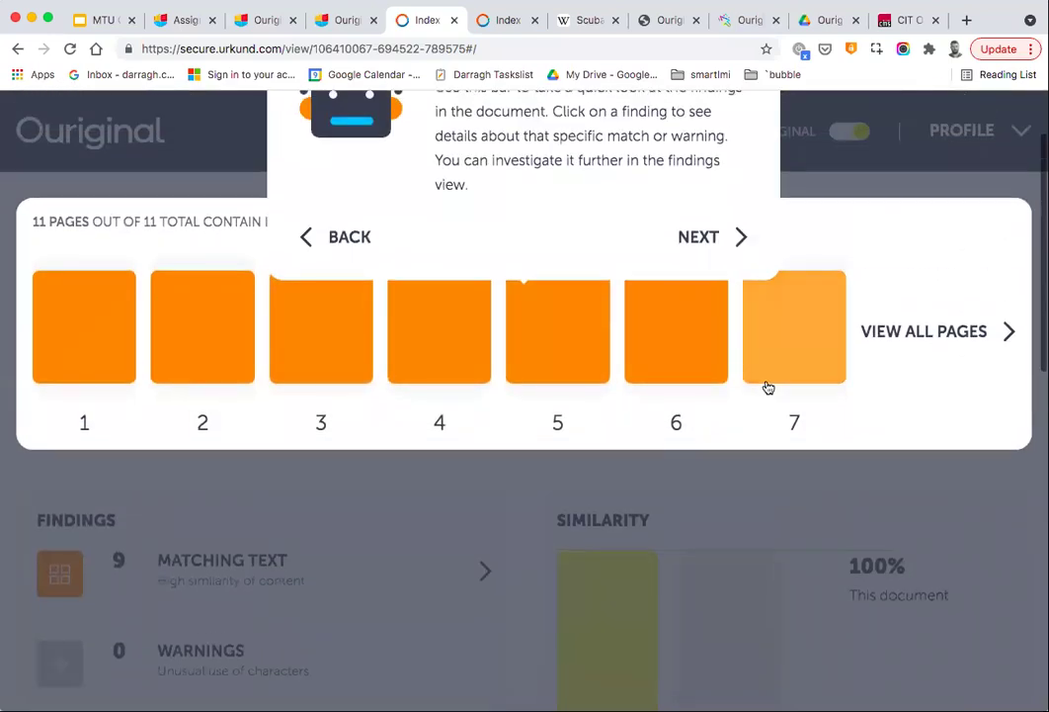
scroll(713, 281, up, 1)
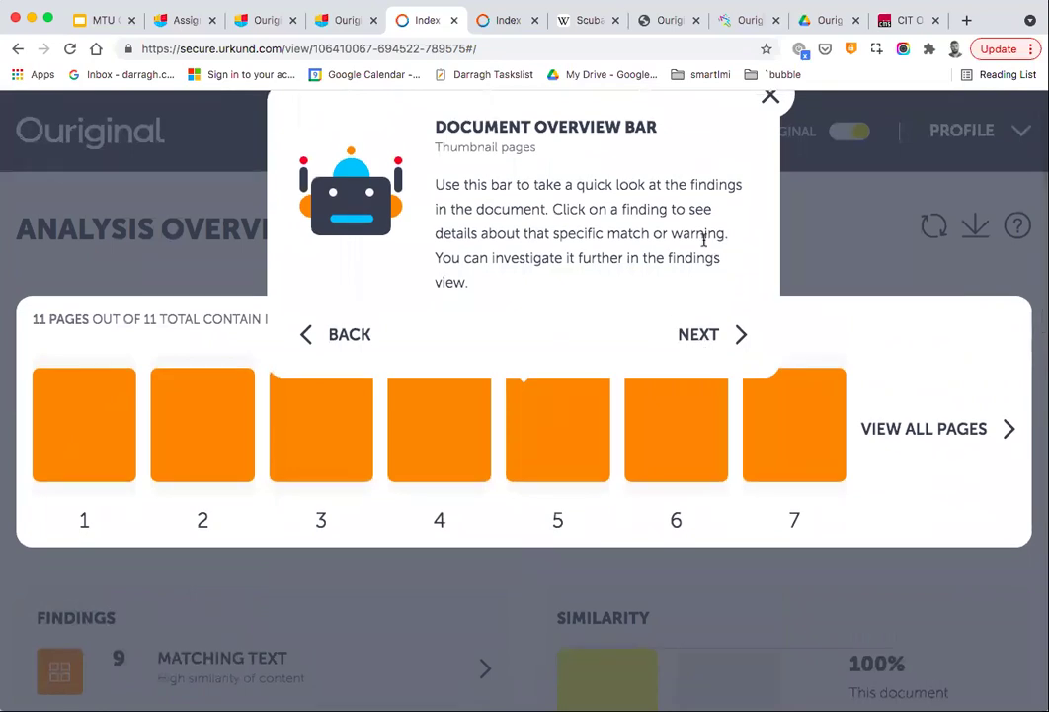
scroll(703, 241, up, 1)
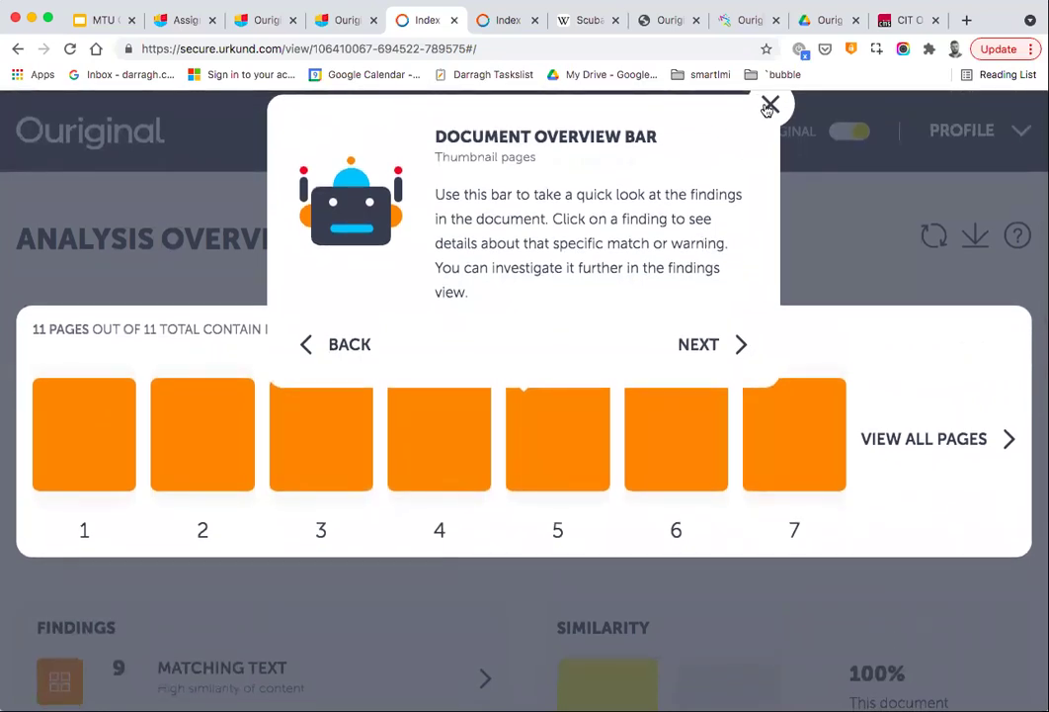
click(769, 104)
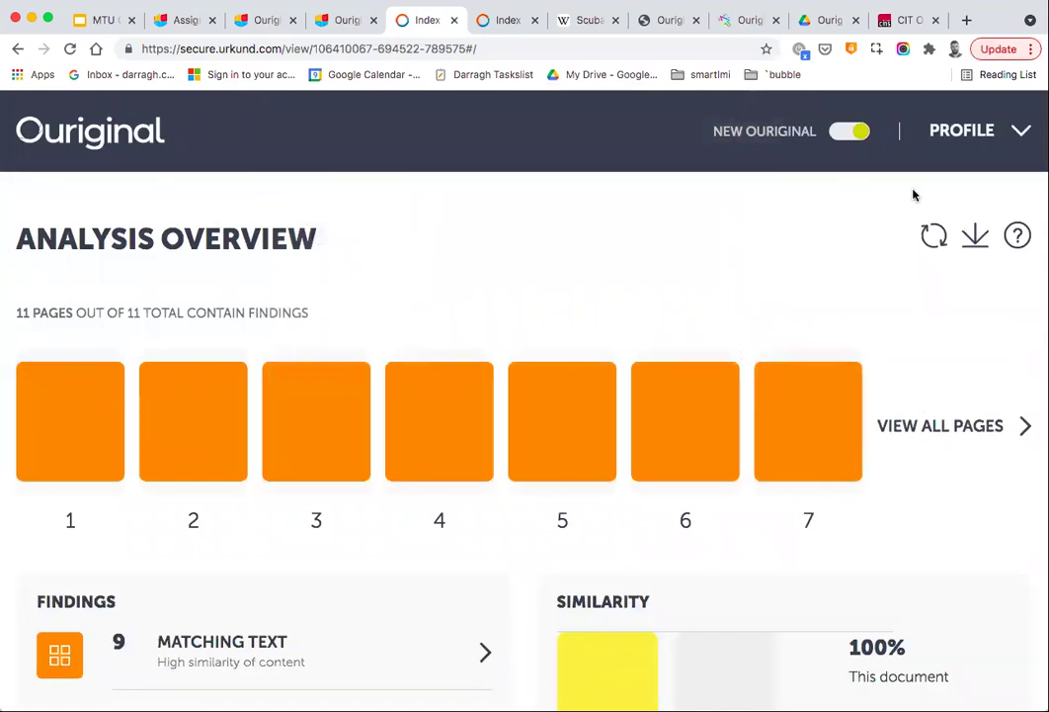
click(1016, 236)
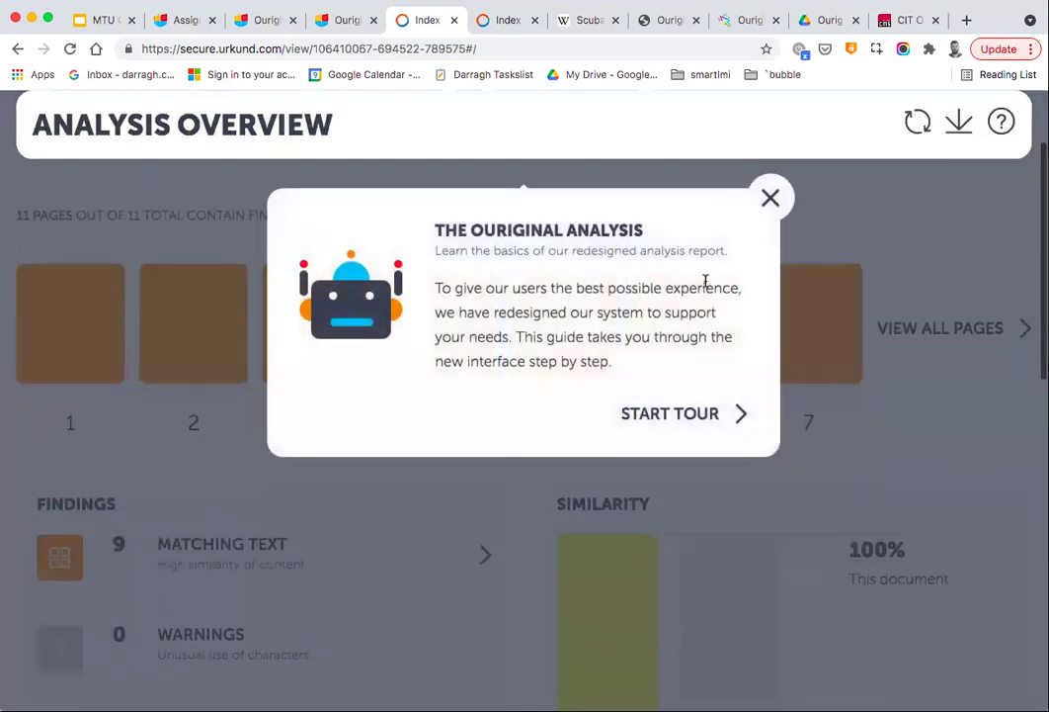
click(772, 196)
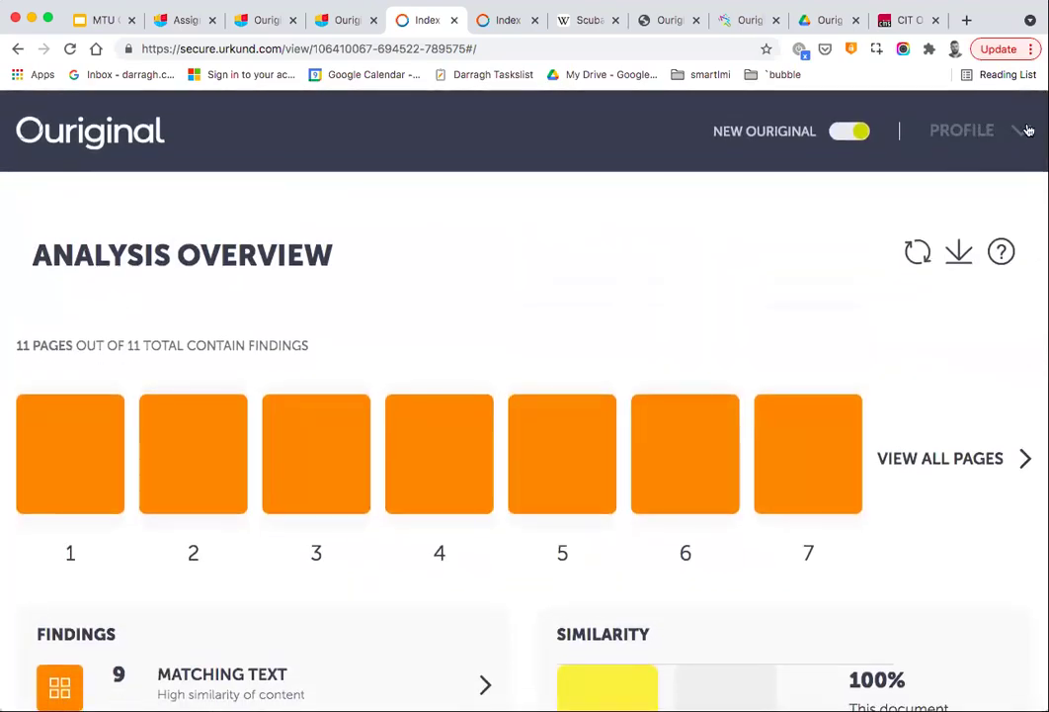
Open the Ouriginal Support website from the profile options and review its contact details, international support numbers and other resources.
click(1023, 131)
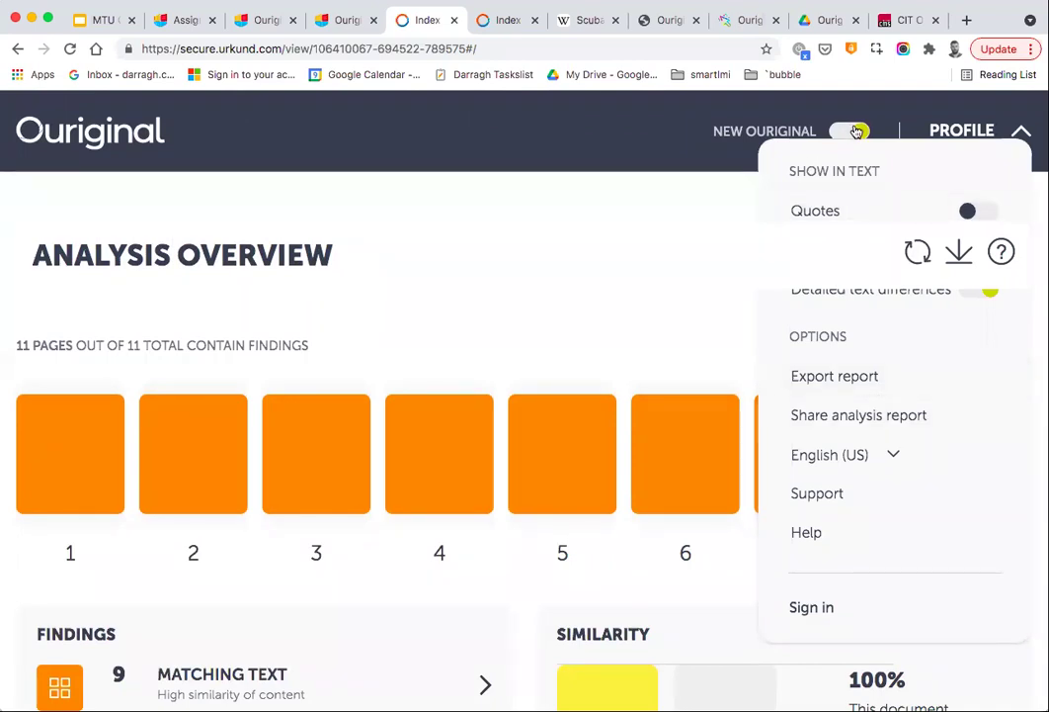
click(820, 496)
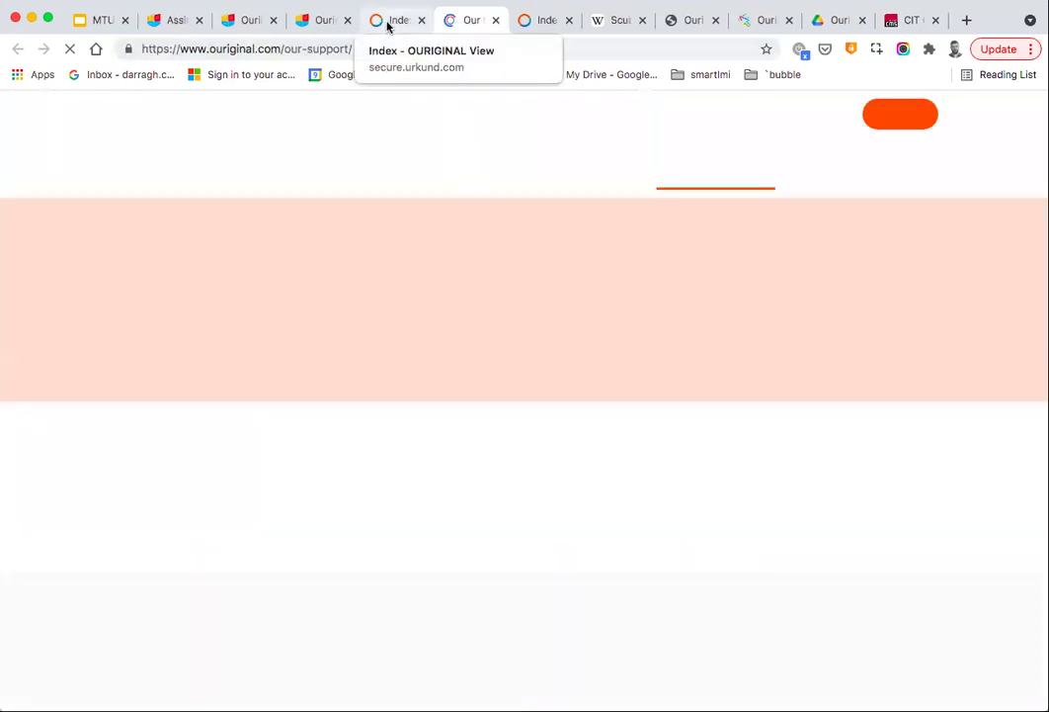
scroll(409, 403, down, 3)
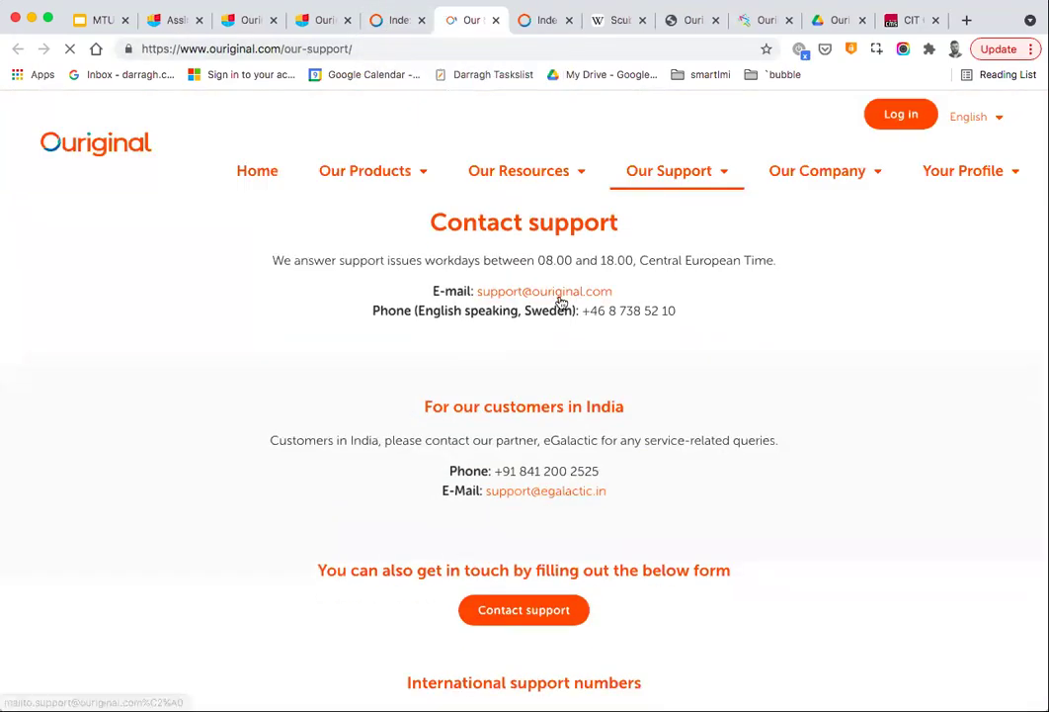
scroll(591, 337, down, 1)
scroll(590, 337, down, 3)
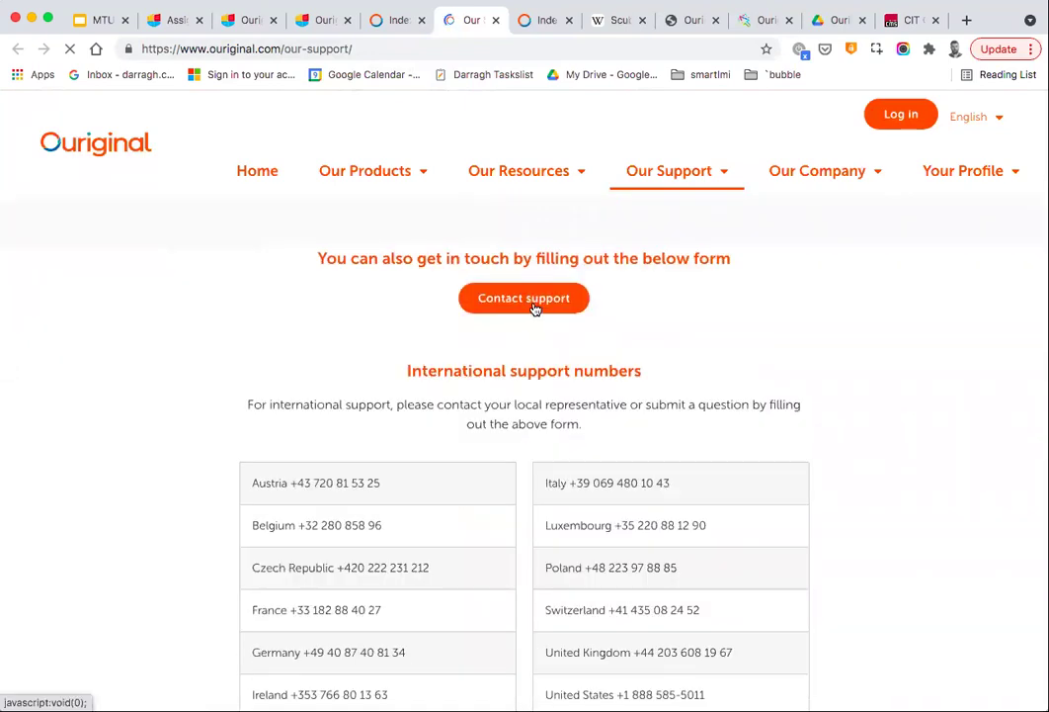
scroll(533, 308, down, 3)
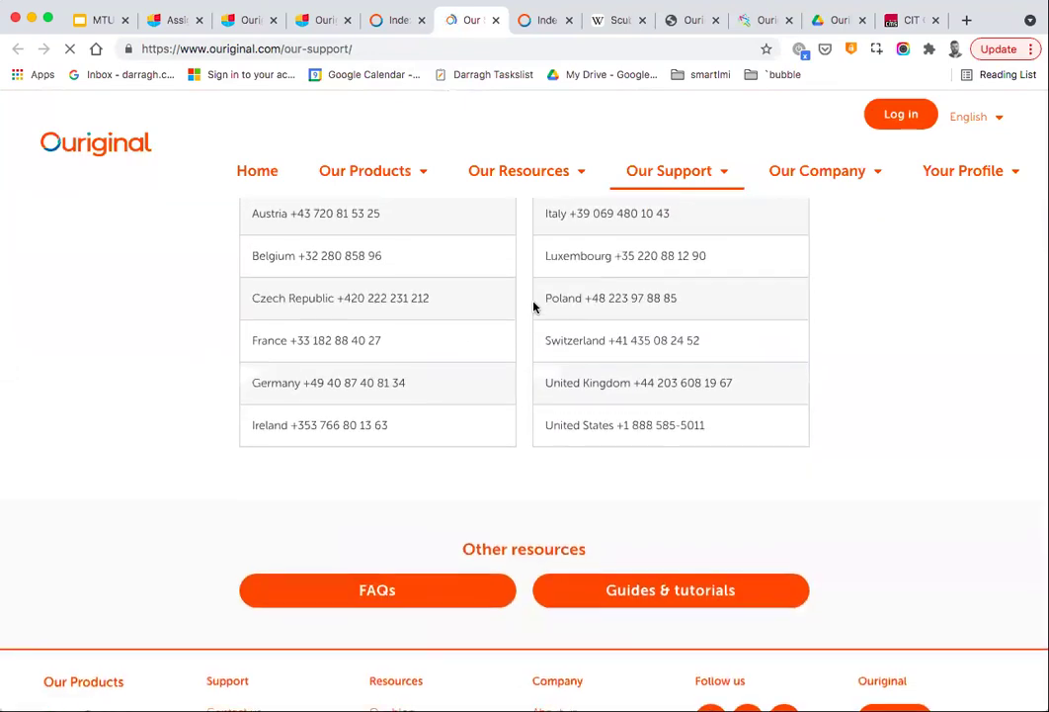
Return to the analysis overview and open the Help user guide PDF from the profile options.
click(393, 20)
click(1019, 133)
click(1019, 136)
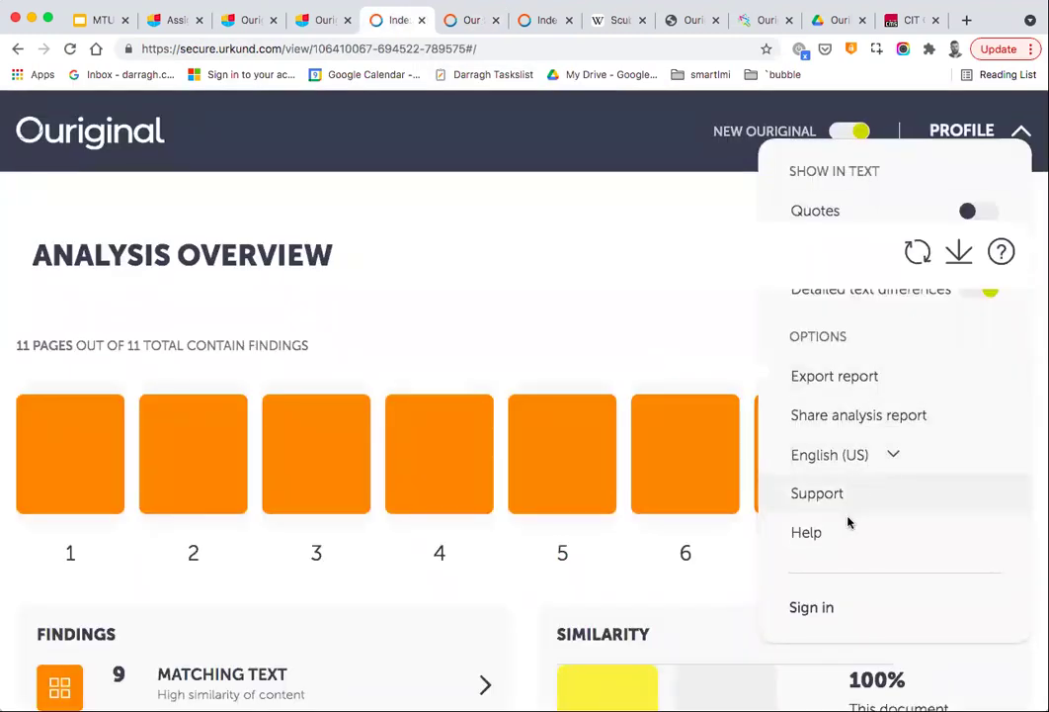
click(811, 535)
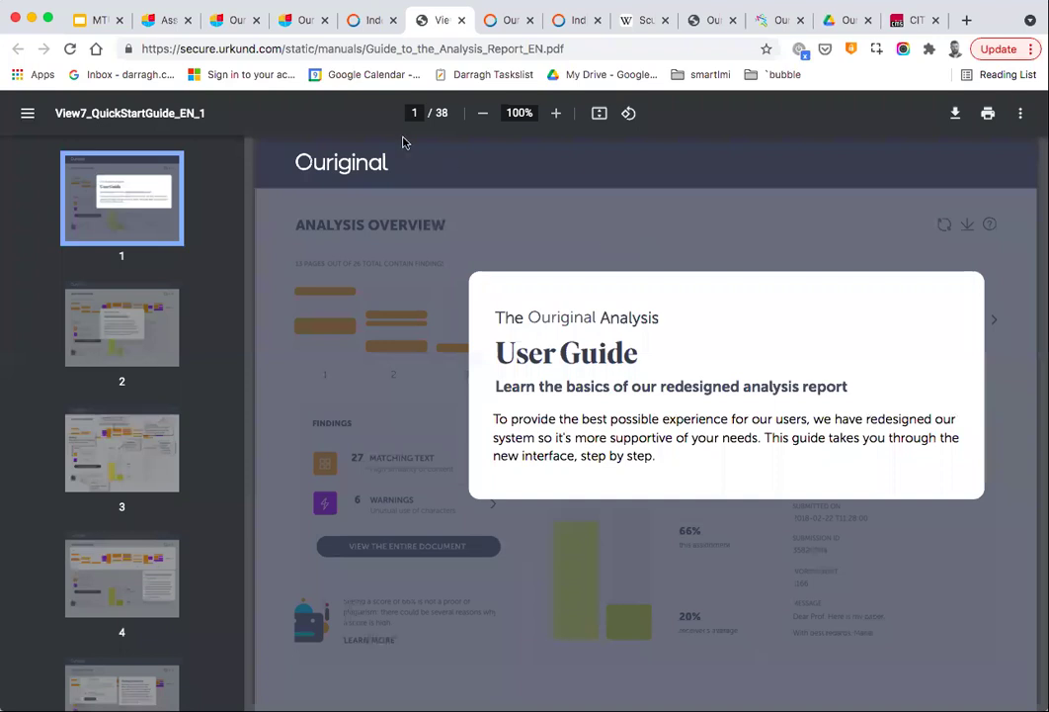
Go back to the analysis overview and recheck the guided tour introduction, the profile options and the Help user guide PDF.
click(372, 20)
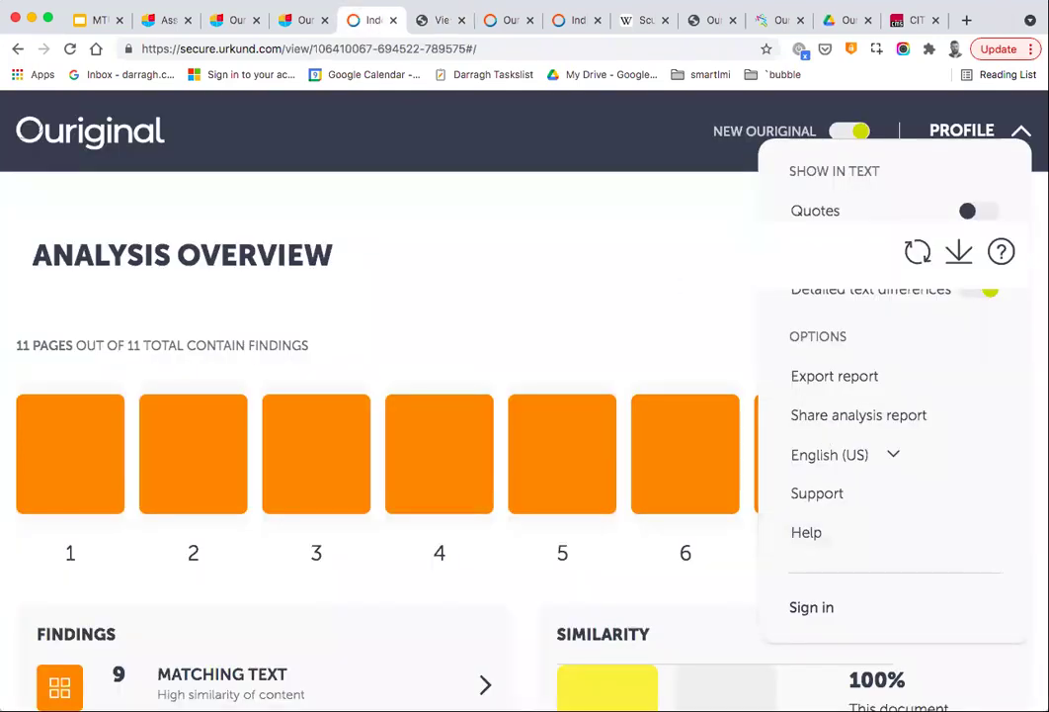
click(1001, 250)
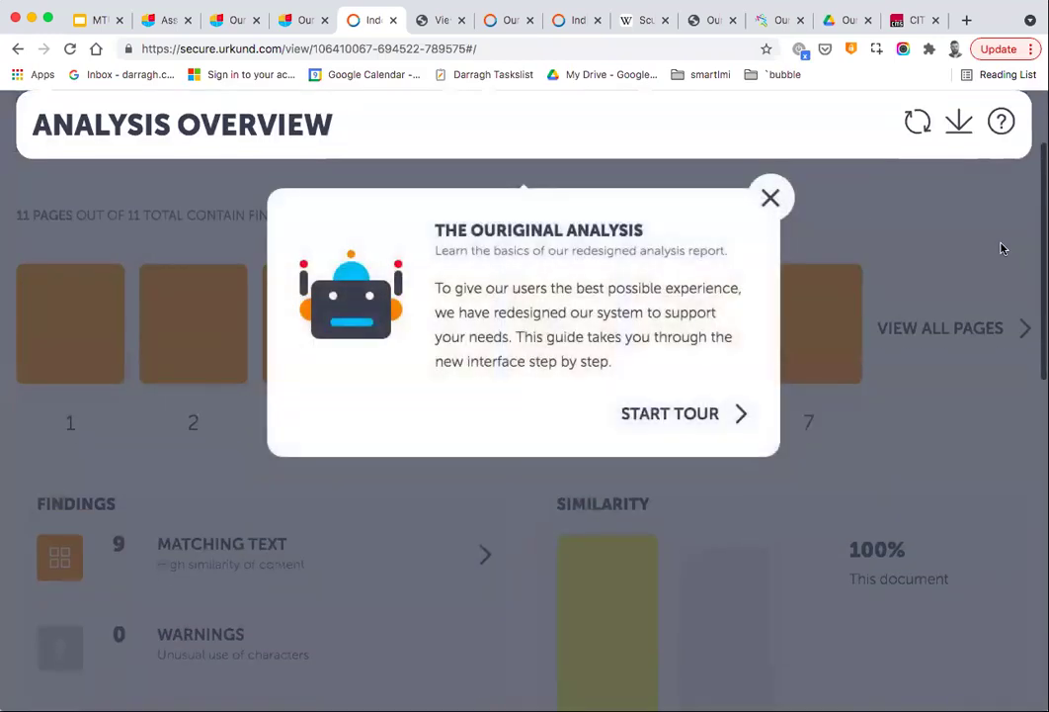
click(770, 201)
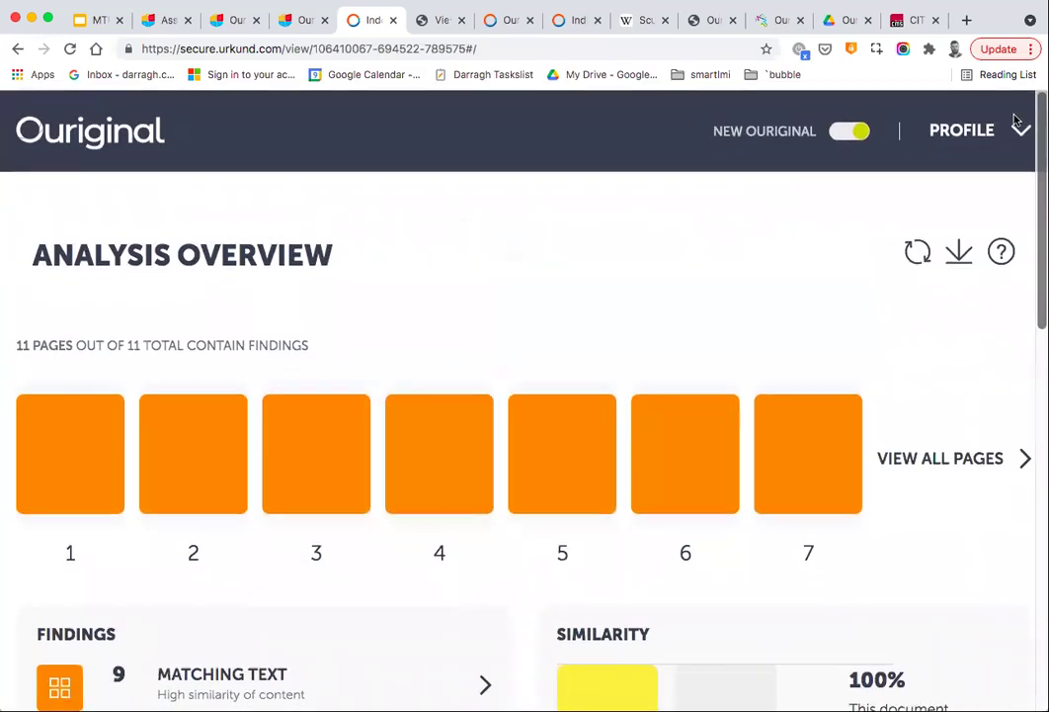
click(1018, 122)
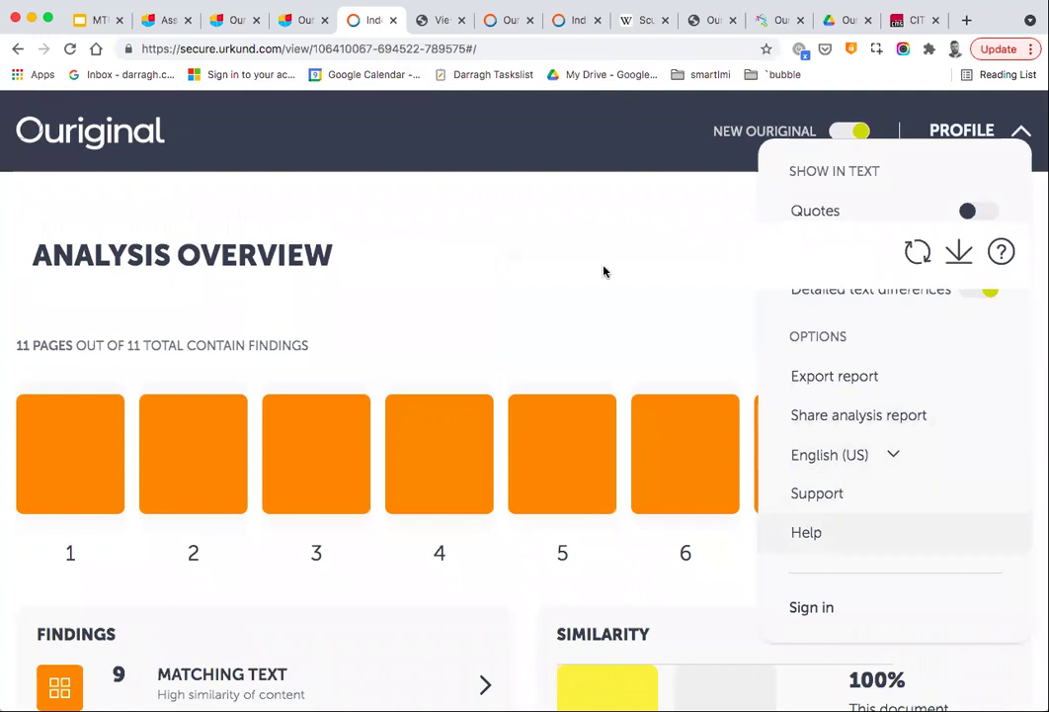
click(437, 22)
click(371, 22)
Open the Support website again, highlight the support e-mail and phone details, and bring up the contact support form.
click(828, 496)
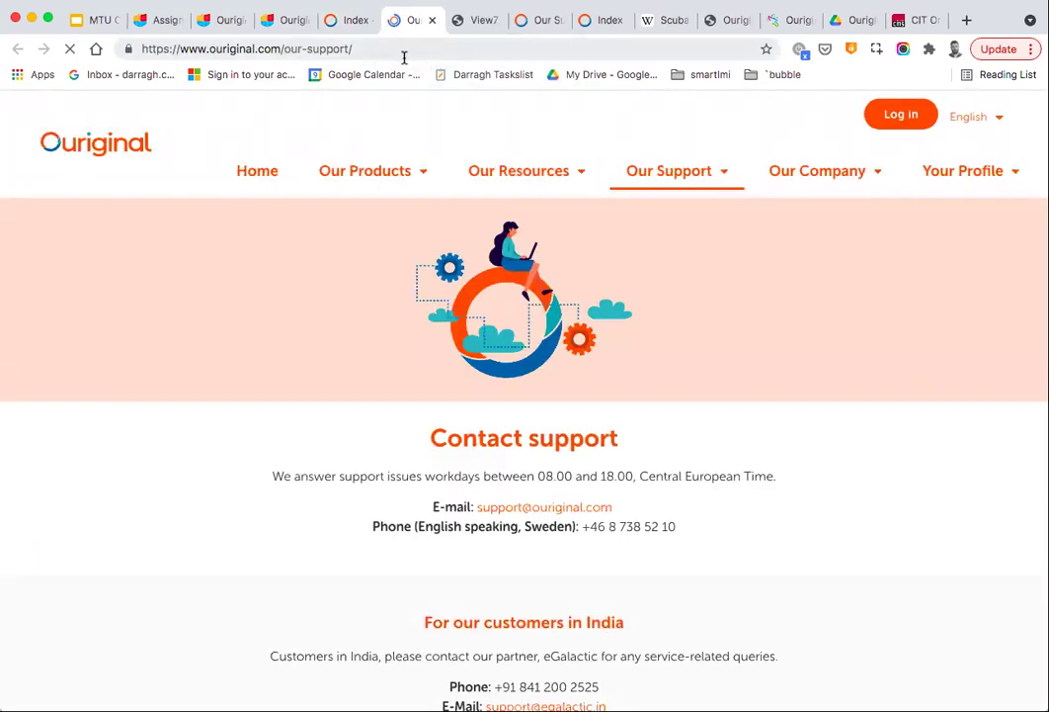
scroll(392, 464, down, 2)
drag(433, 436, 647, 460)
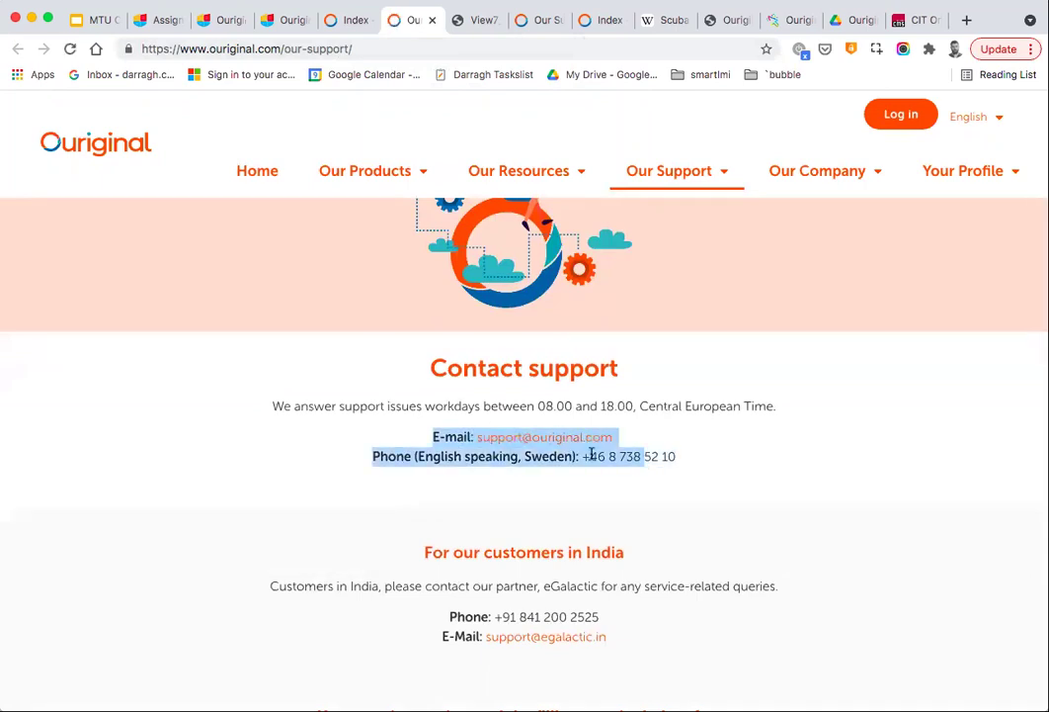
scroll(591, 455, down, 5)
click(520, 329)
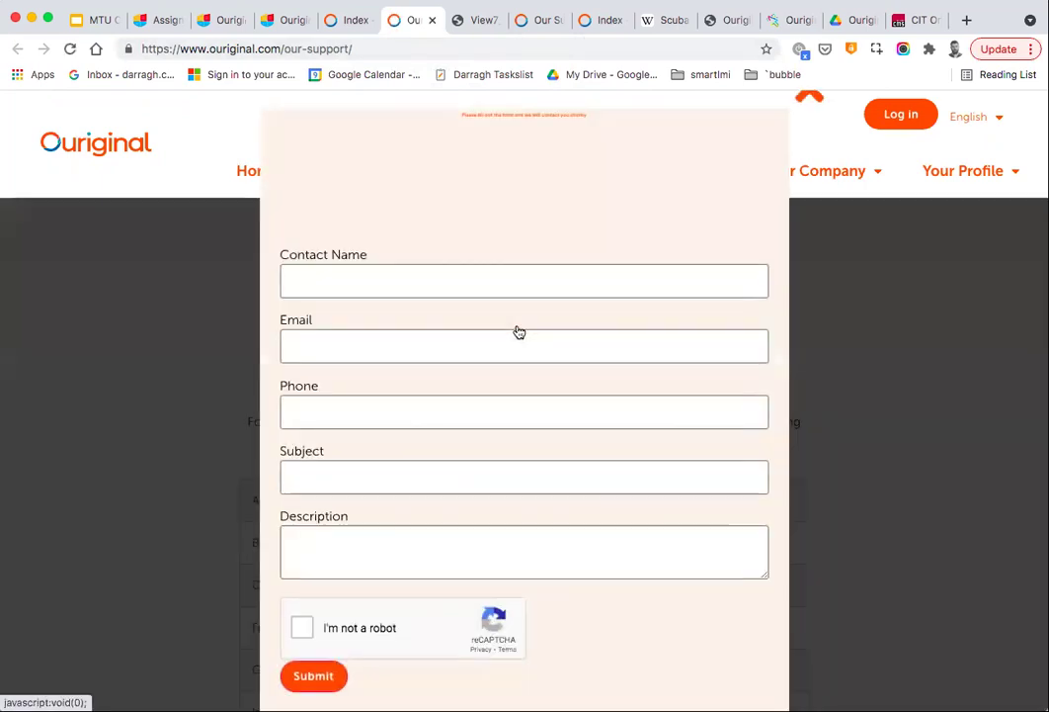
Return to the presentation, advance to the TEL Help Centre slide, and open its linked Ouriginal page to review the how-to articles.
click(89, 20)
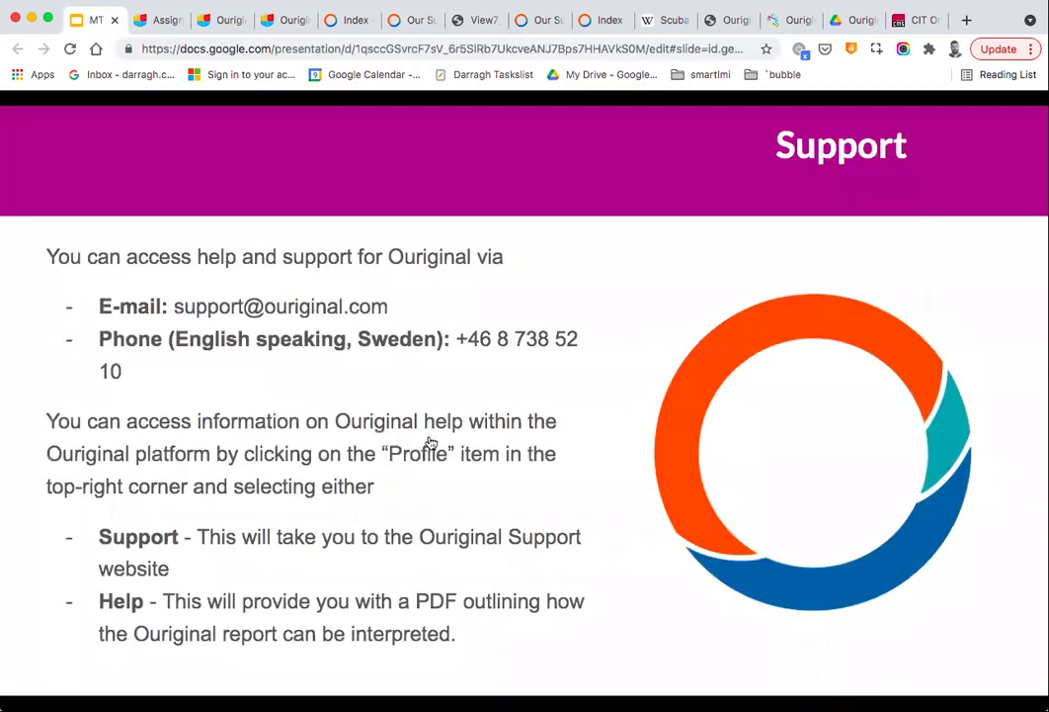
key(Right)
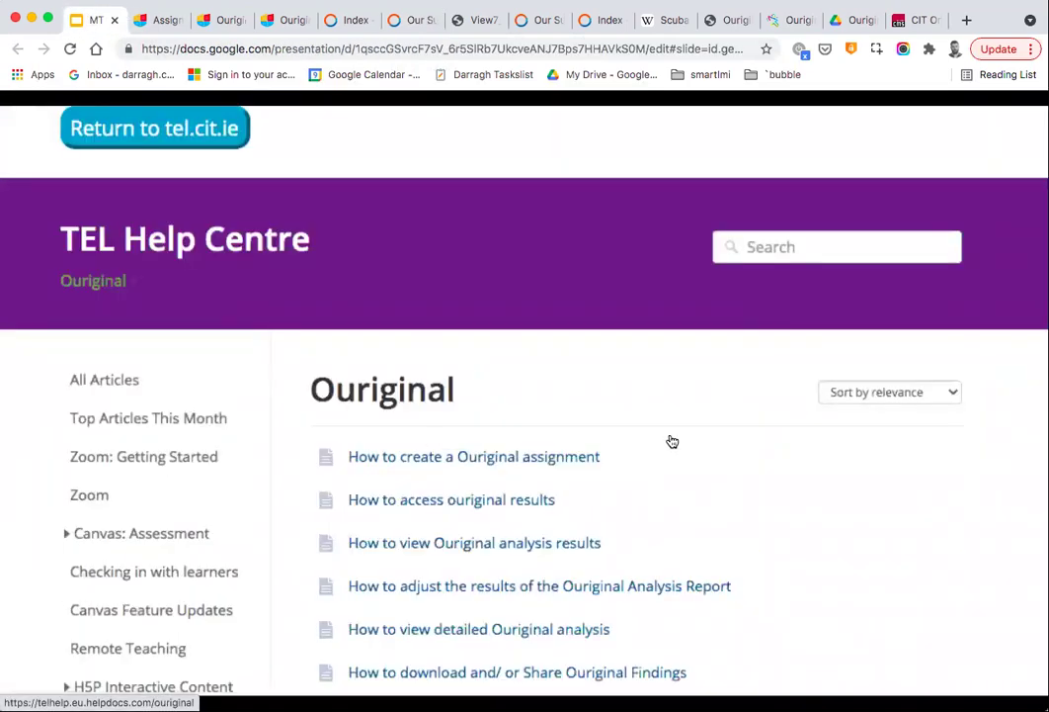
click(524, 415)
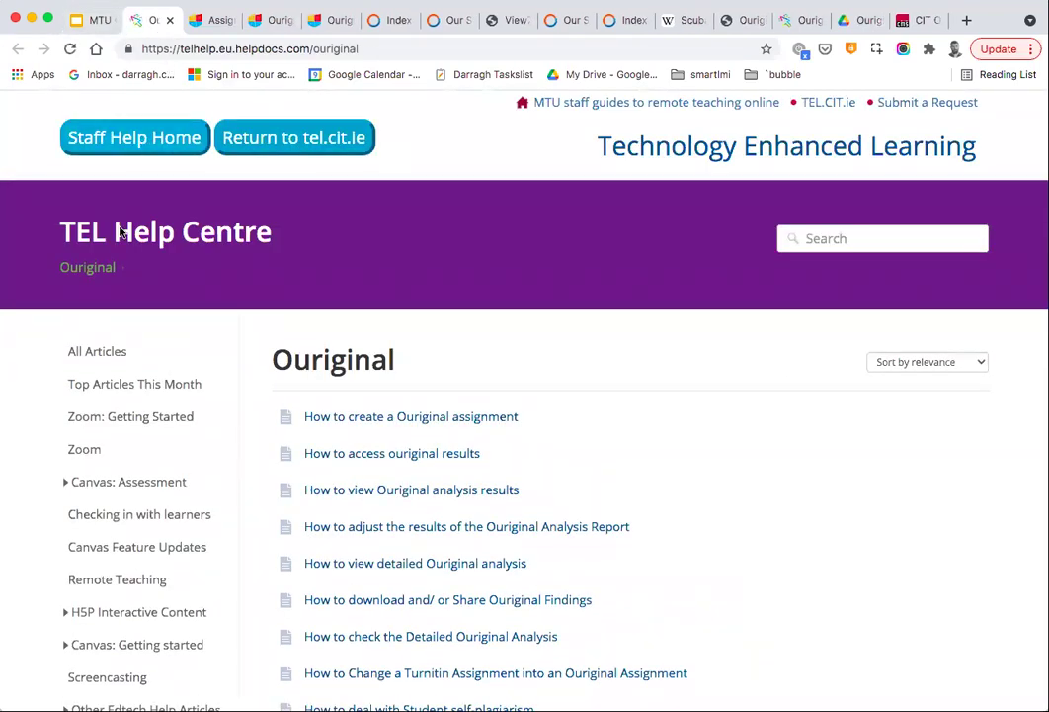
scroll(328, 279, down, 5)
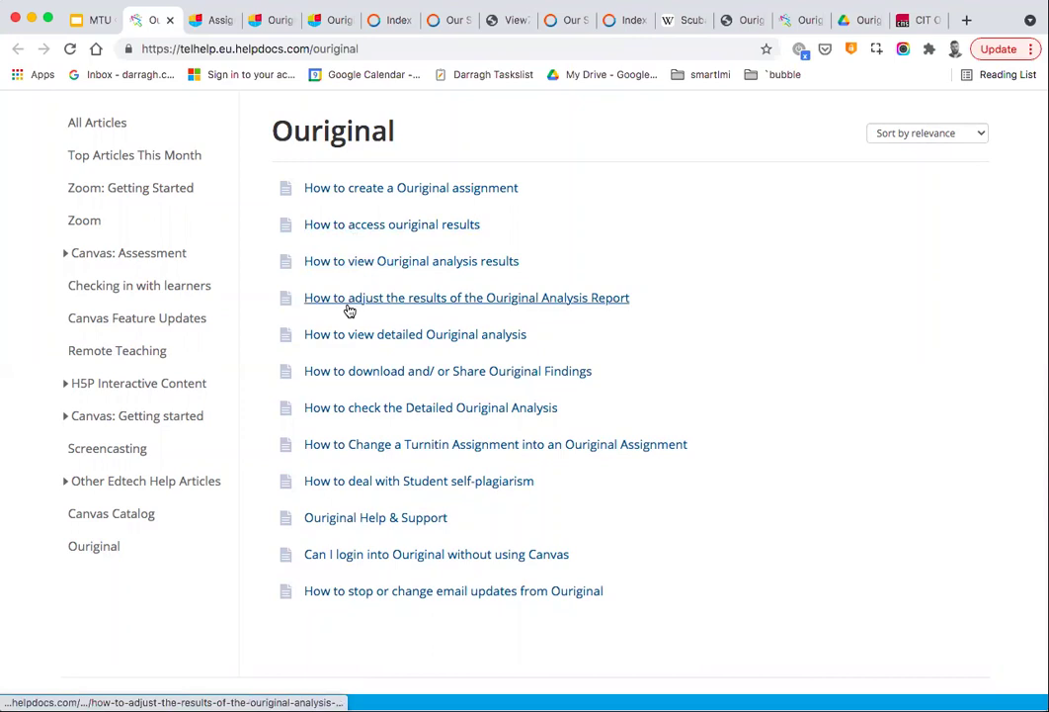
scroll(348, 334, down, 1)
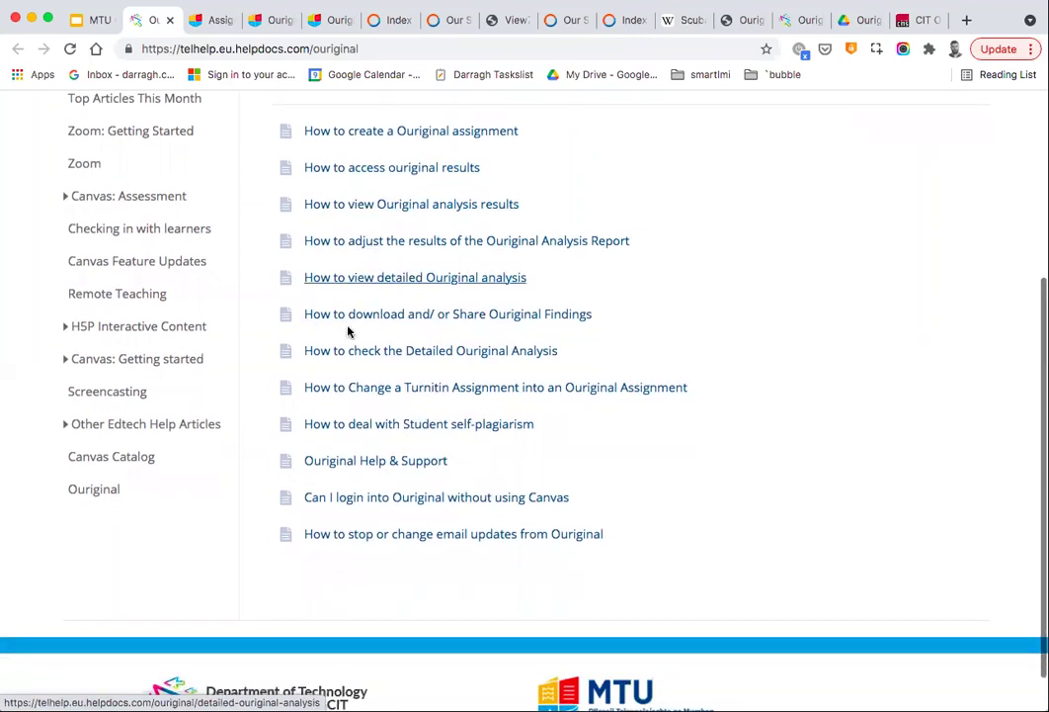
Return to the presentation and advance to the closing "Thank You! Any Questions?" slide.
click(94, 19)
click(473, 527)
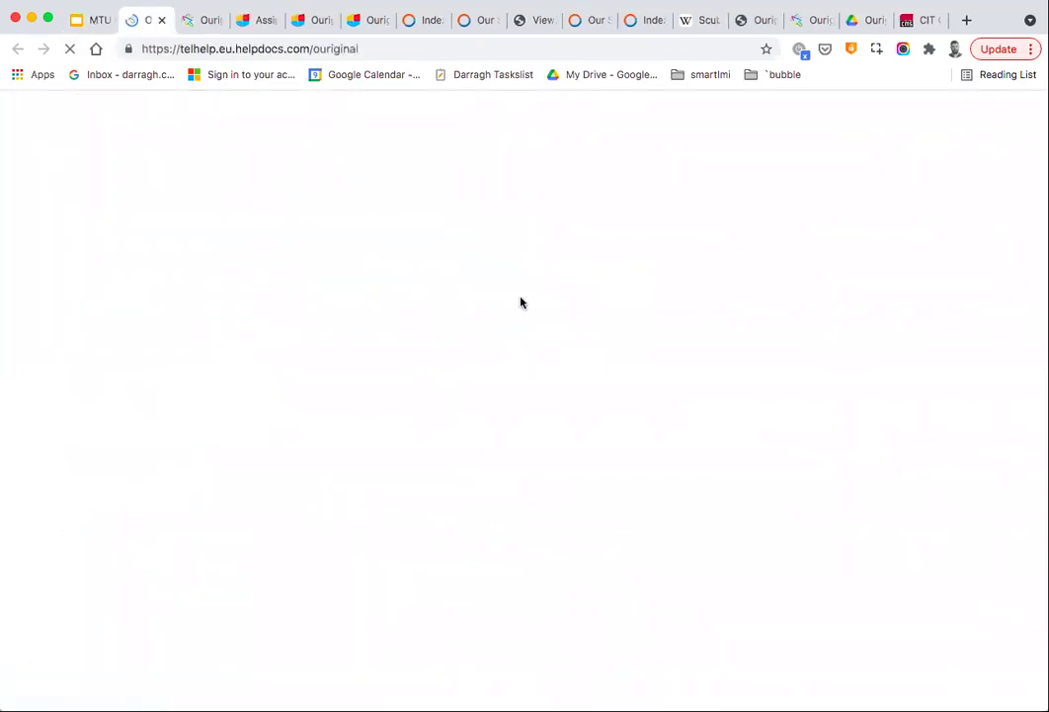
click(75, 20)
click(270, 384)
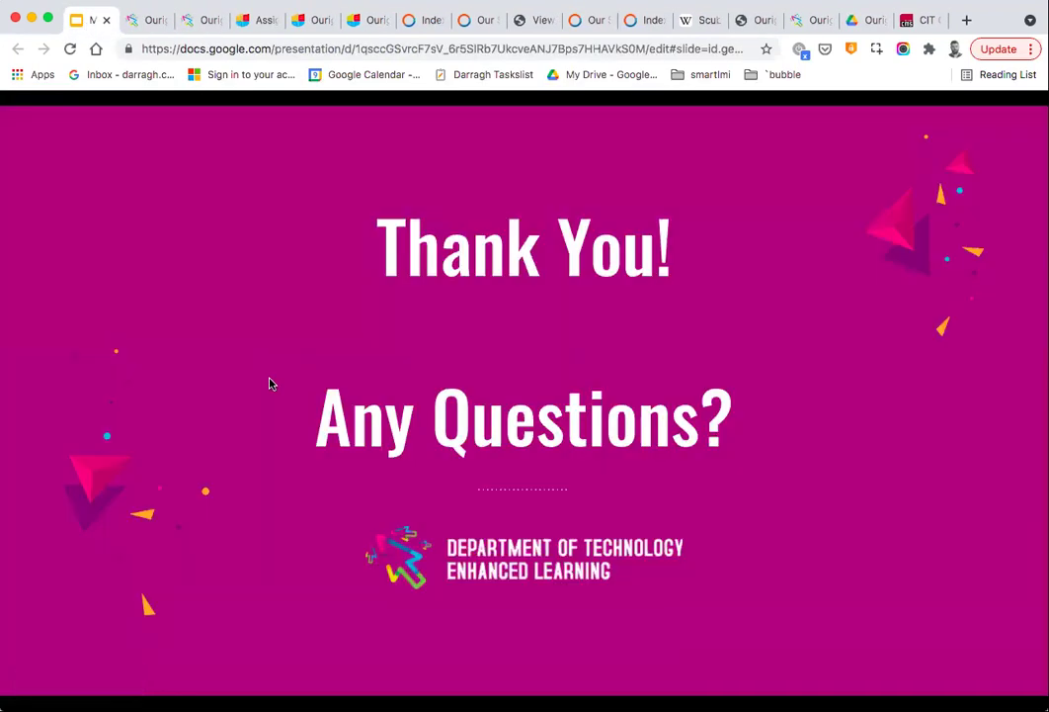